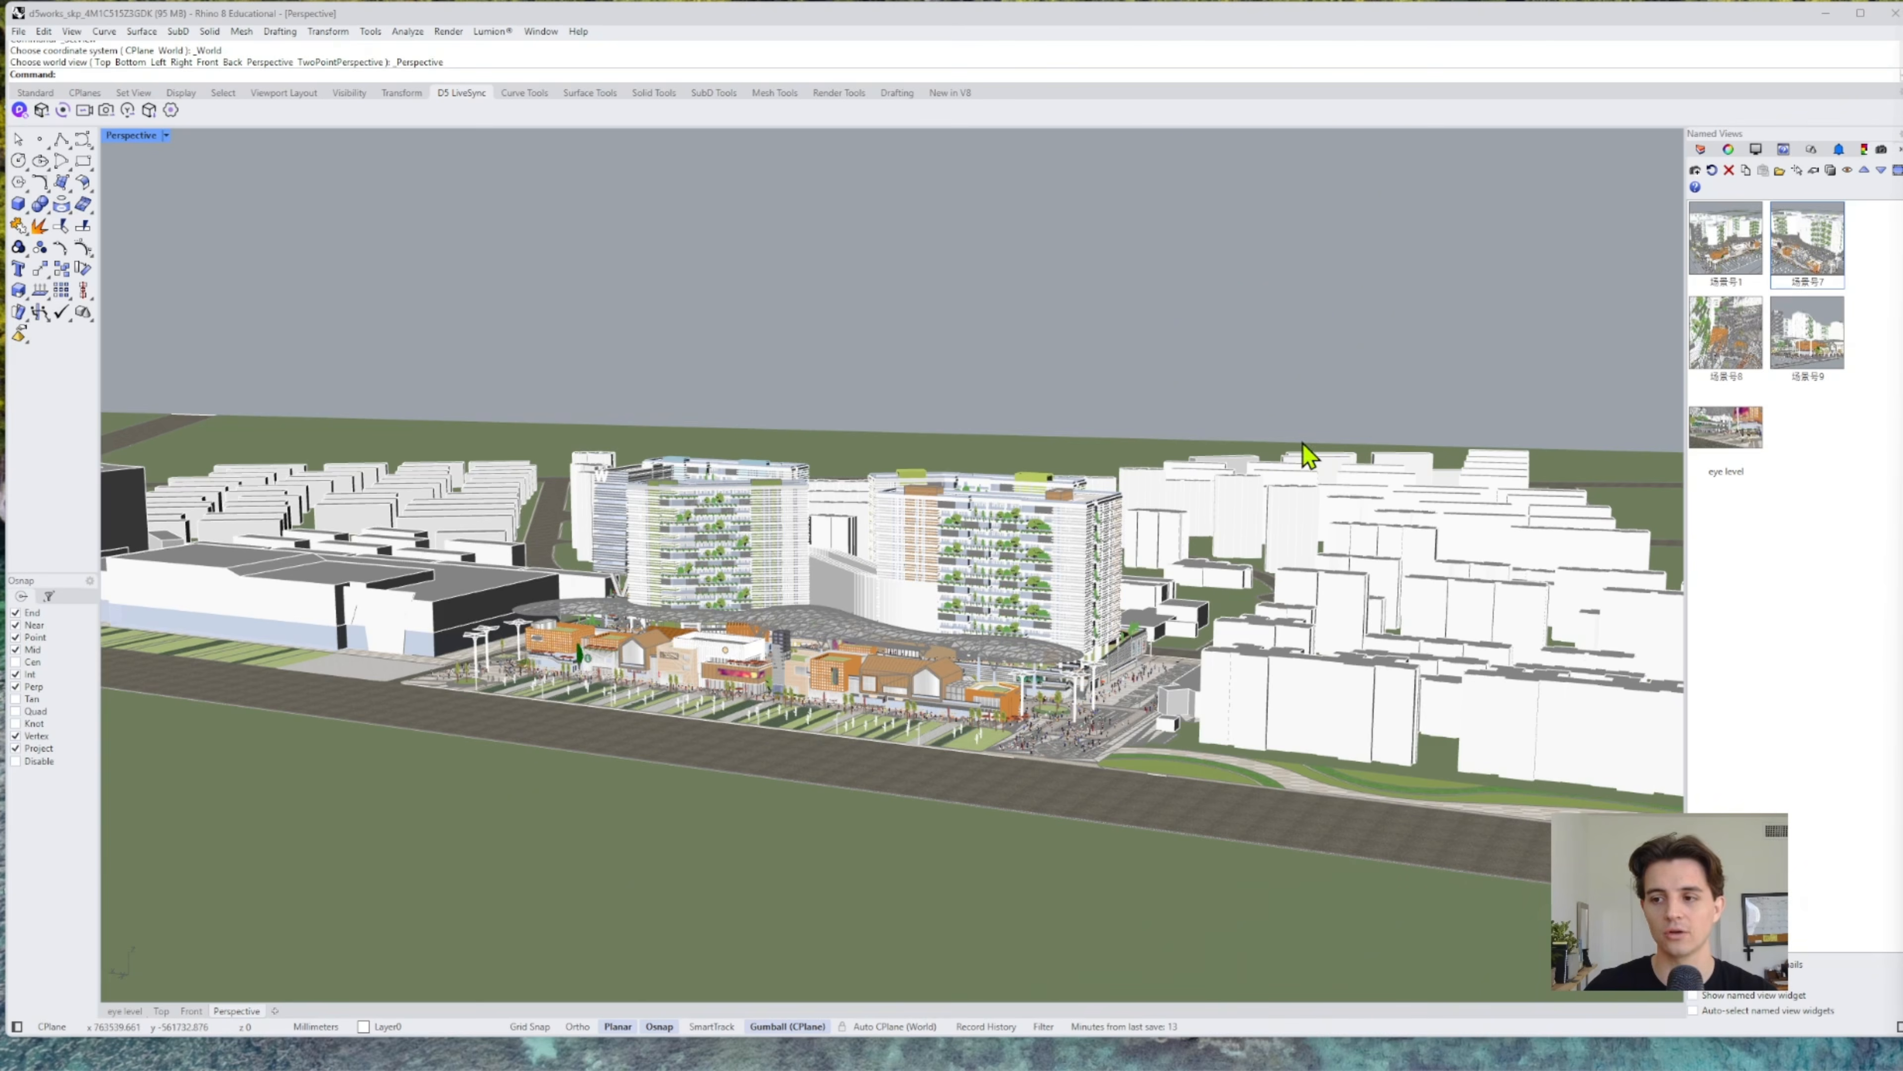
left_click_drag(1139, 455, 1055, 447)
scroll(1064, 450, "up", 5)
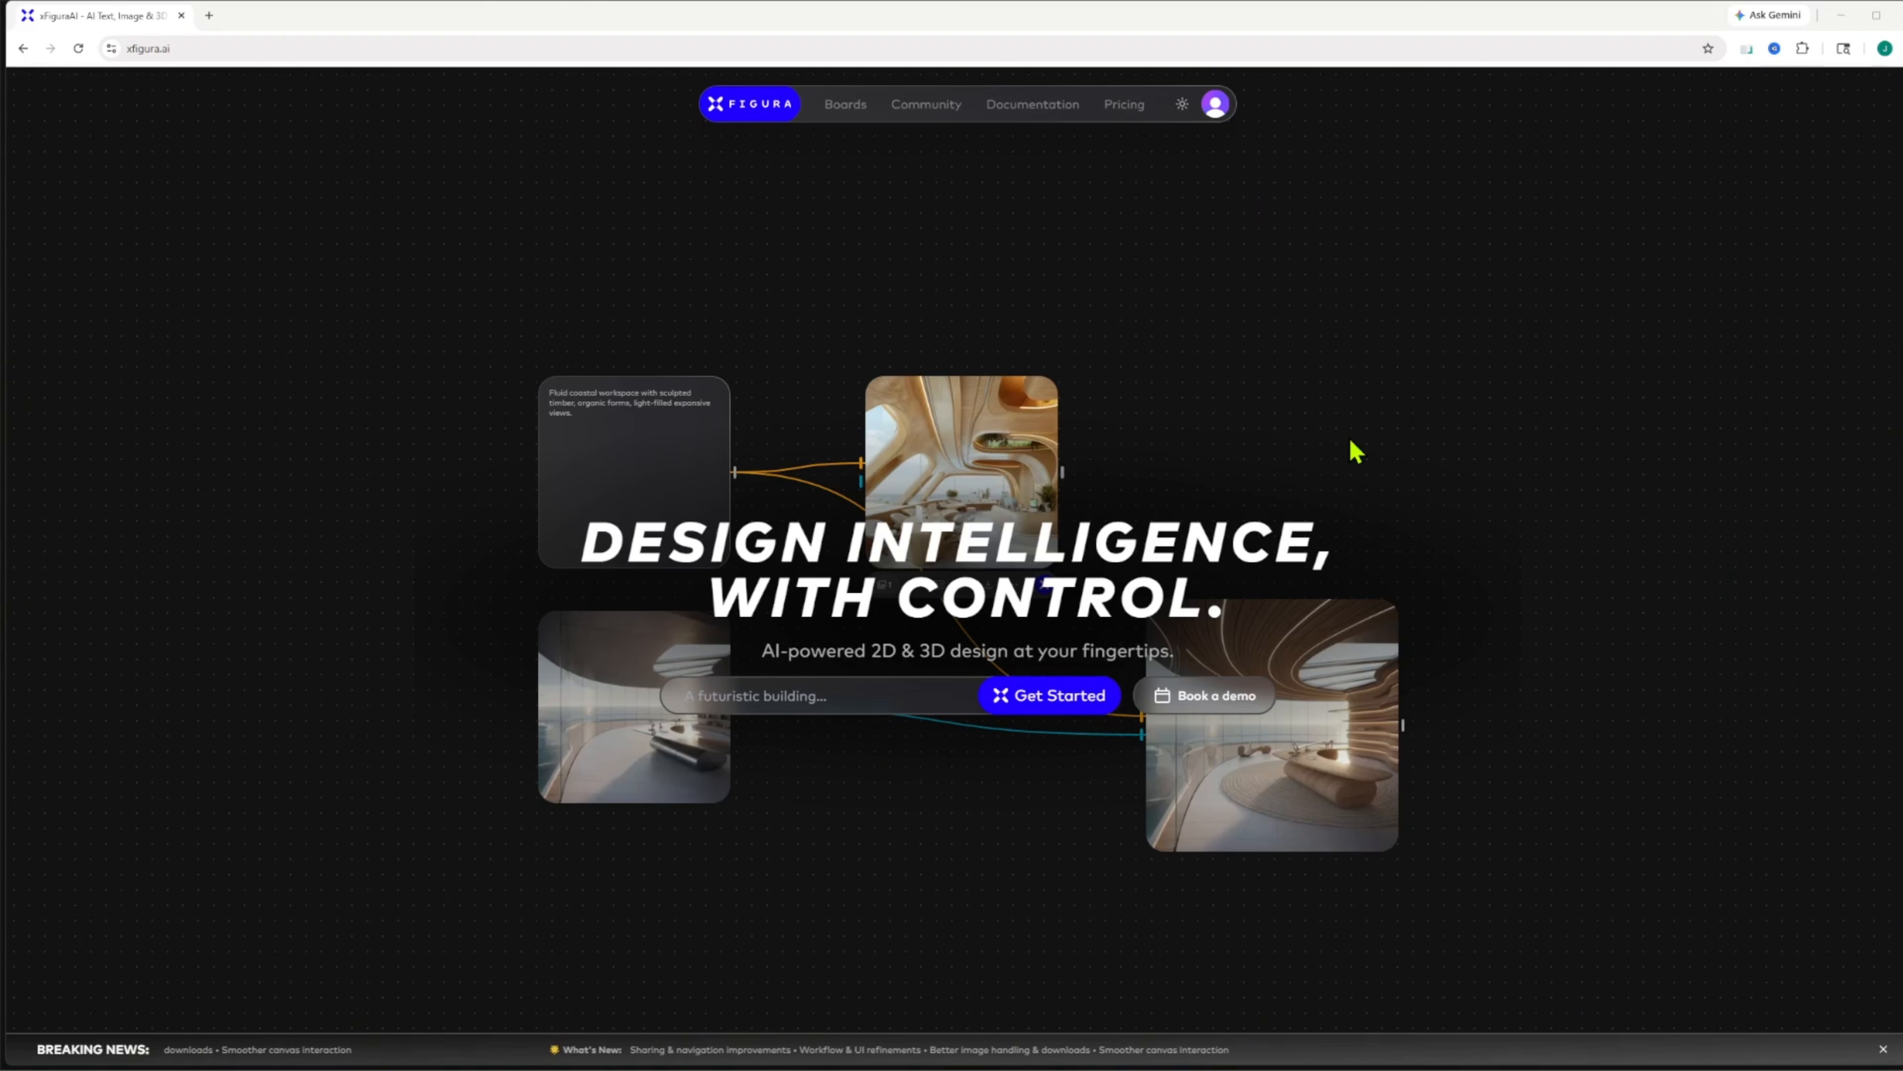
Switch to the xFigura website and examine its homepage sections on workflows, community templates and AI models
scroll(1635, 394, "down", 1)
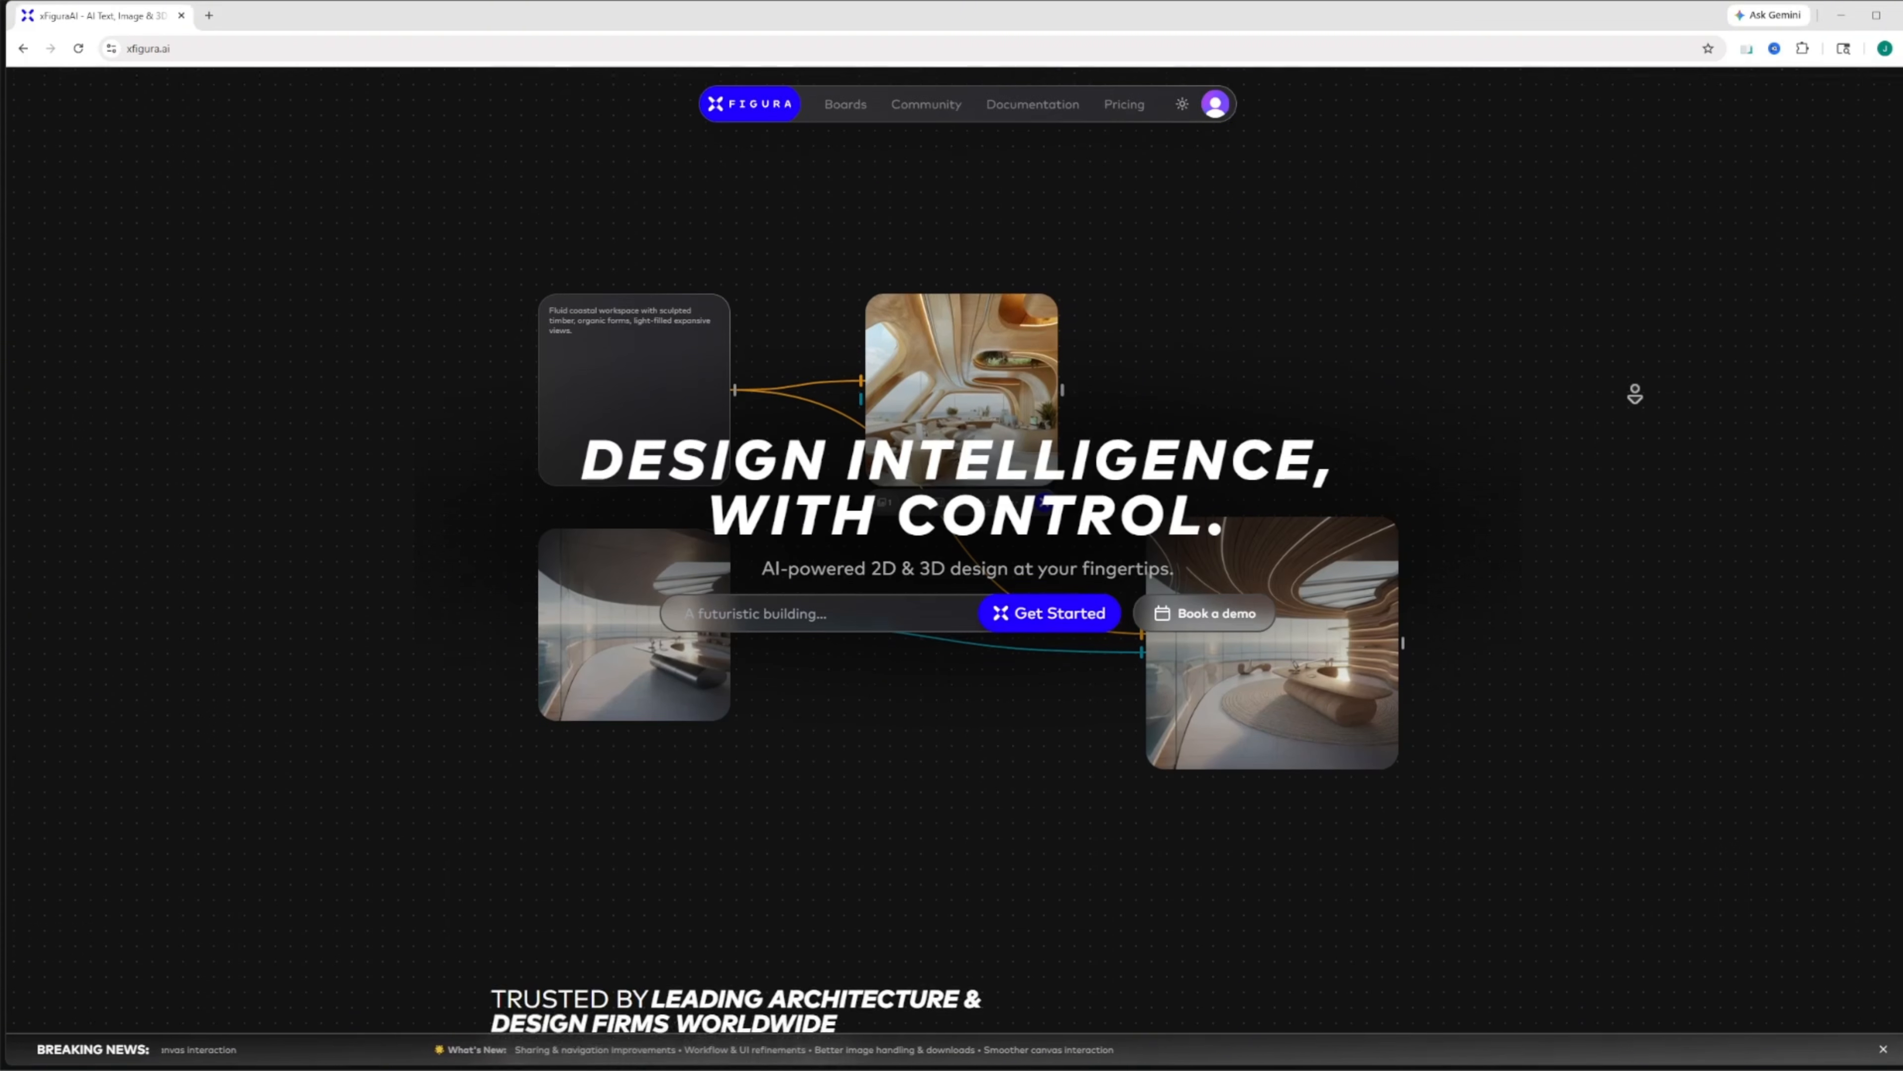
scroll(1635, 393, "down", 8)
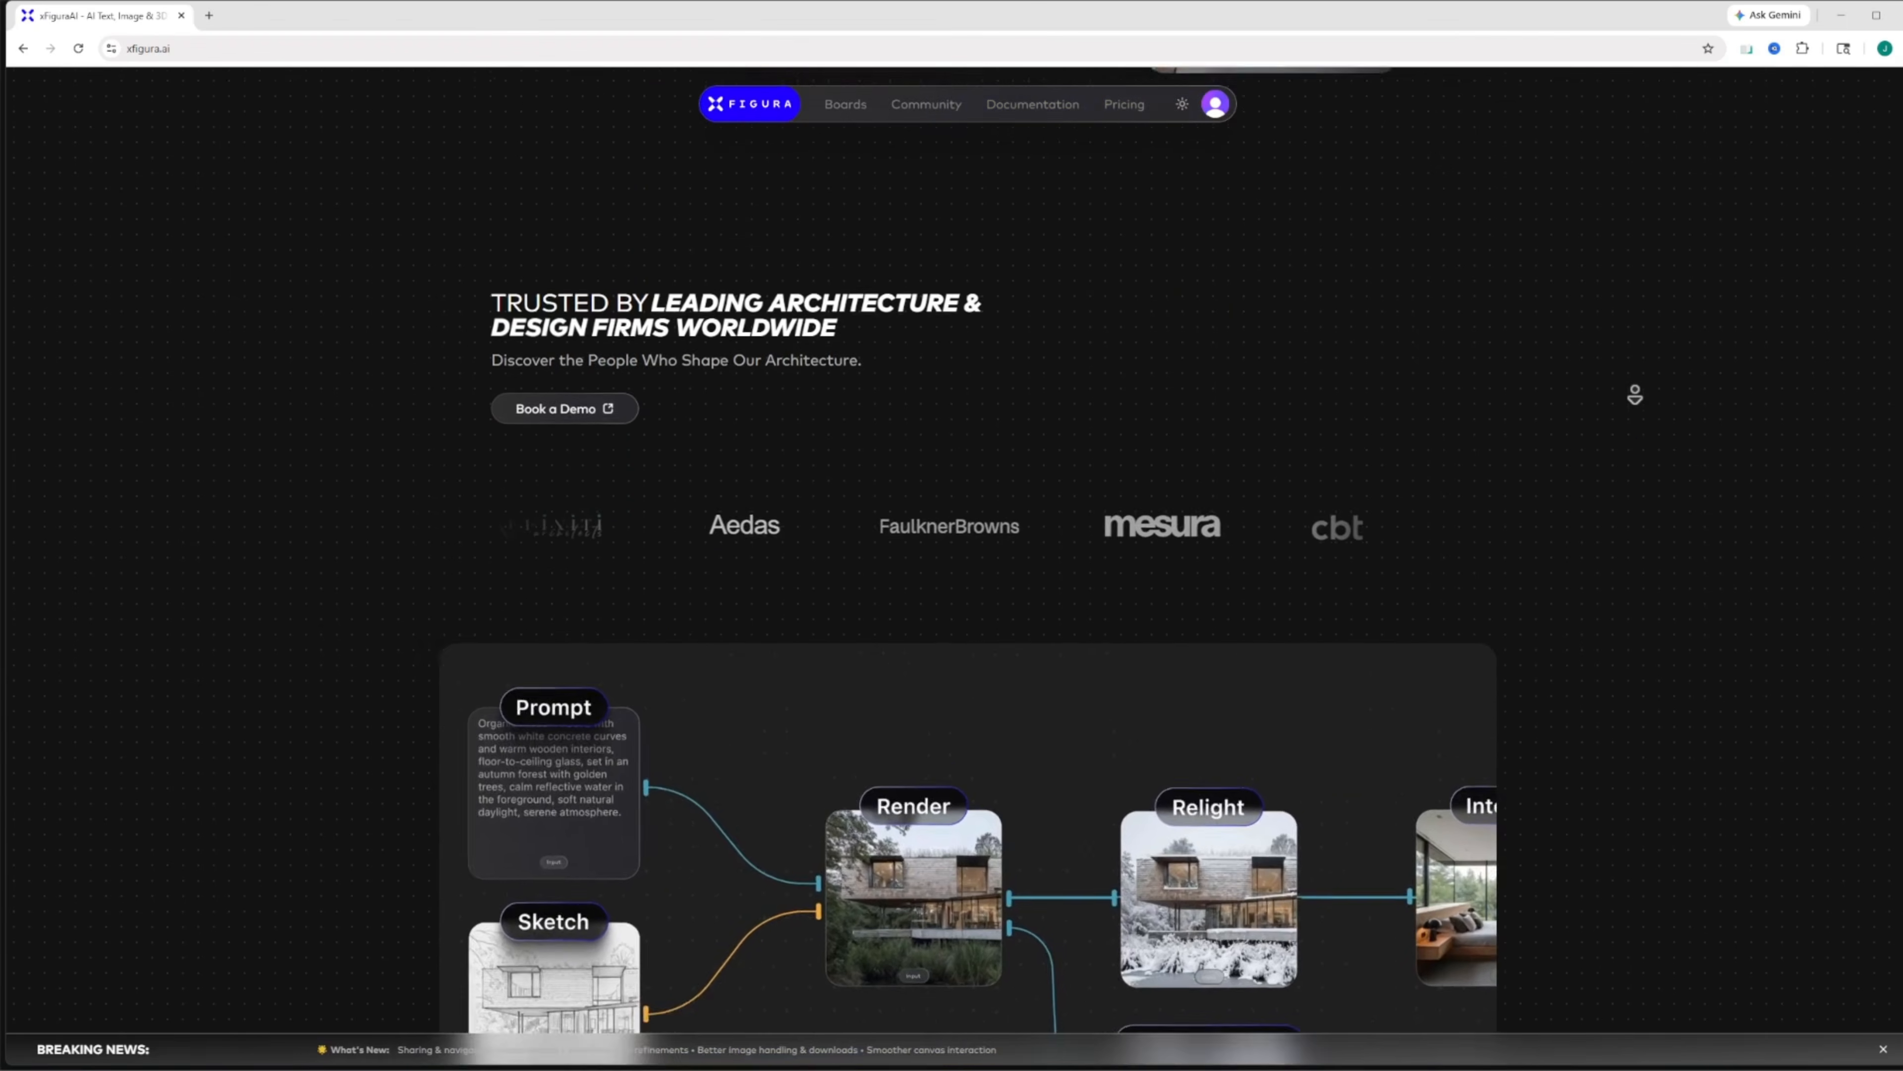
scroll(1635, 393, "down", 3)
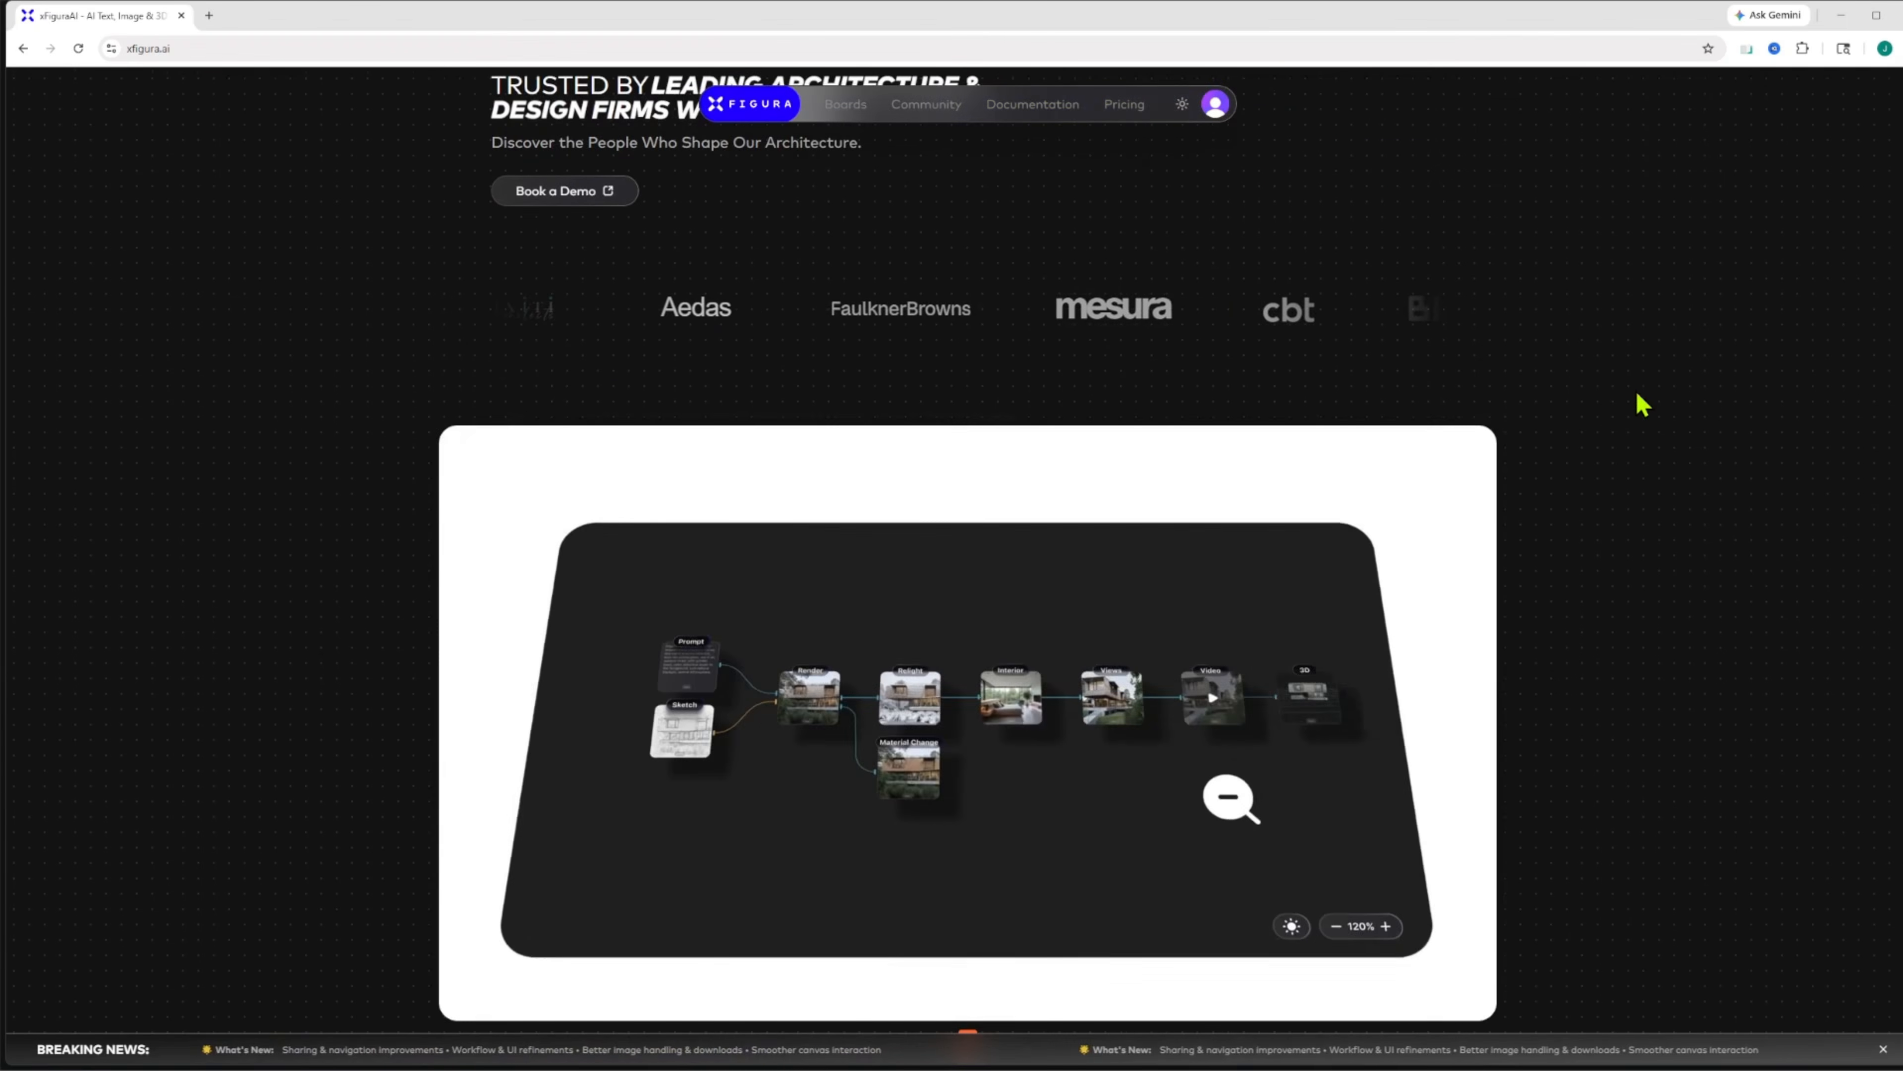
scroll(1641, 405, "down", 12)
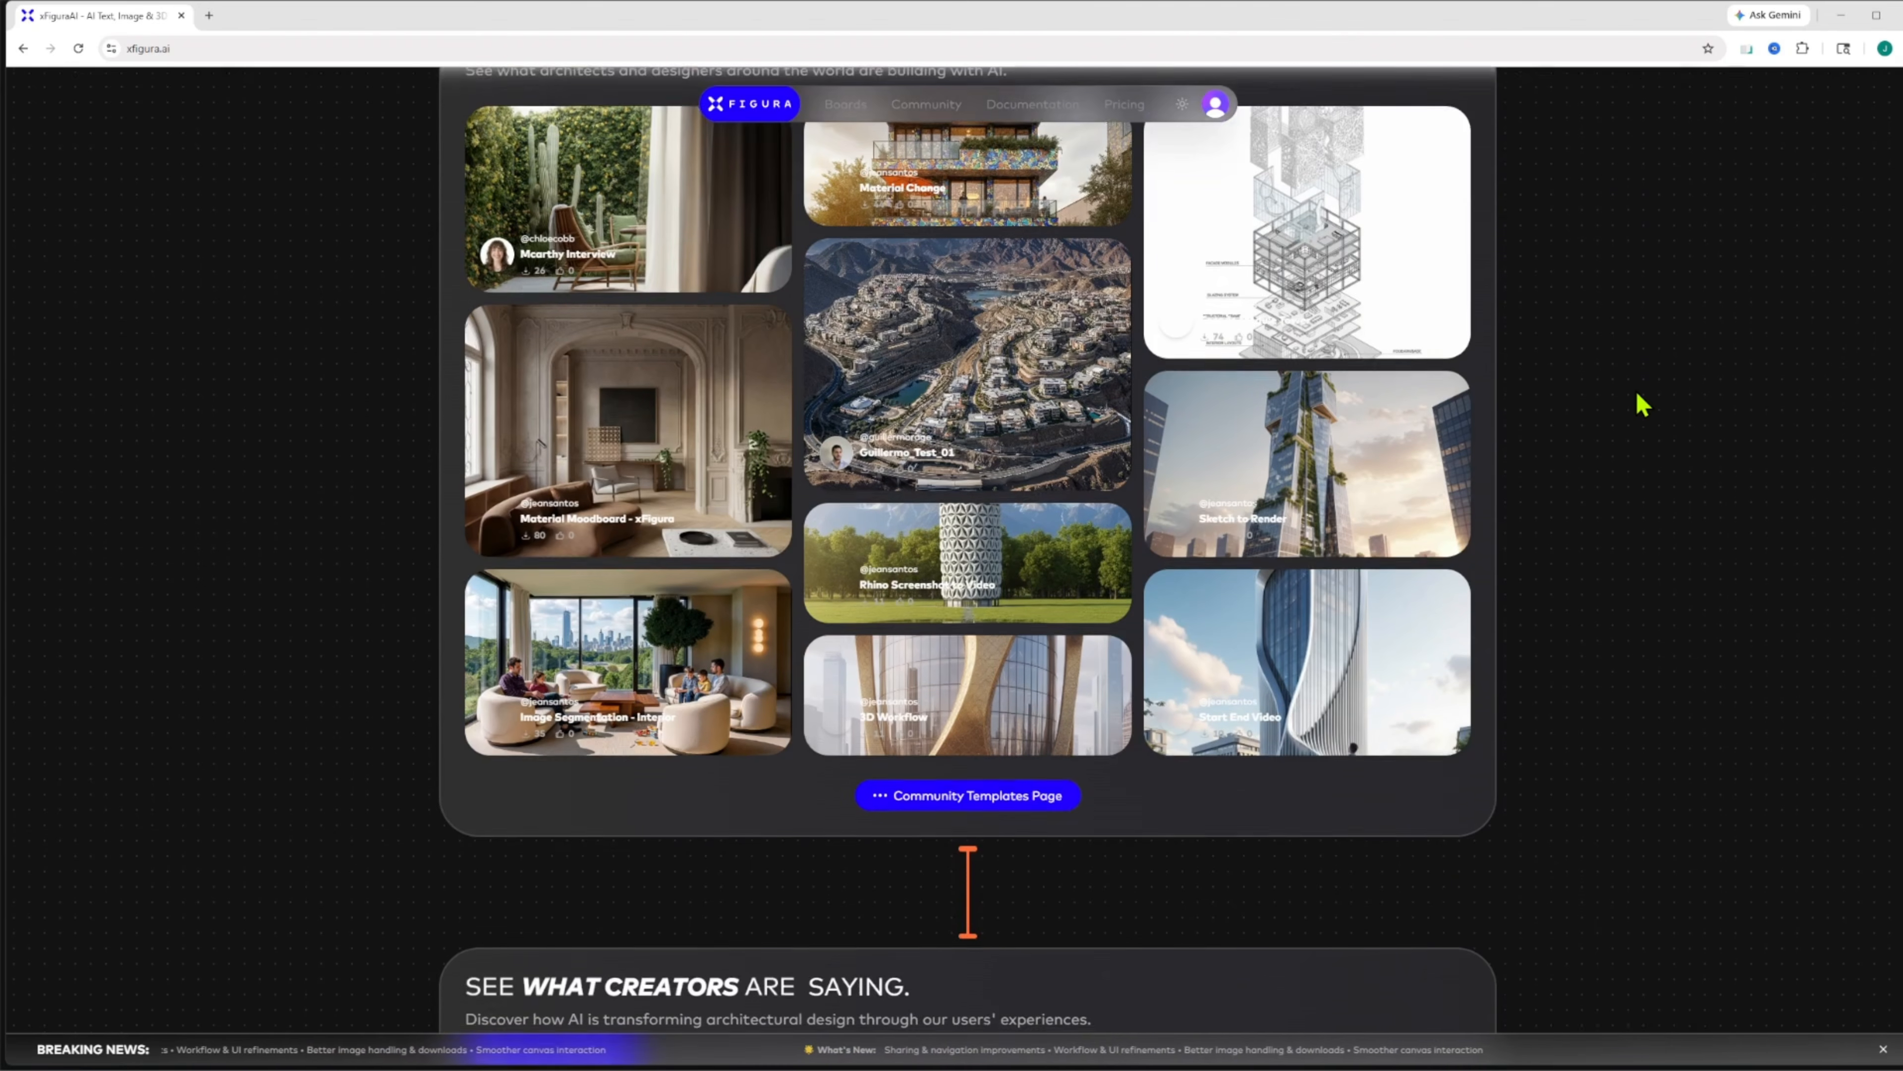
scroll(1641, 405, "down", 20)
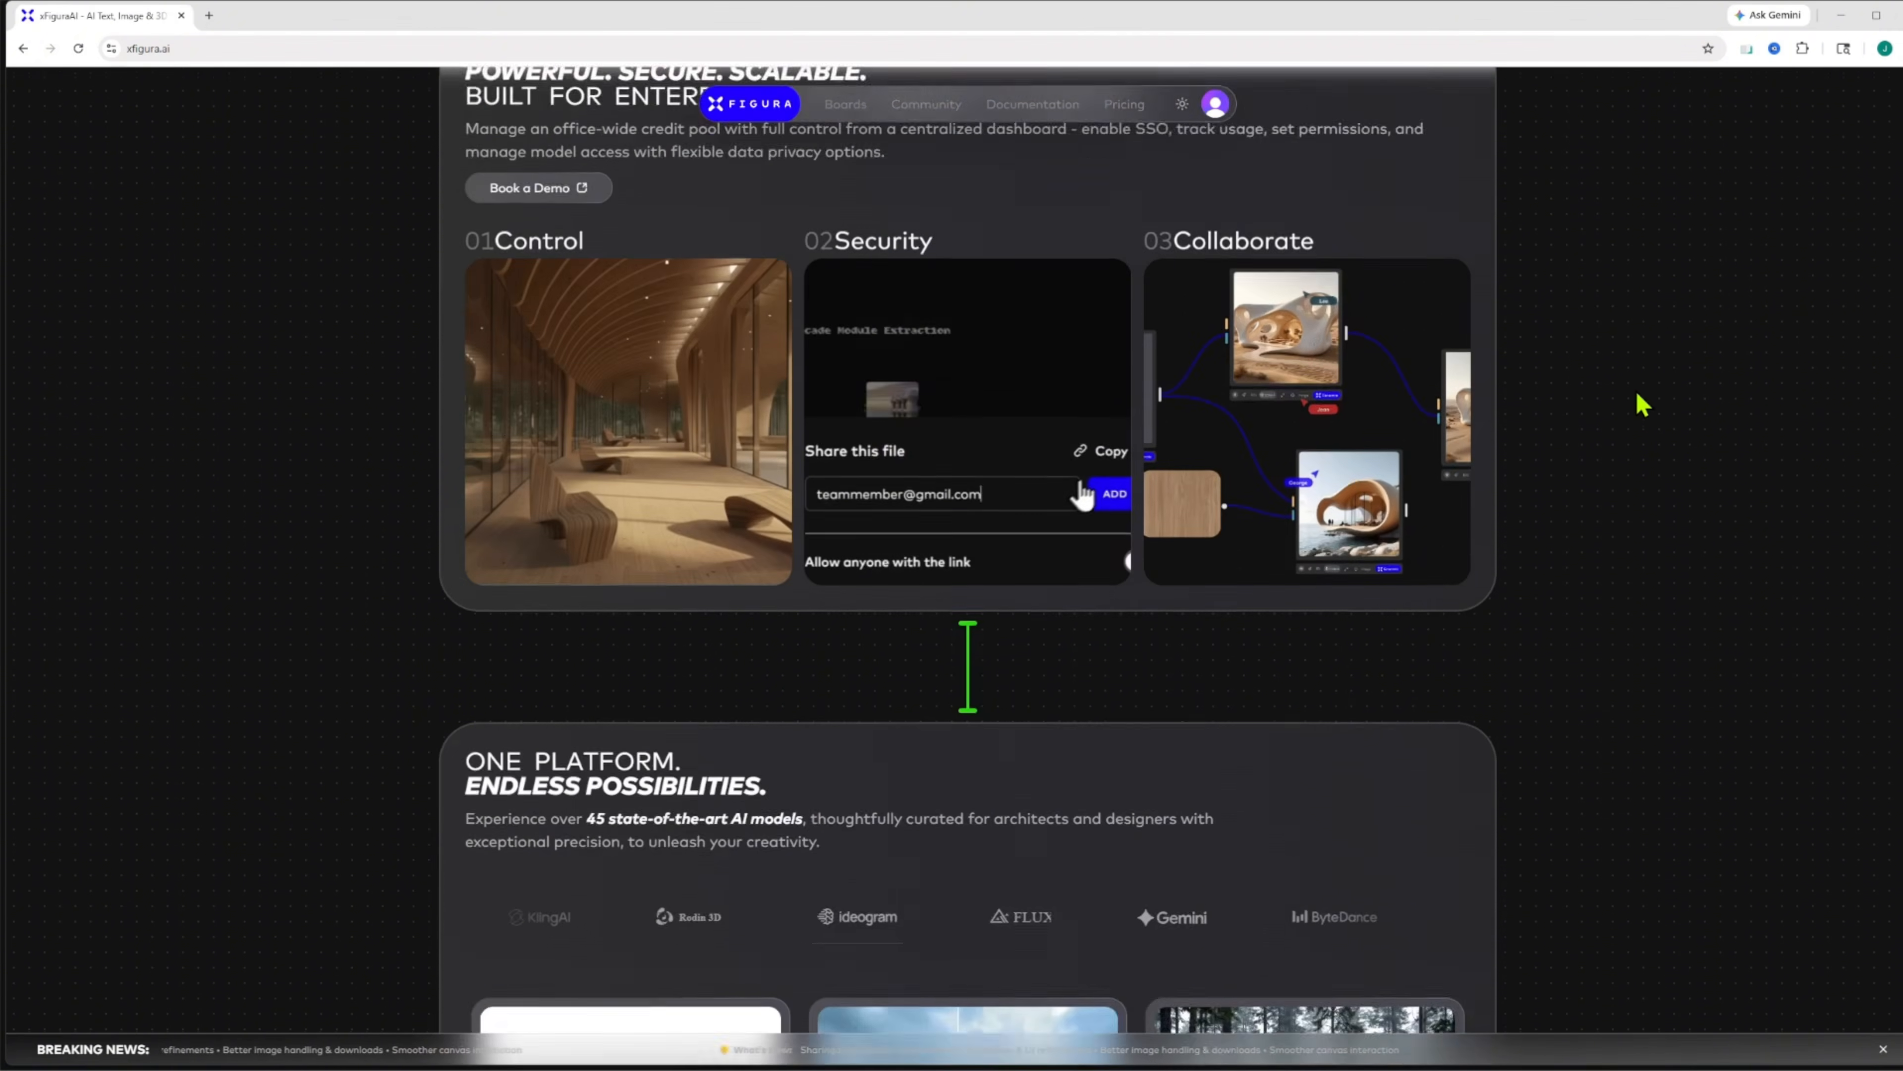
scroll(1641, 405, "down", 7)
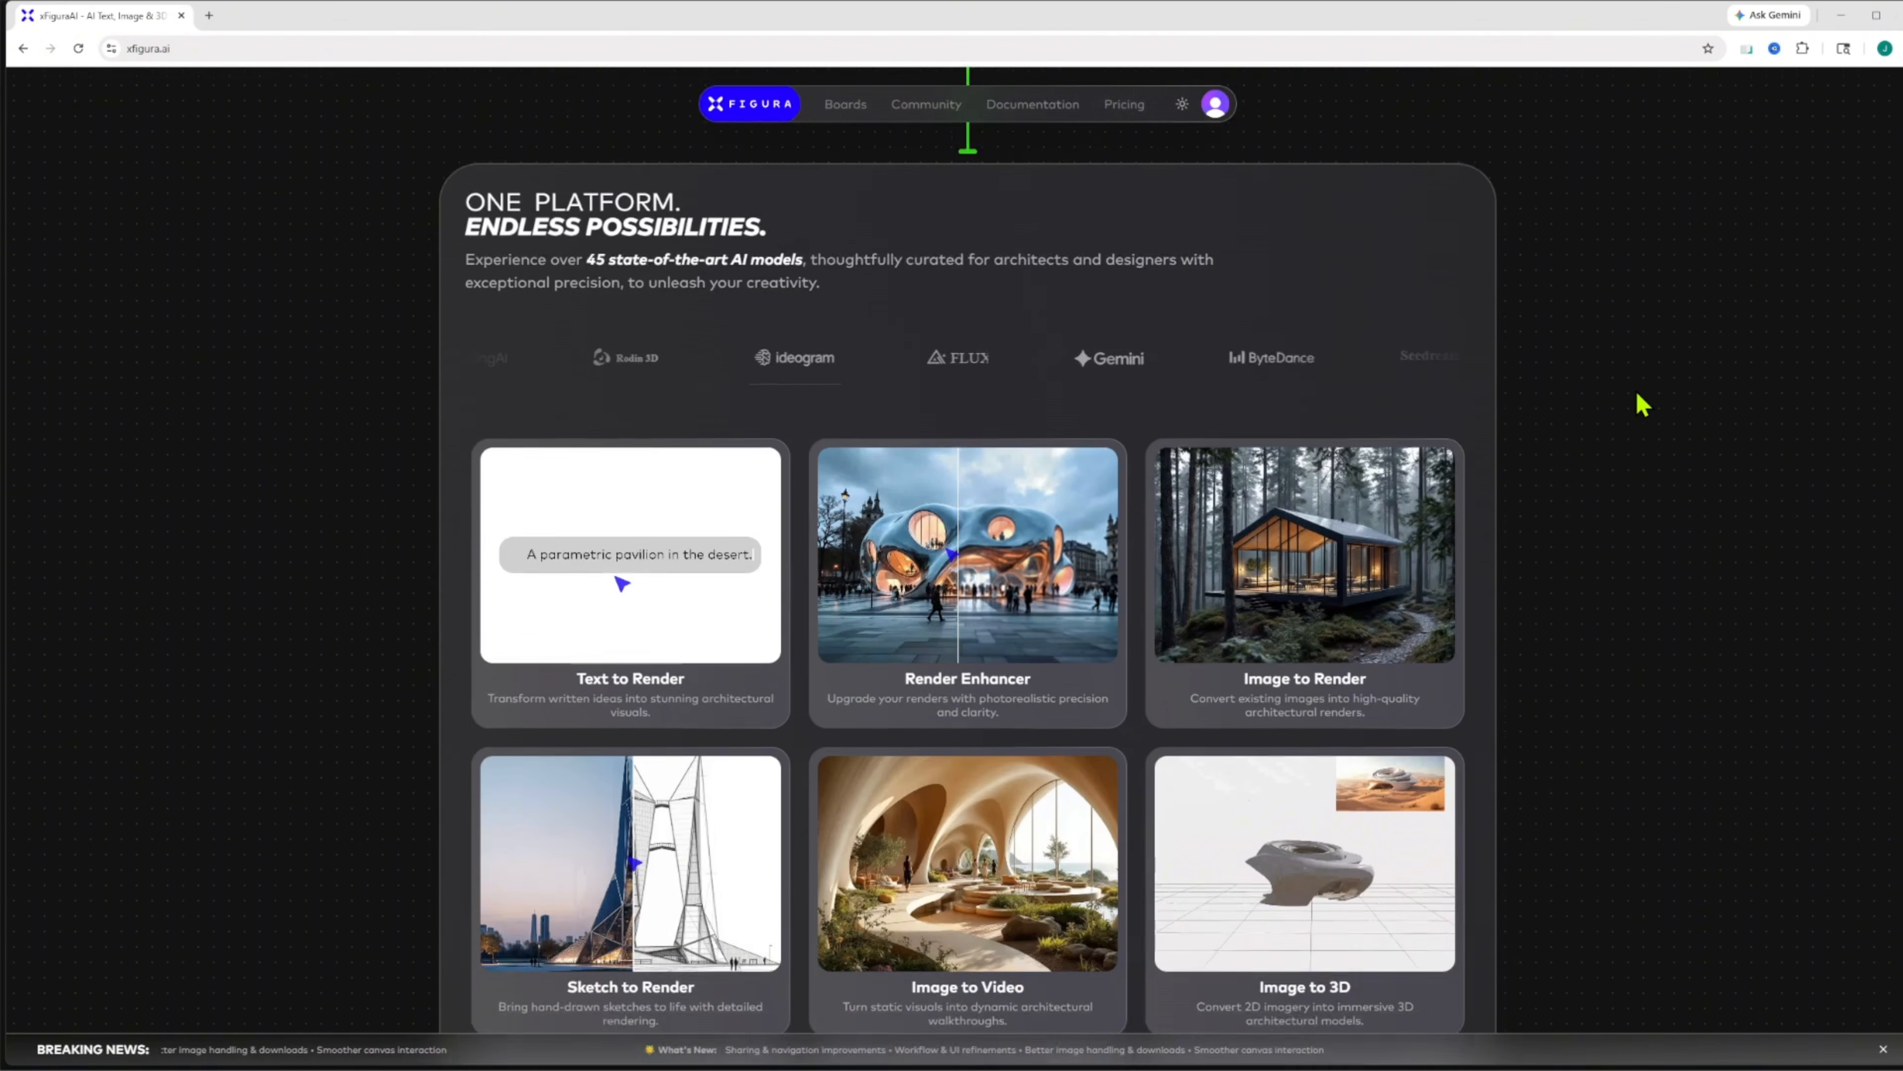
scroll(1641, 405, "down", 2)
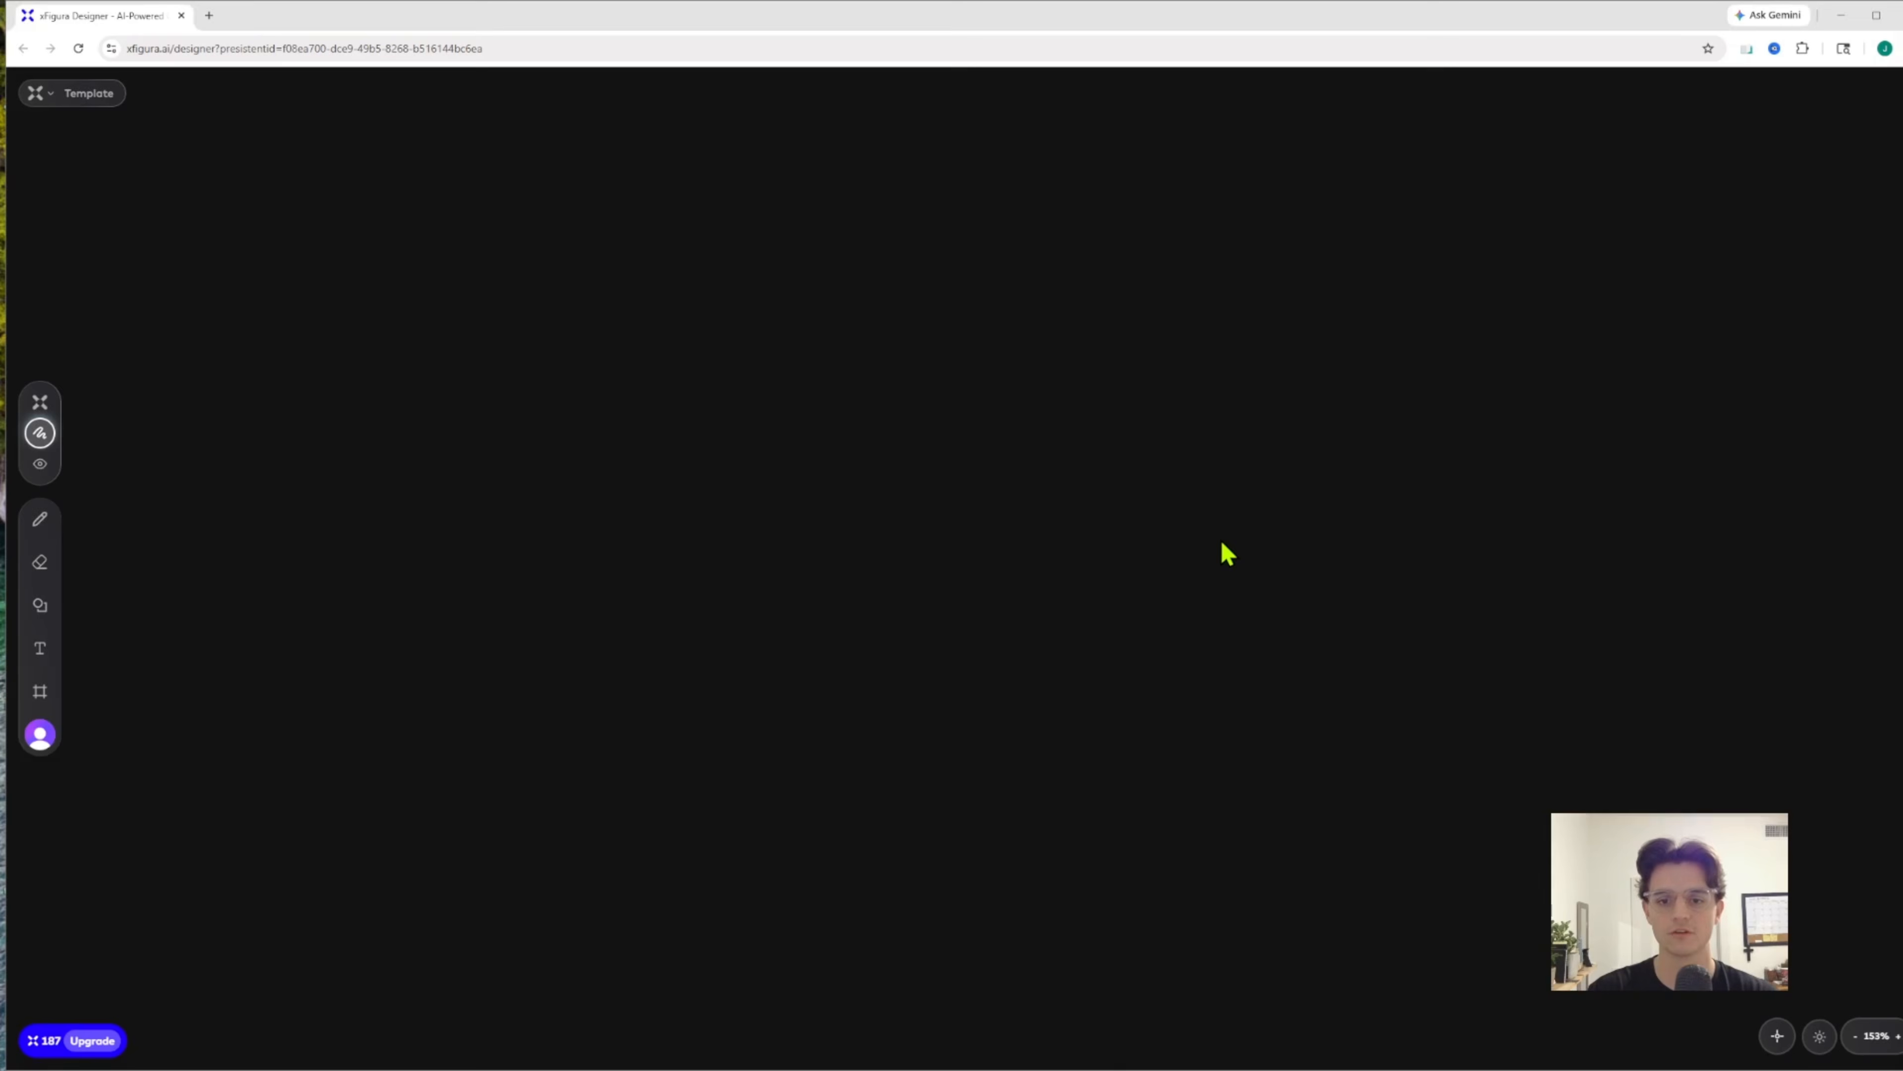
Add an Image Uploader node to the canvas and upload the Rhino screenshot of the building complex into it
right_click(1224, 553)
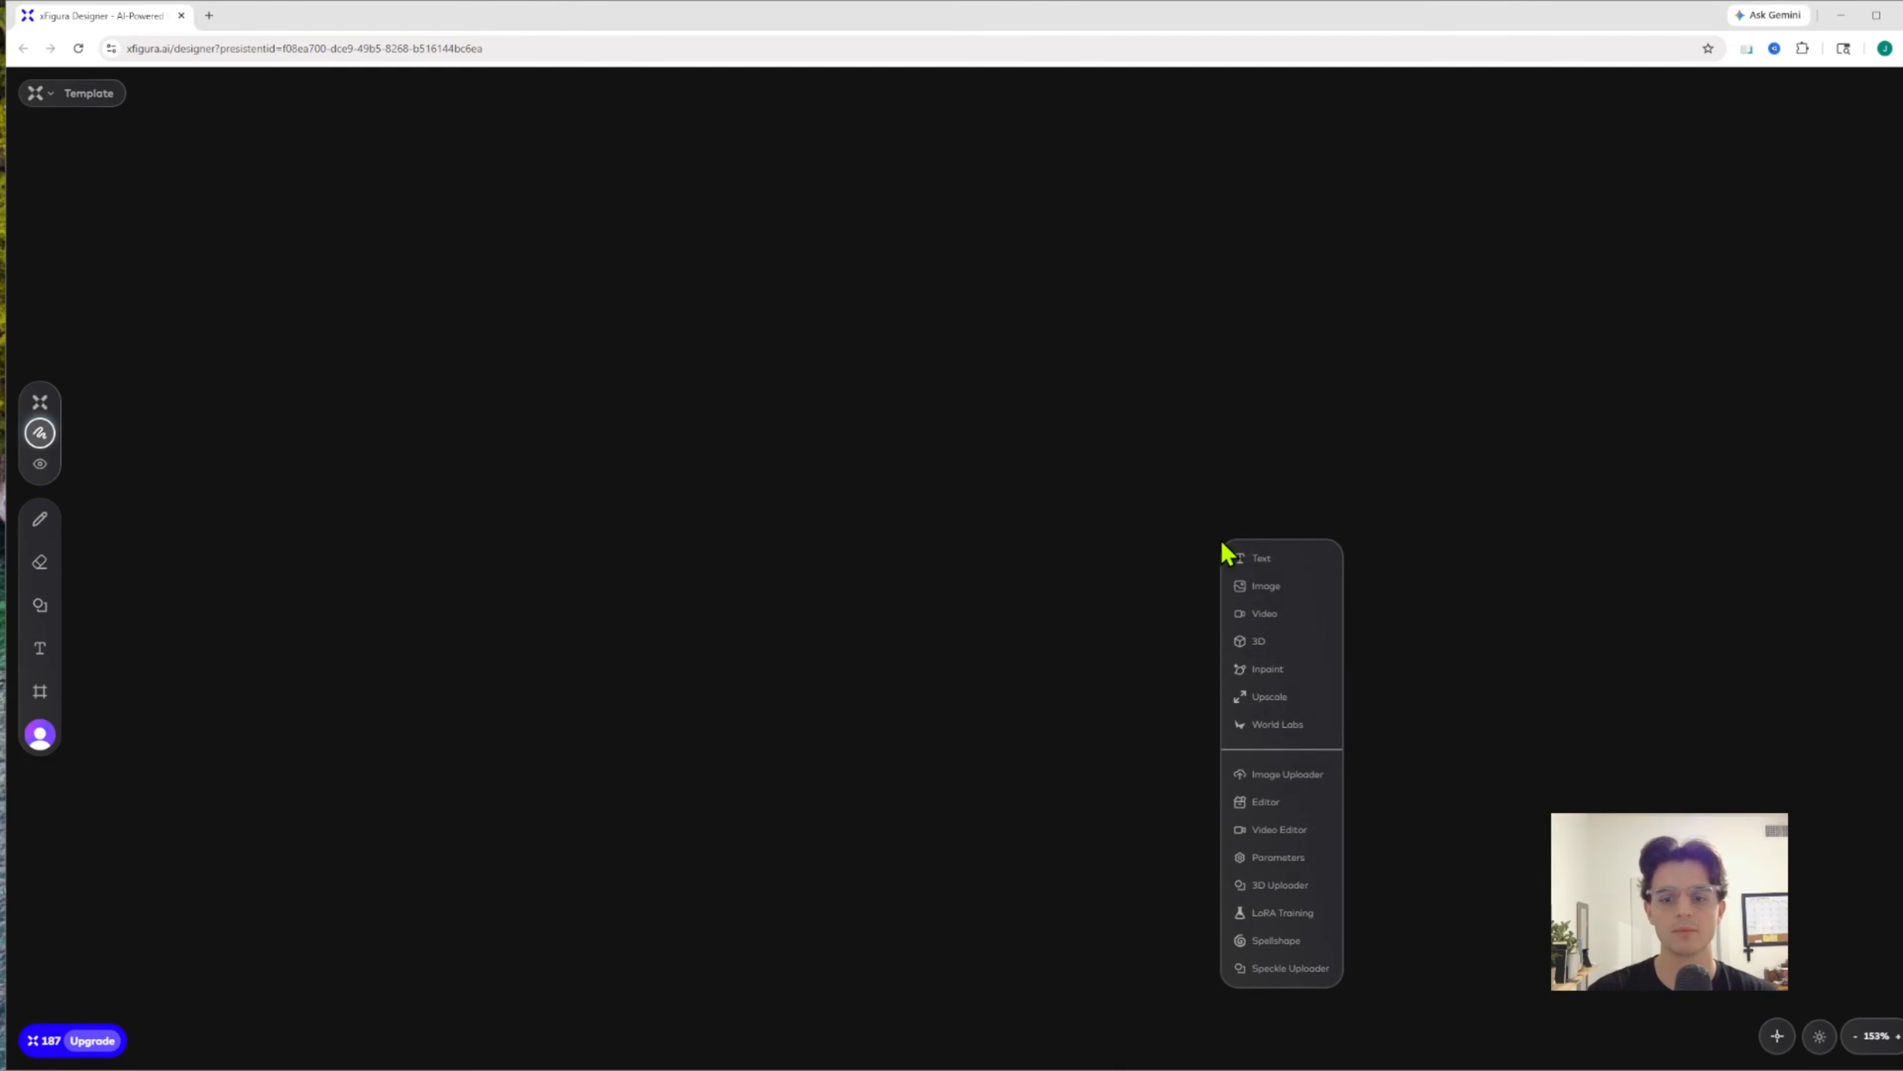
left_click(1305, 778)
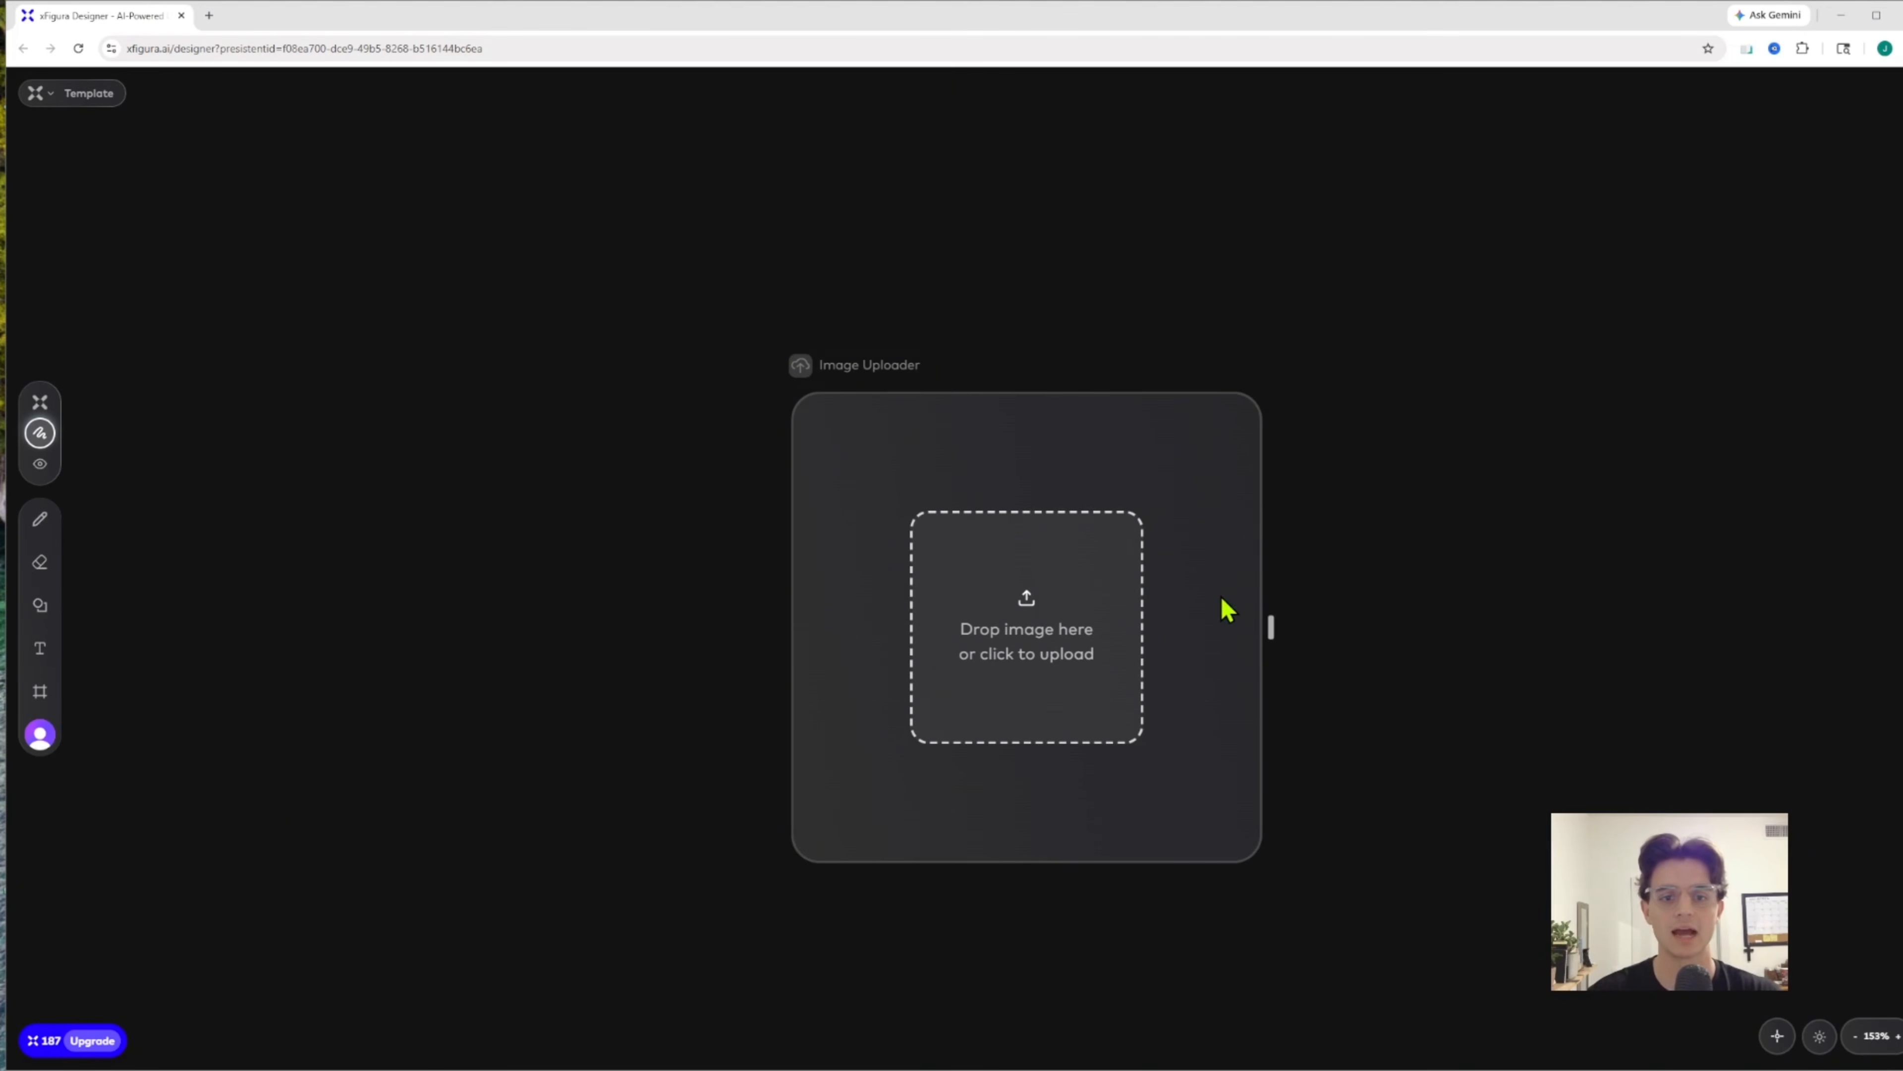
left_click(1067, 581)
double_click(466, 153)
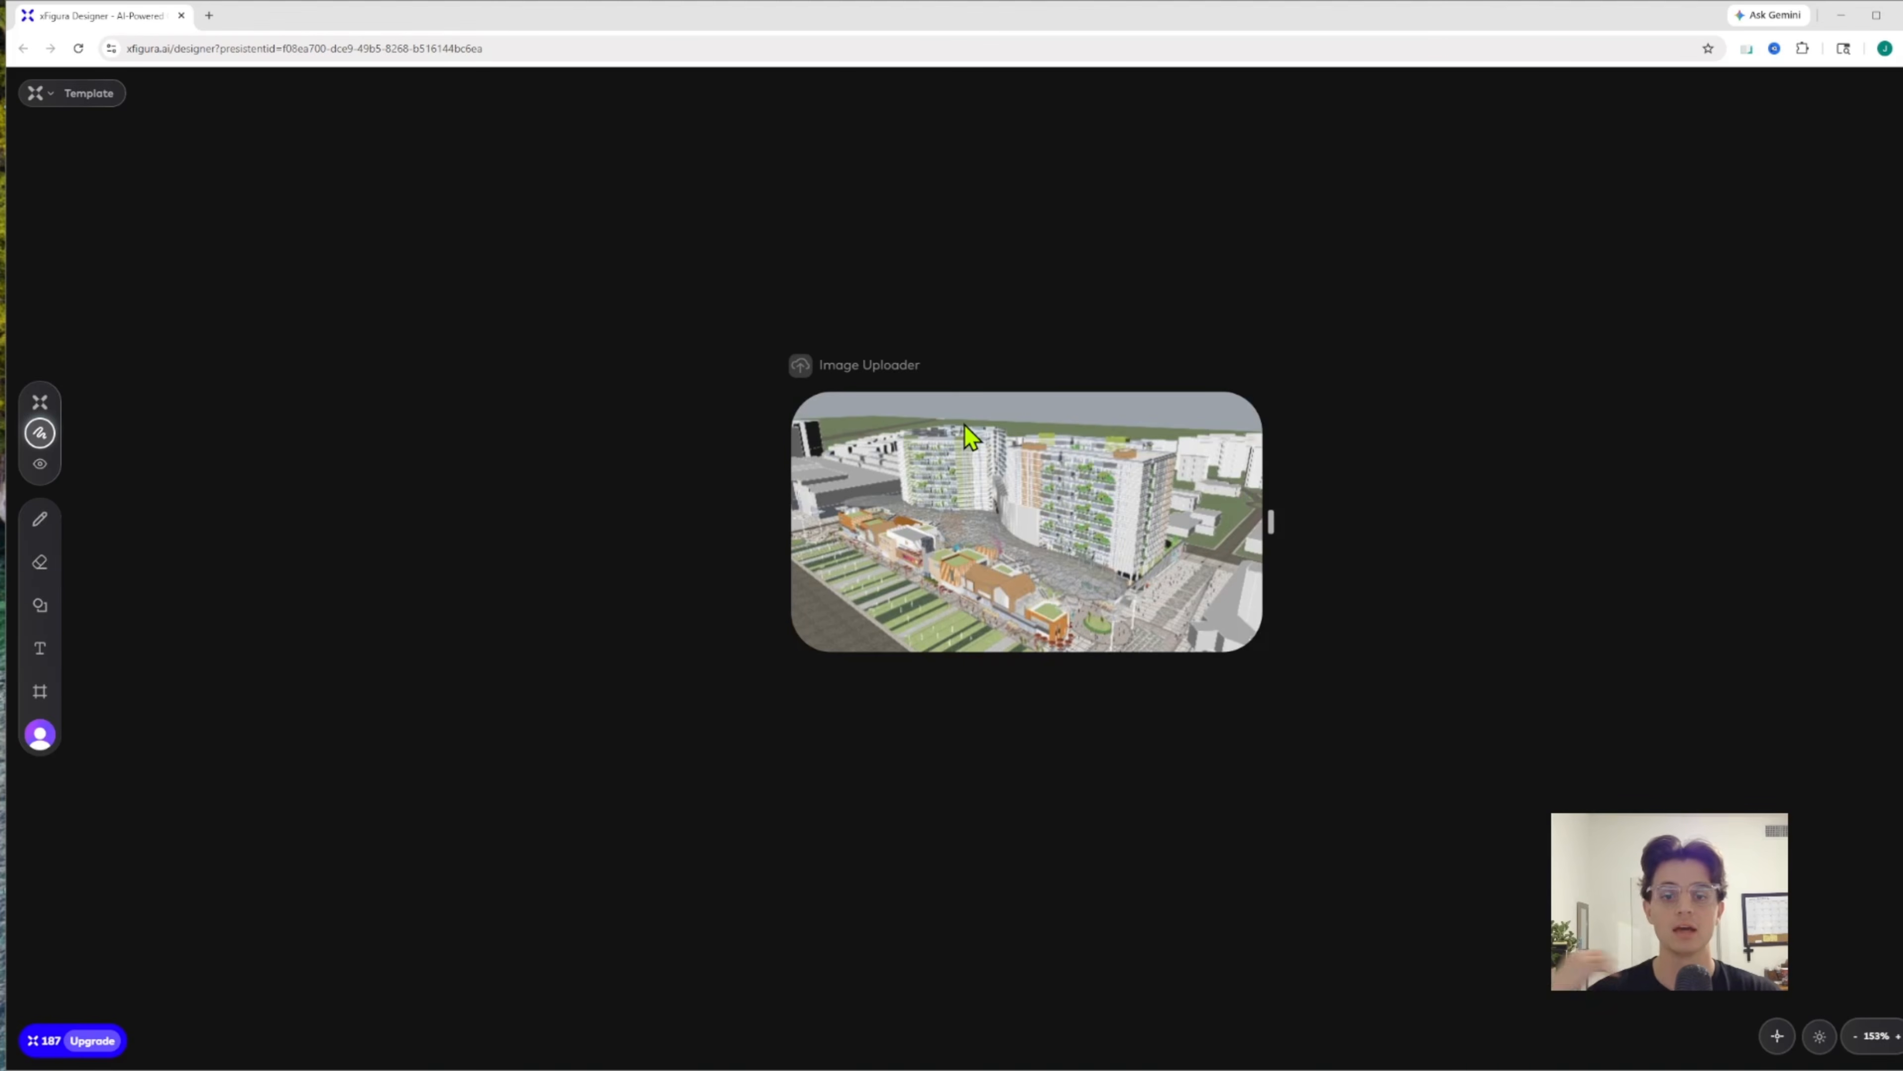
Examine the template board's grid of text prompting levels, from Beginner to Pro, and its column headings
scroll(964, 425, "down", 10)
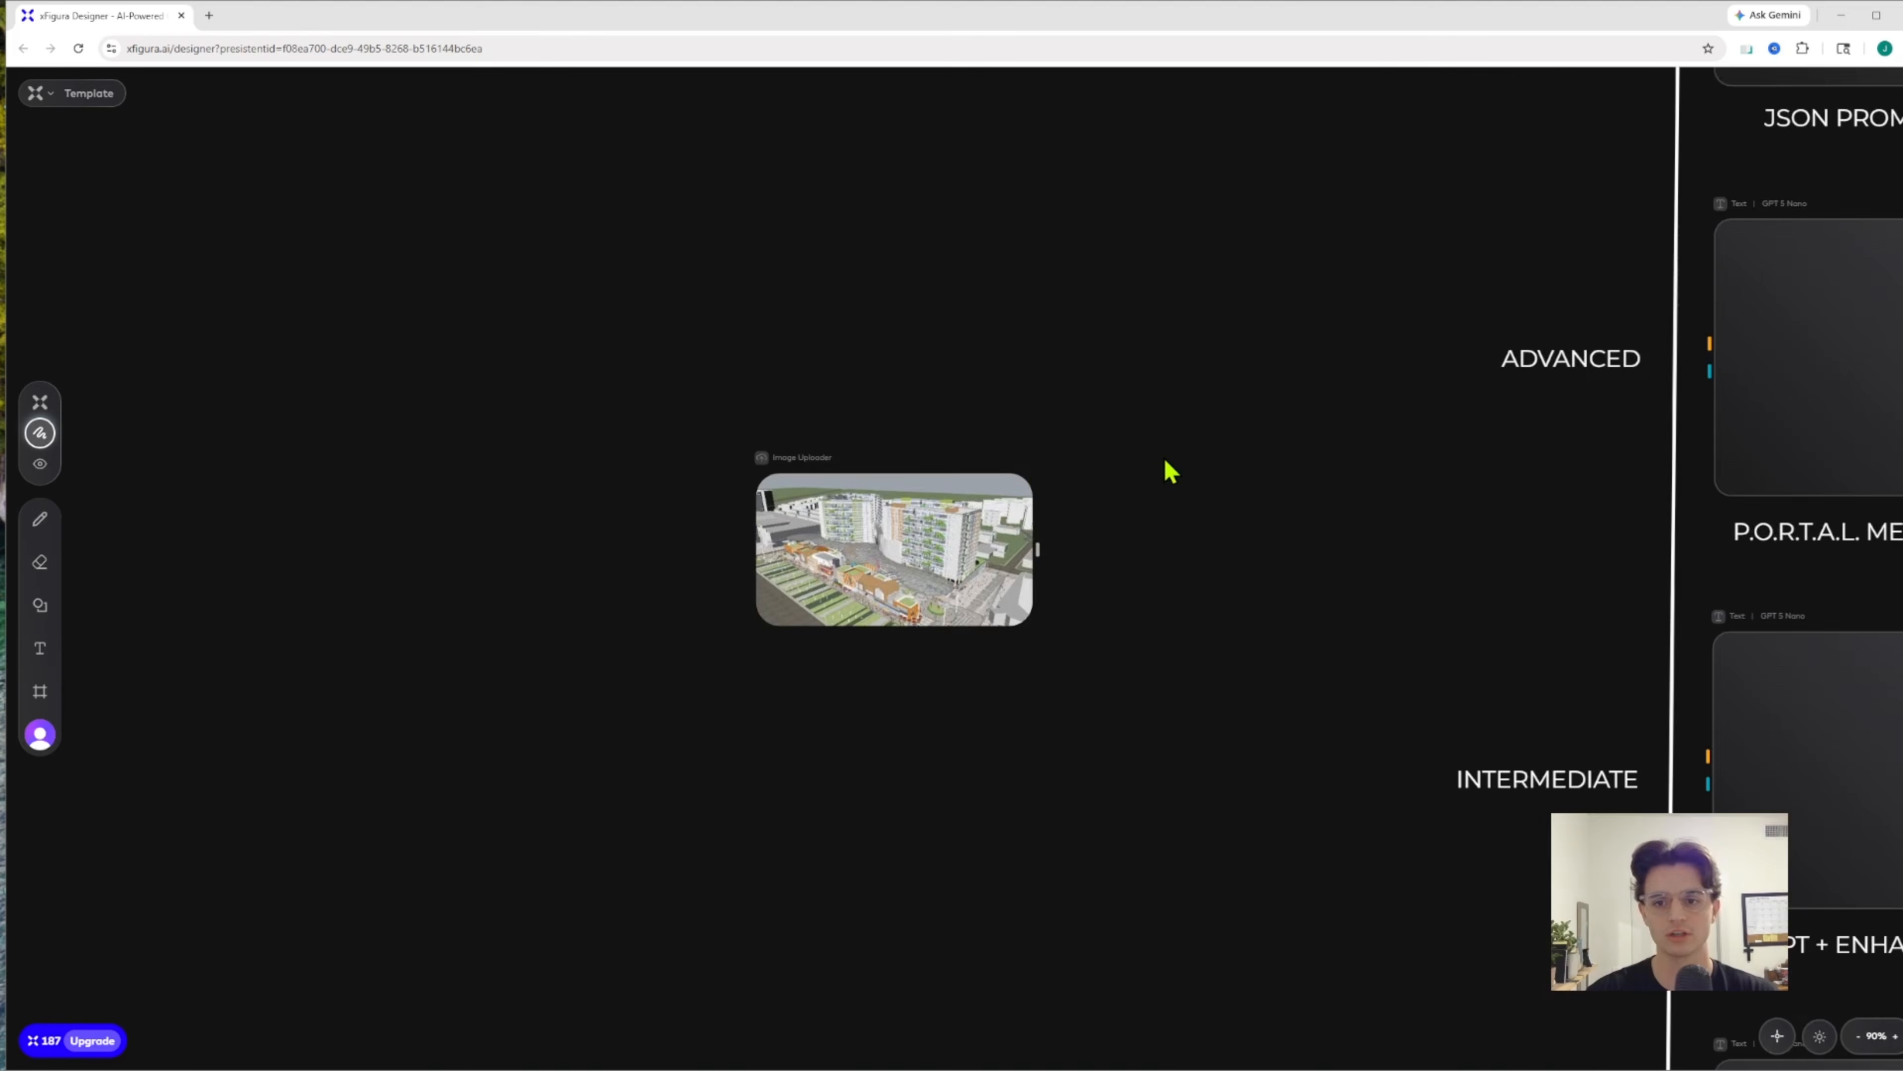
scroll(1098, 459, "up", 2)
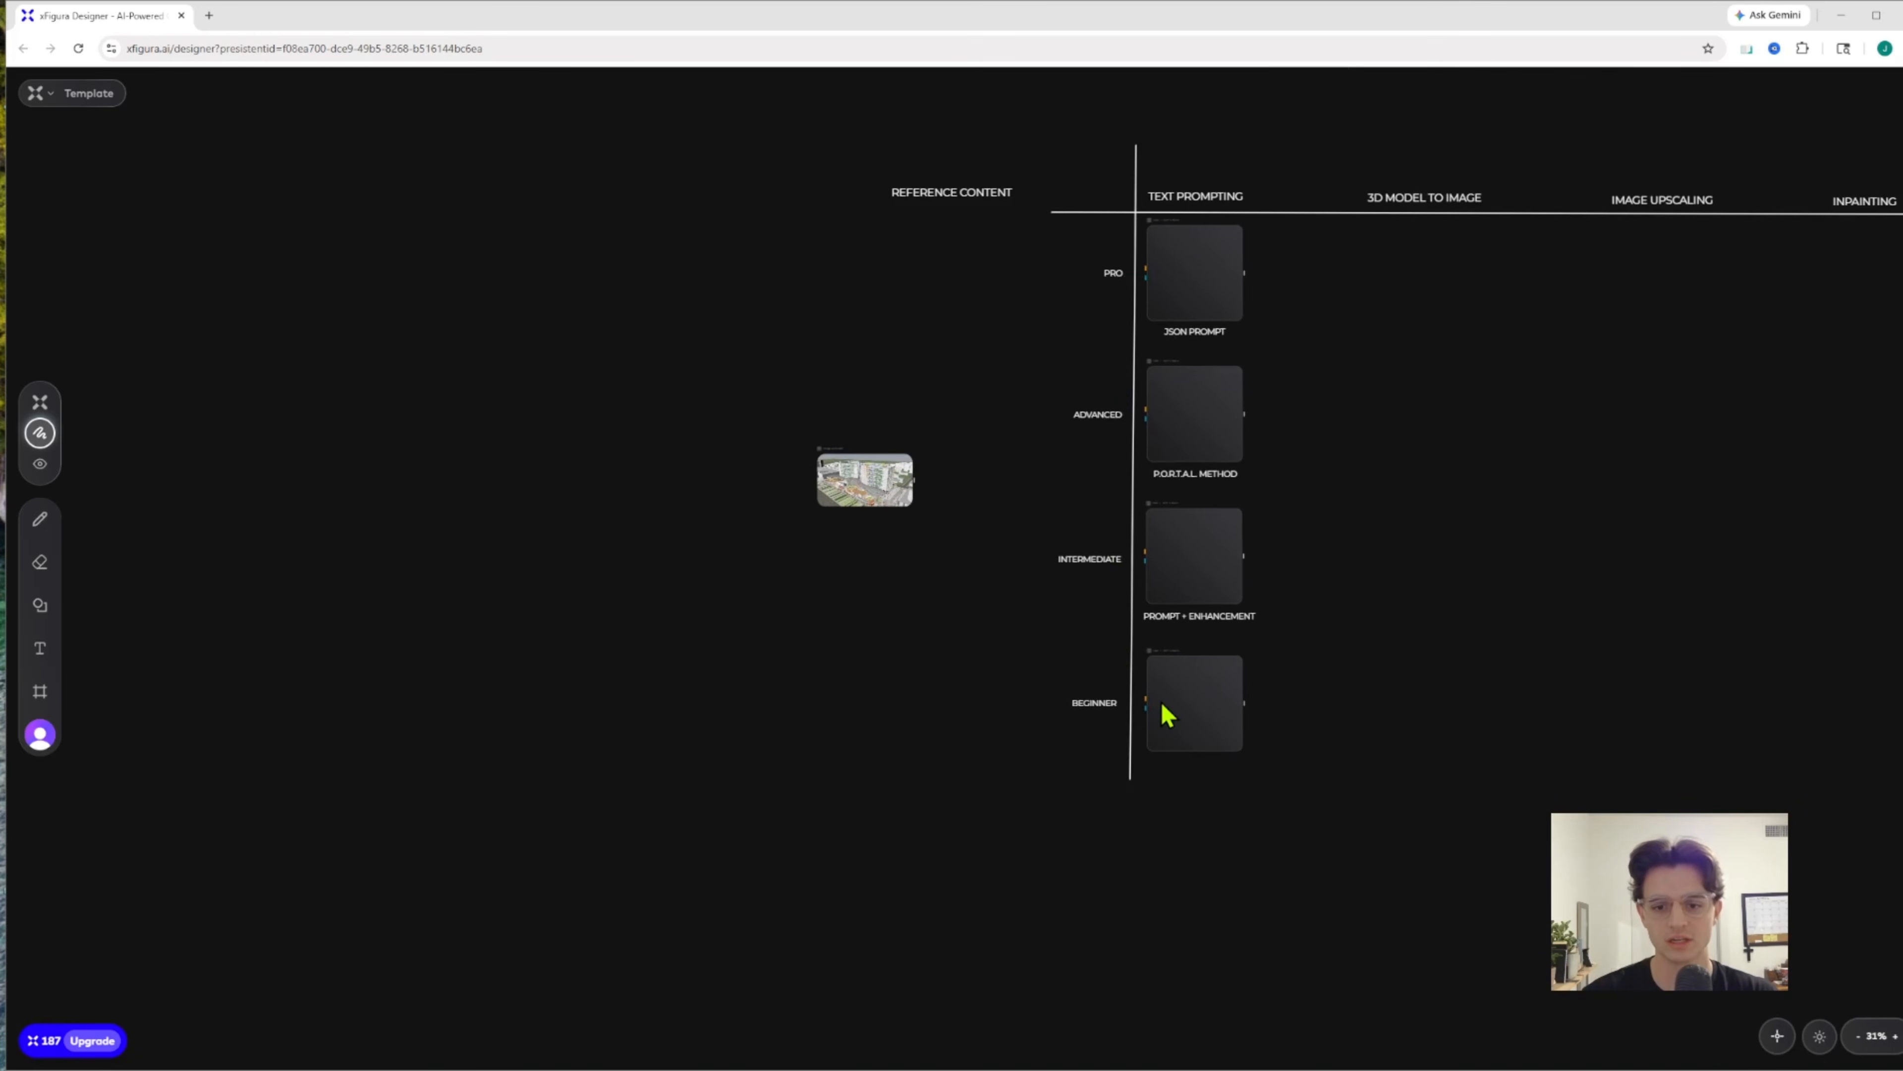
scroll(1161, 709, "up", 8)
left_click_drag(1002, 429, 993, 591)
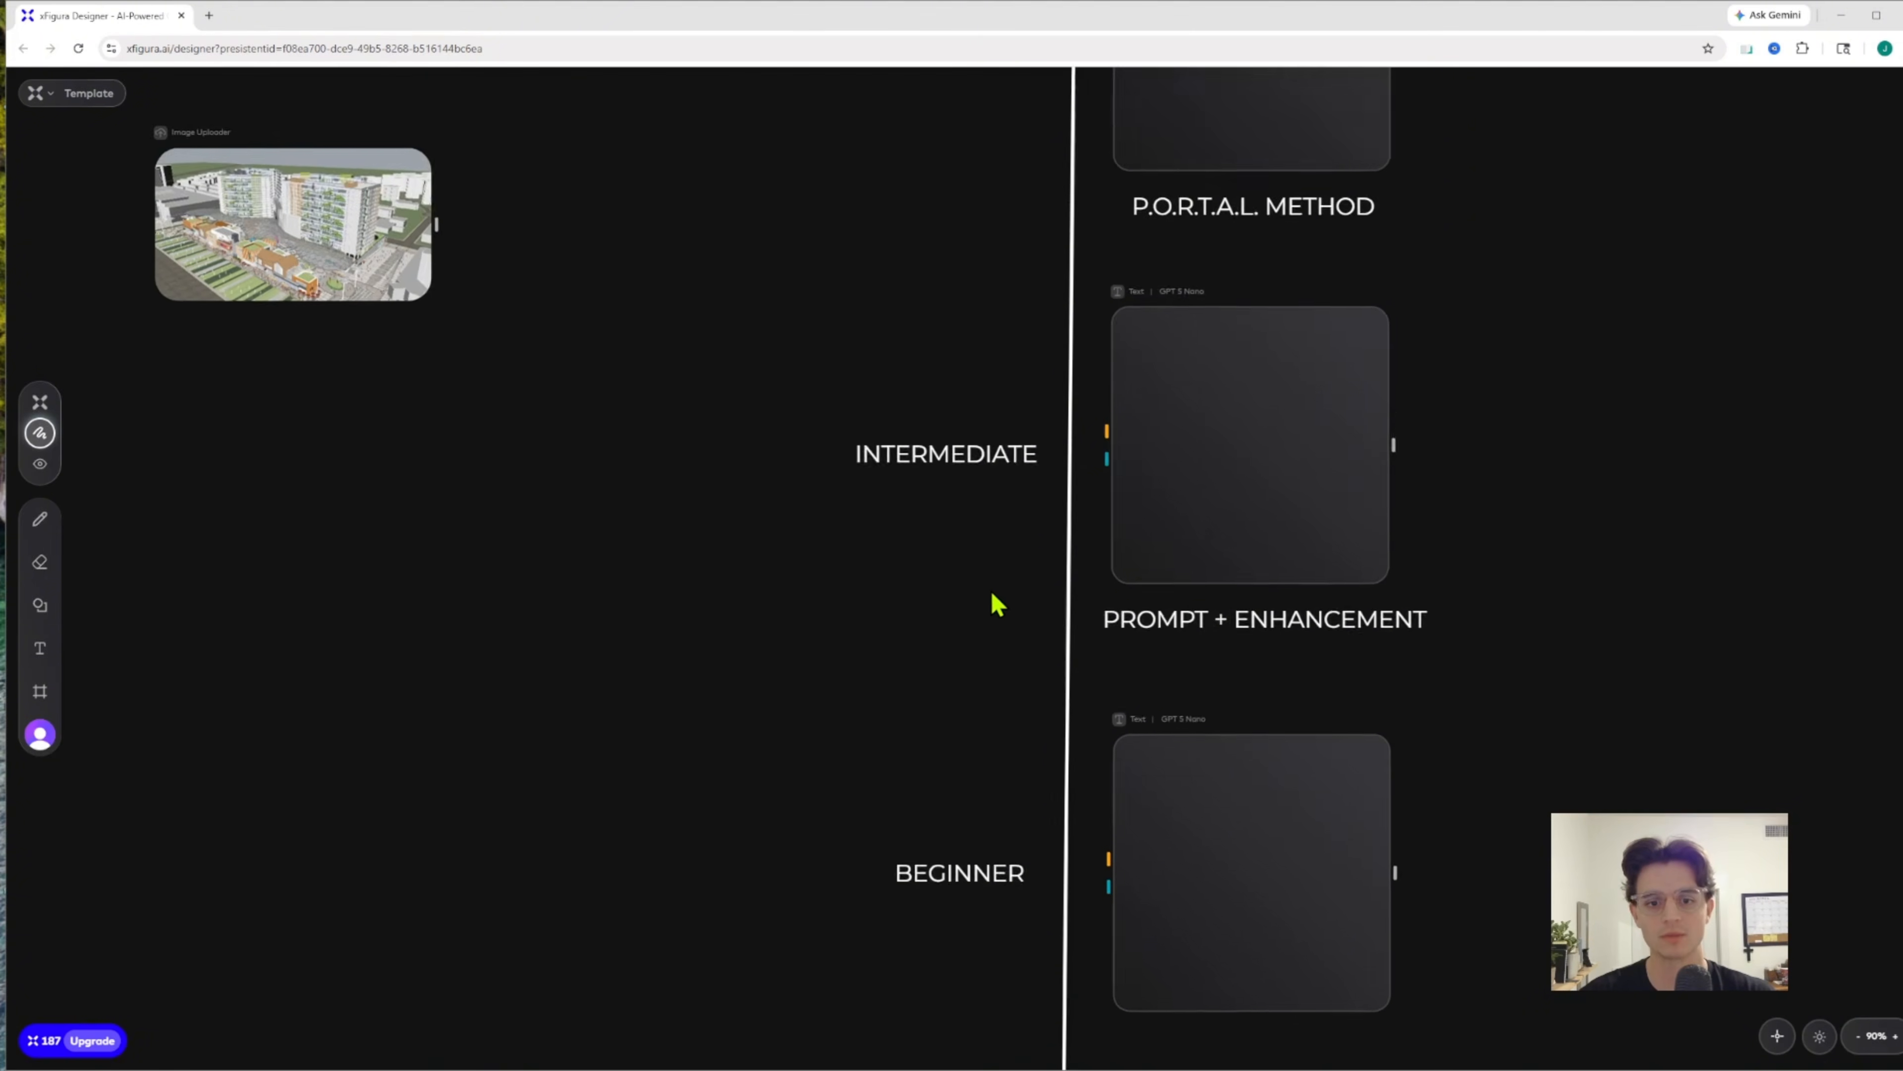
scroll(993, 589, "down", 2)
left_click_drag(988, 259, 991, 481)
left_click_drag(986, 341, 973, 459)
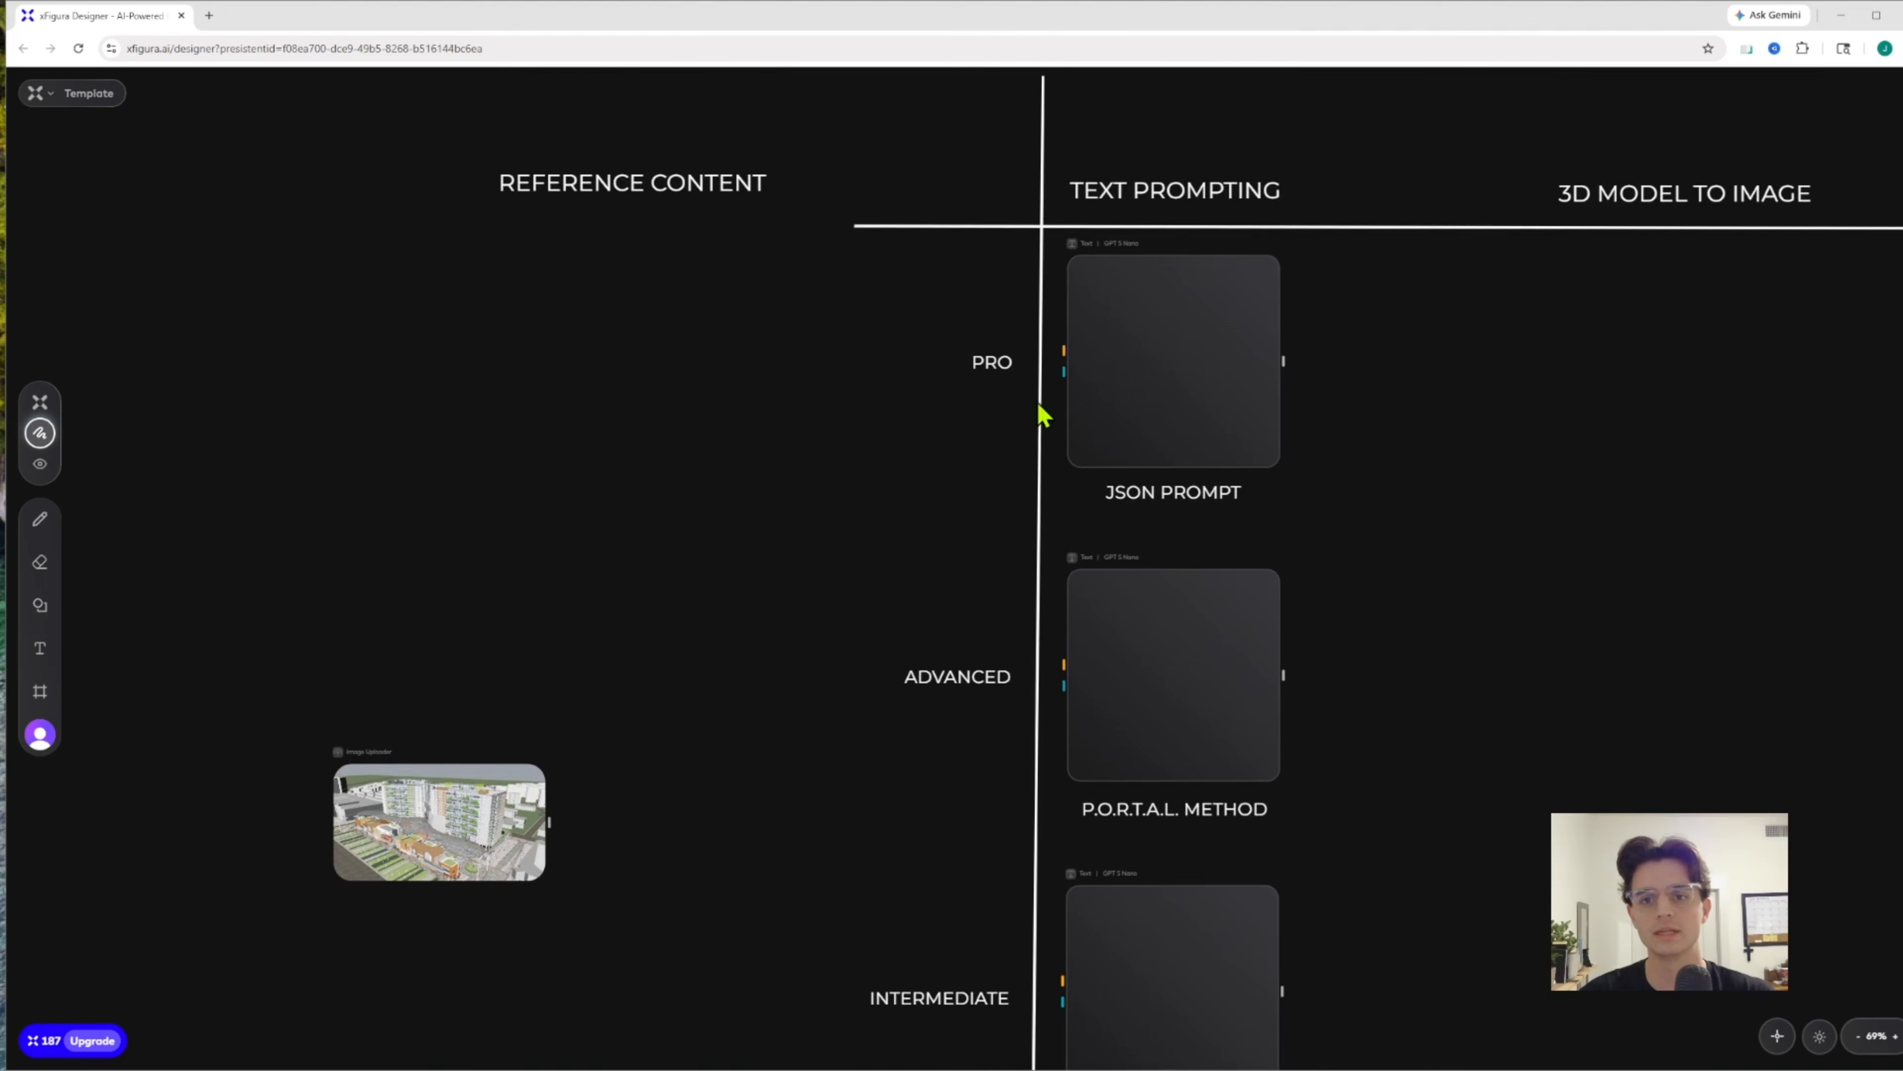
left_click_drag(1528, 524, 1215, 471)
scroll(1210, 487, "up", 2)
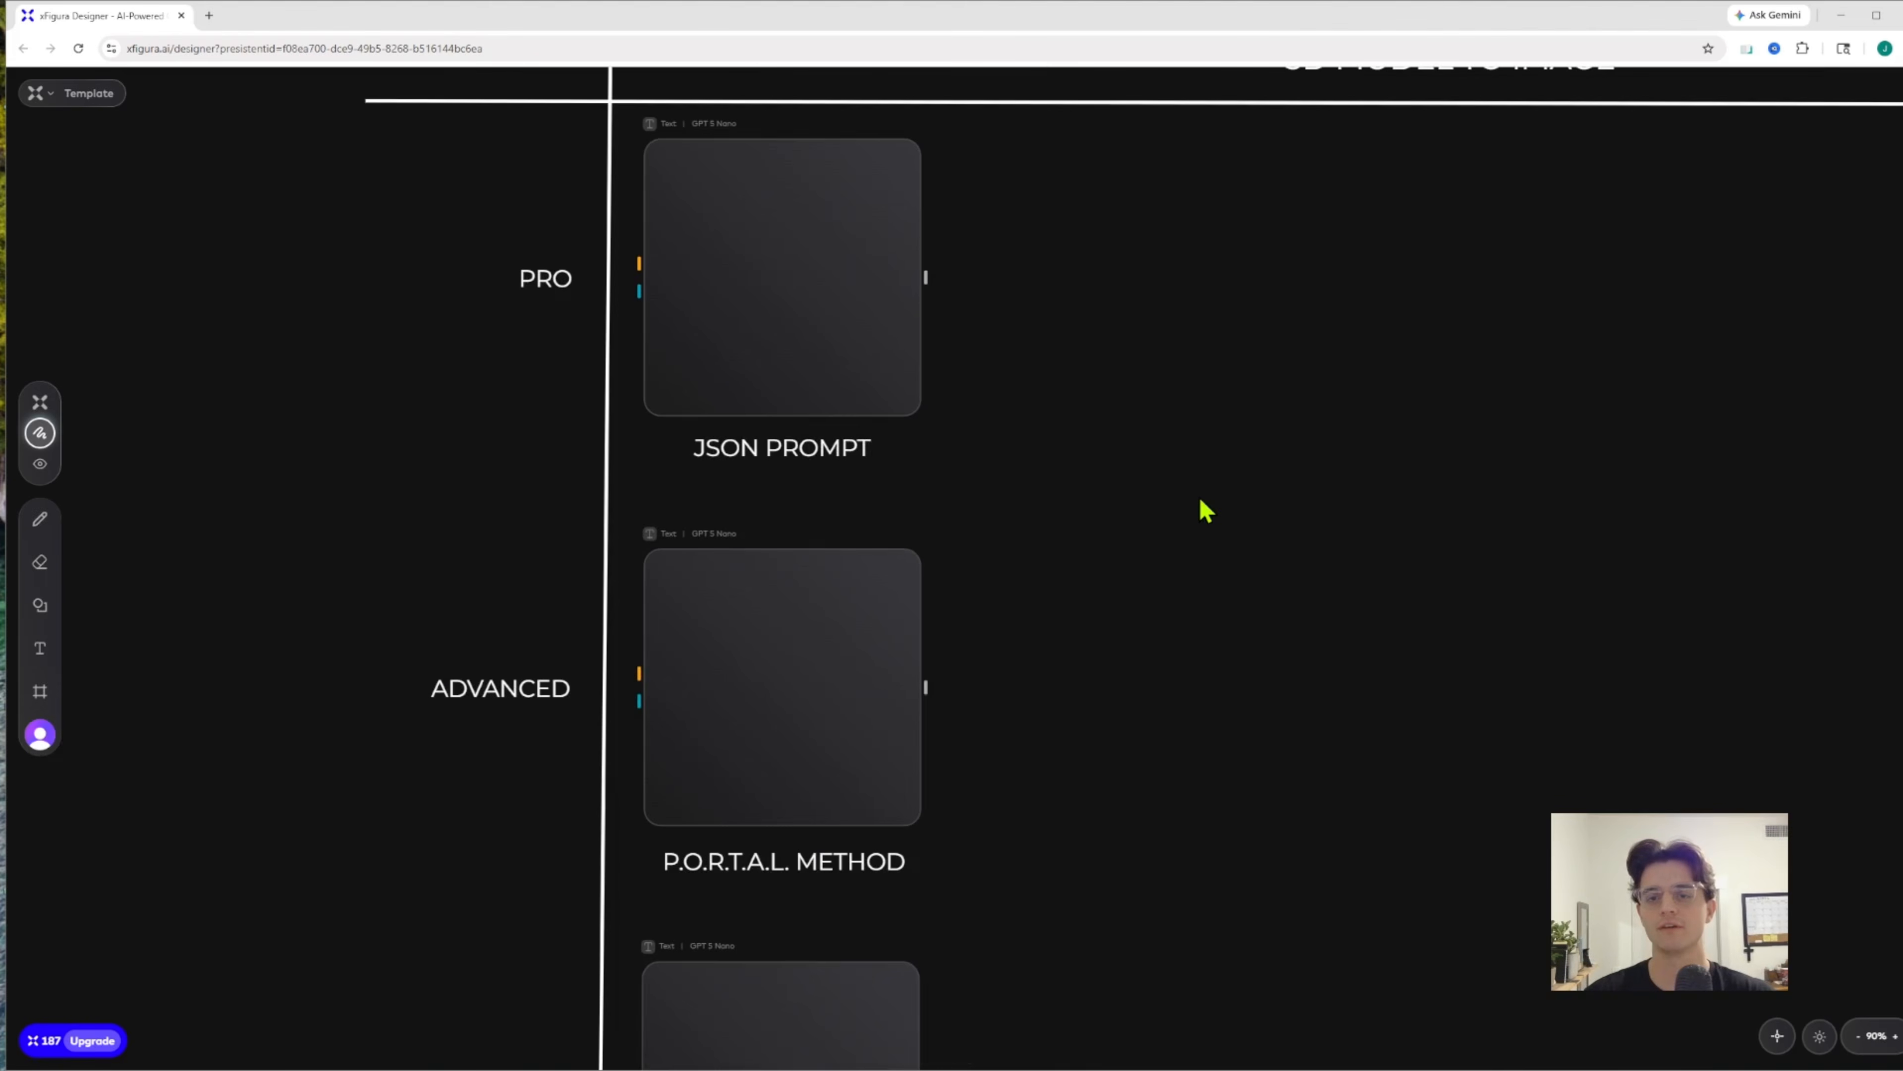
scroll(1202, 511, "down", 4)
left_click_drag(1229, 548, 1135, 395)
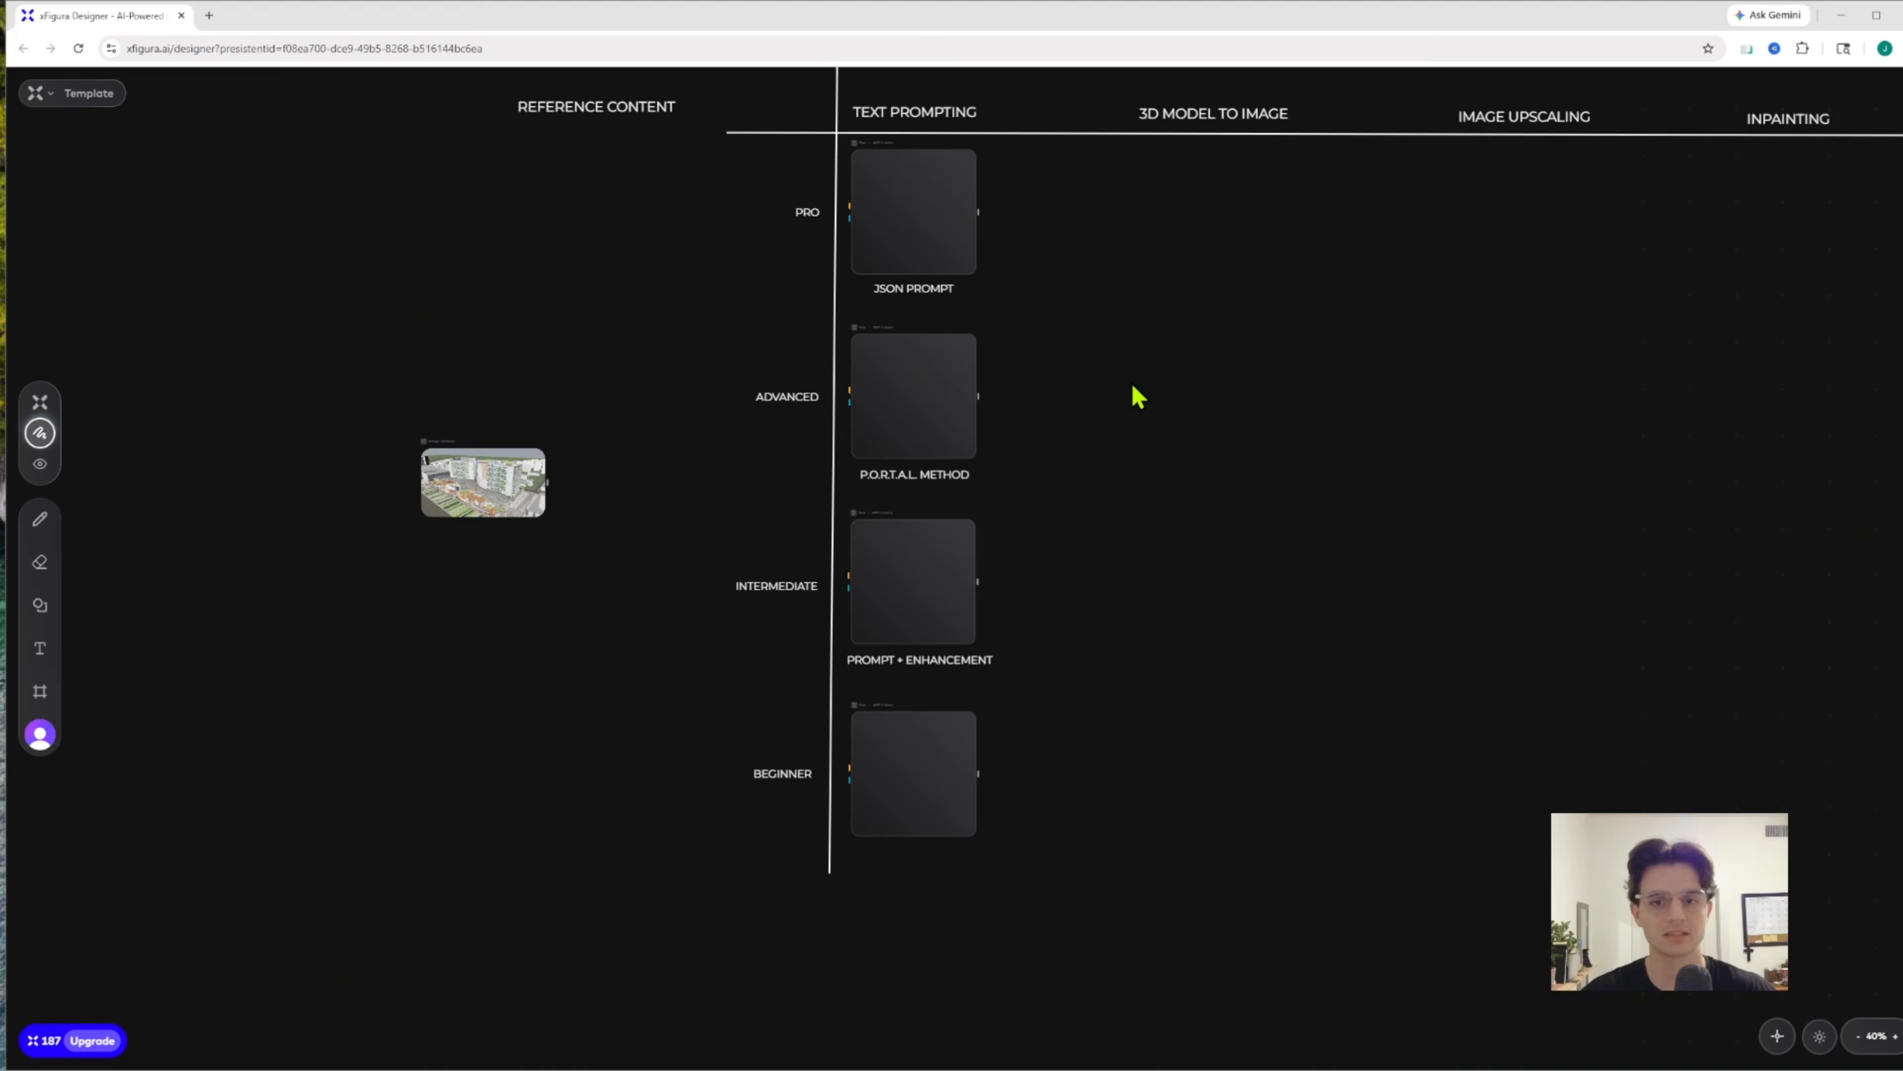
left_click_drag(1121, 310, 1136, 346)
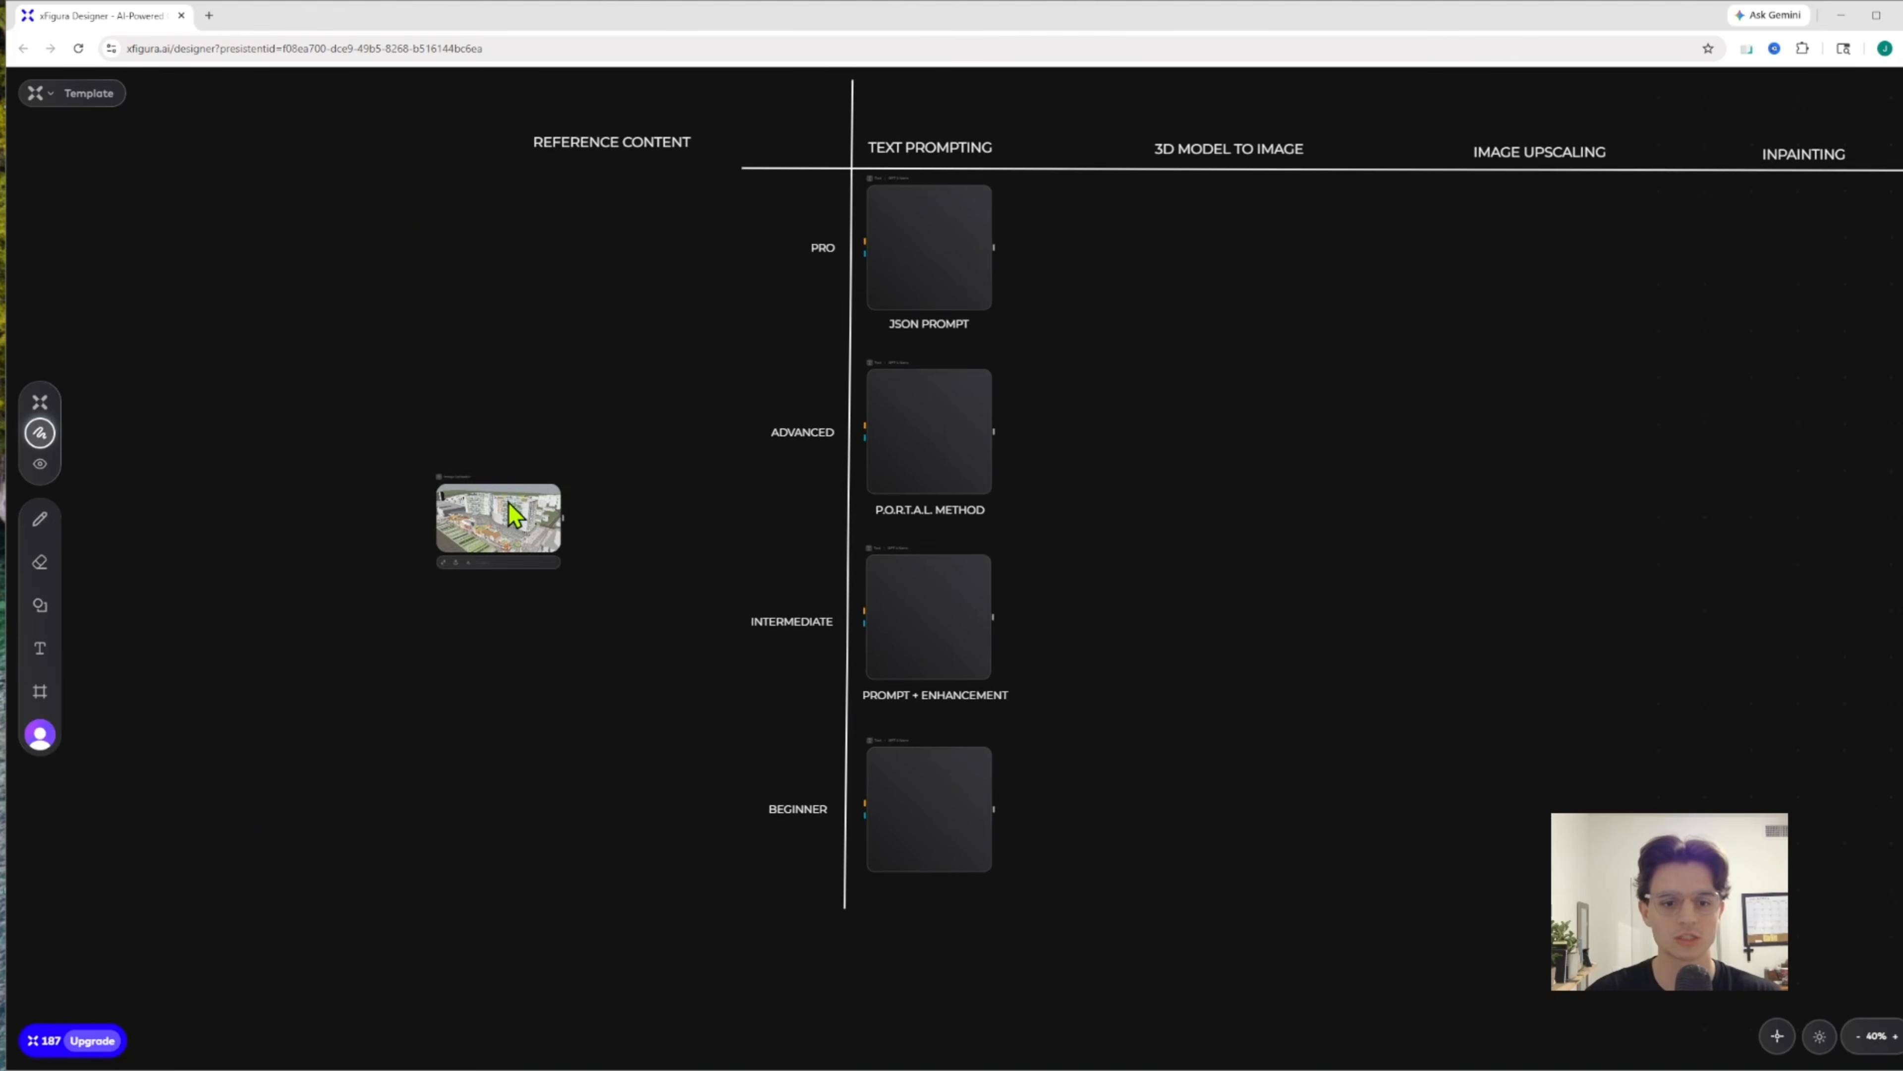
Move the uploaded screenshot node next to the BEGINNER row label, under the reference content column
left_click_drag(509, 505, 699, 504)
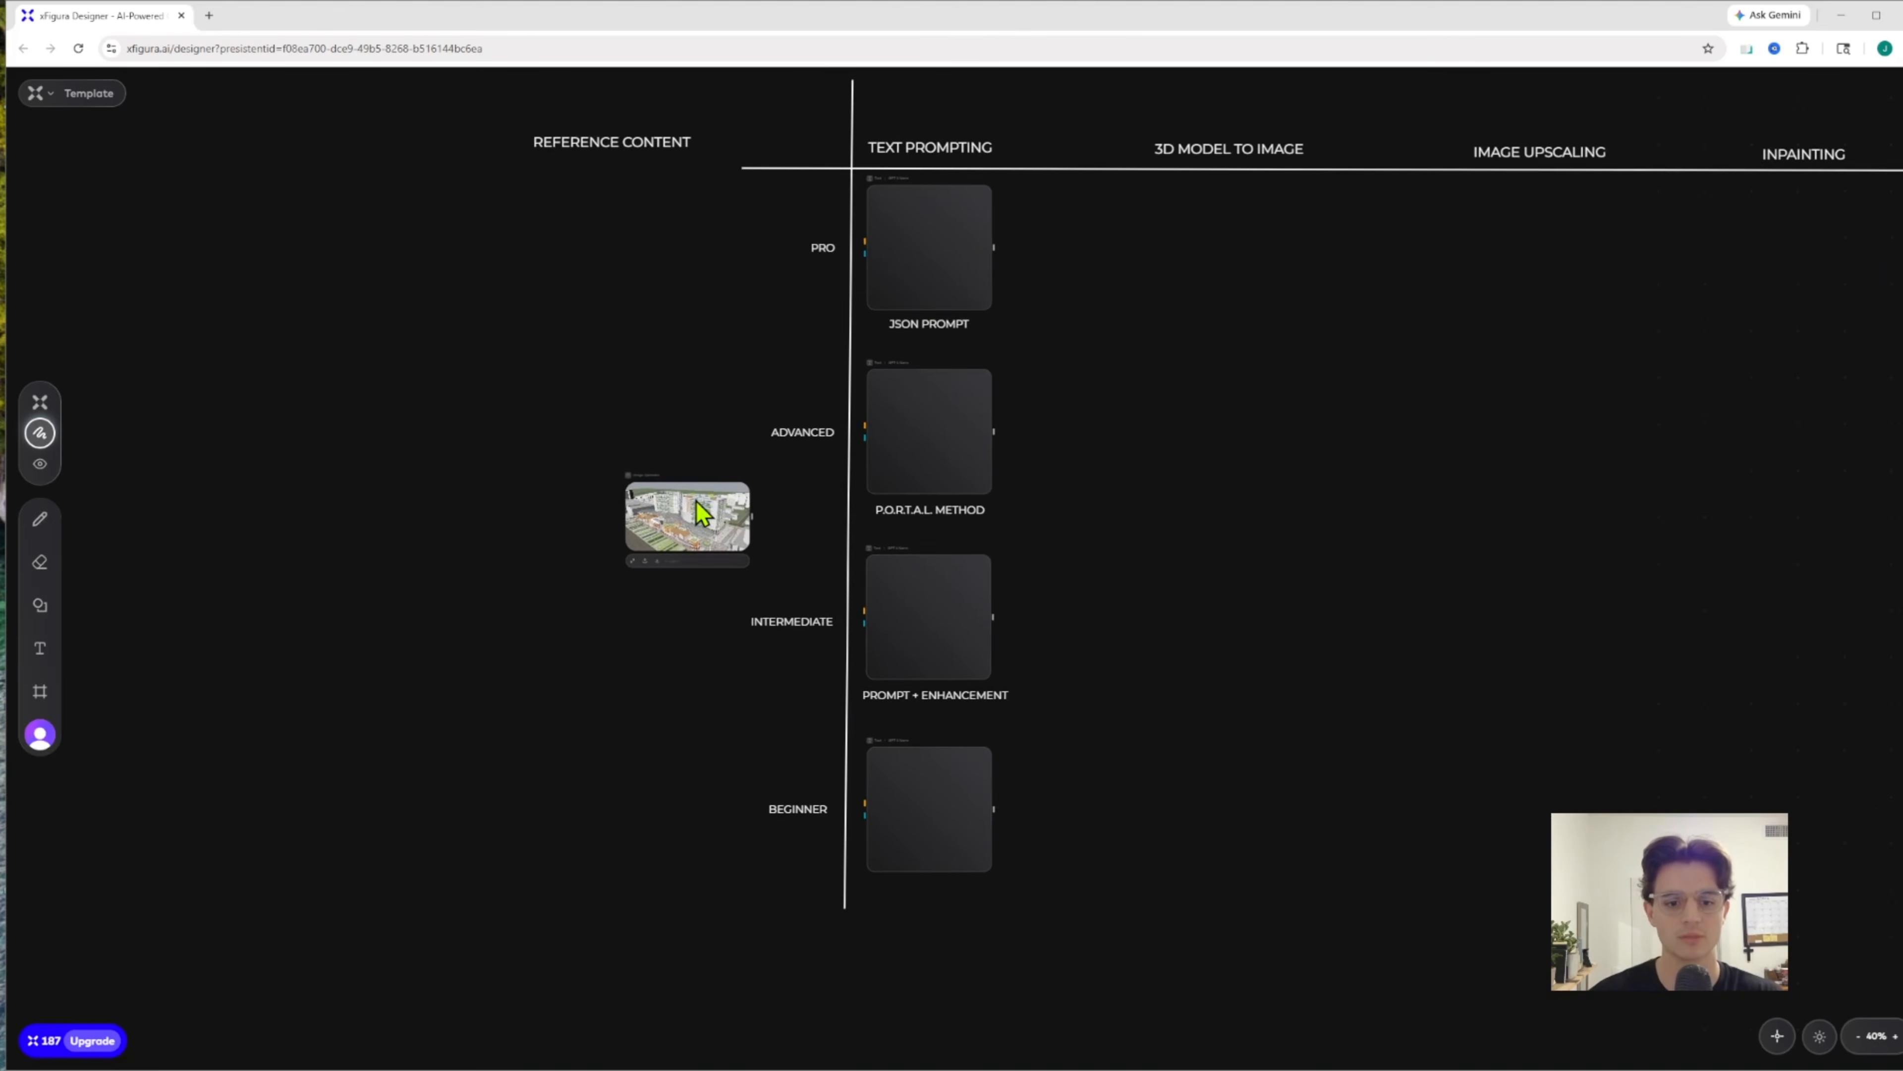
left_click_drag(701, 524, 716, 734)
left_click_drag(716, 735, 697, 818)
Write the Beginner prompt "create a realistic rendering of this rhino screenshot. Enhance materials and lighting. In a modern style at super high quality."
scroll(697, 818, "up", 6)
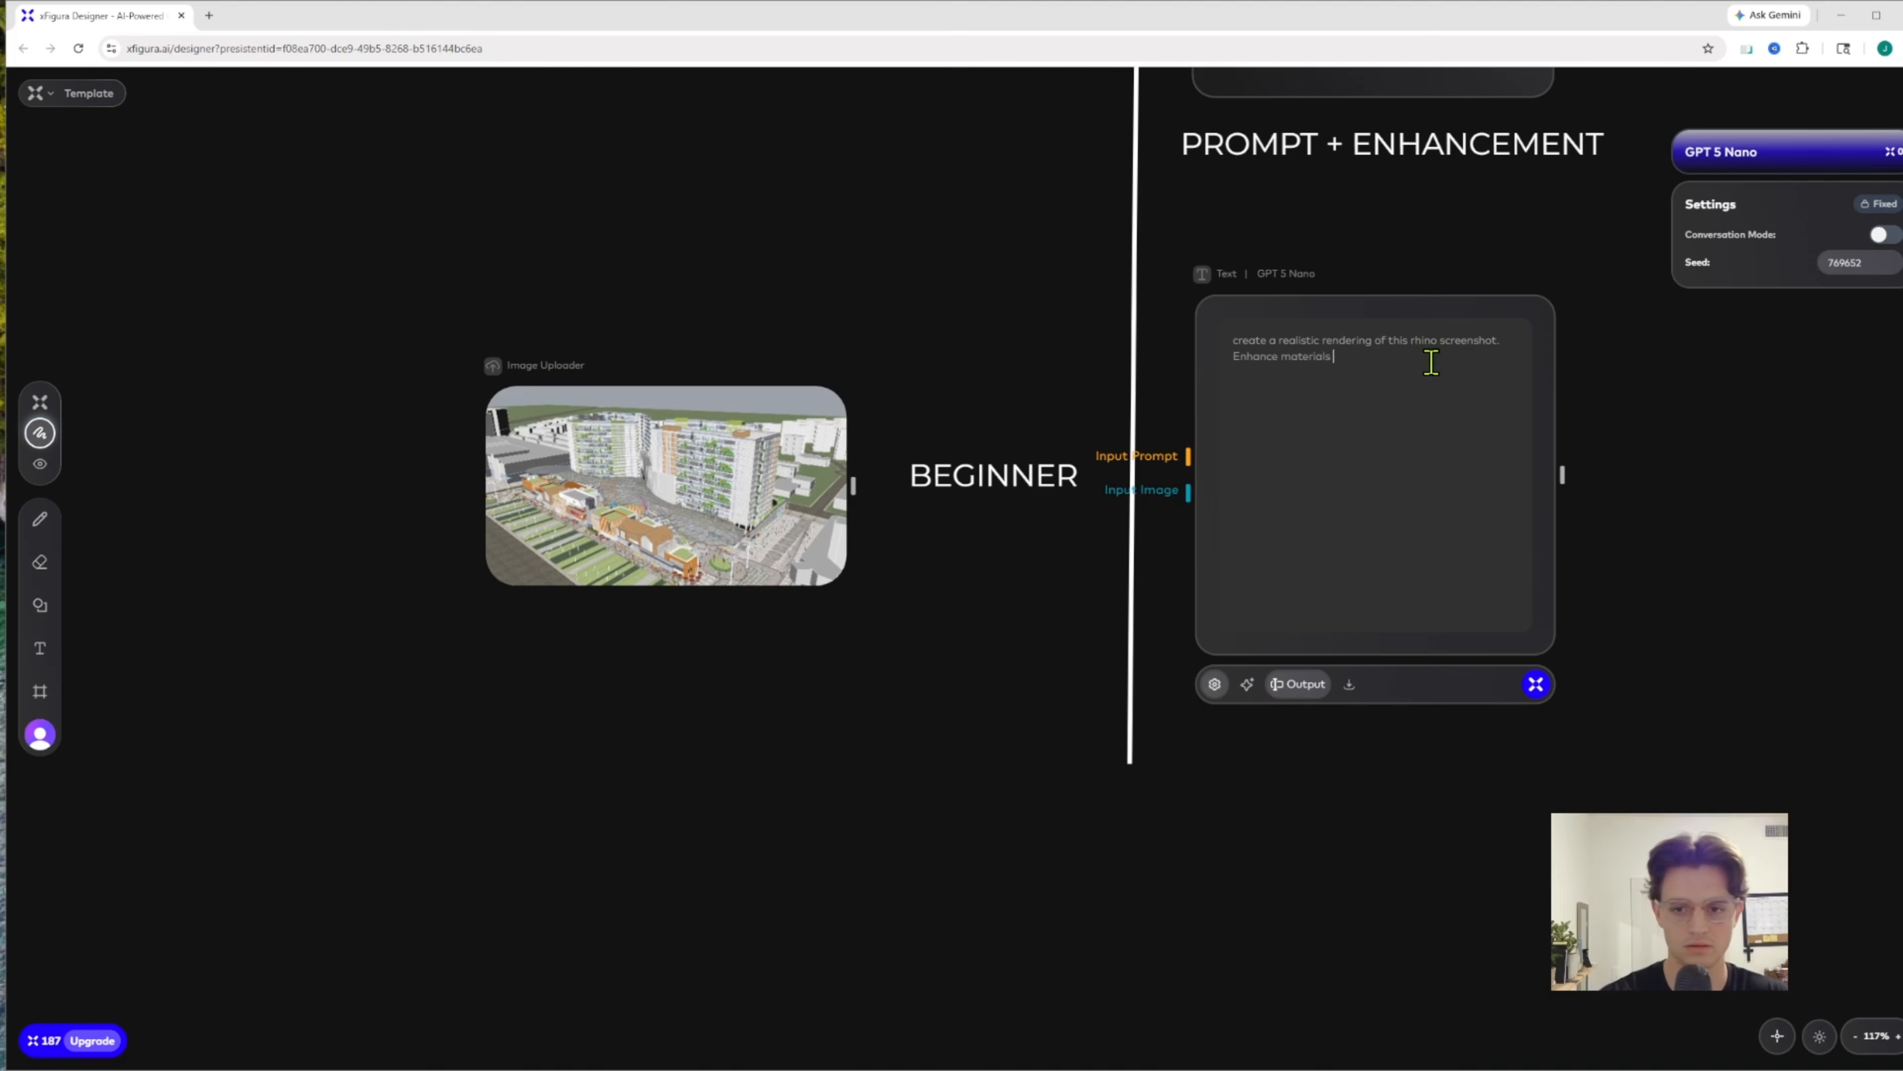
type("Enhance materials, and")
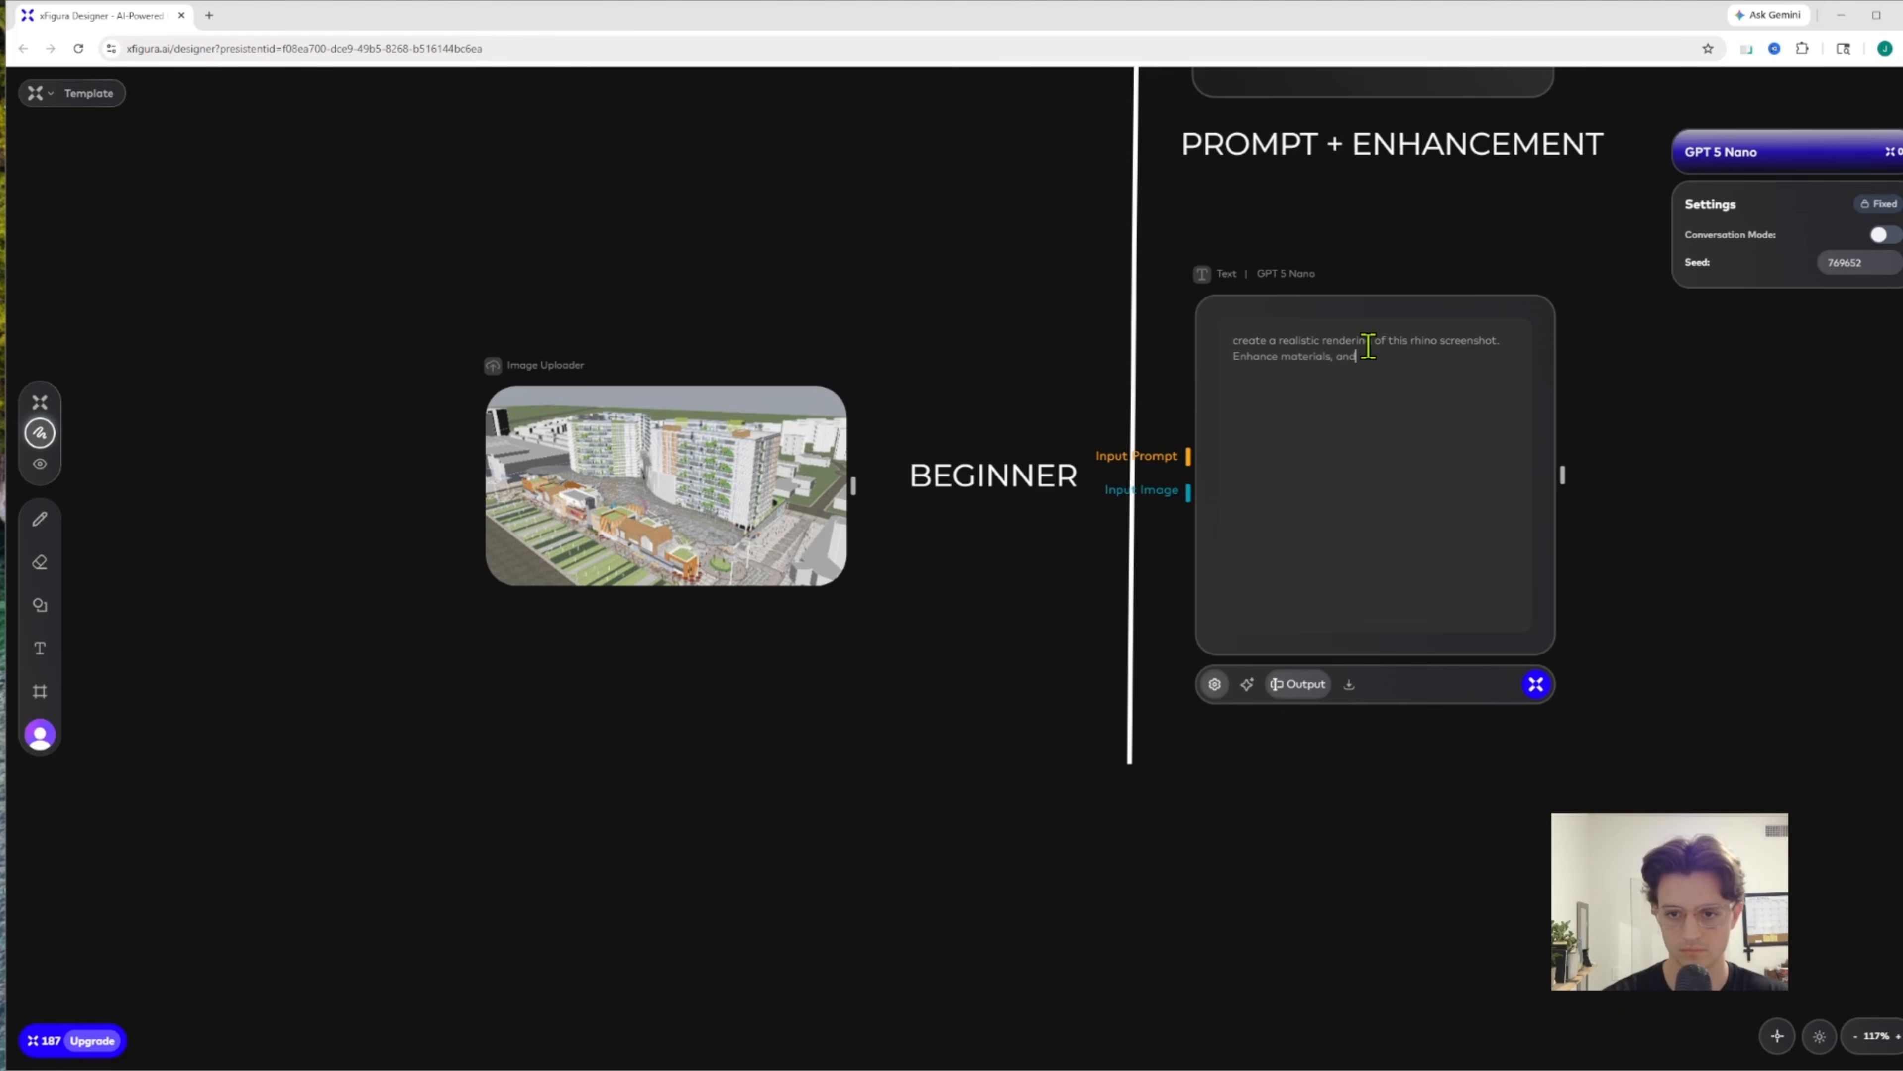
key("BackSpace")
key("BackSpace")
type("and lighting. In a")
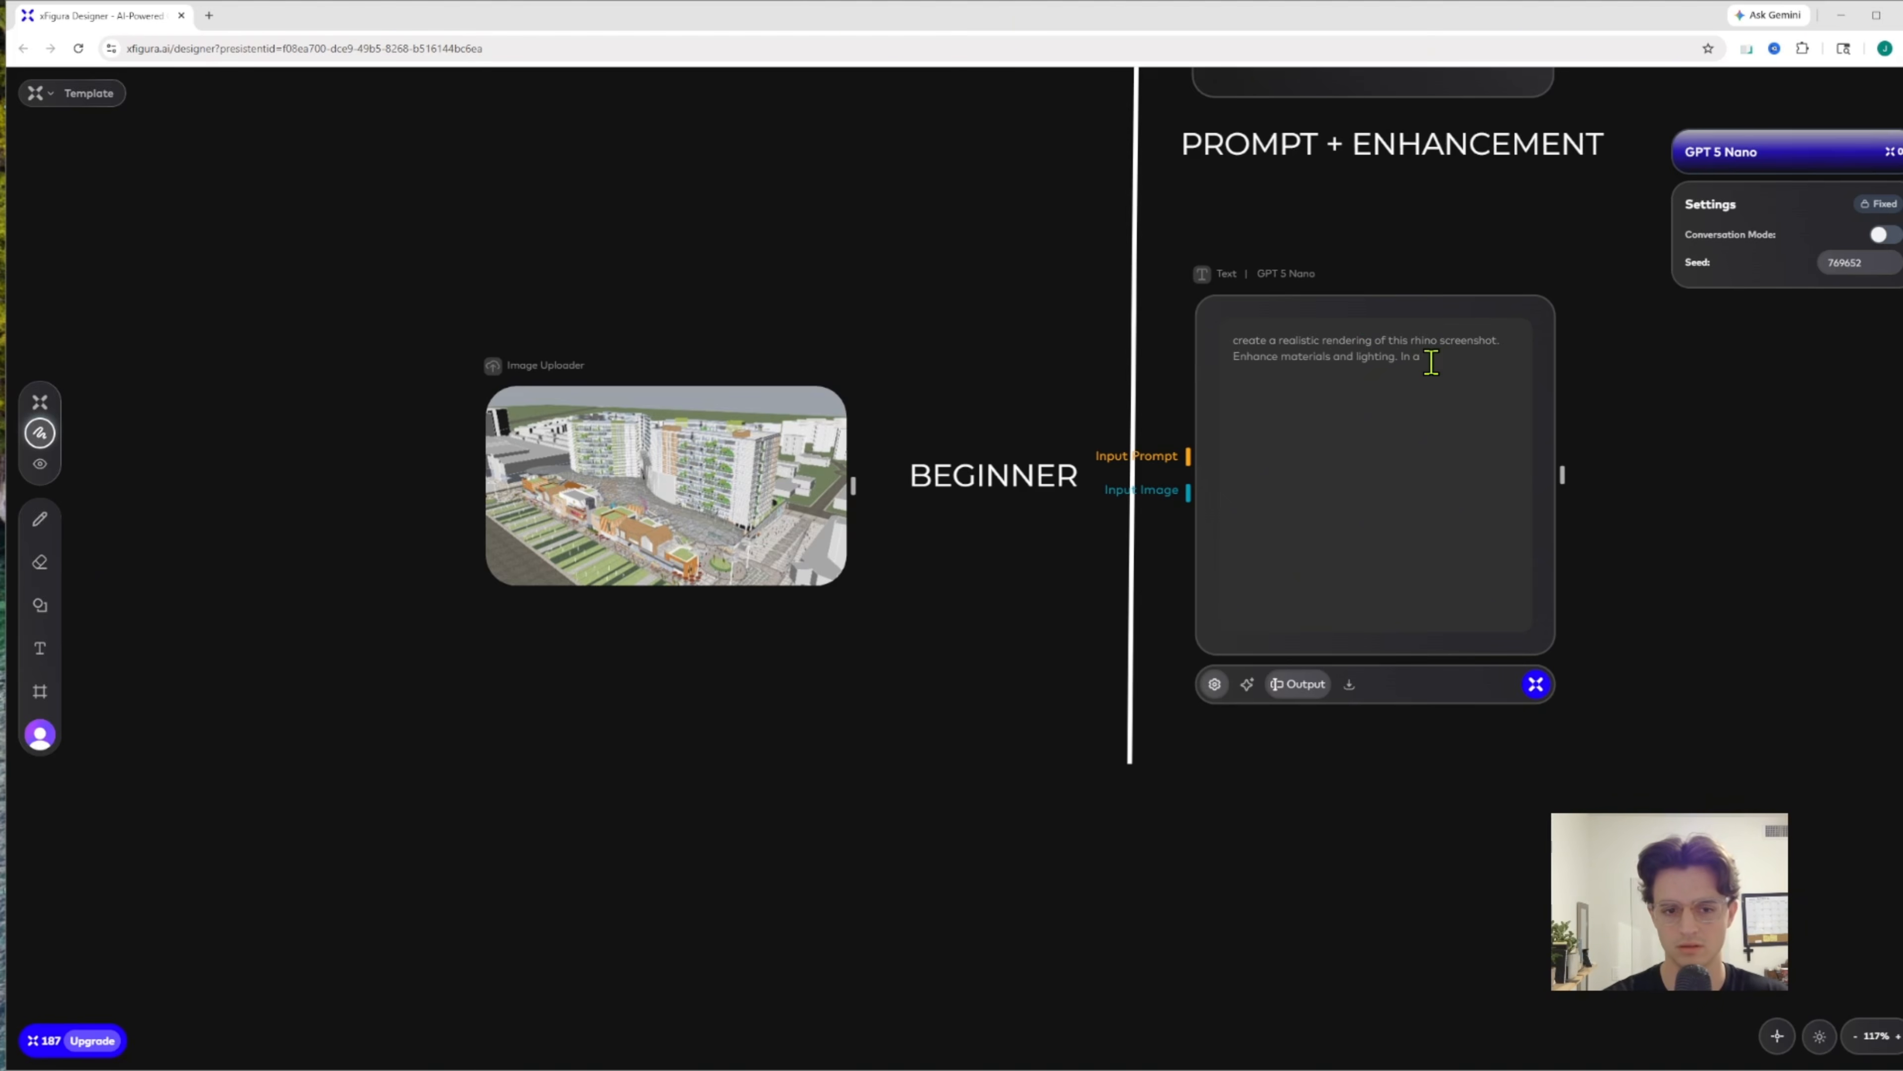
type(" modern style at super high quality.")
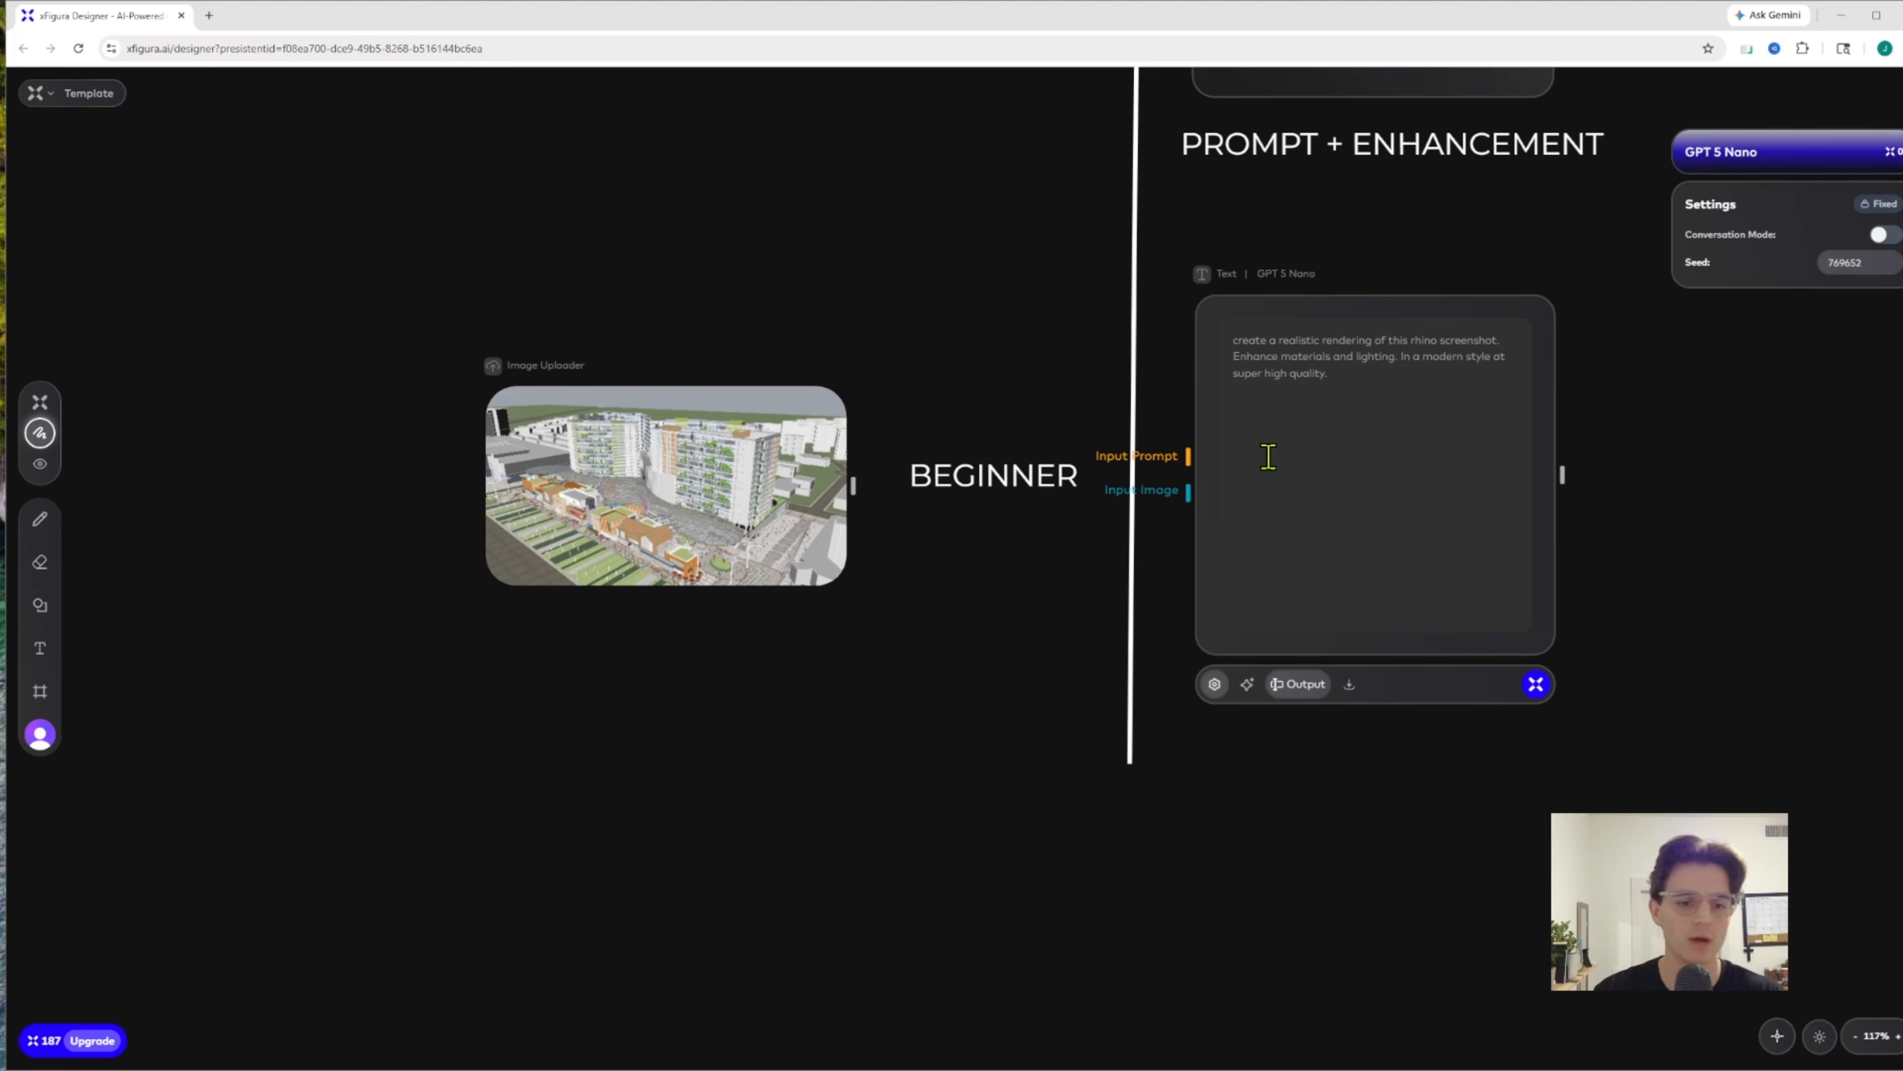
Add an Image node beside the Beginner text node and shift it slightly further away to leave room for connections
scroll(1173, 571, "down", 3)
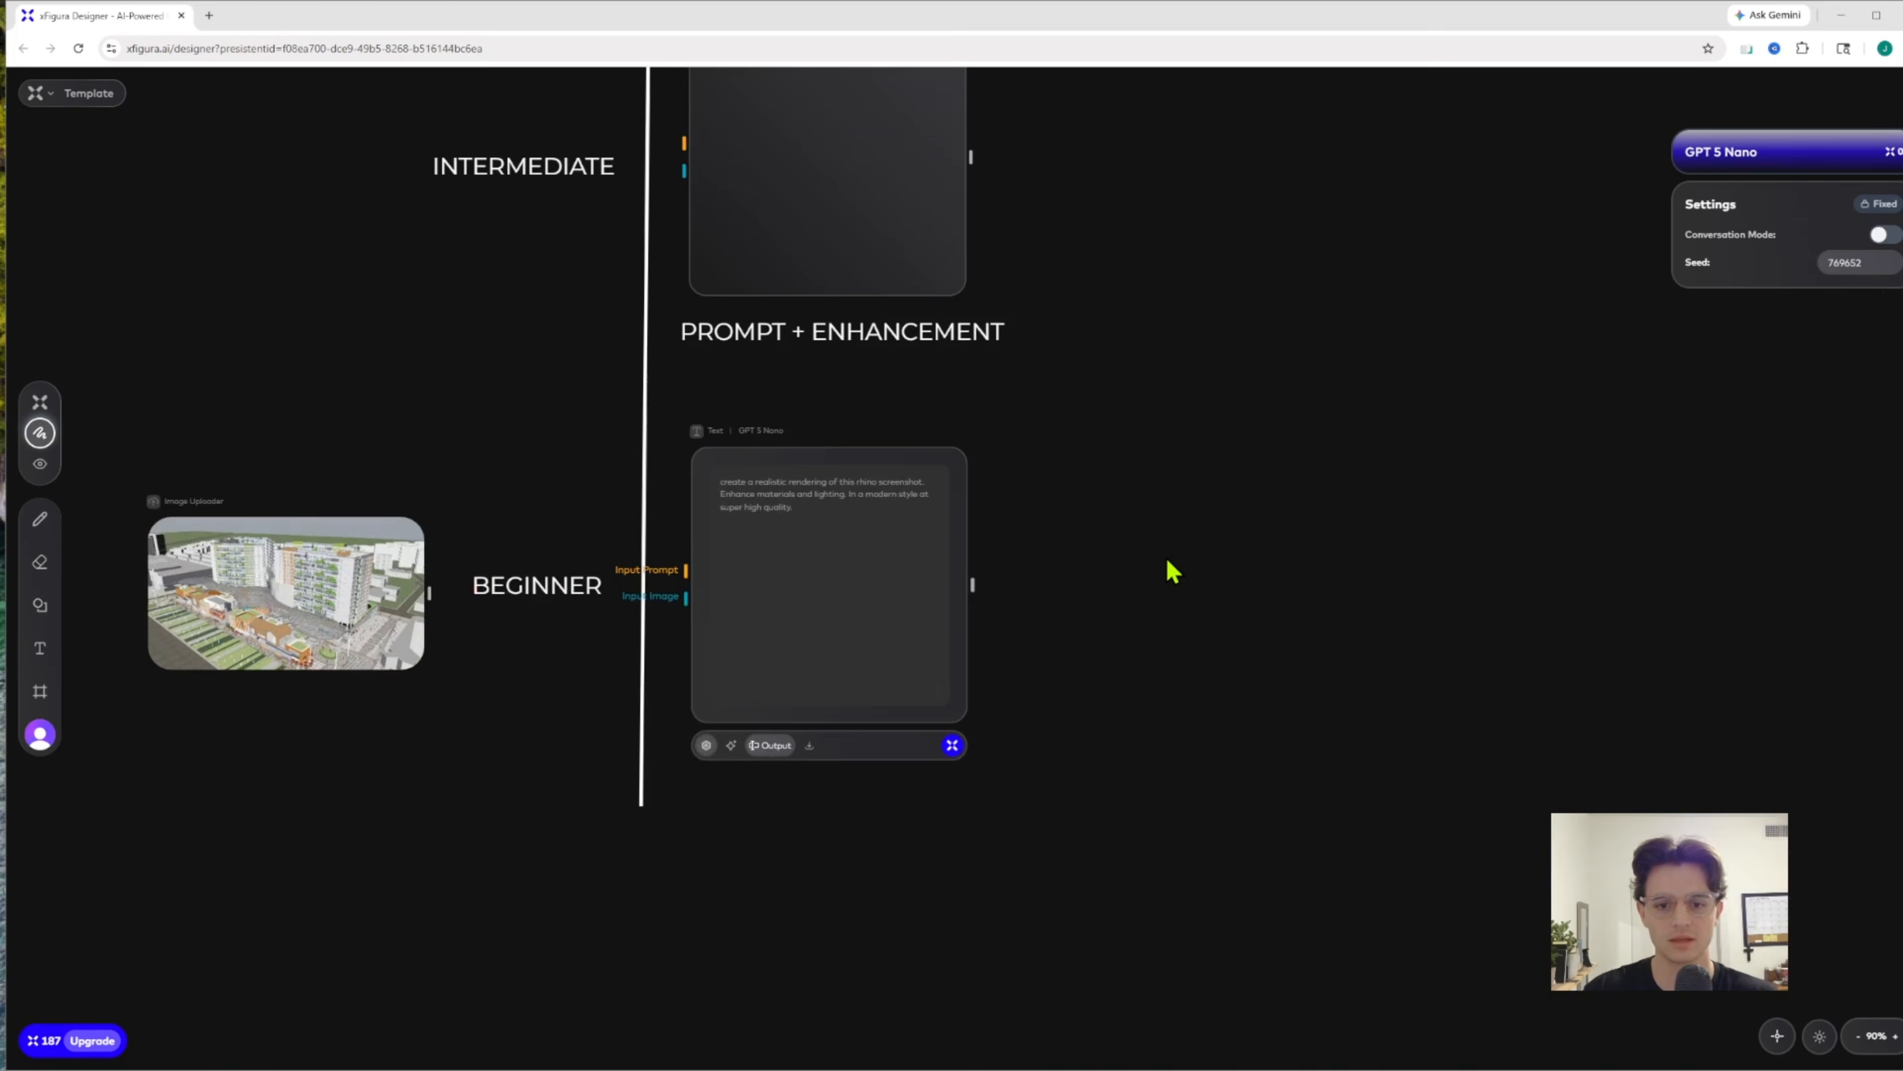
right_click(1233, 519)
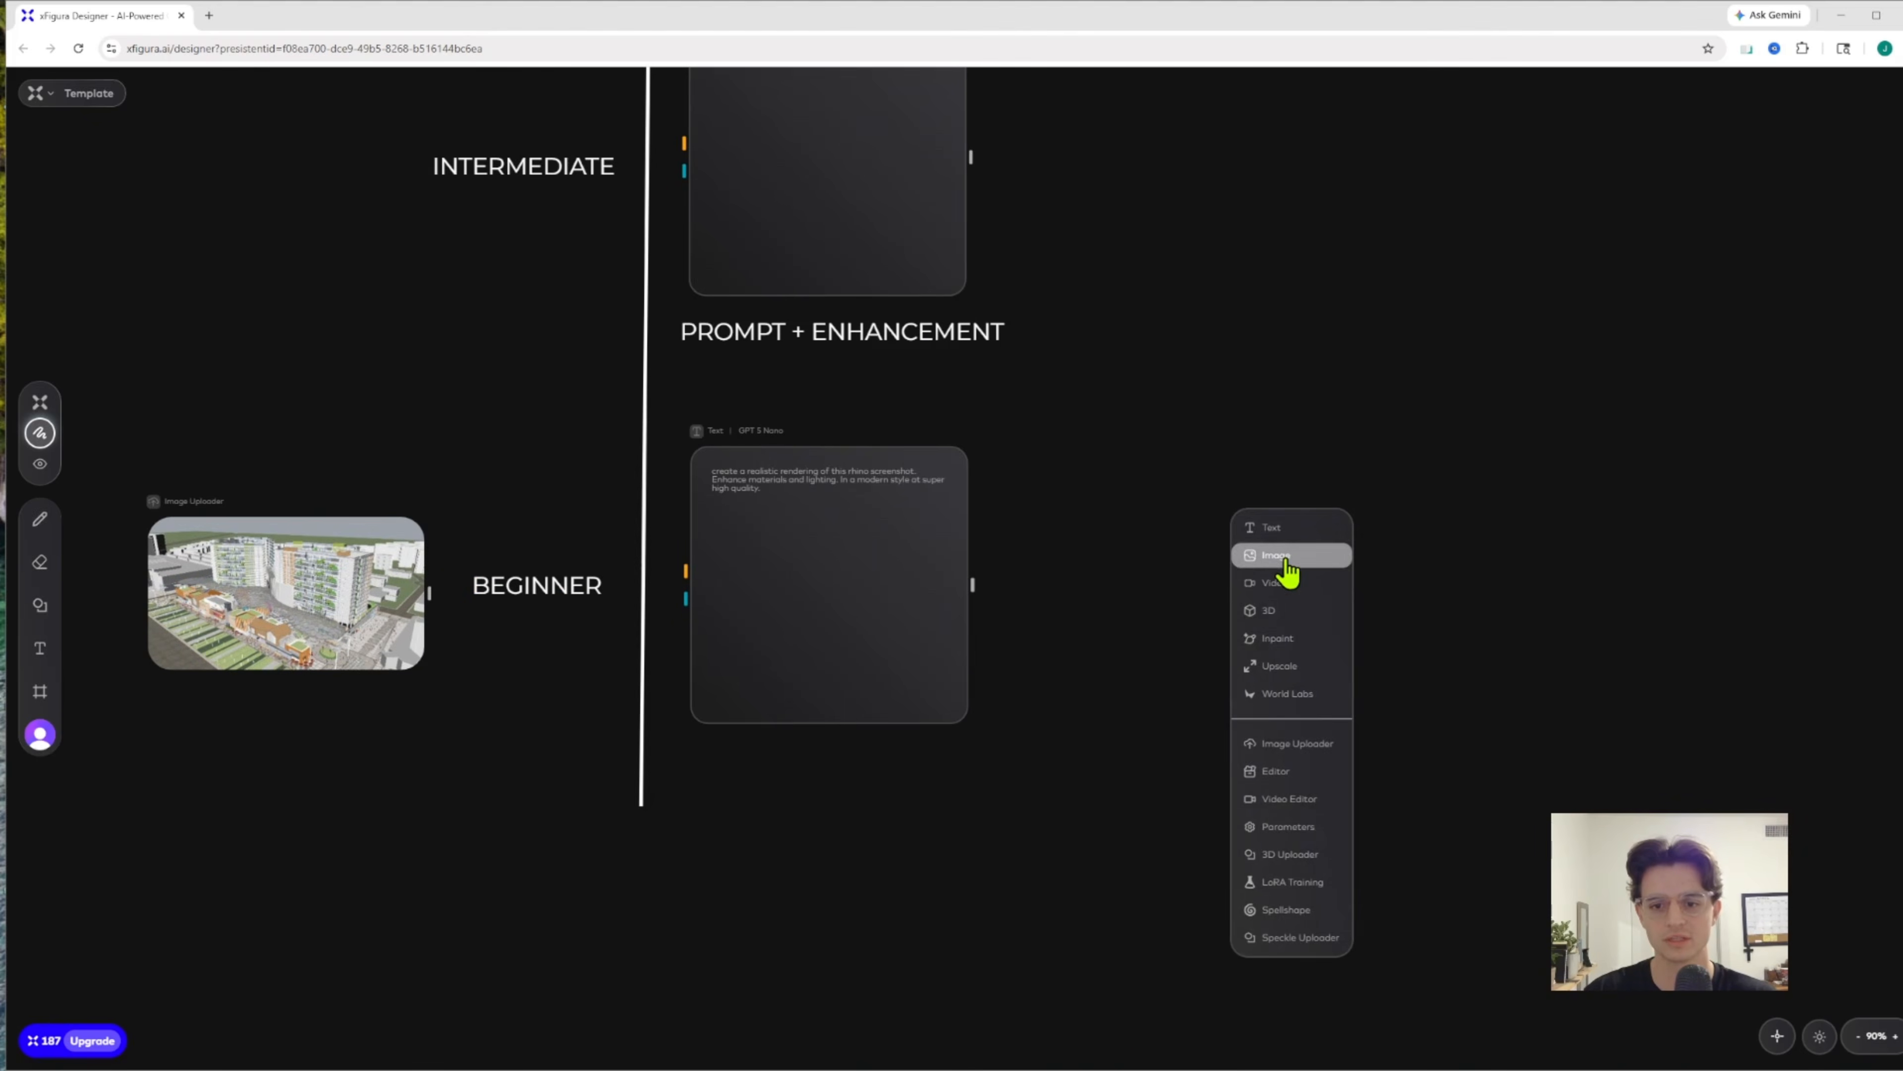
left_click(1282, 559)
left_click(1317, 498)
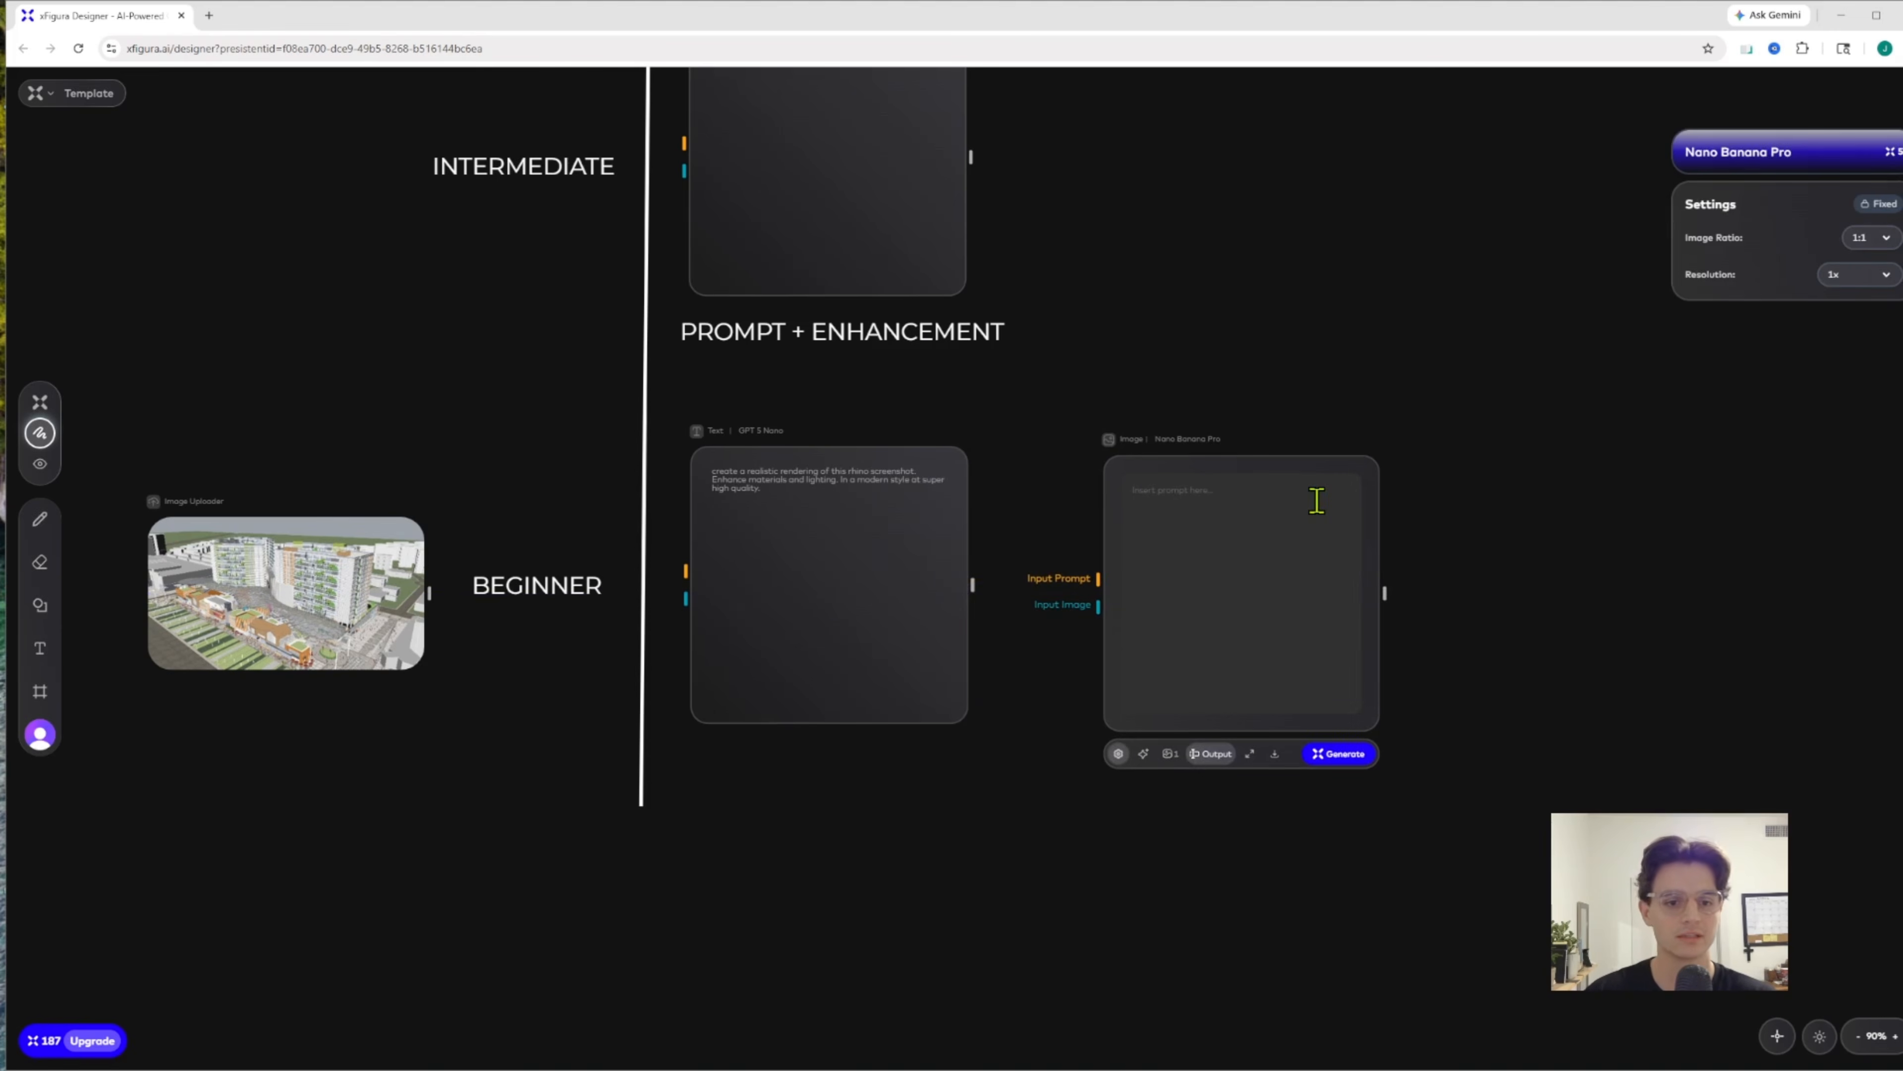
left_click_drag(1253, 476, 1290, 475)
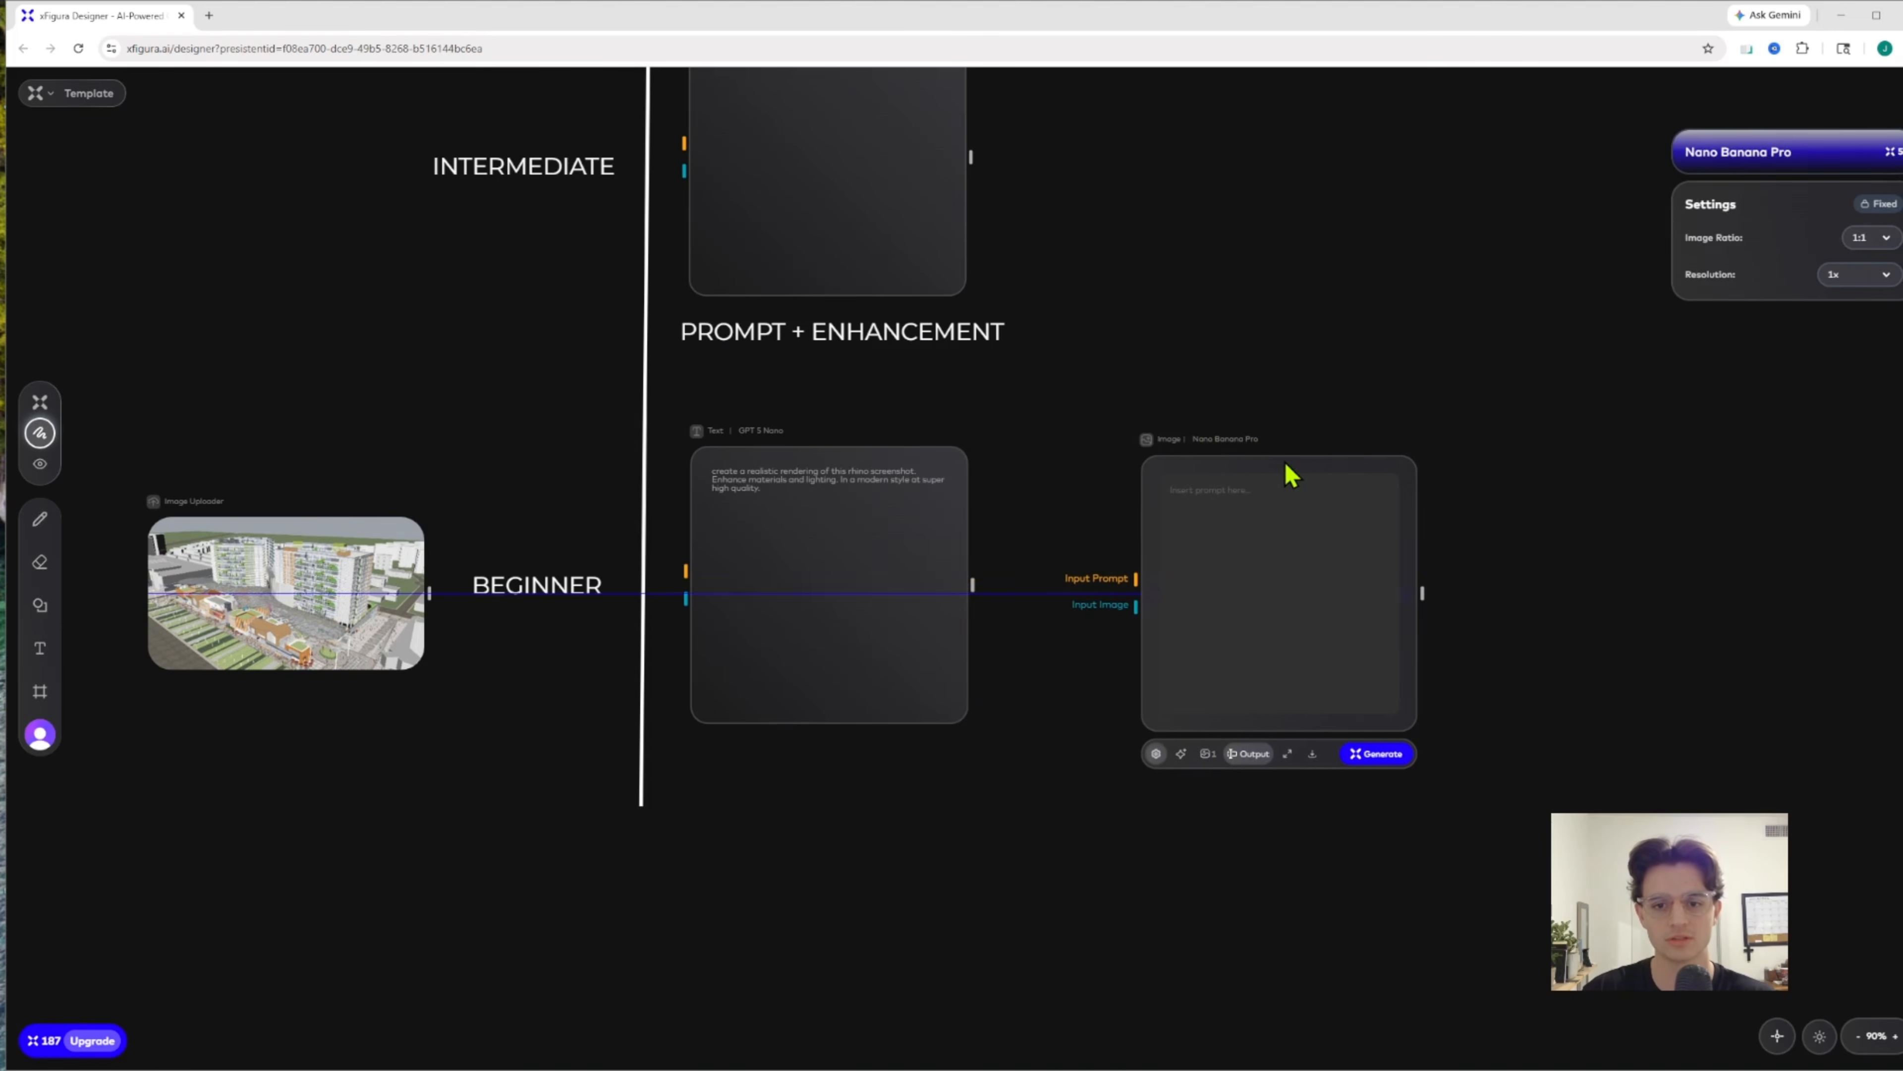
Connect the Beginner text node to the image node's Input Prompt and the uploaded screenshot to its Input Image
scroll(1241, 332, "down", 1)
scroll(1134, 374, "up", 5)
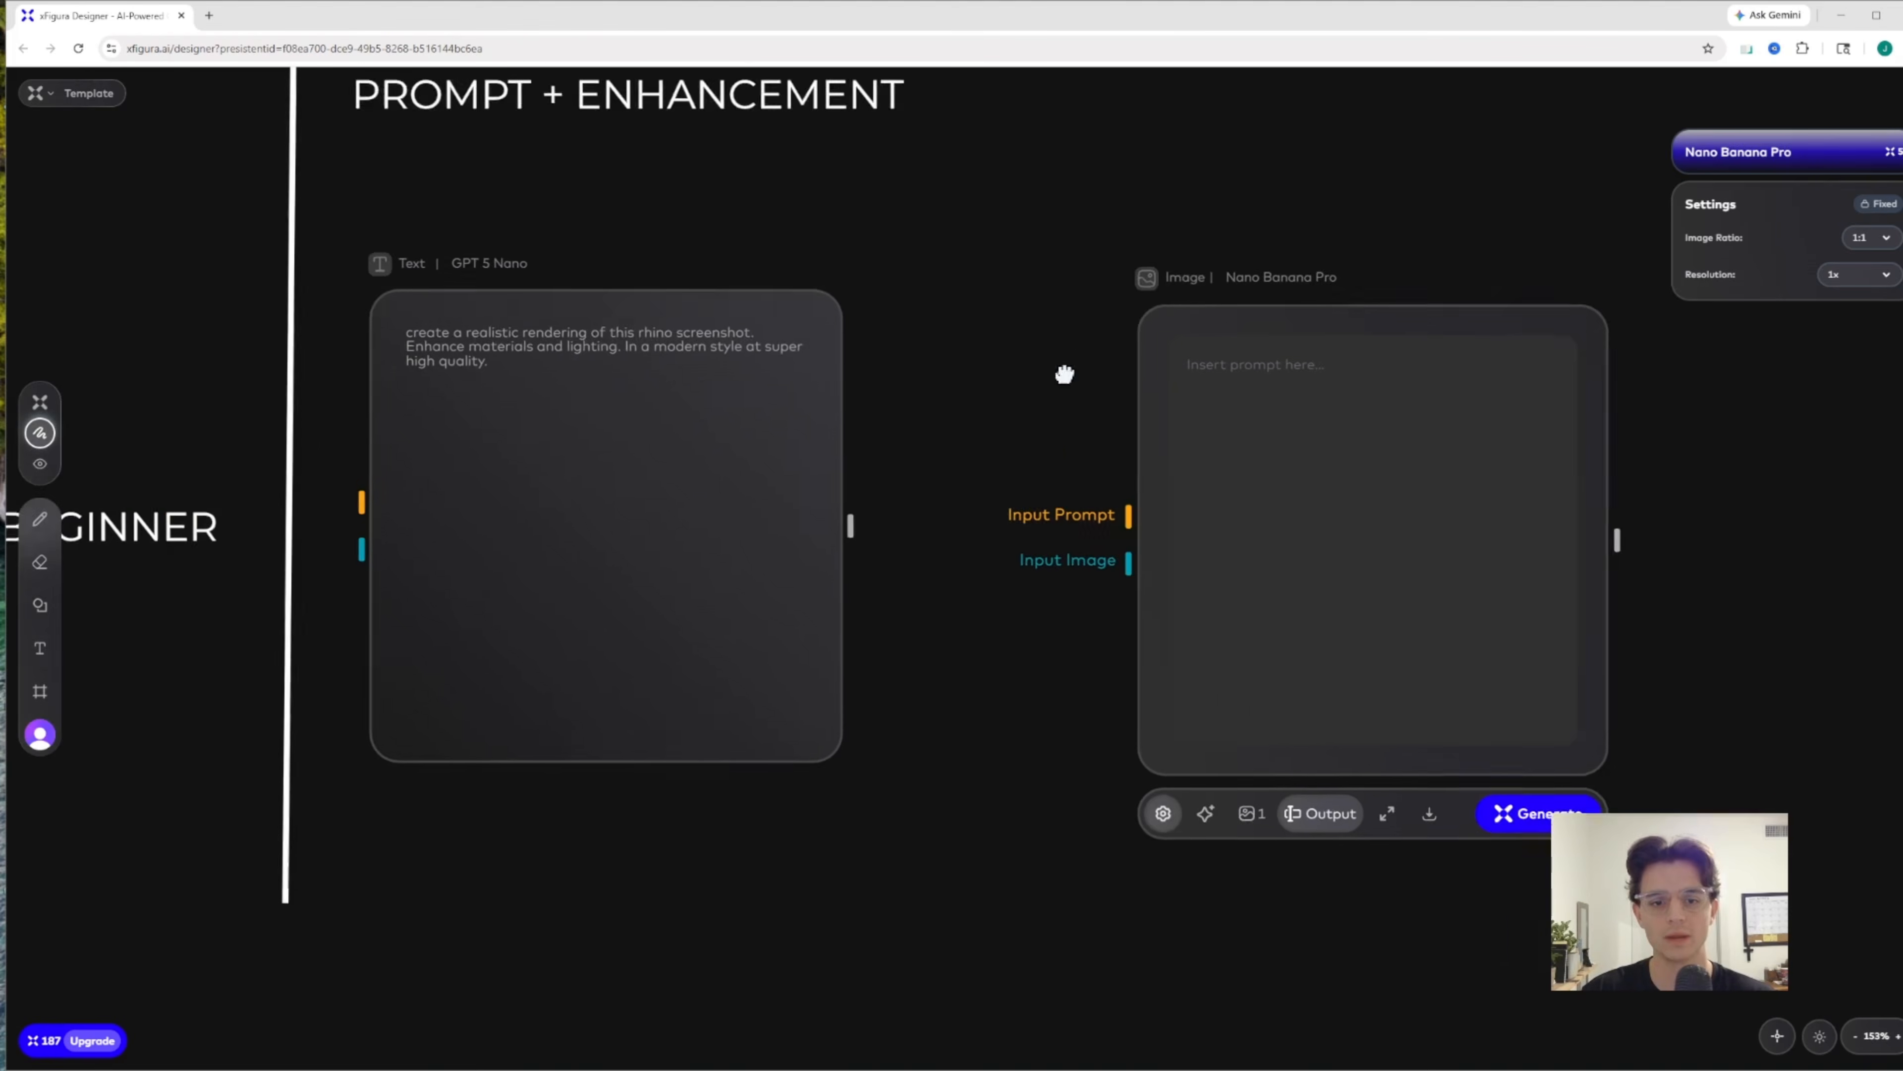
left_click_drag(921, 450, 1199, 446)
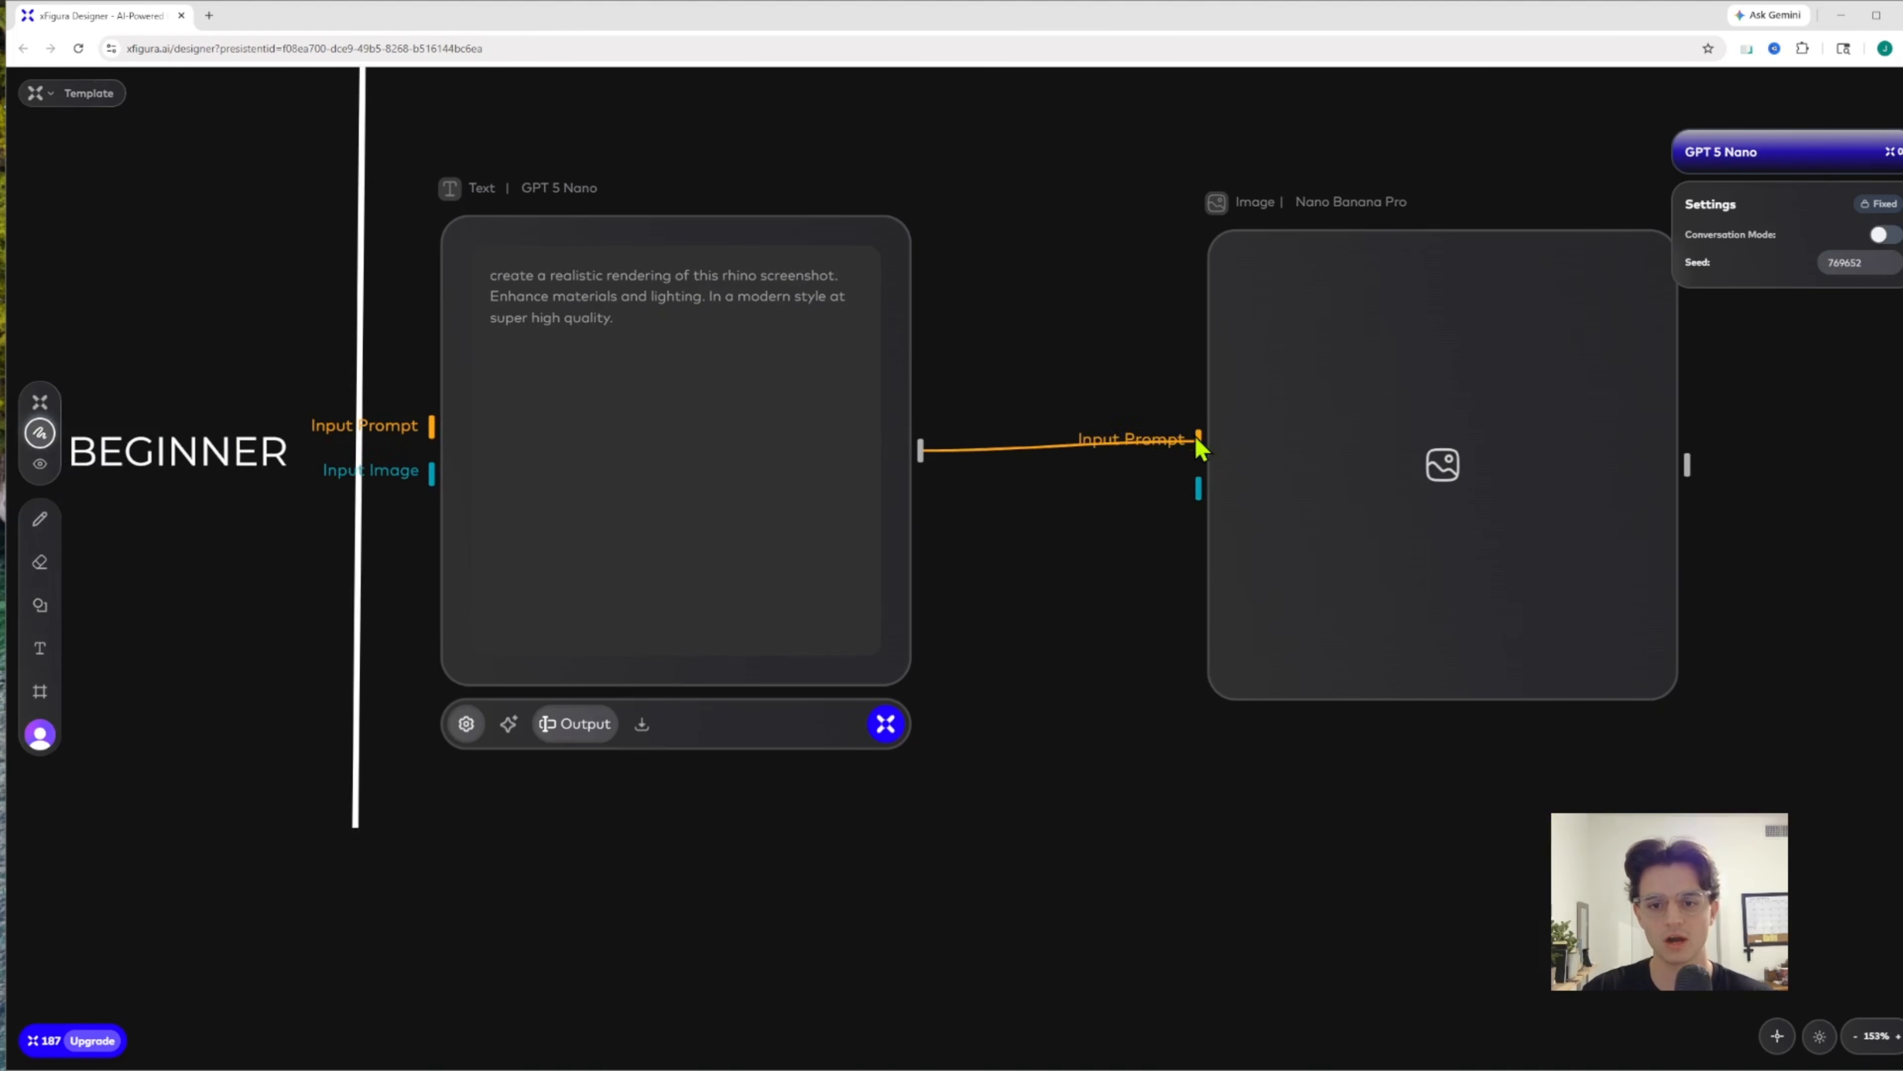
scroll(1117, 344, "down", 3)
left_click_drag(1117, 344, 1167, 292)
scroll(1161, 296, "up", 3)
scroll(293, 309, "down", 3)
left_click_drag(292, 311, 417, 312)
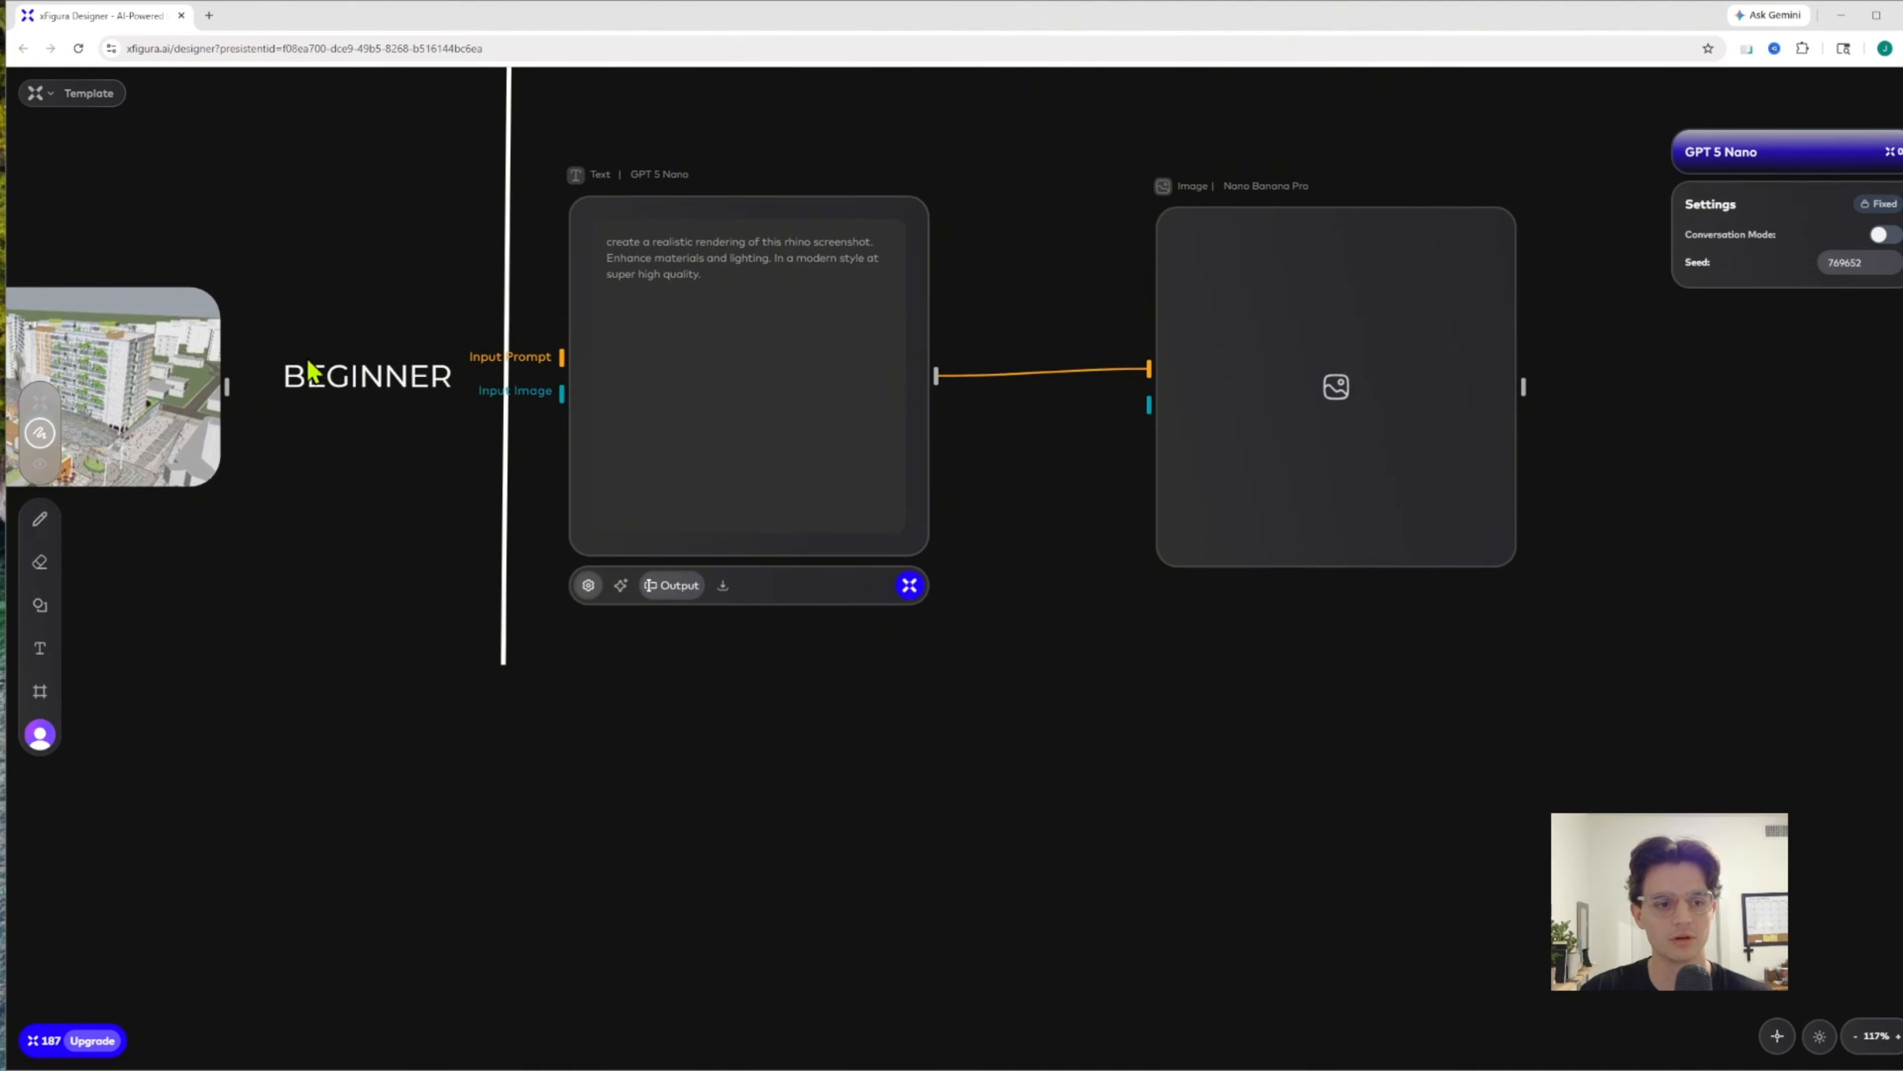
left_click_drag(226, 387, 1151, 387)
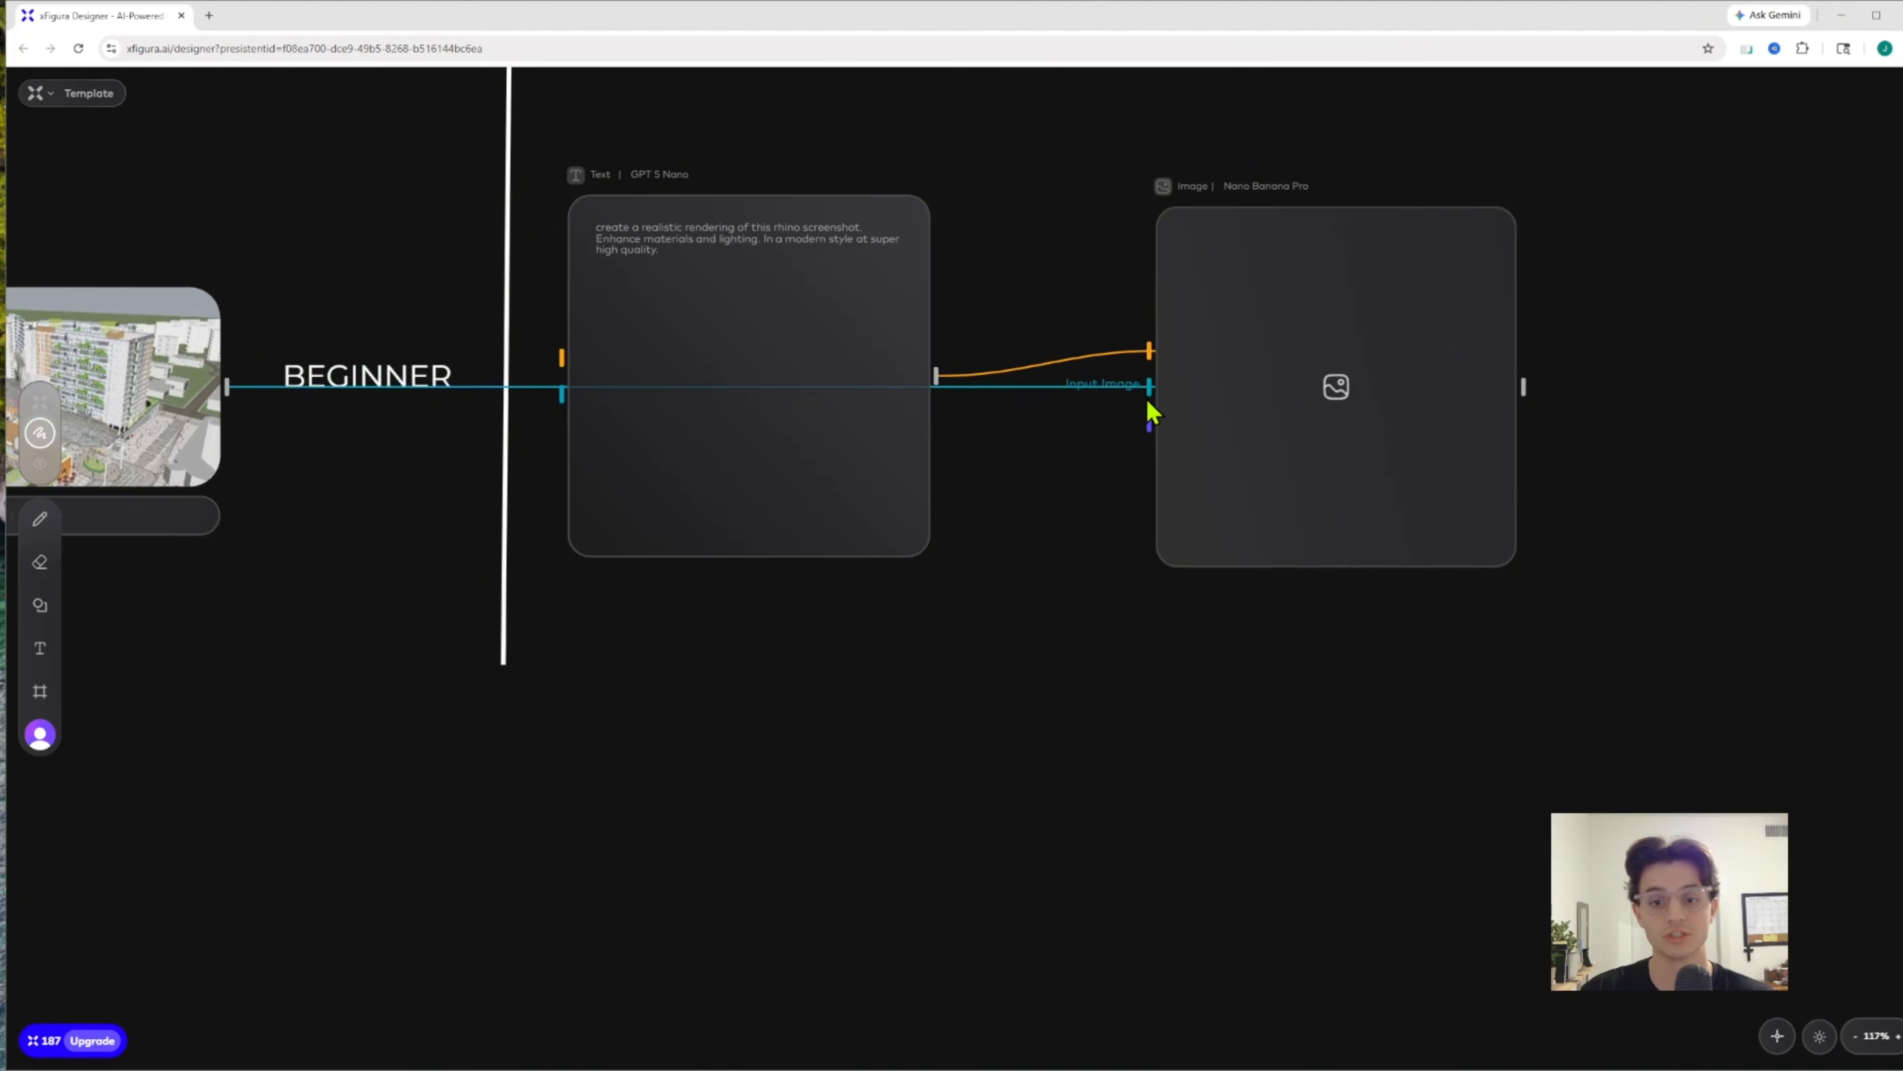
Browse the AI models available for the image node and choose Nano Banana Pro
left_click(1346, 241)
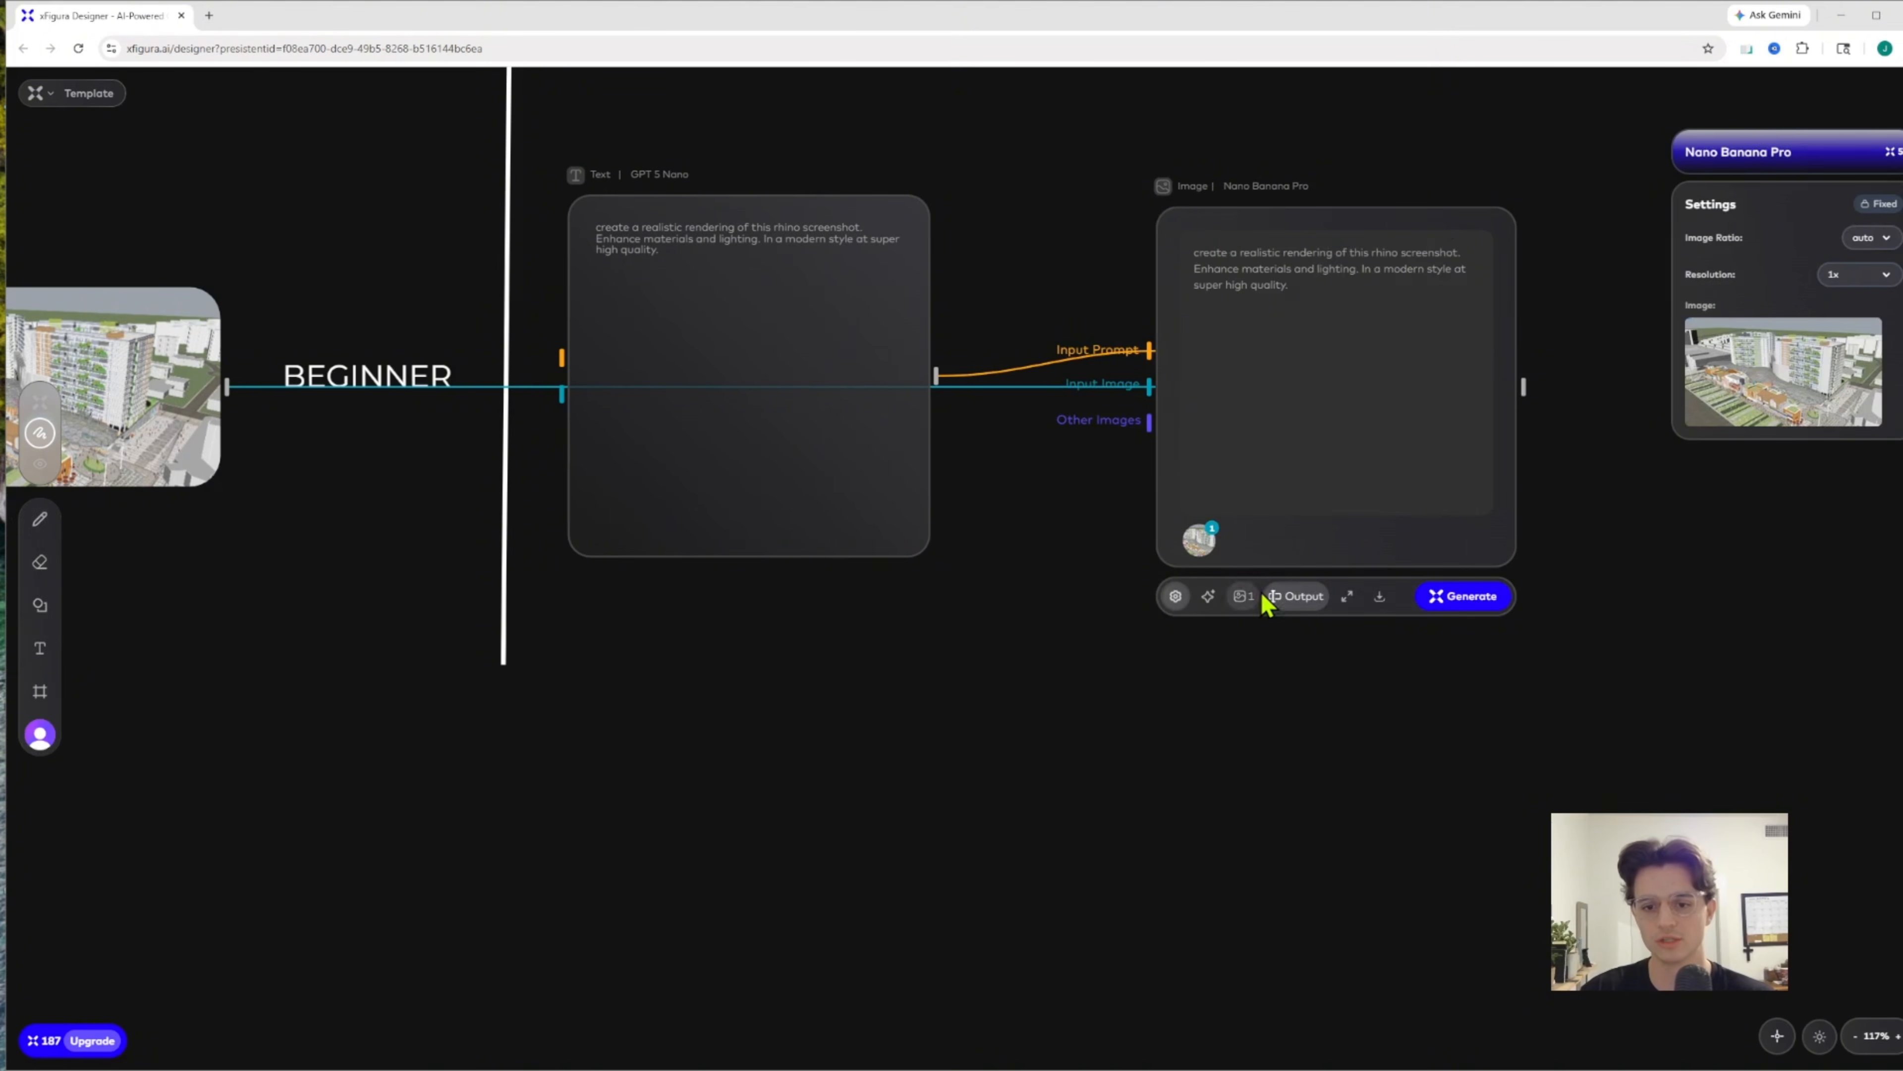
left_click(1208, 597)
scroll(1265, 708, "down", 5)
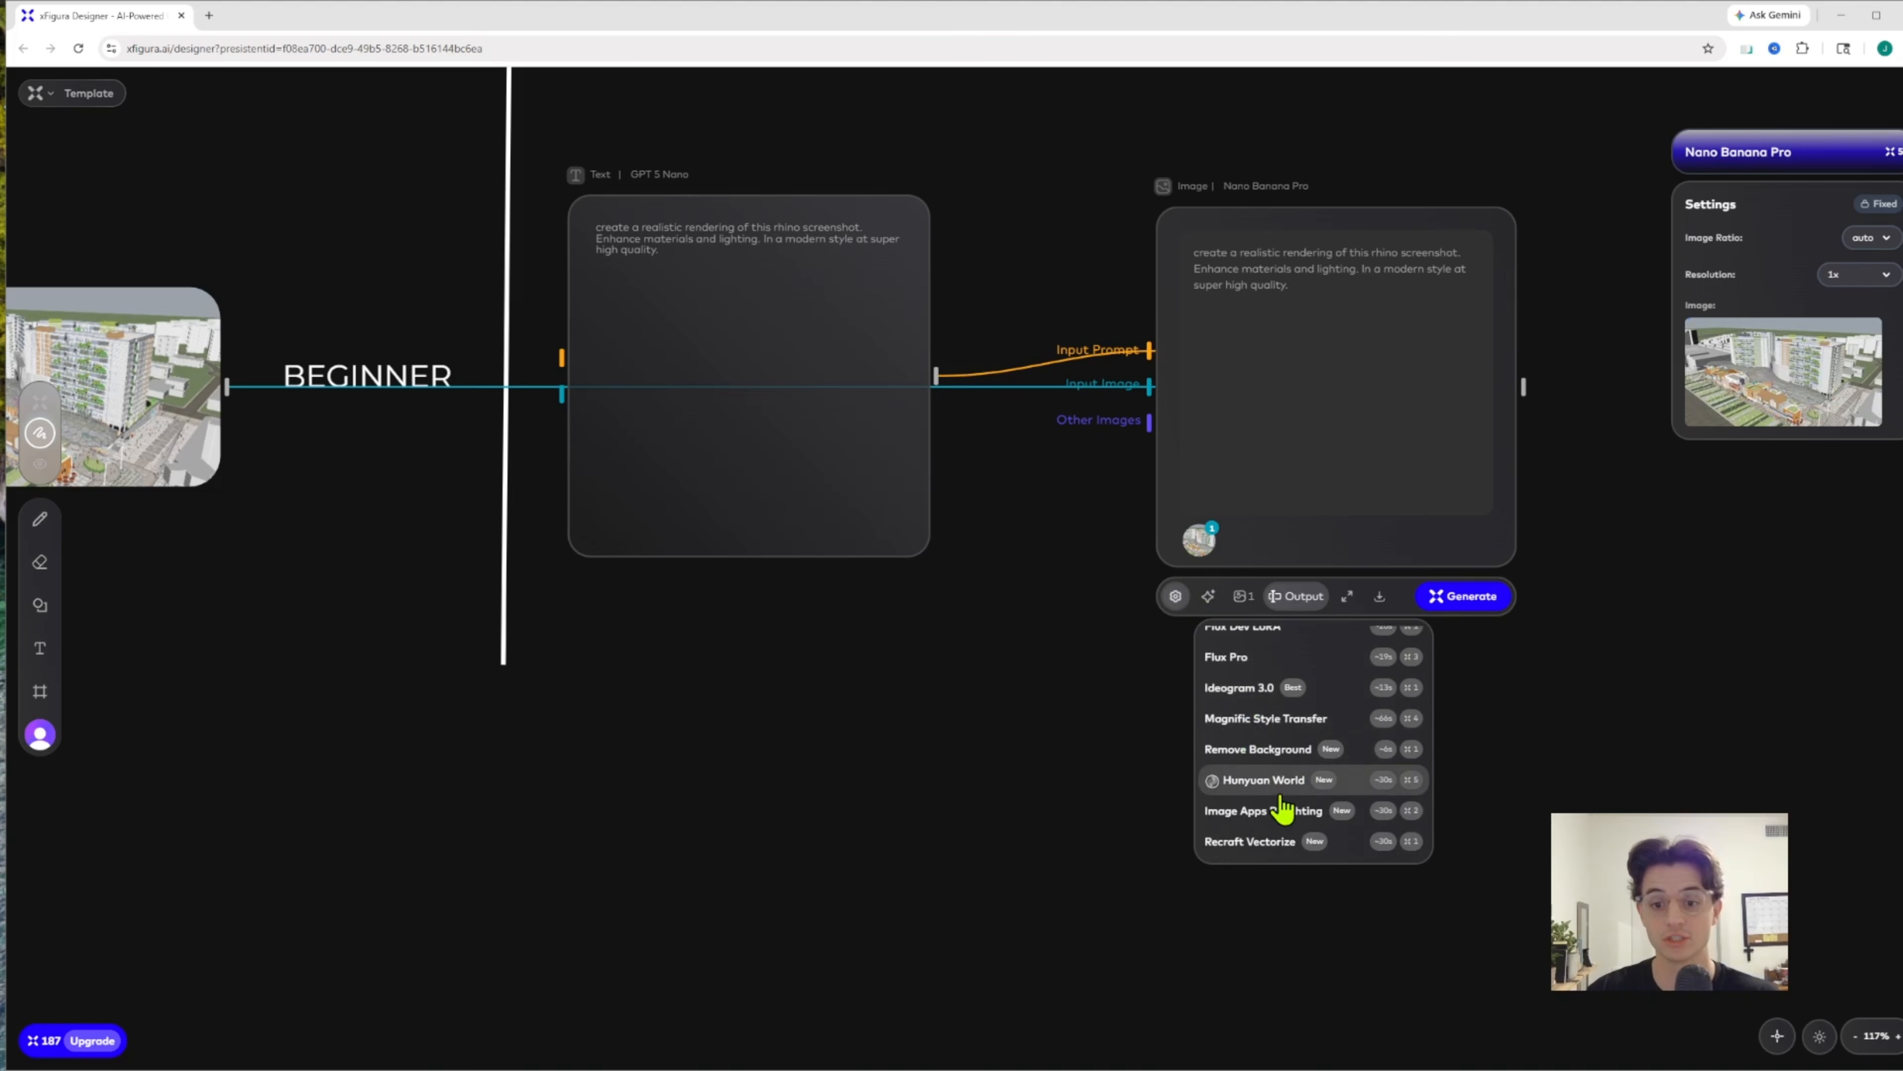
scroll(1266, 708, "up", 5)
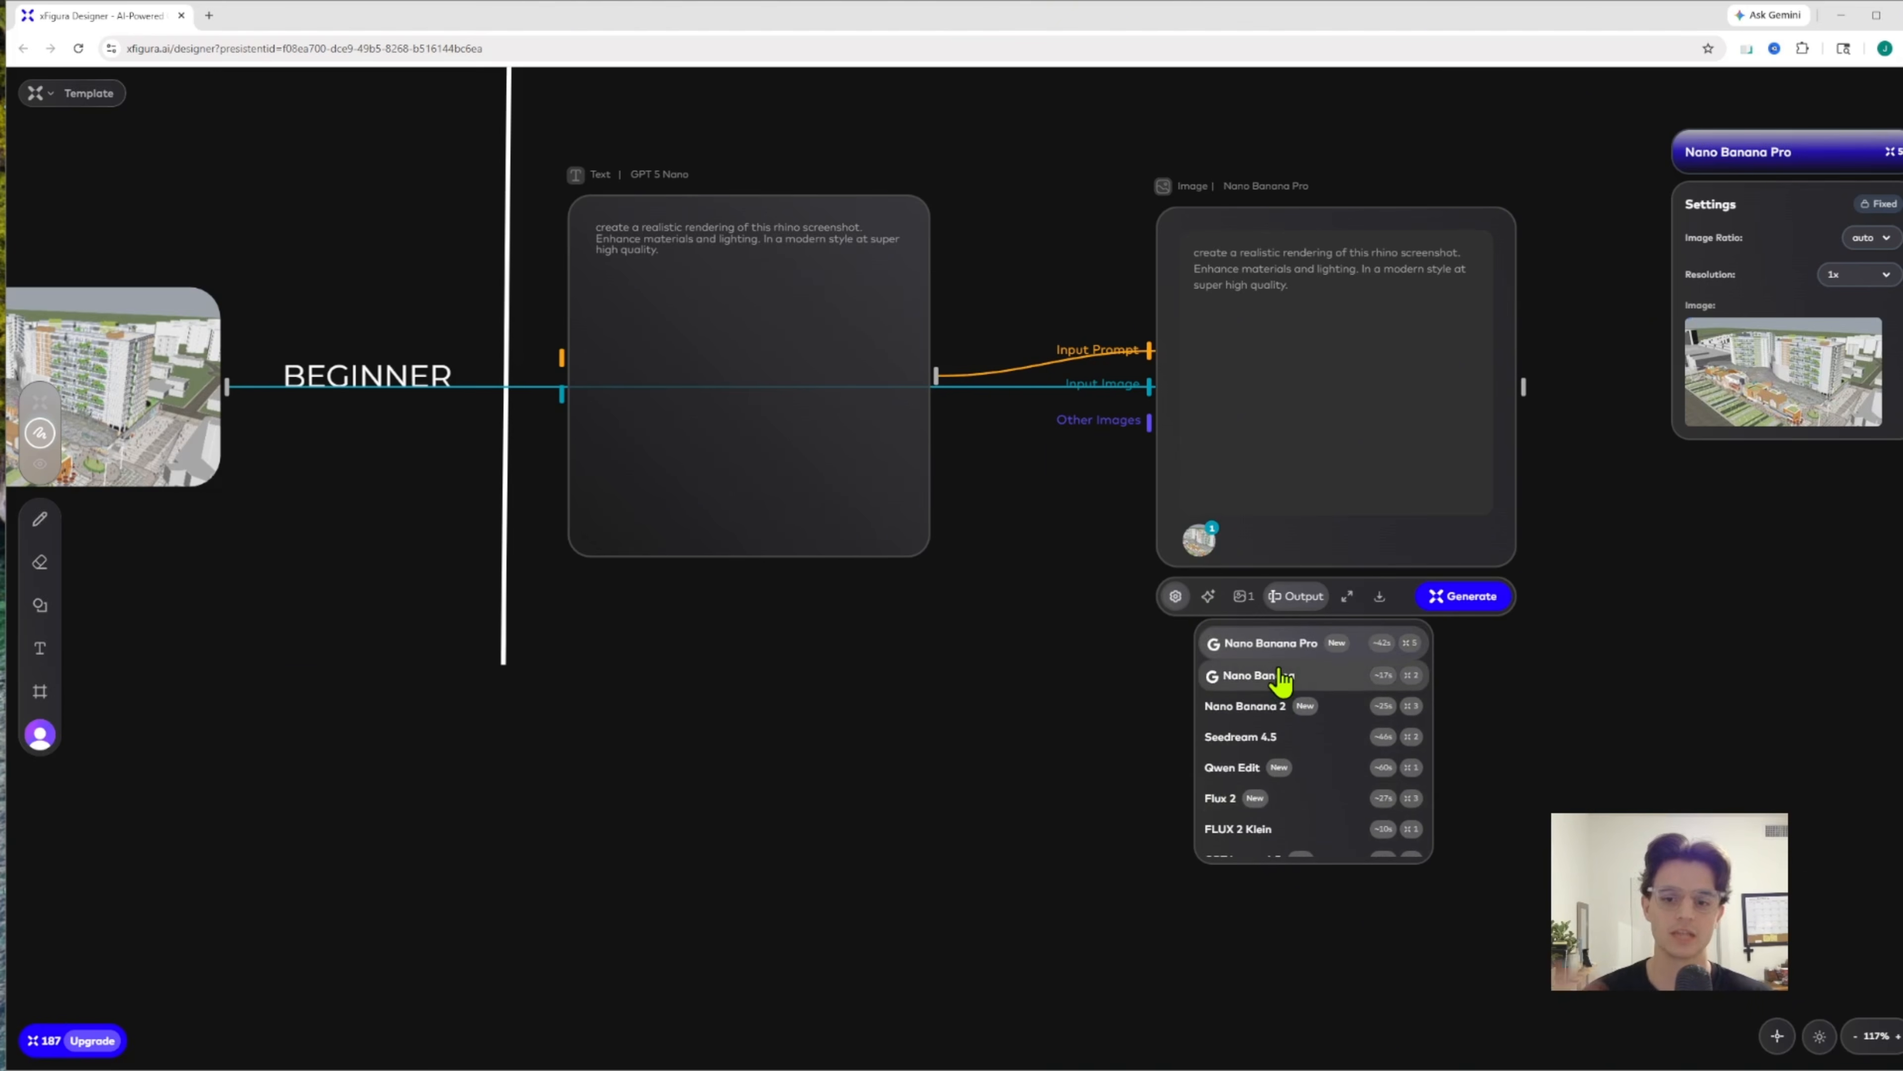
left_click(1305, 646)
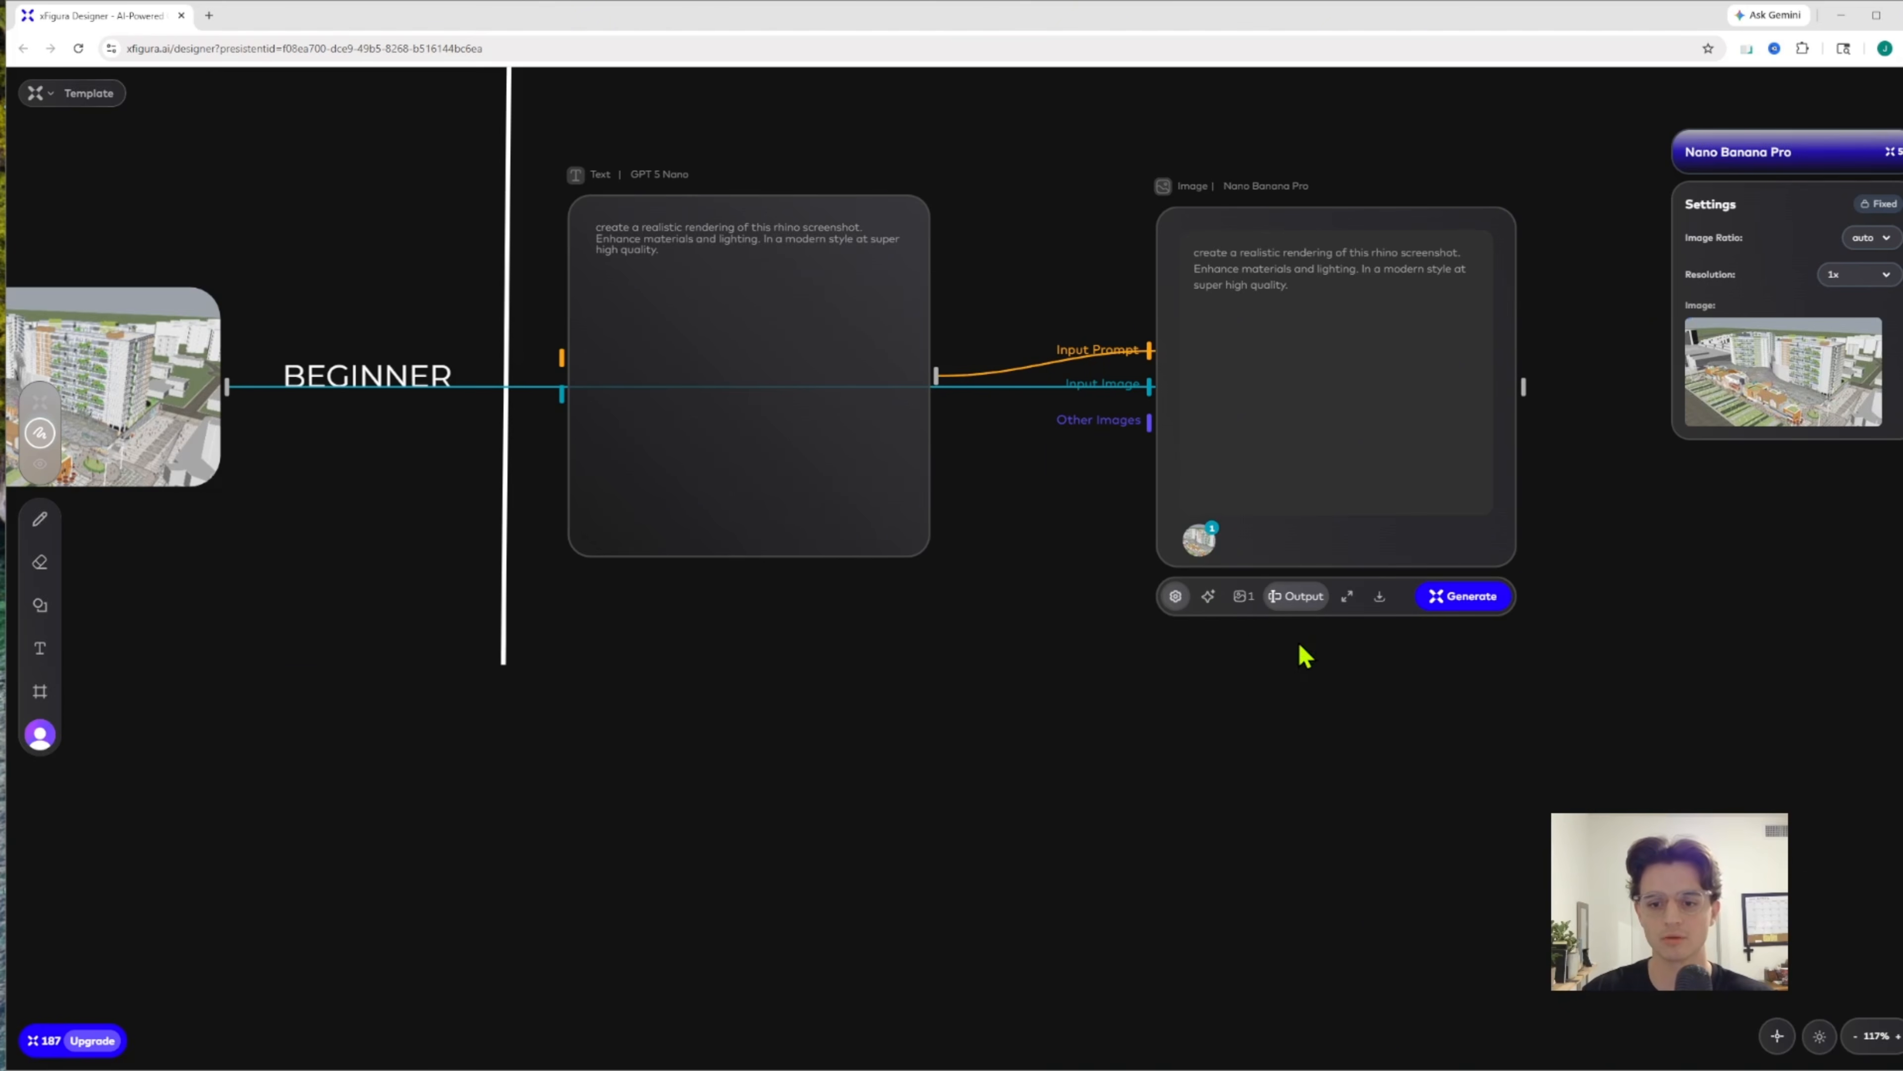
left_click(1206, 598)
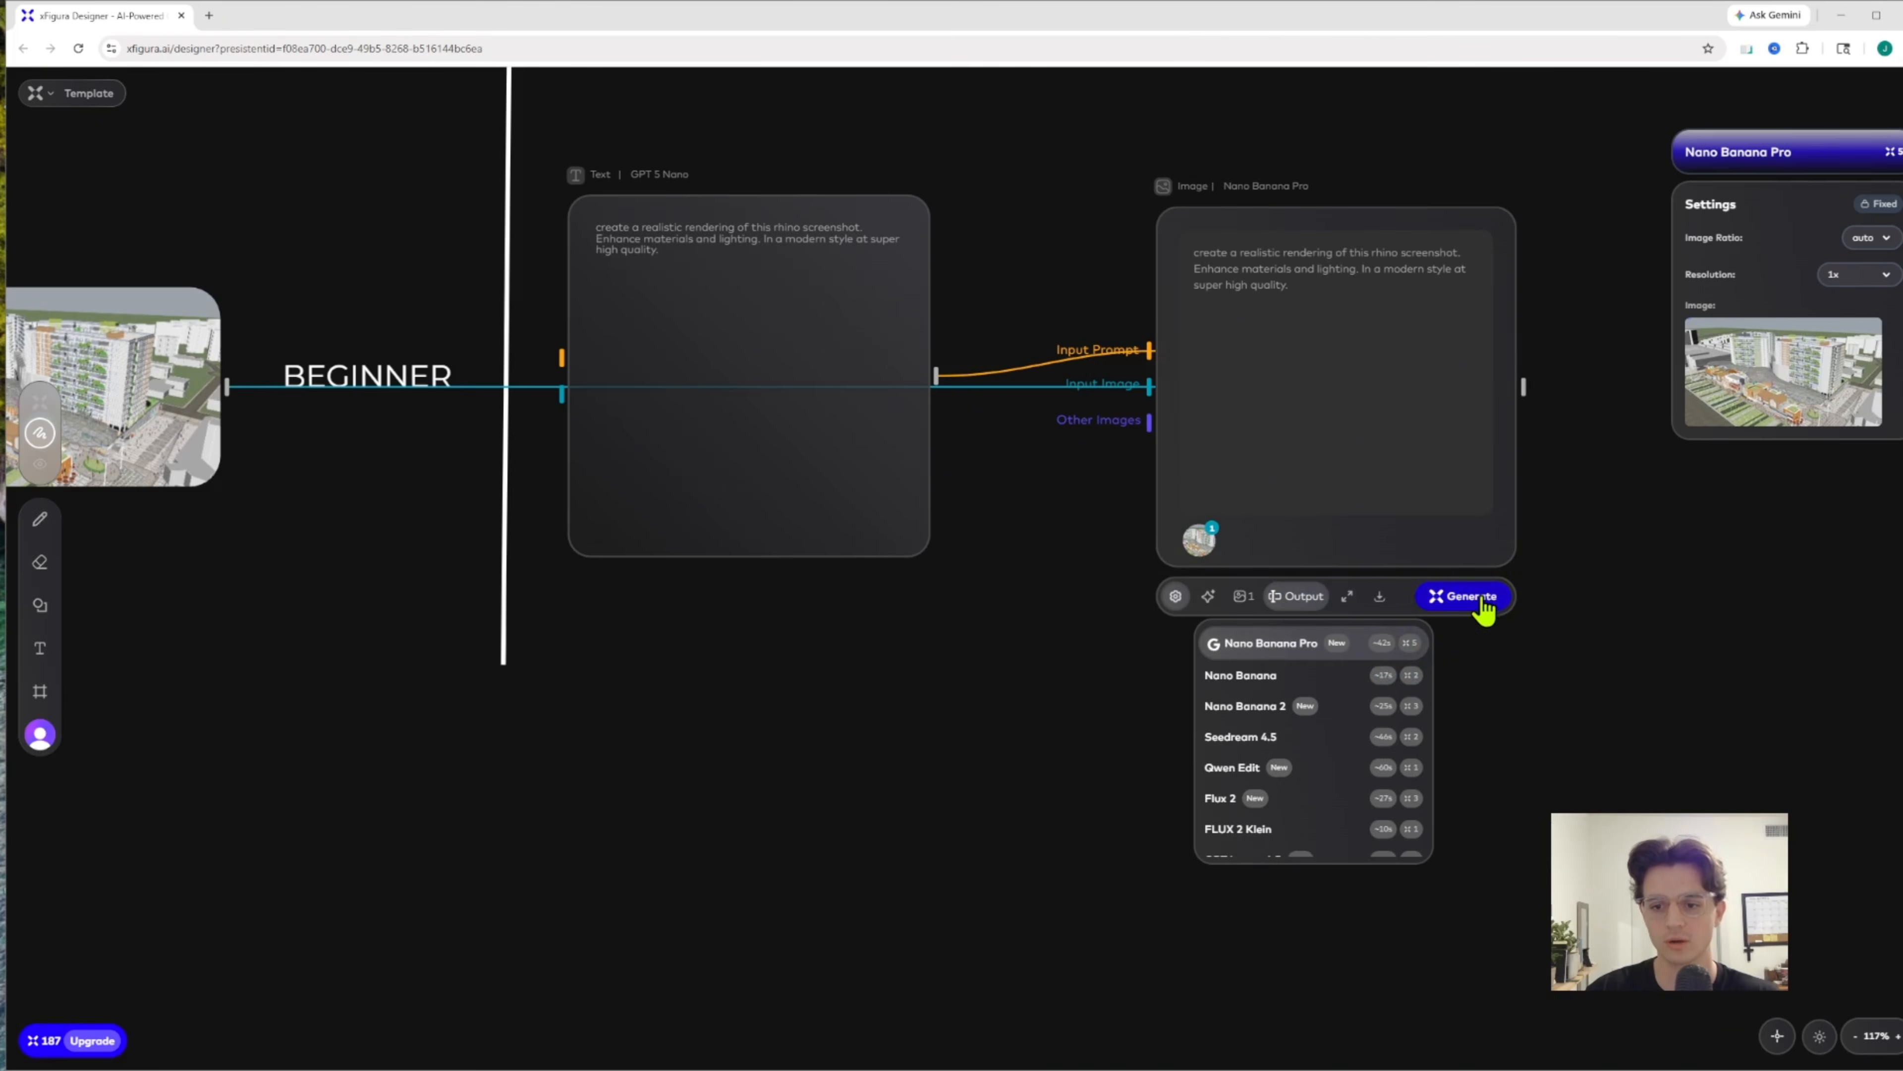
Generate four renderings from the Beginner image node with Nano Banana Pro and open them in the full-size viewer
left_click(1250, 613)
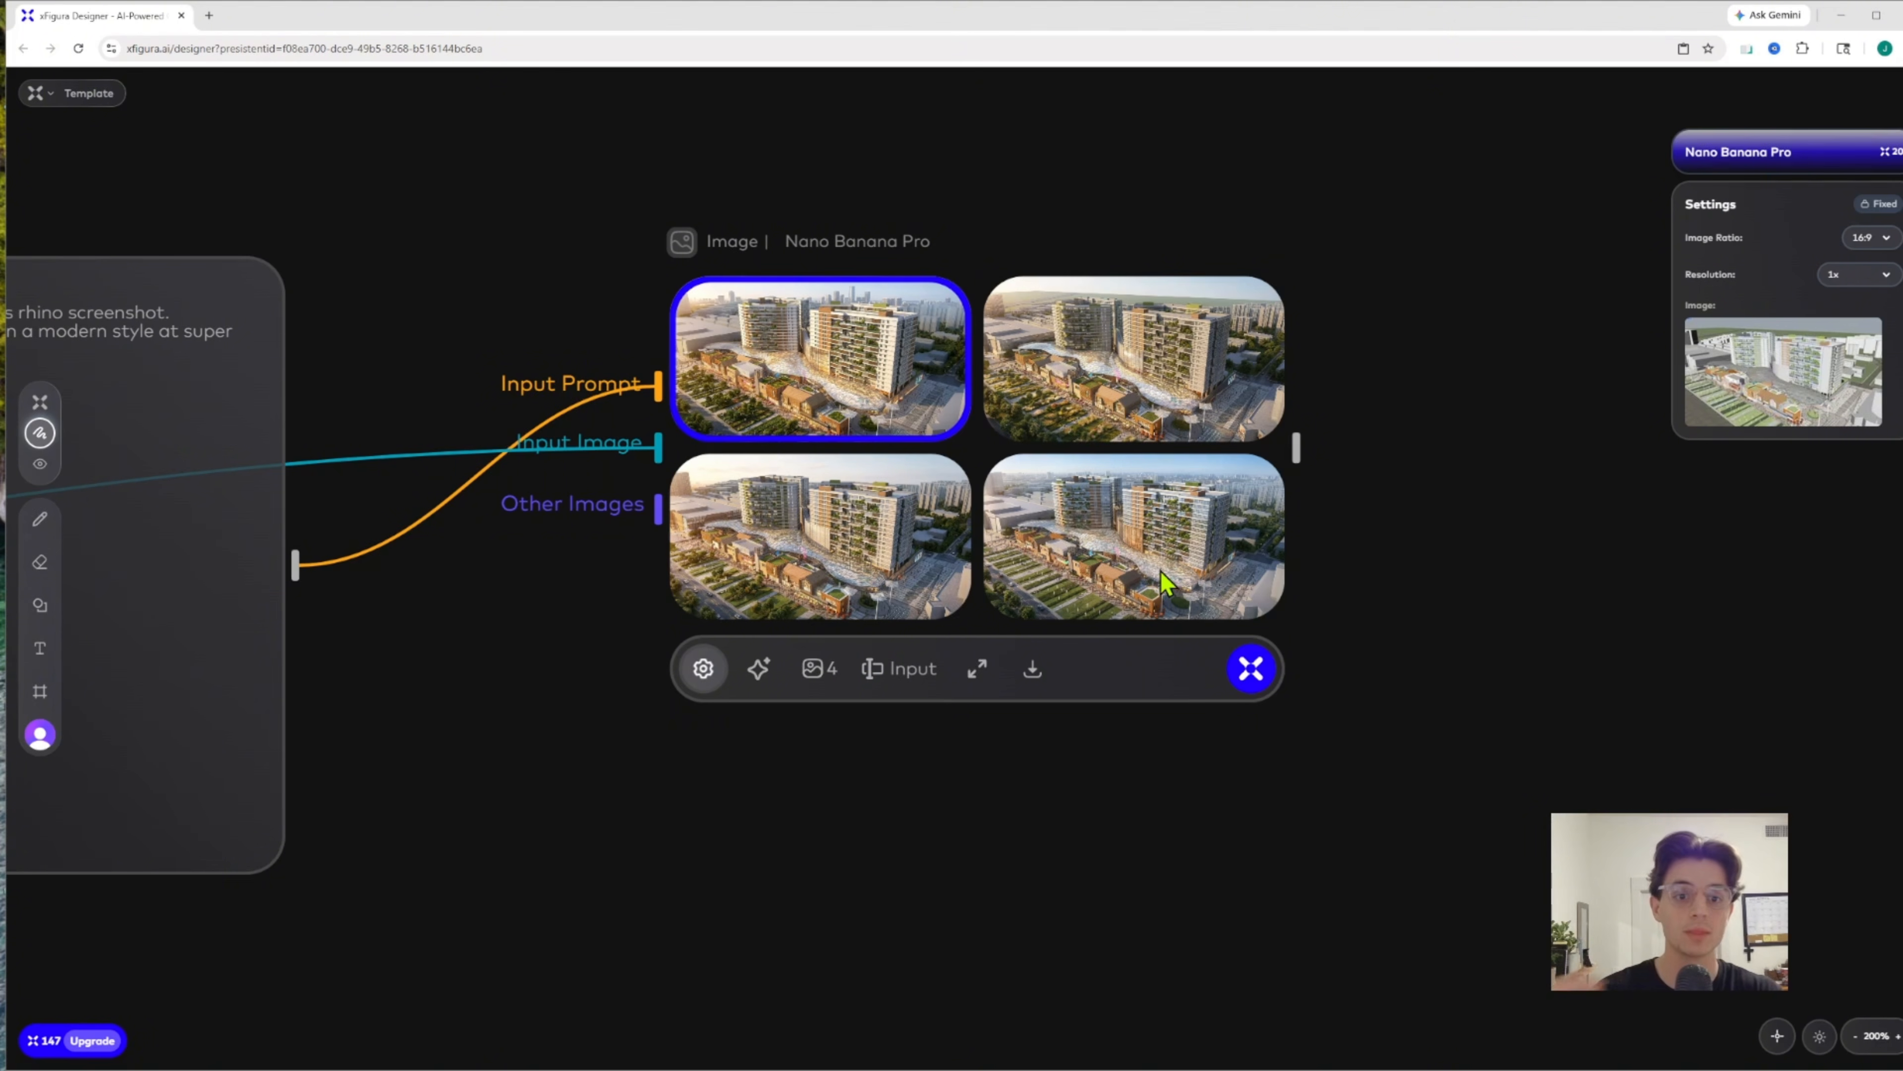
left_click(977, 668)
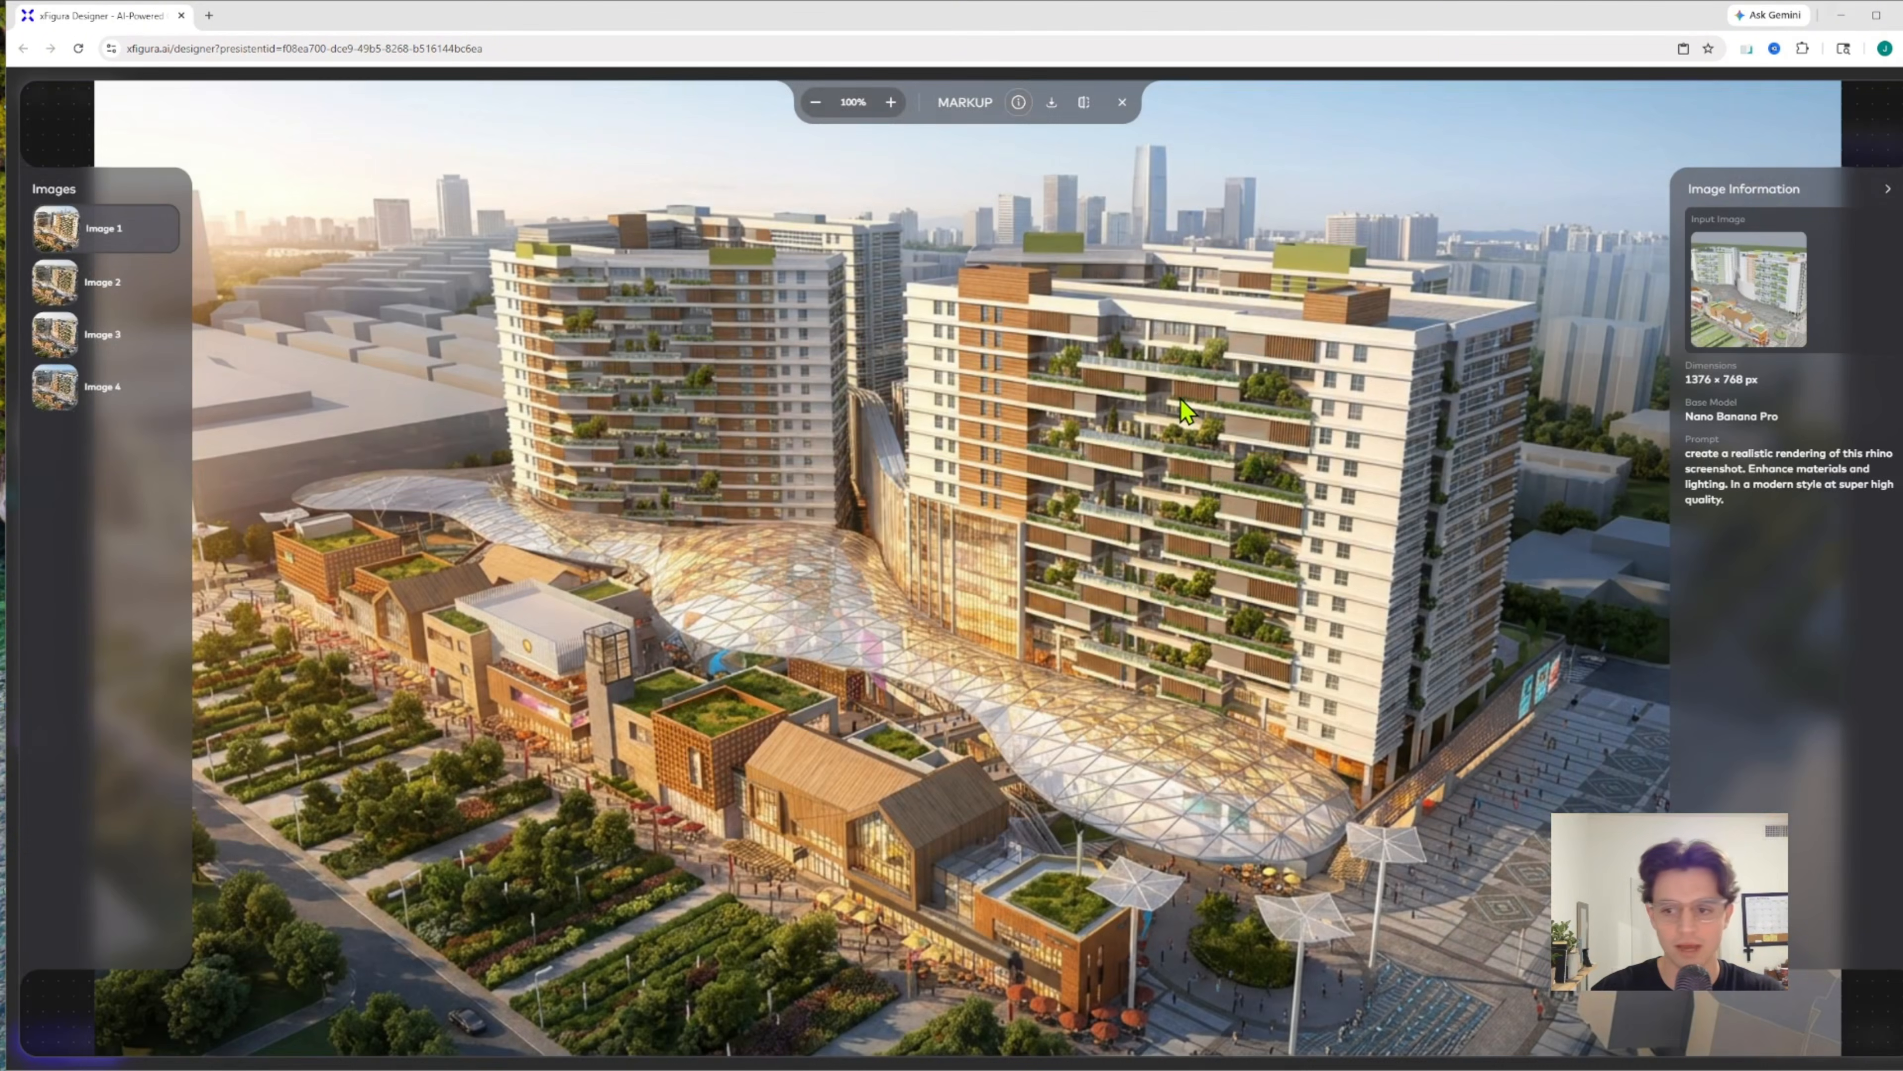
Review Images 2, 3 and 4 of the Beginner renderings, return to Image 1 and close the viewer
left_click(106, 279)
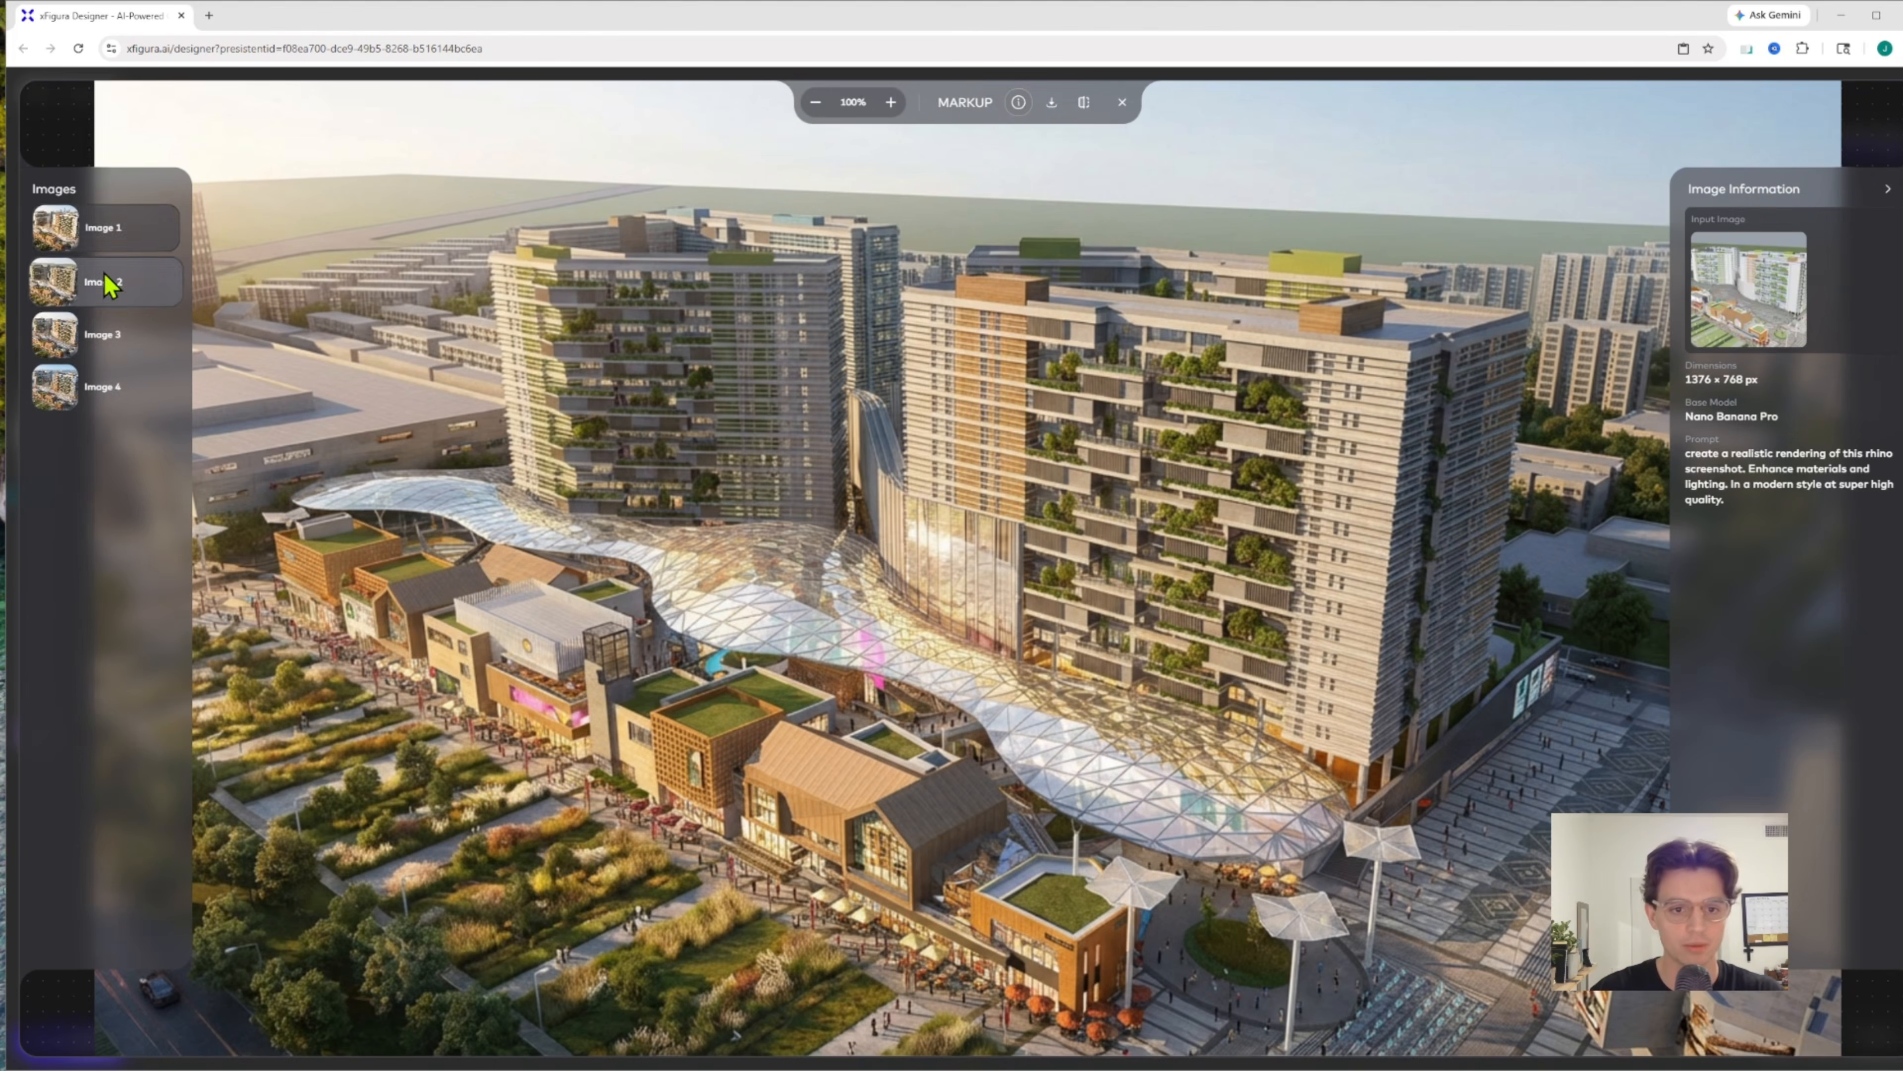
left_click(113, 334)
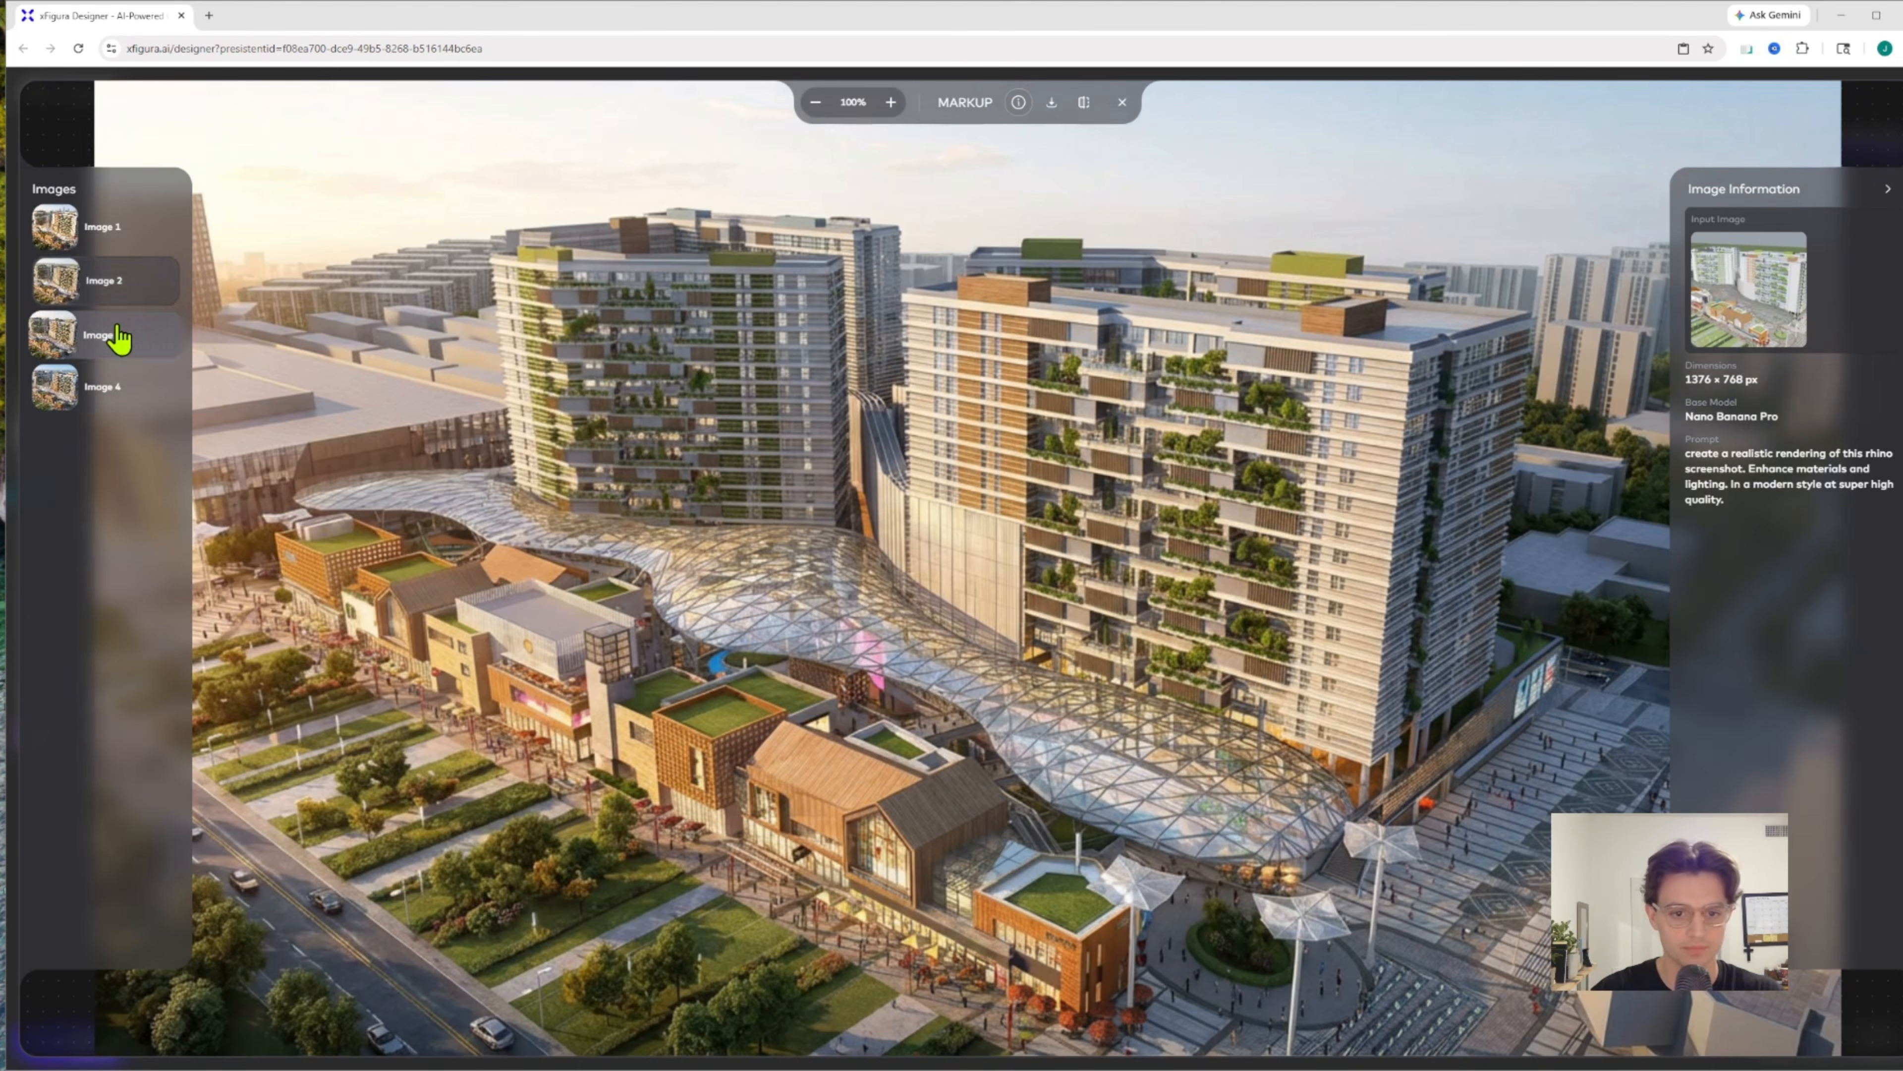
left_click(117, 398)
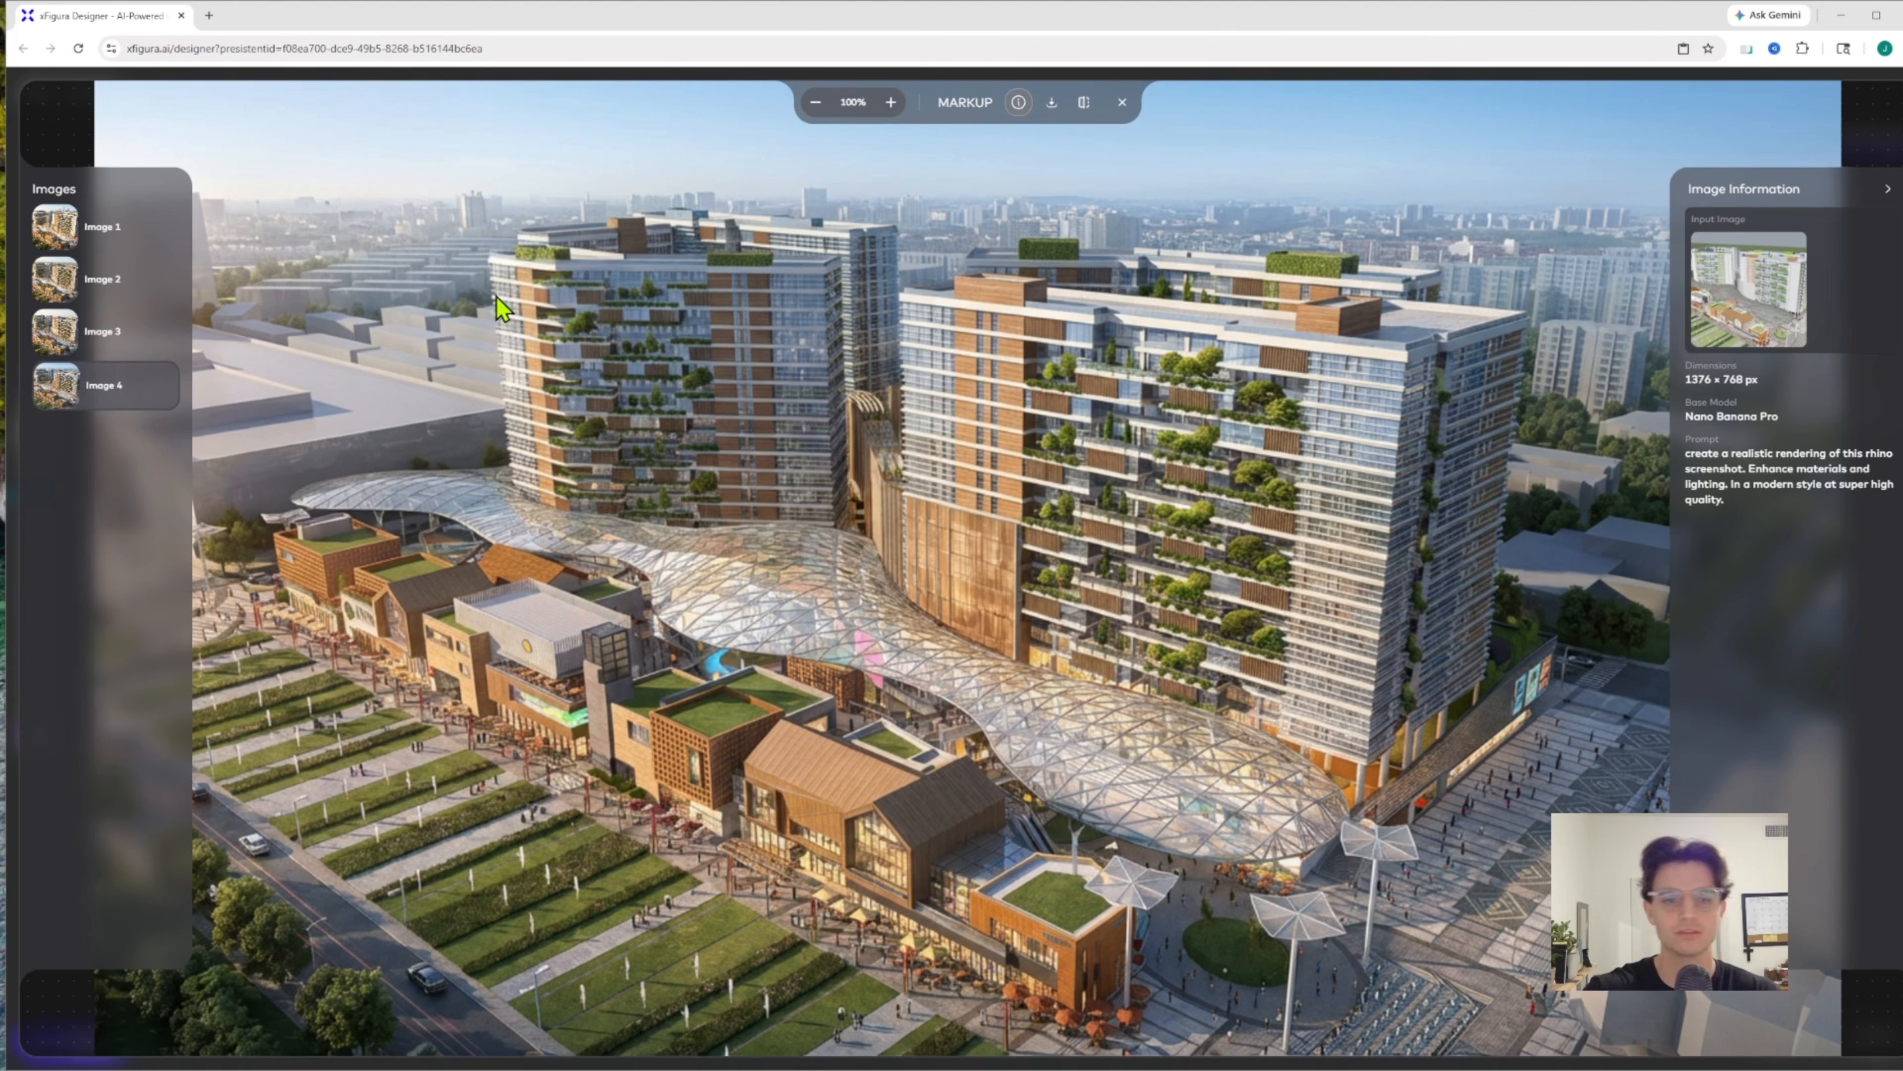
left_click(117, 346)
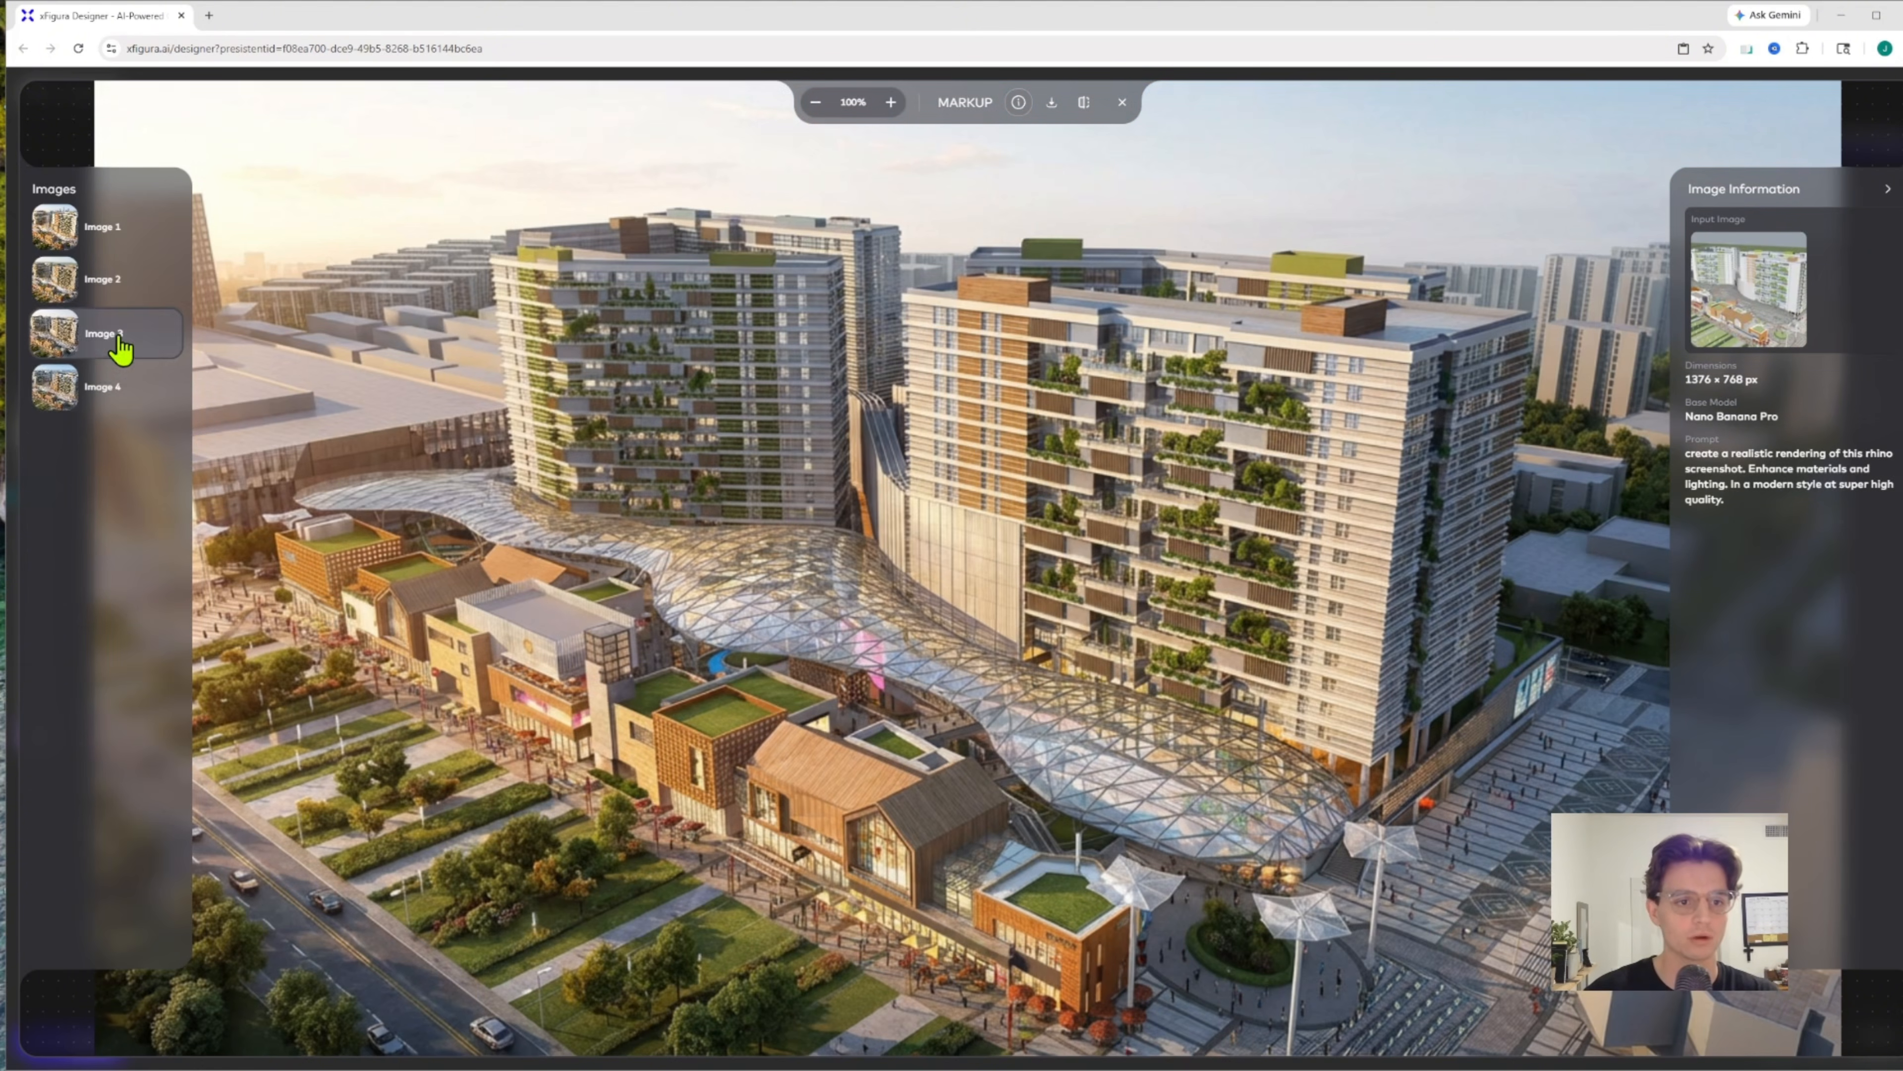
left_click(116, 289)
left_click(118, 249)
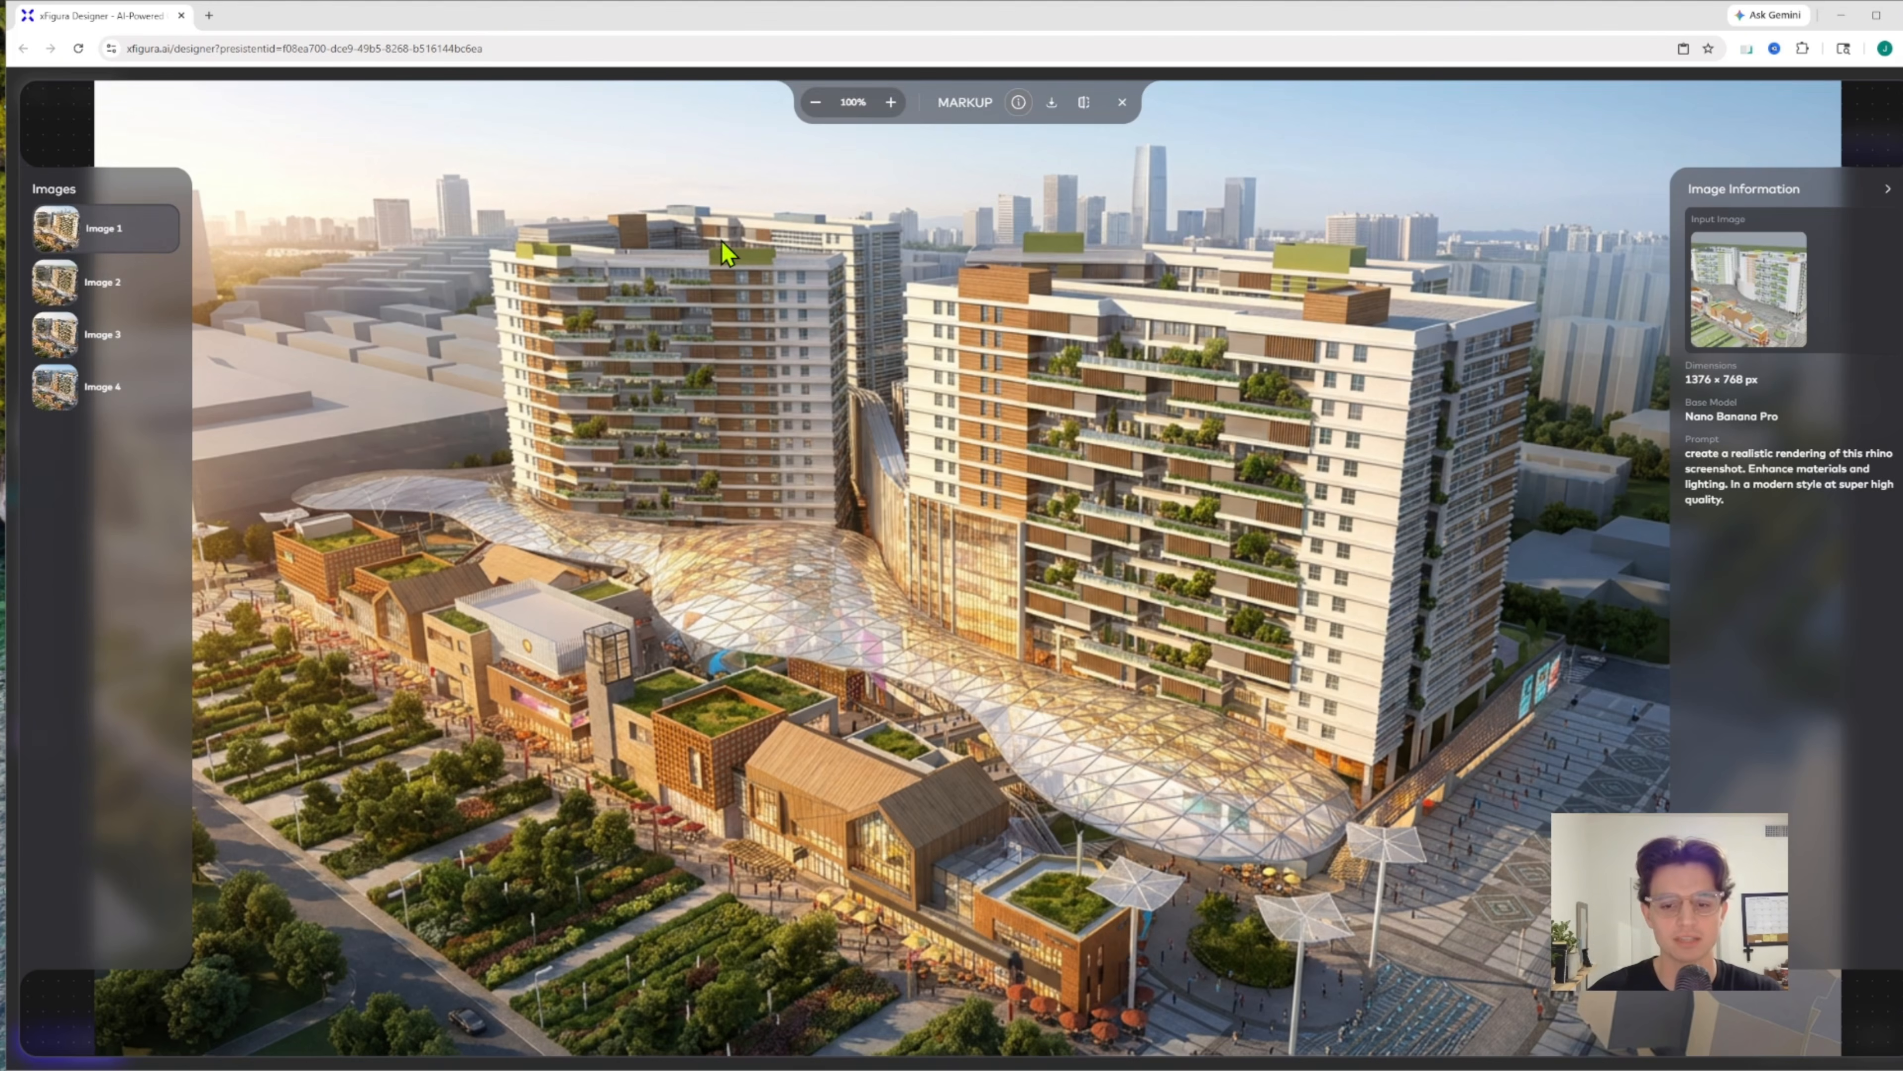
left_click(1121, 103)
Run the prompt in the Intermediate text node through GPT 5 Nano to produce an enhanced version
scroll(640, 433, "down", 6)
left_click_drag(621, 324, 748, 464)
scroll(614, 407, "up", 4)
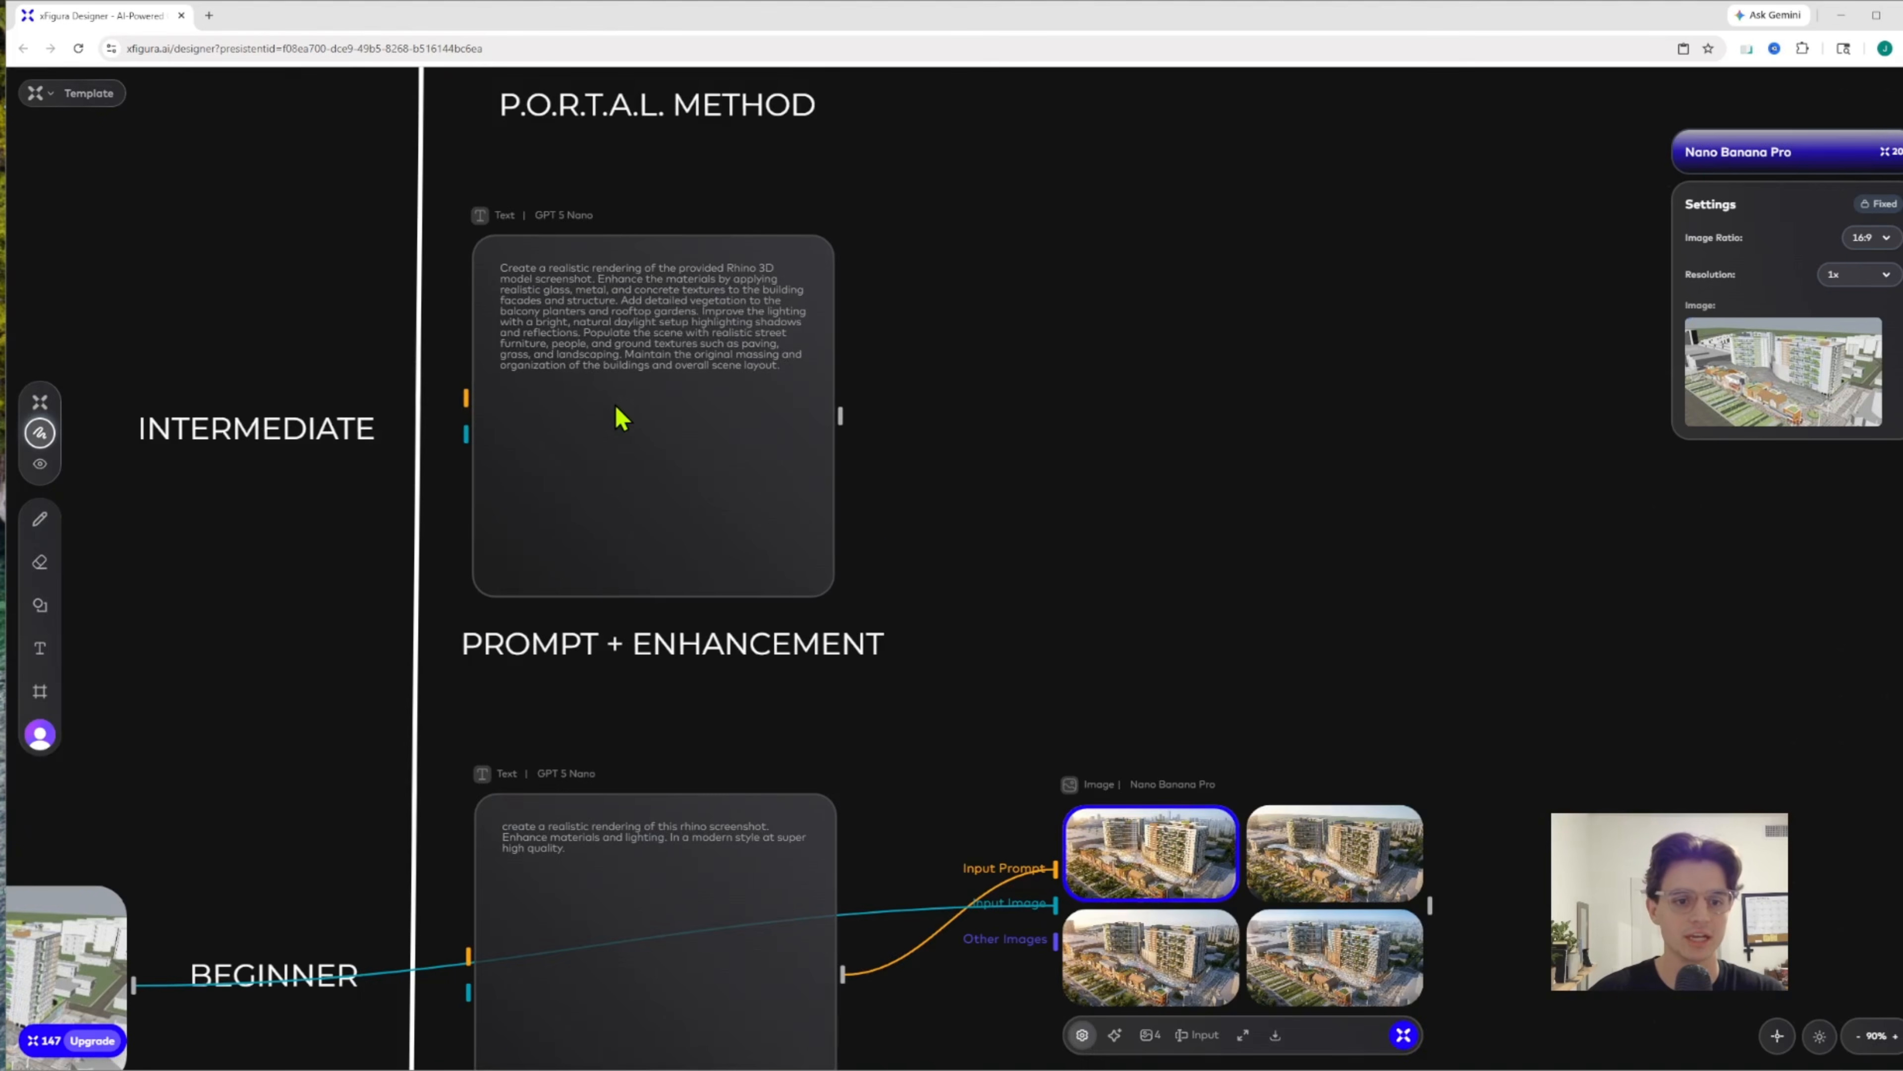
scroll(537, 482, "up", 2)
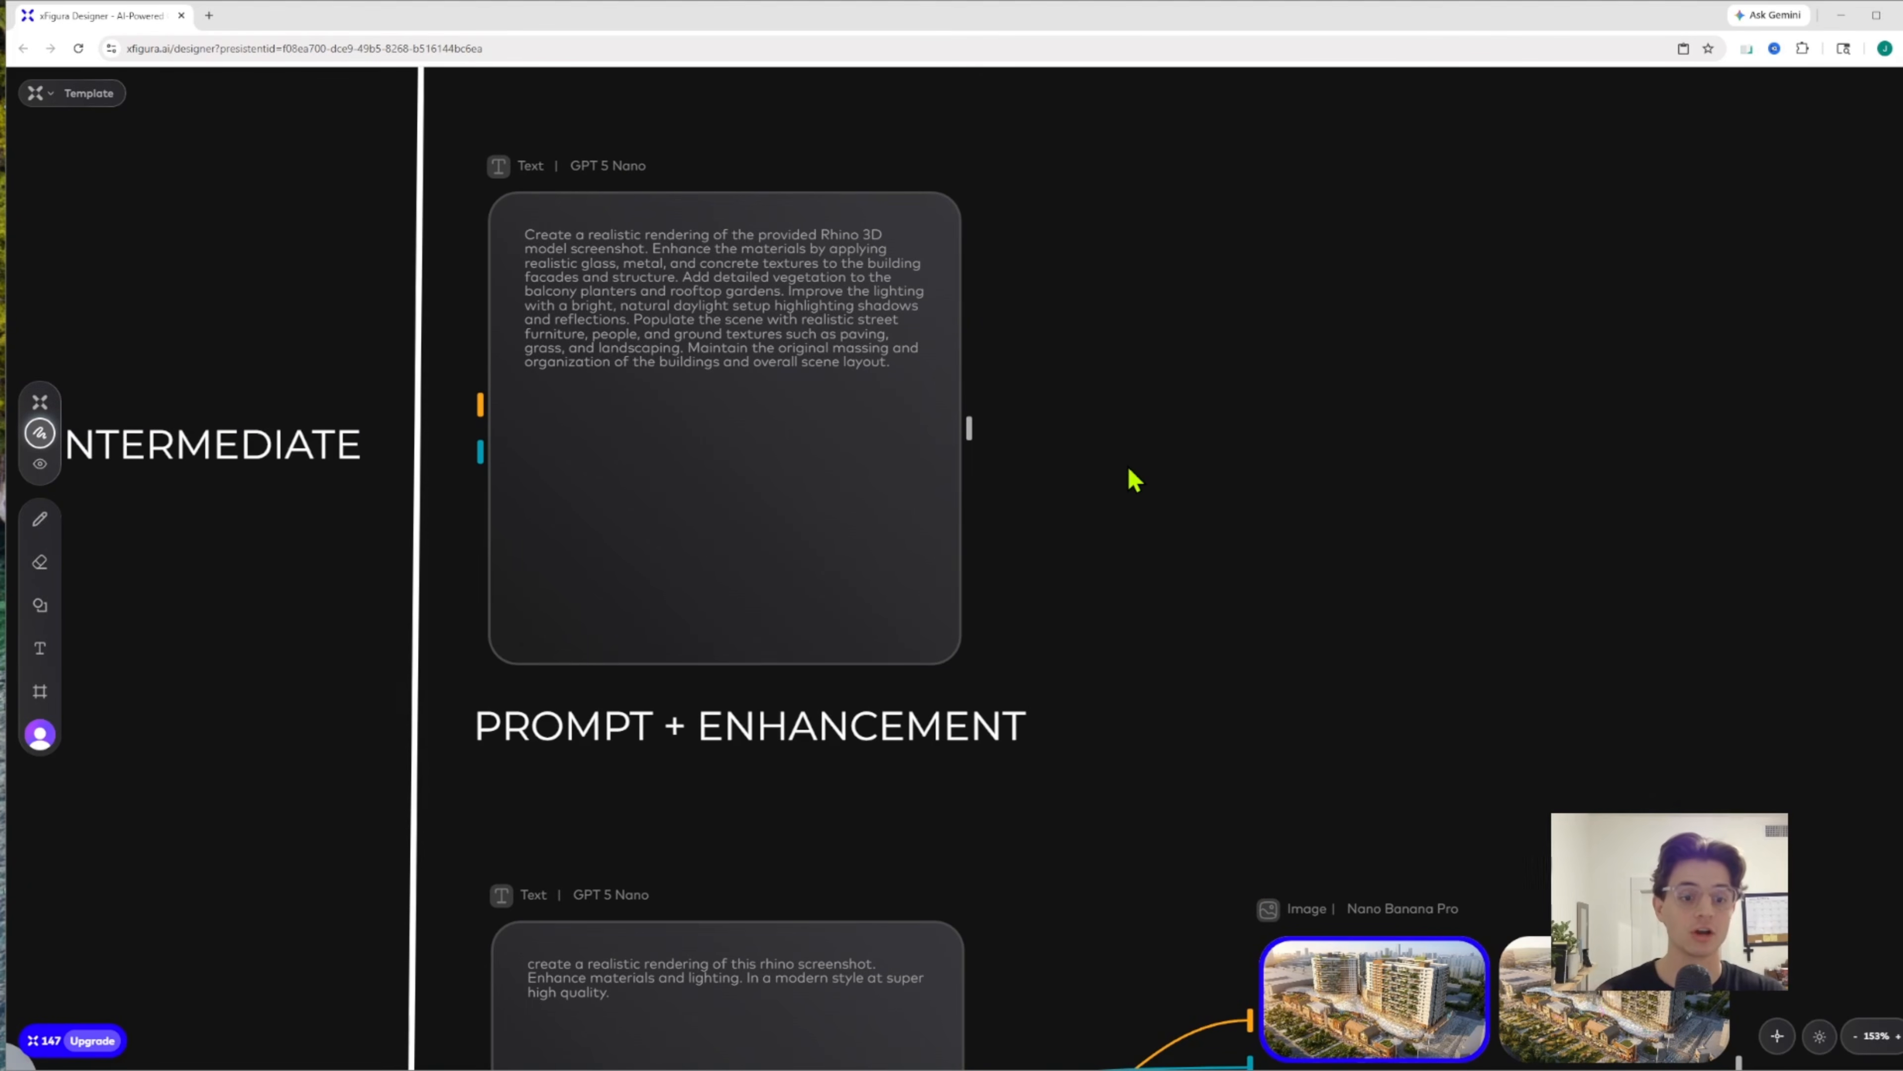
left_click_drag(1045, 357, 1112, 425)
scroll(764, 372, "up", 2)
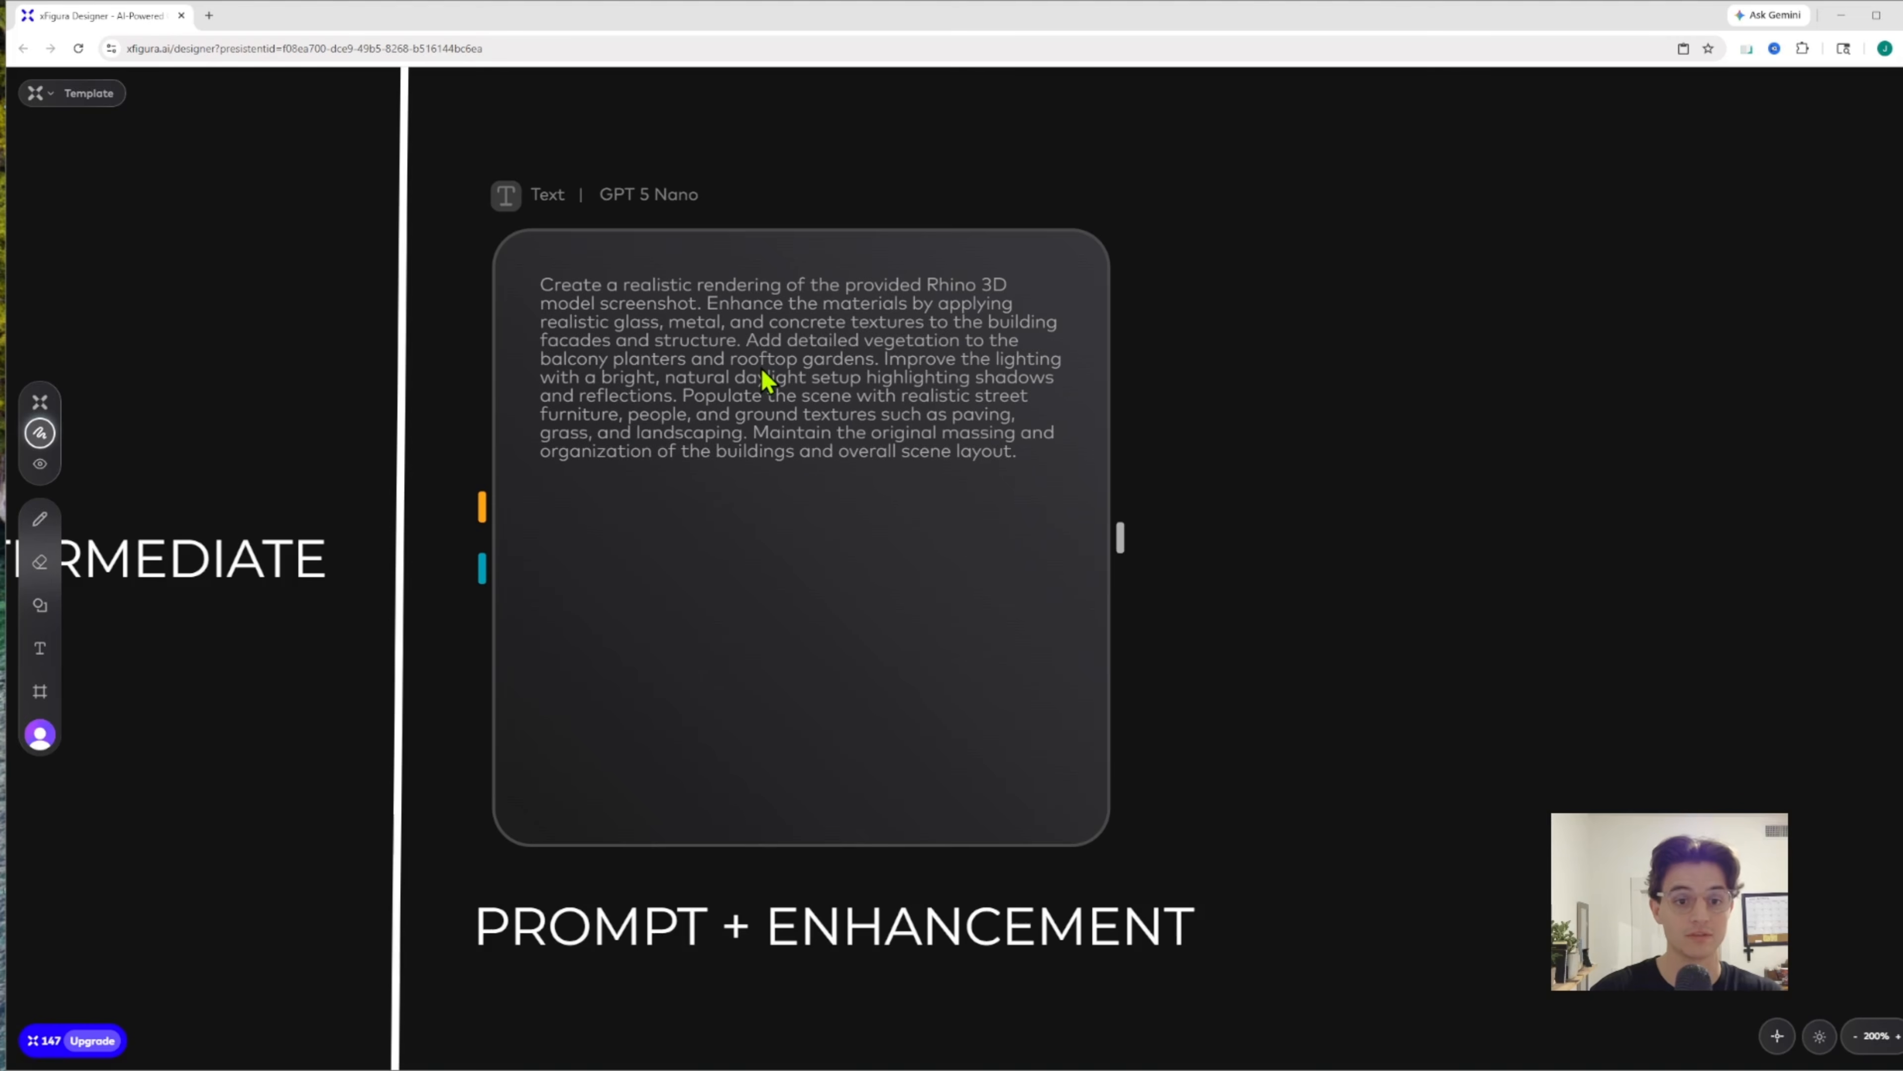
left_click(820, 636)
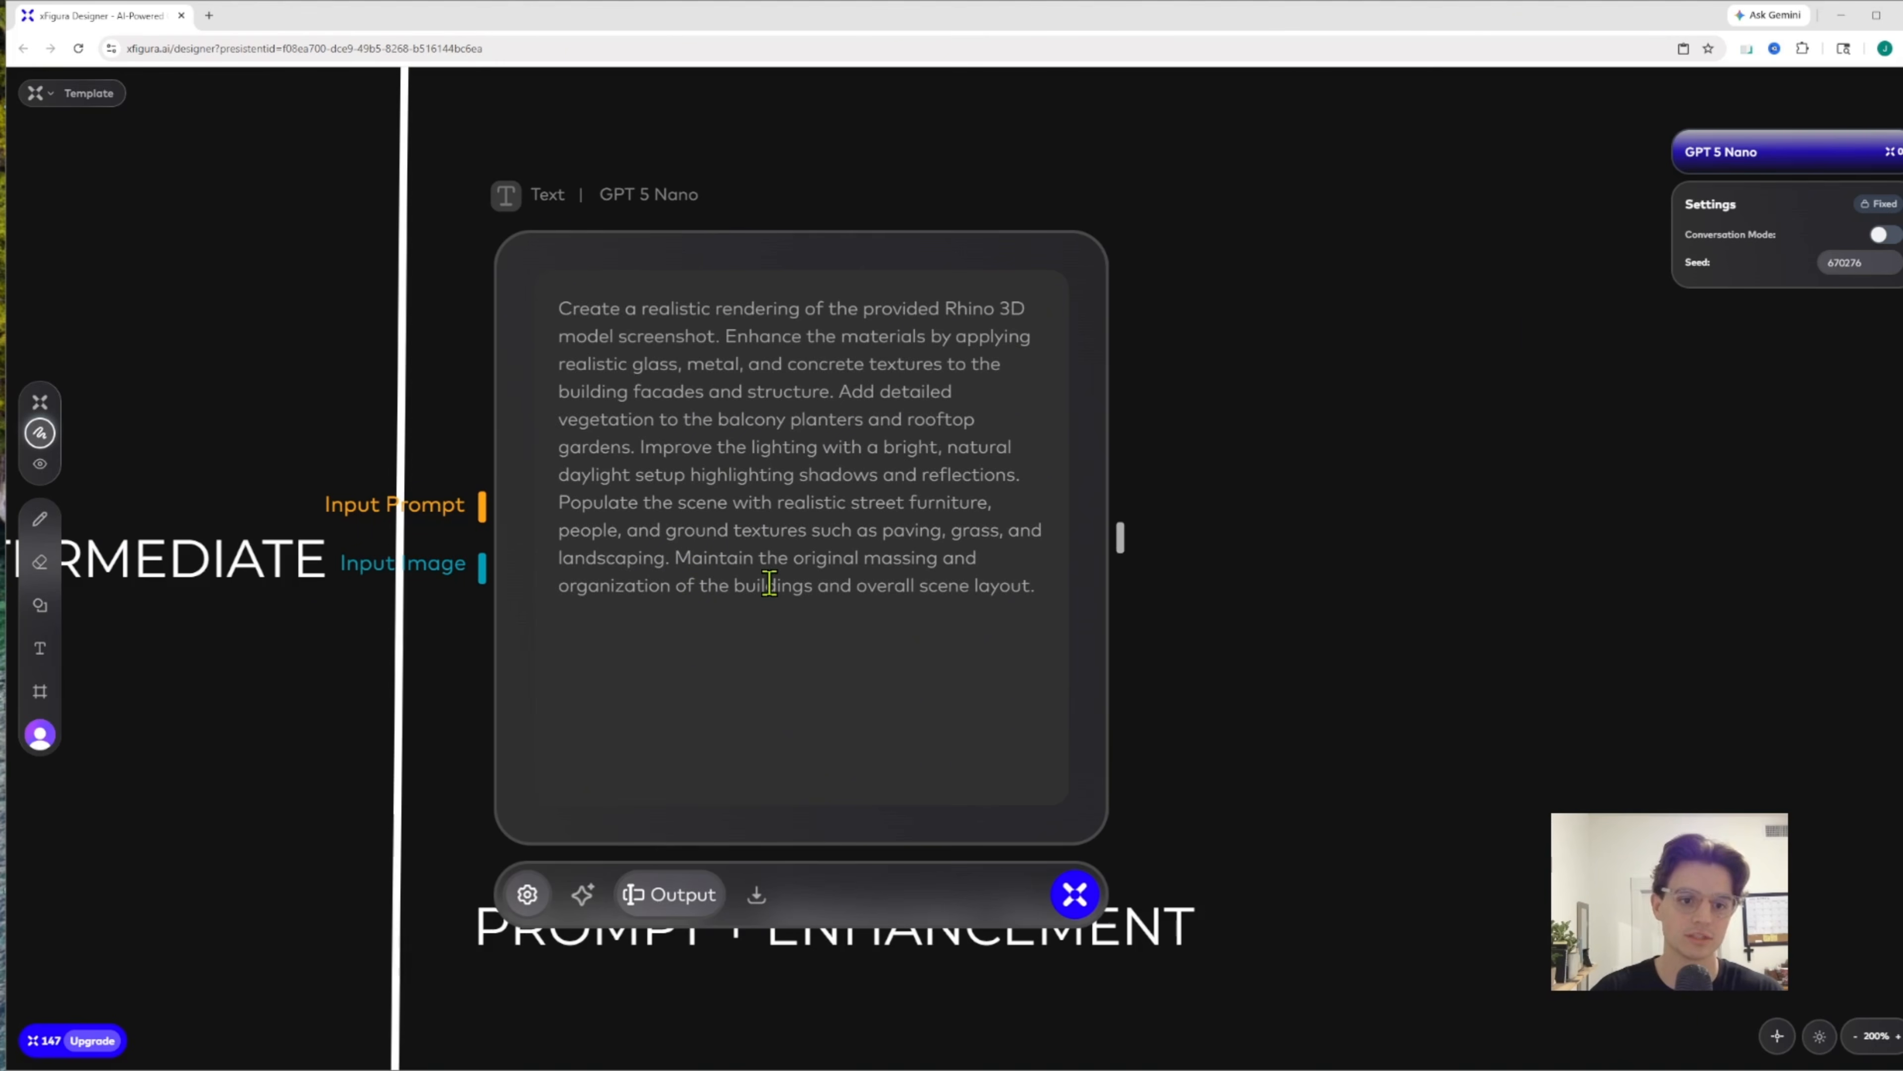
left_click(1076, 895)
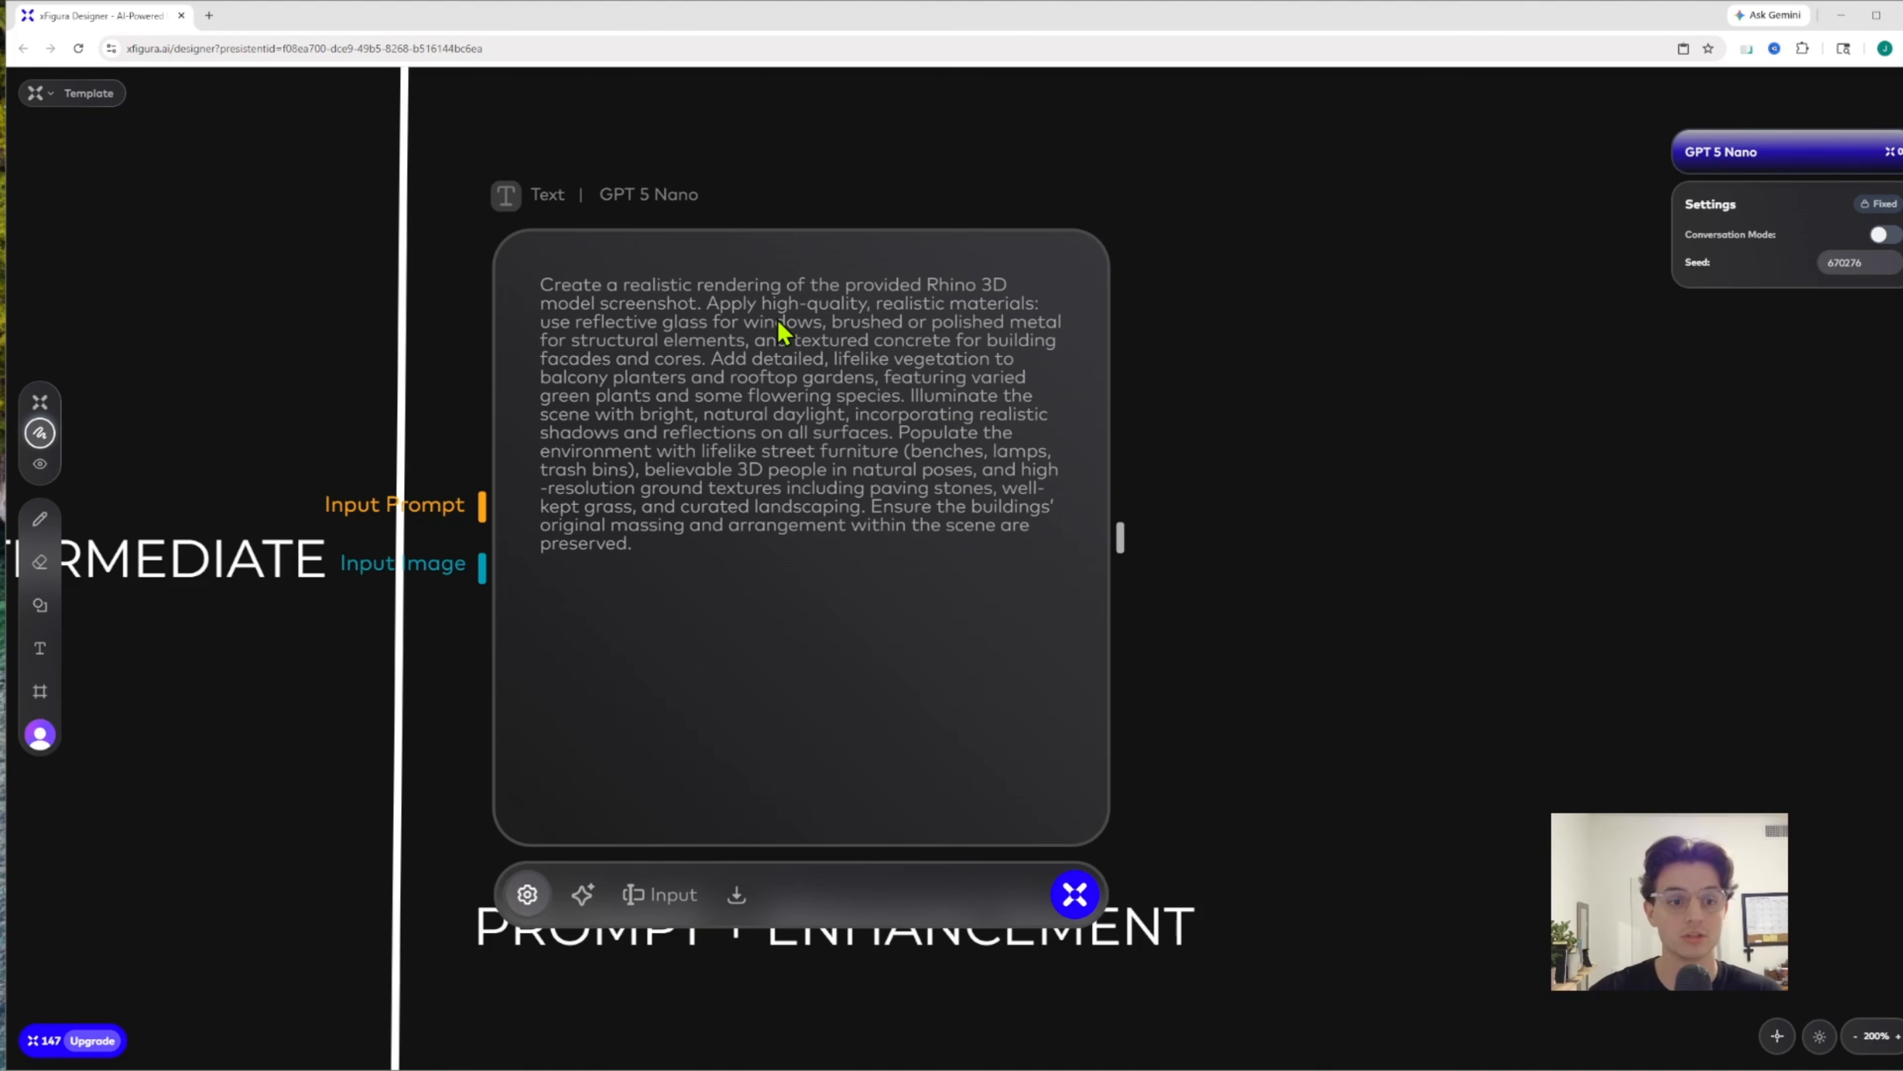
Add an Image node and place it beside the Intermediate text node, above the Beginner renderings
scroll(1265, 433, "down", 5)
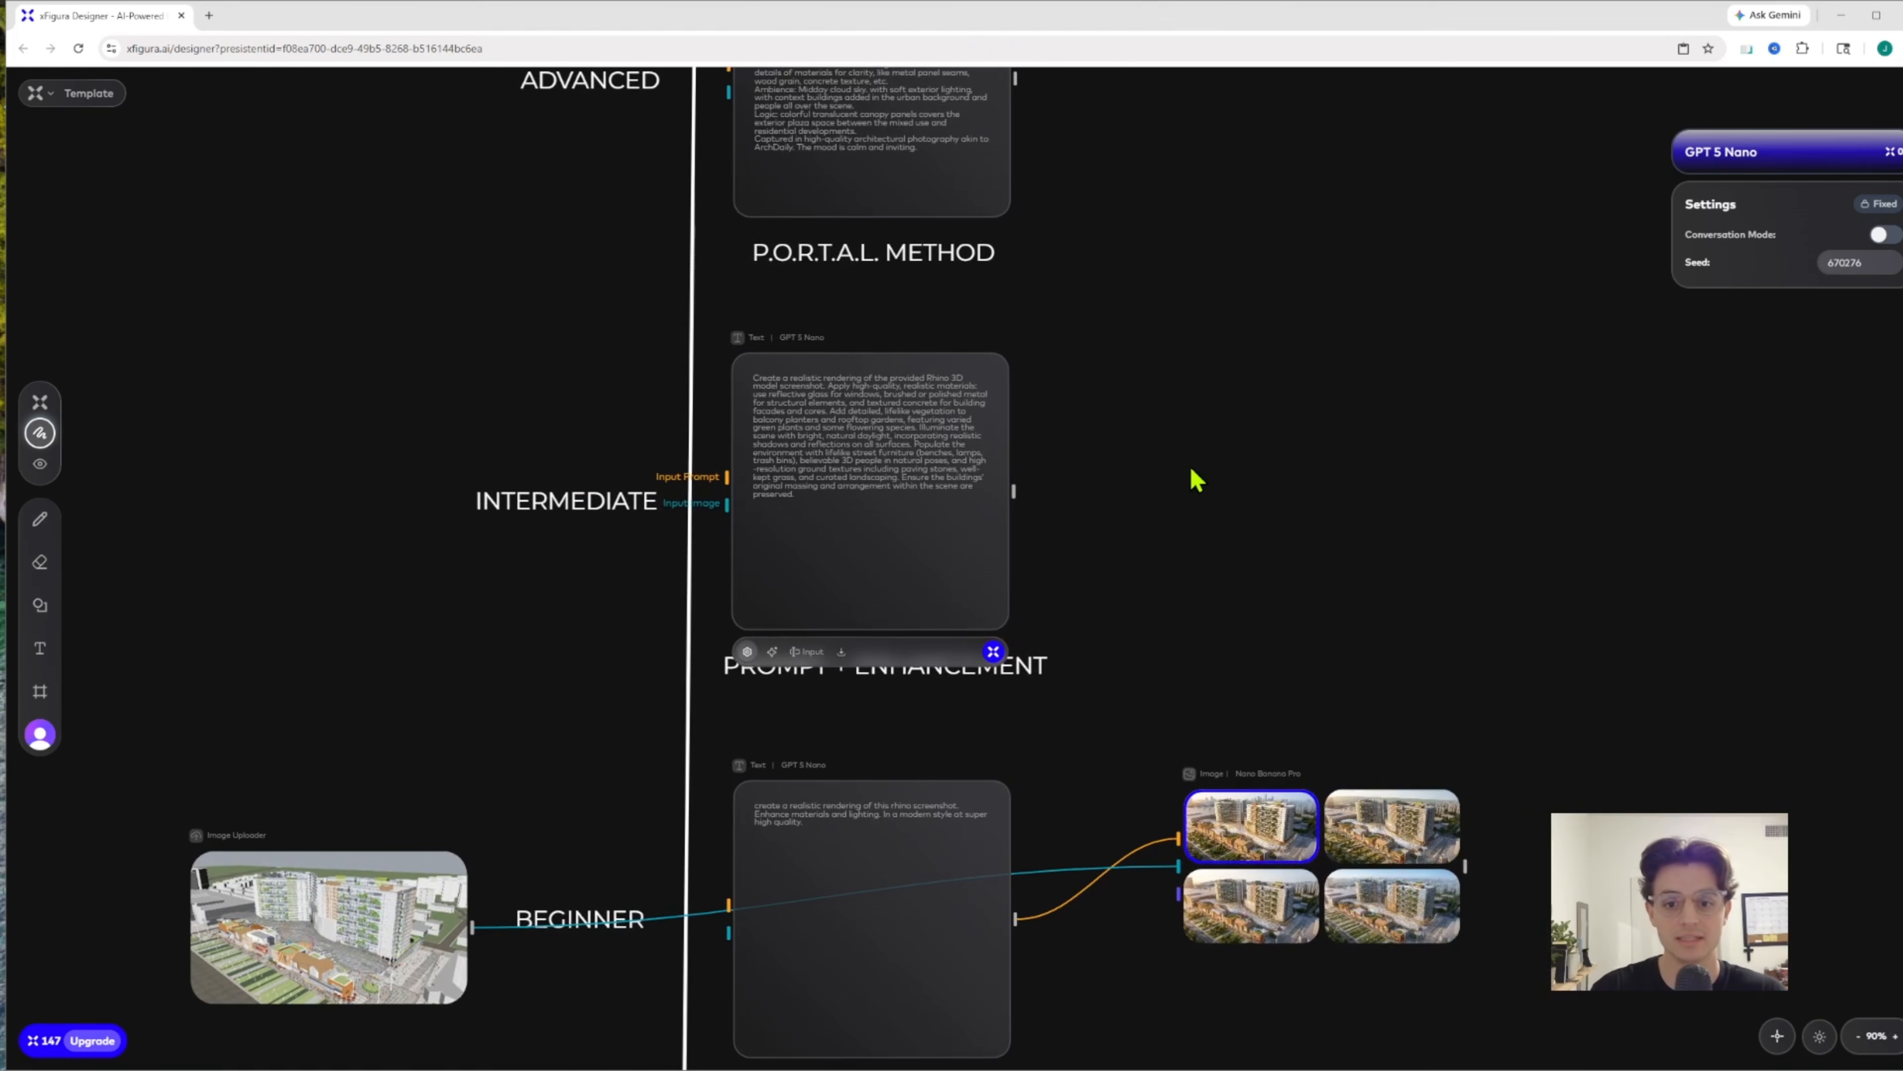
left_click(1199, 480)
right_click(1199, 479)
left_click(1238, 518)
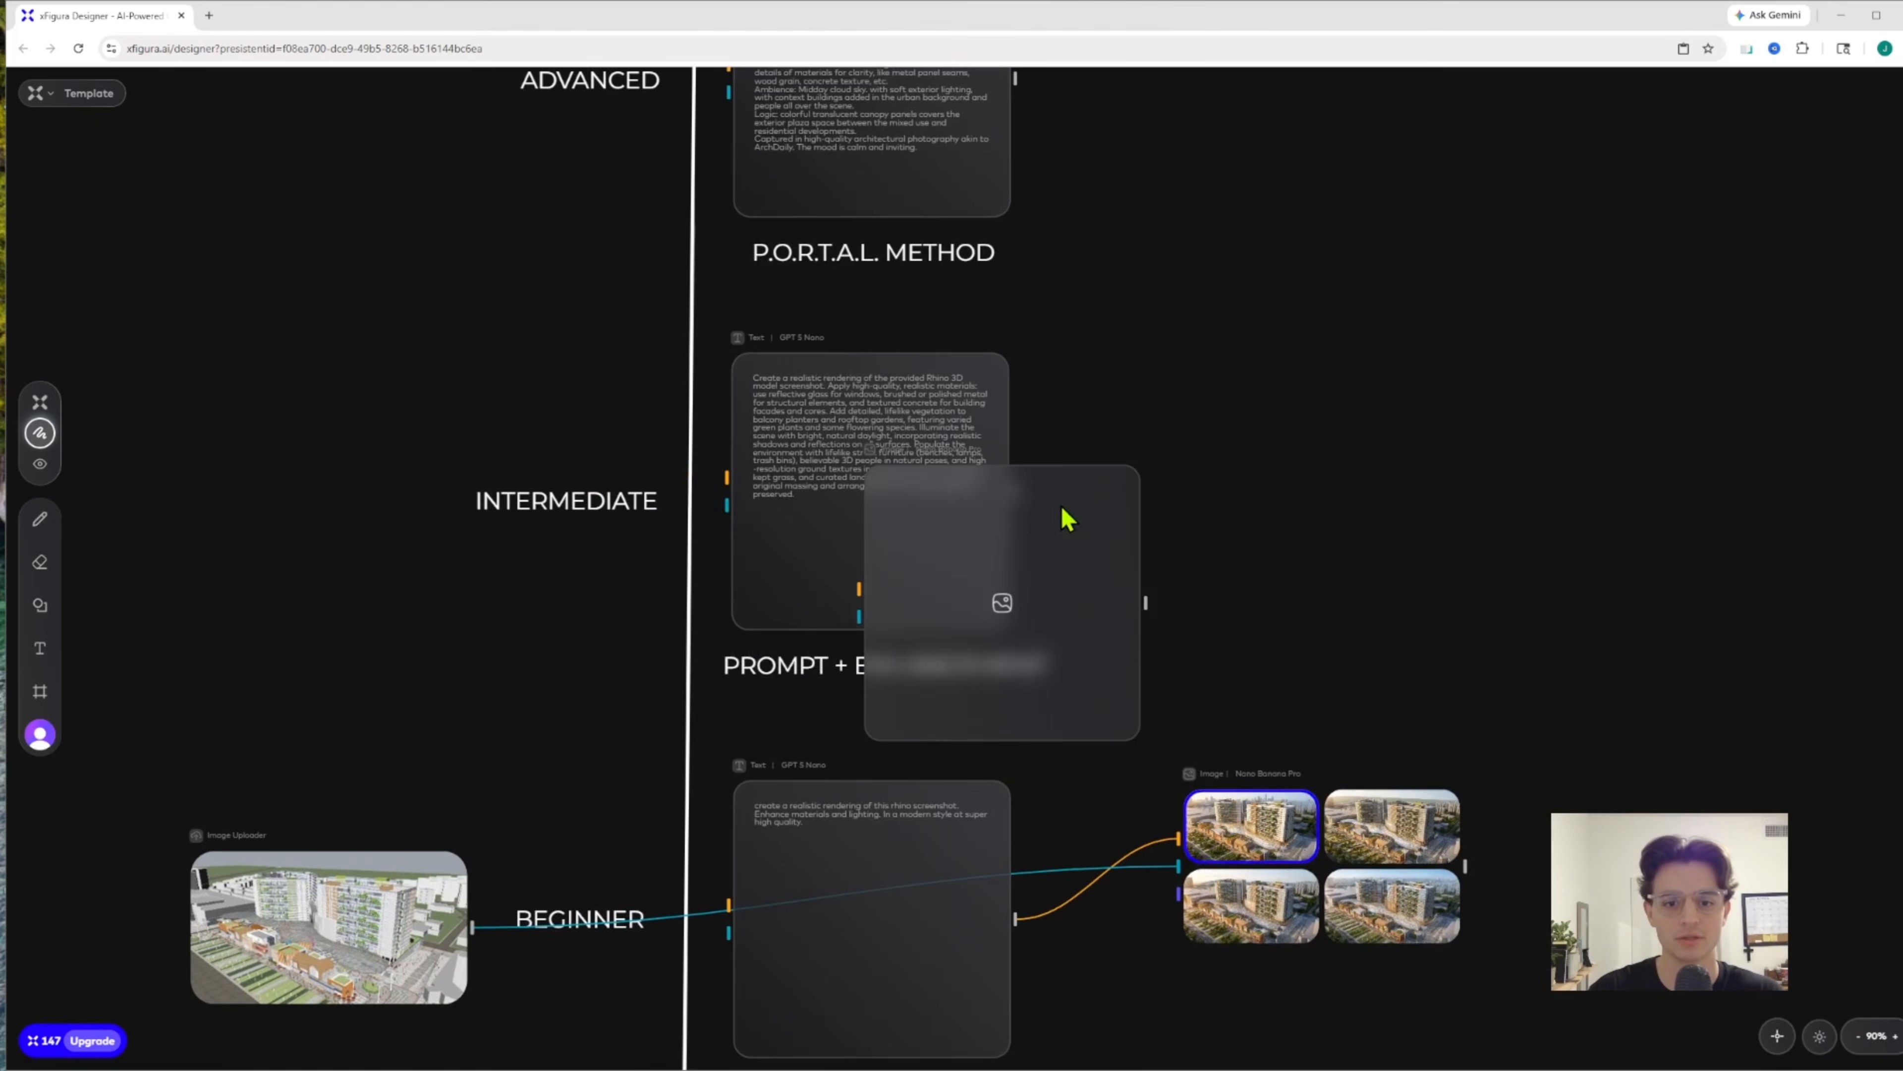
left_click_drag(1063, 496, 1350, 394)
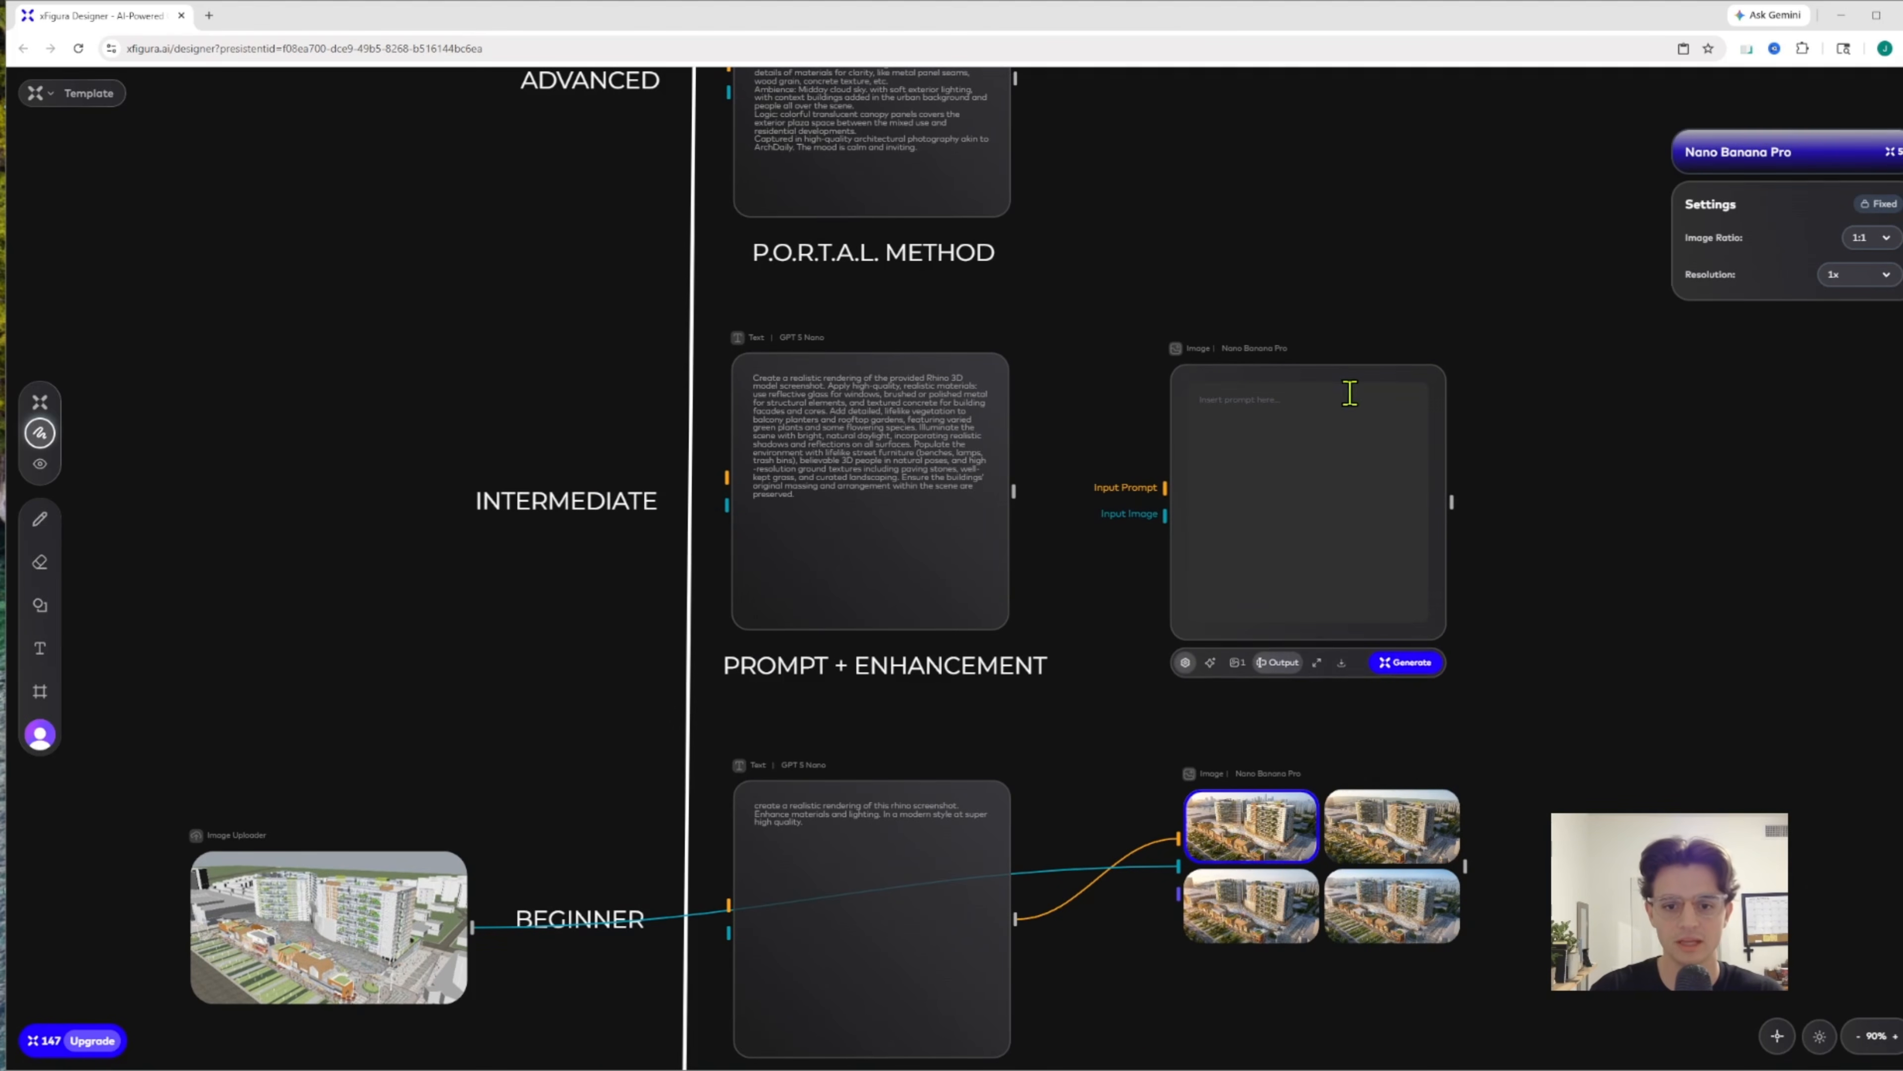
Connect the Intermediate prompt and the uploaded screenshot to the new image node and generate four images with Nano Banana Pro
left_click_drag(1014, 492, 1165, 485)
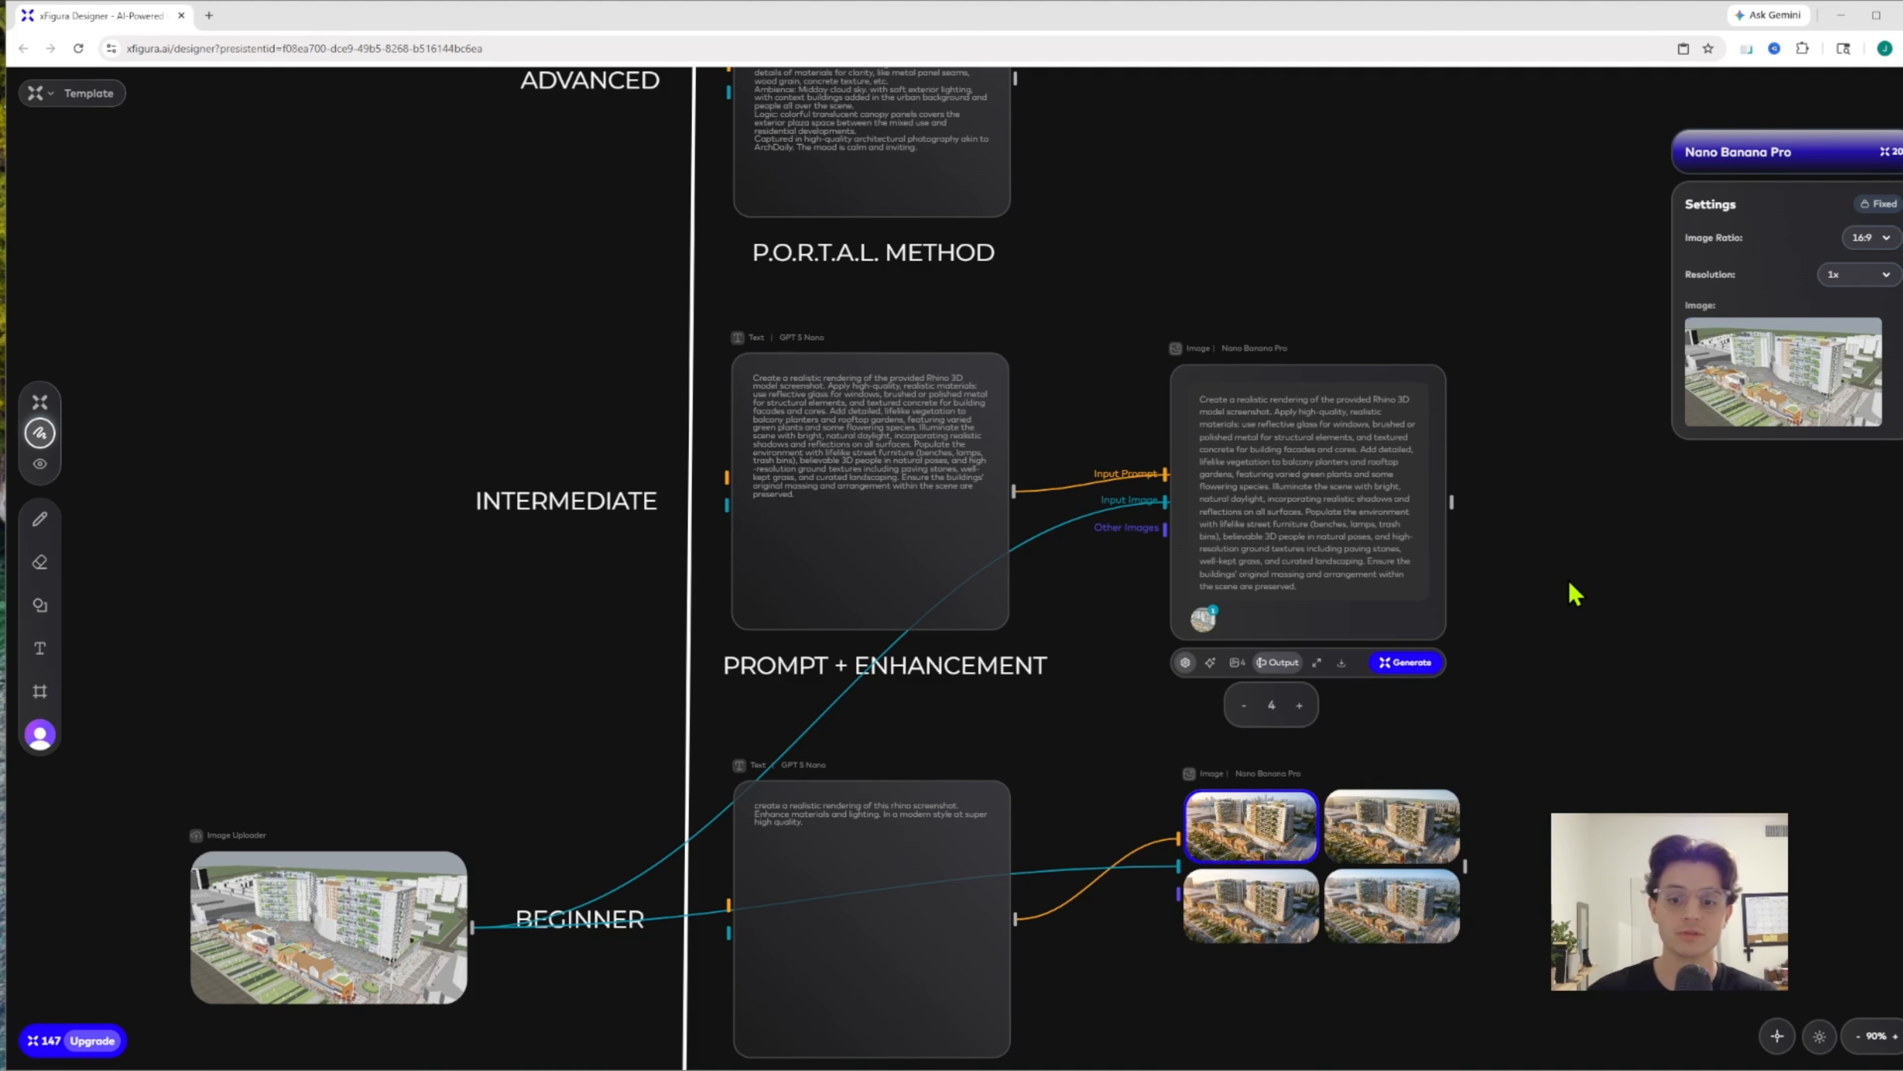
left_click(1430, 664)
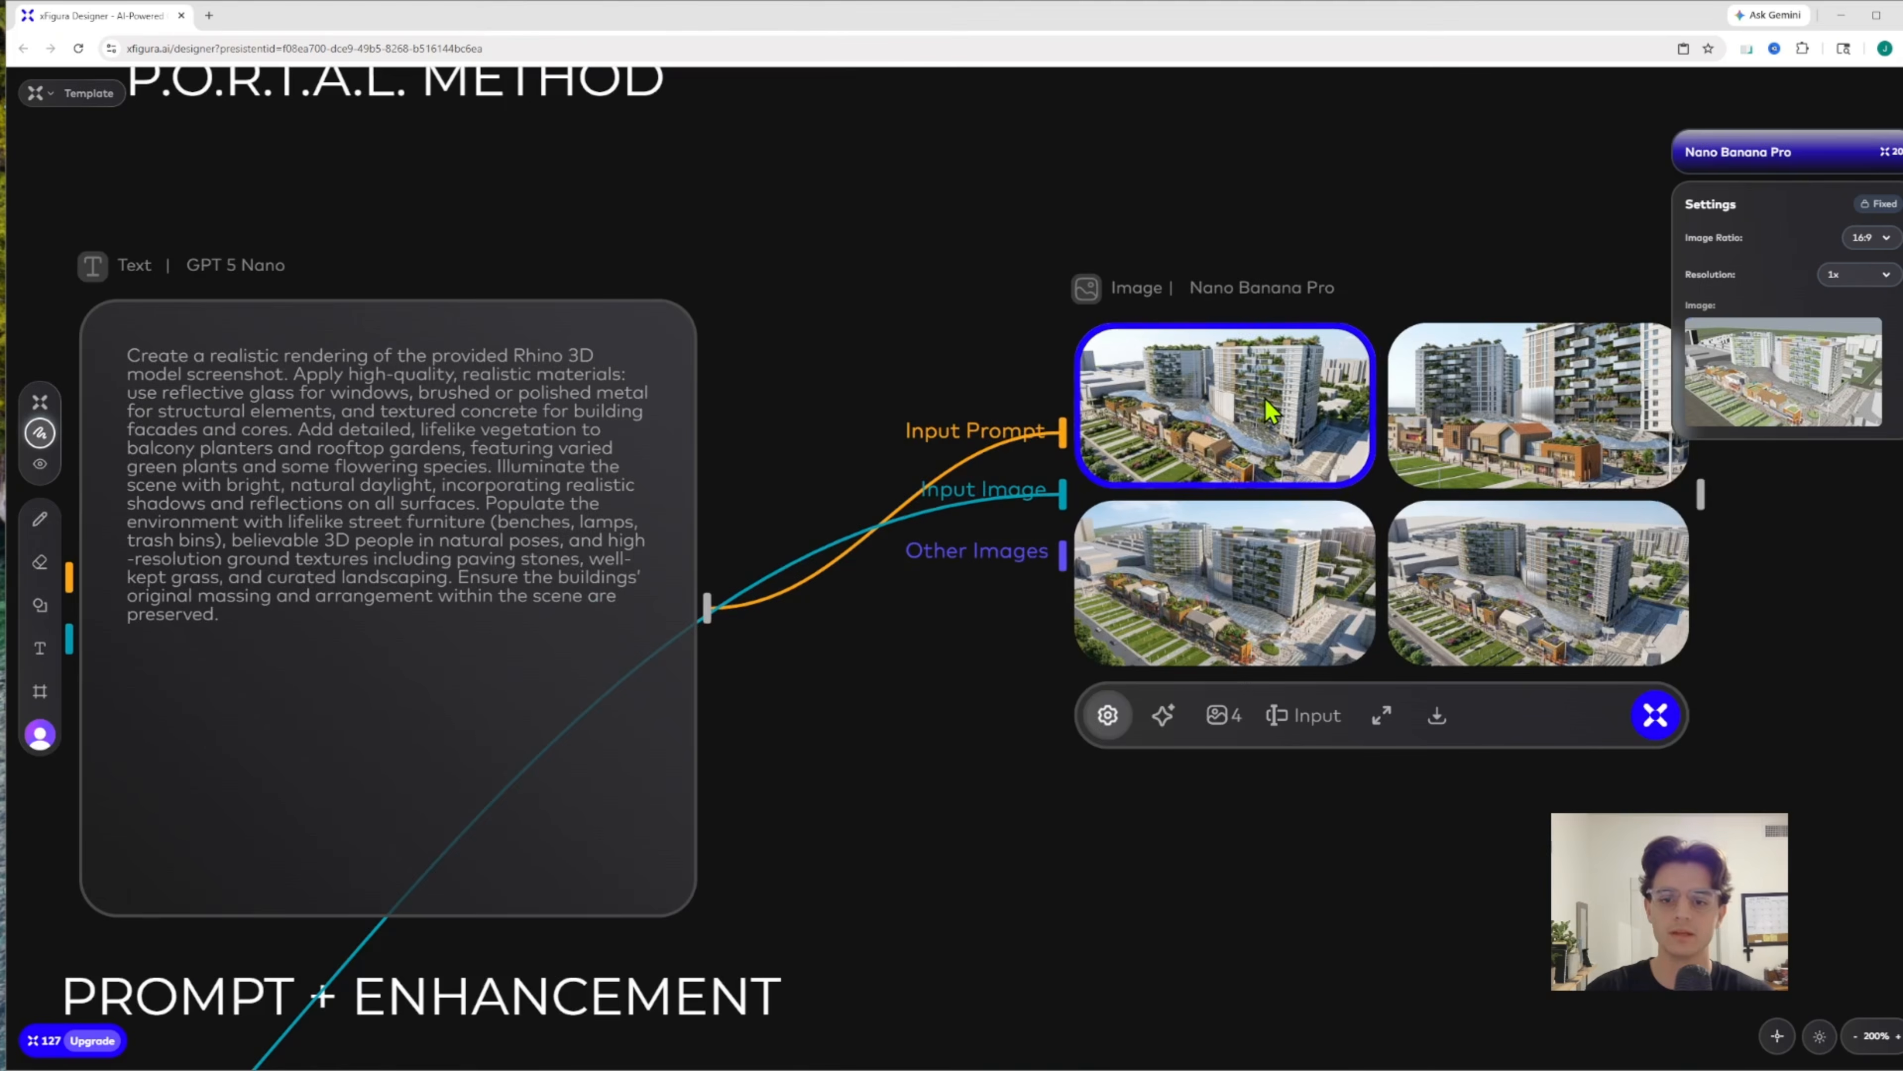
Open the Intermediate renderings full size and look through Images 1, 2 and 3, ending on Image 2
left_click_drag(1364, 294, 1204, 404)
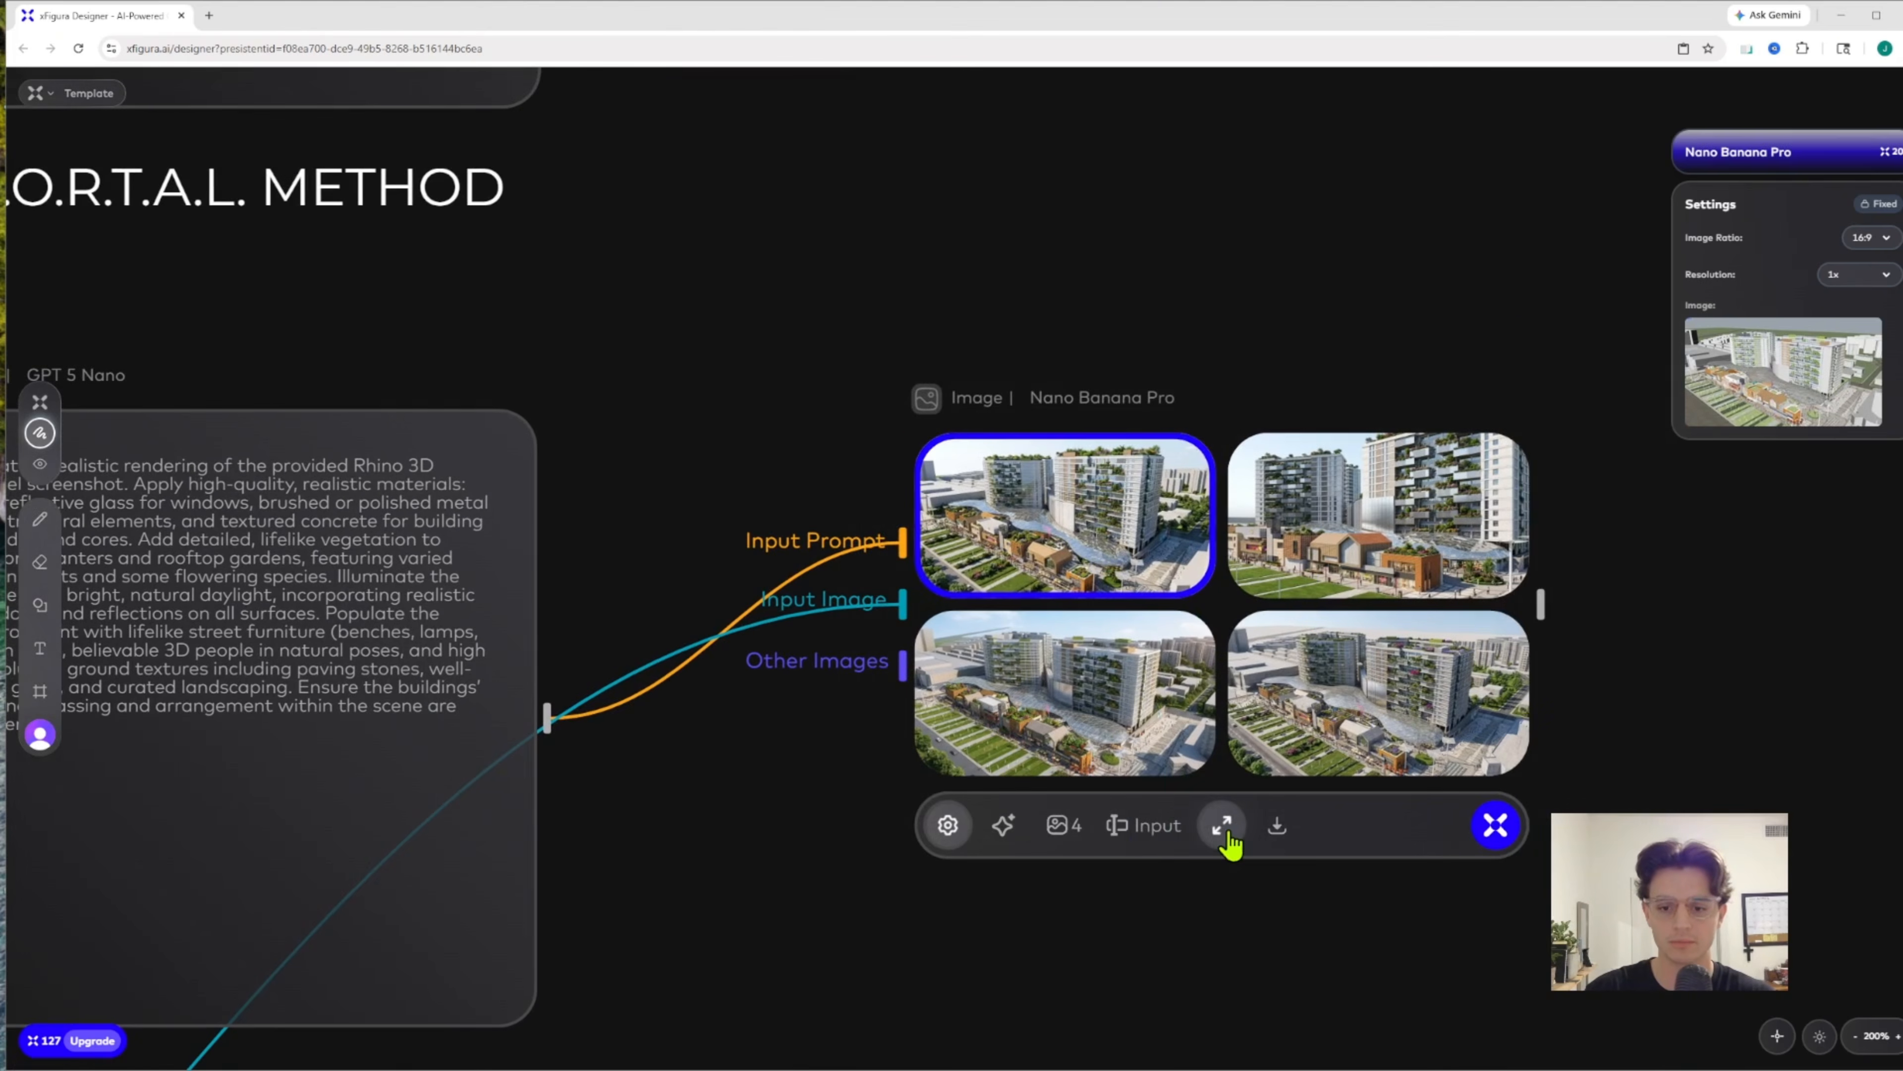
left_click(1222, 825)
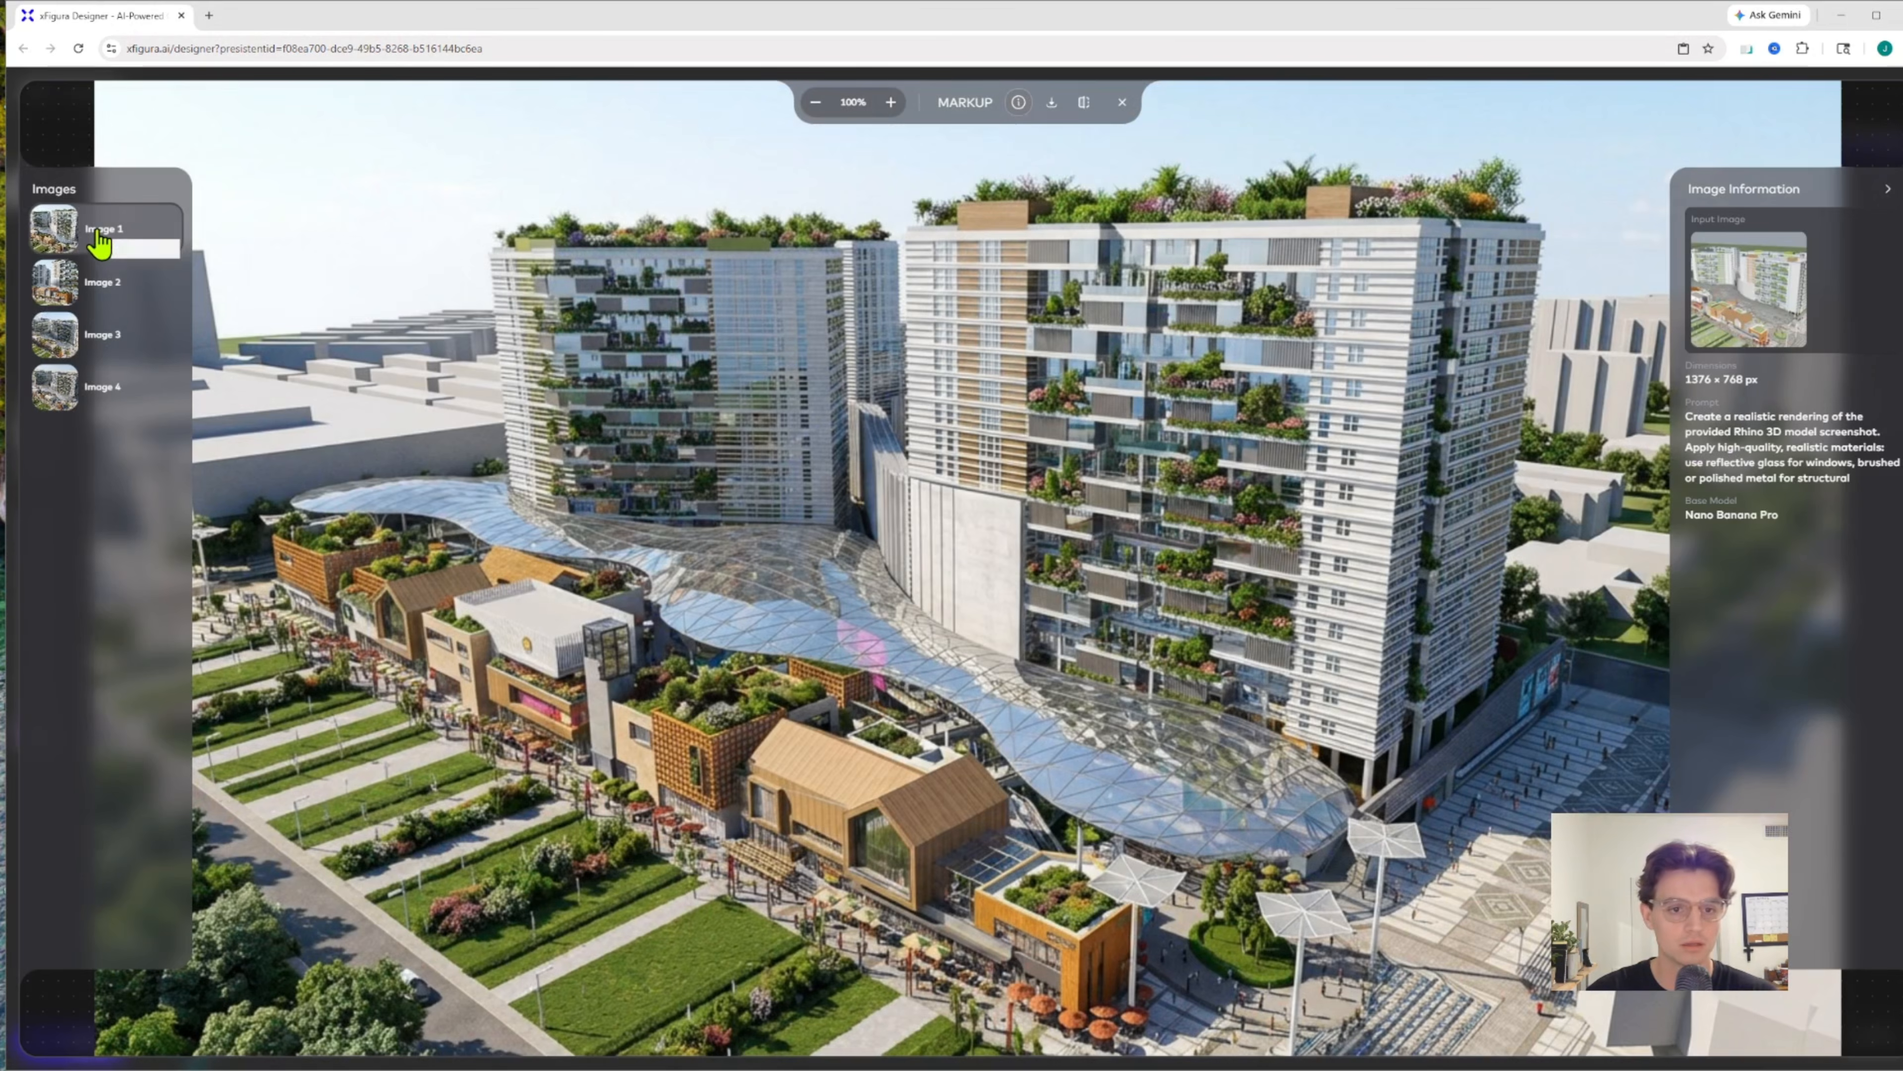
left_click(103, 288)
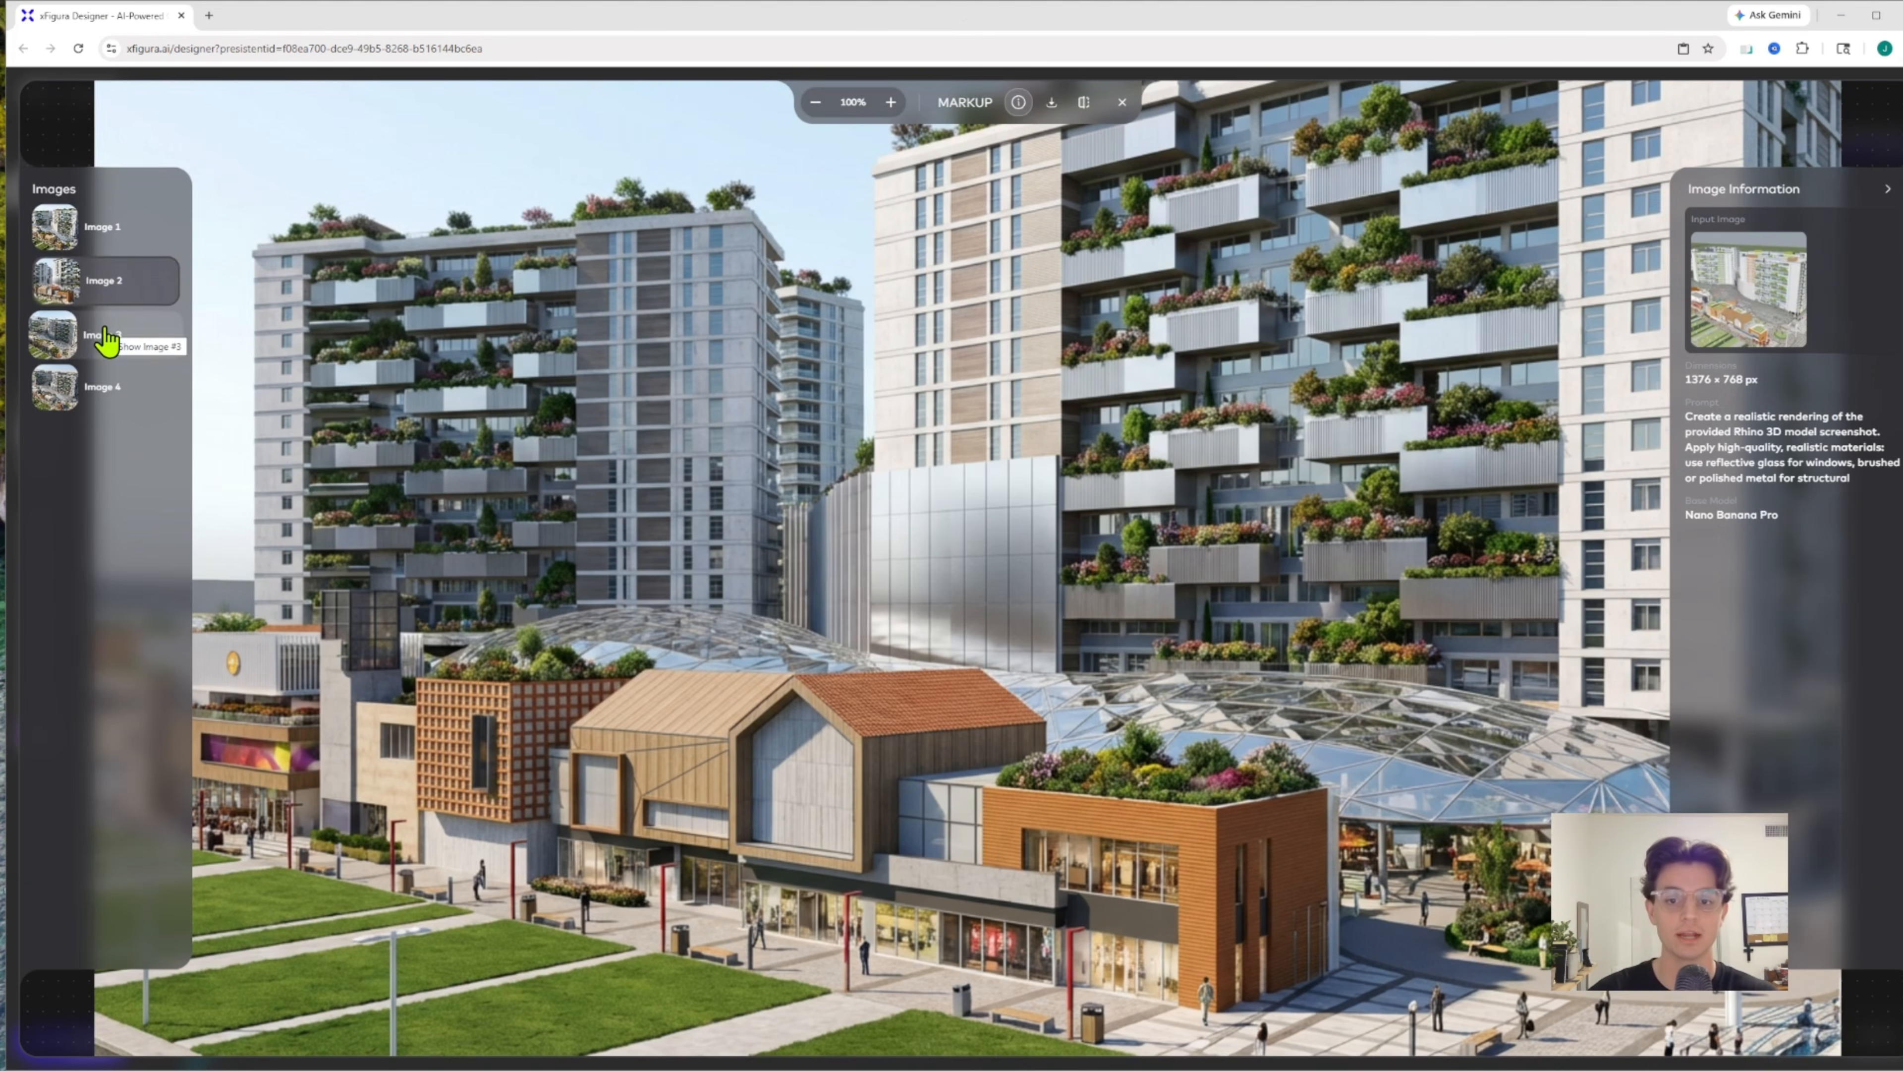
left_click(108, 339)
left_click(105, 288)
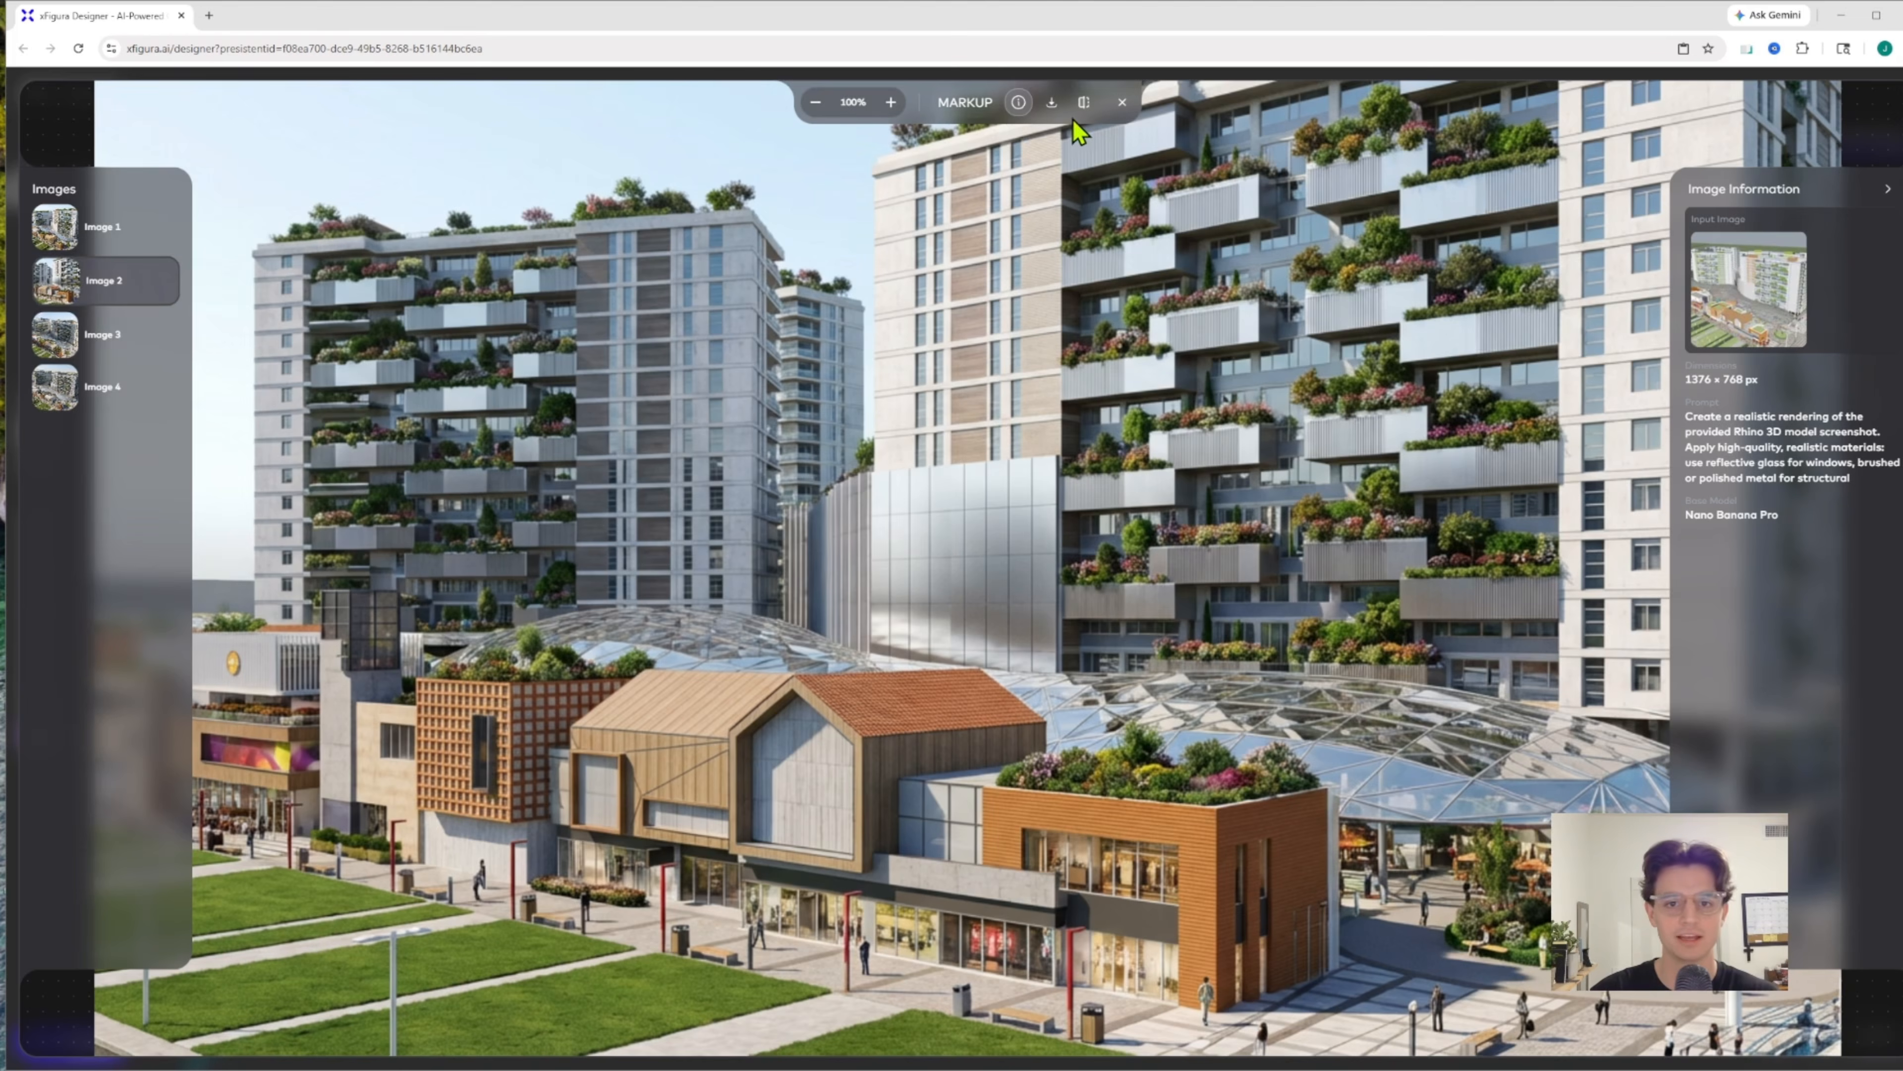
Compare Intermediate Images 3 and 4 against the original Rhino screenshot using the comparison slider
left_click(1084, 102)
left_click_drag(969, 567, 1111, 405)
left_click(120, 341)
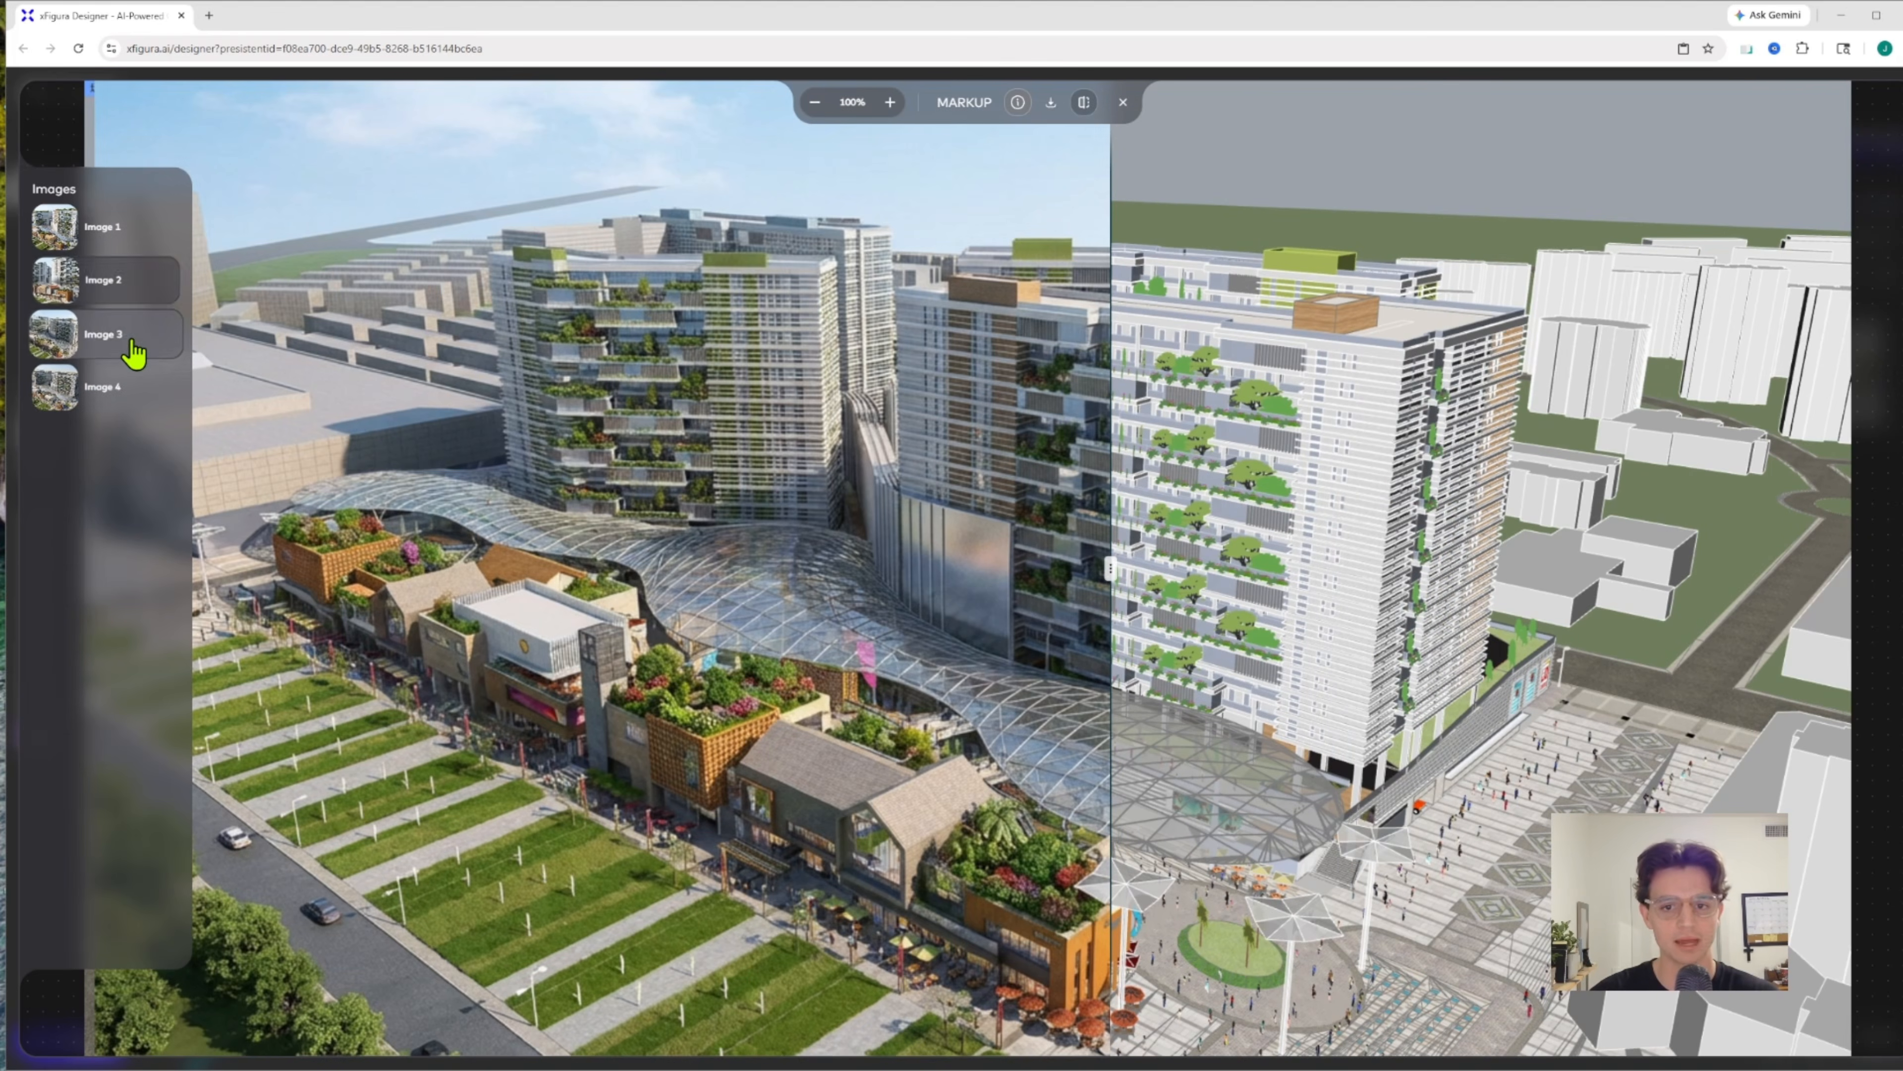
left_click_drag(1132, 573, 1470, 442)
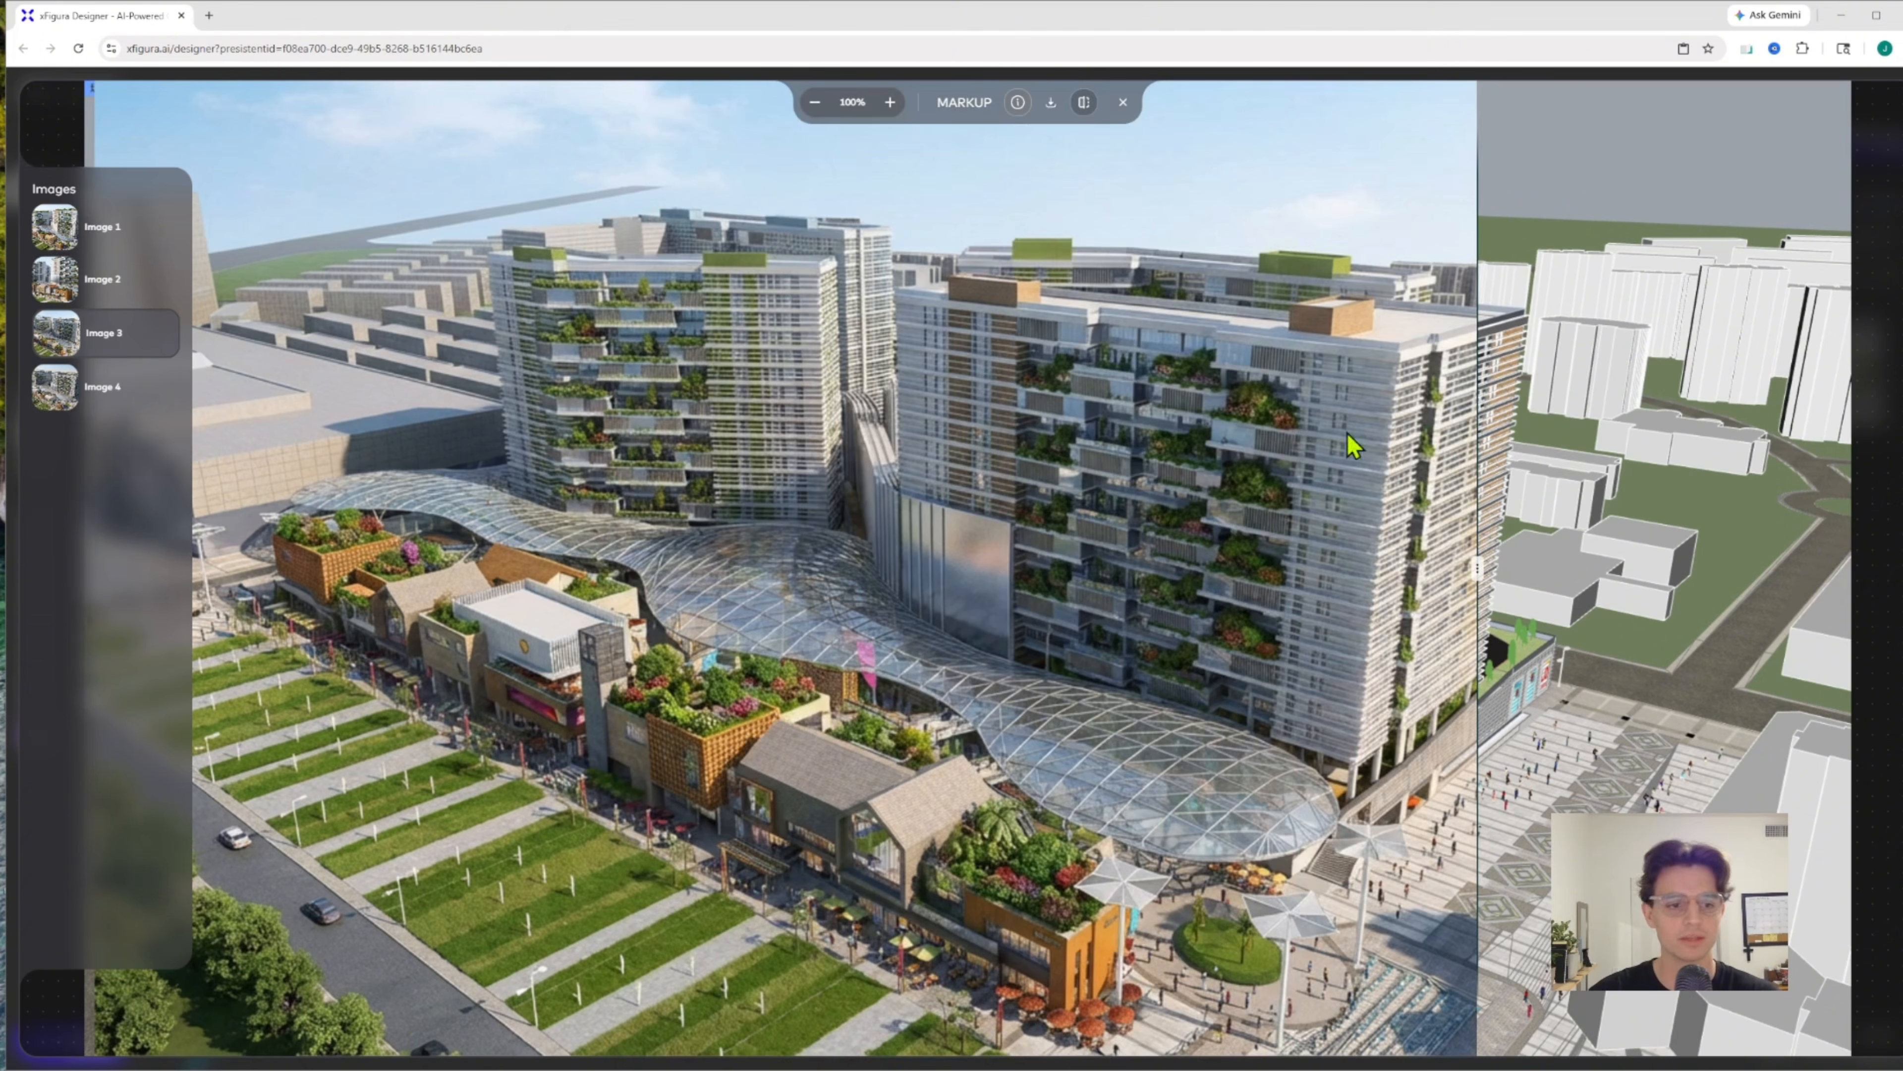
left_click(120, 392)
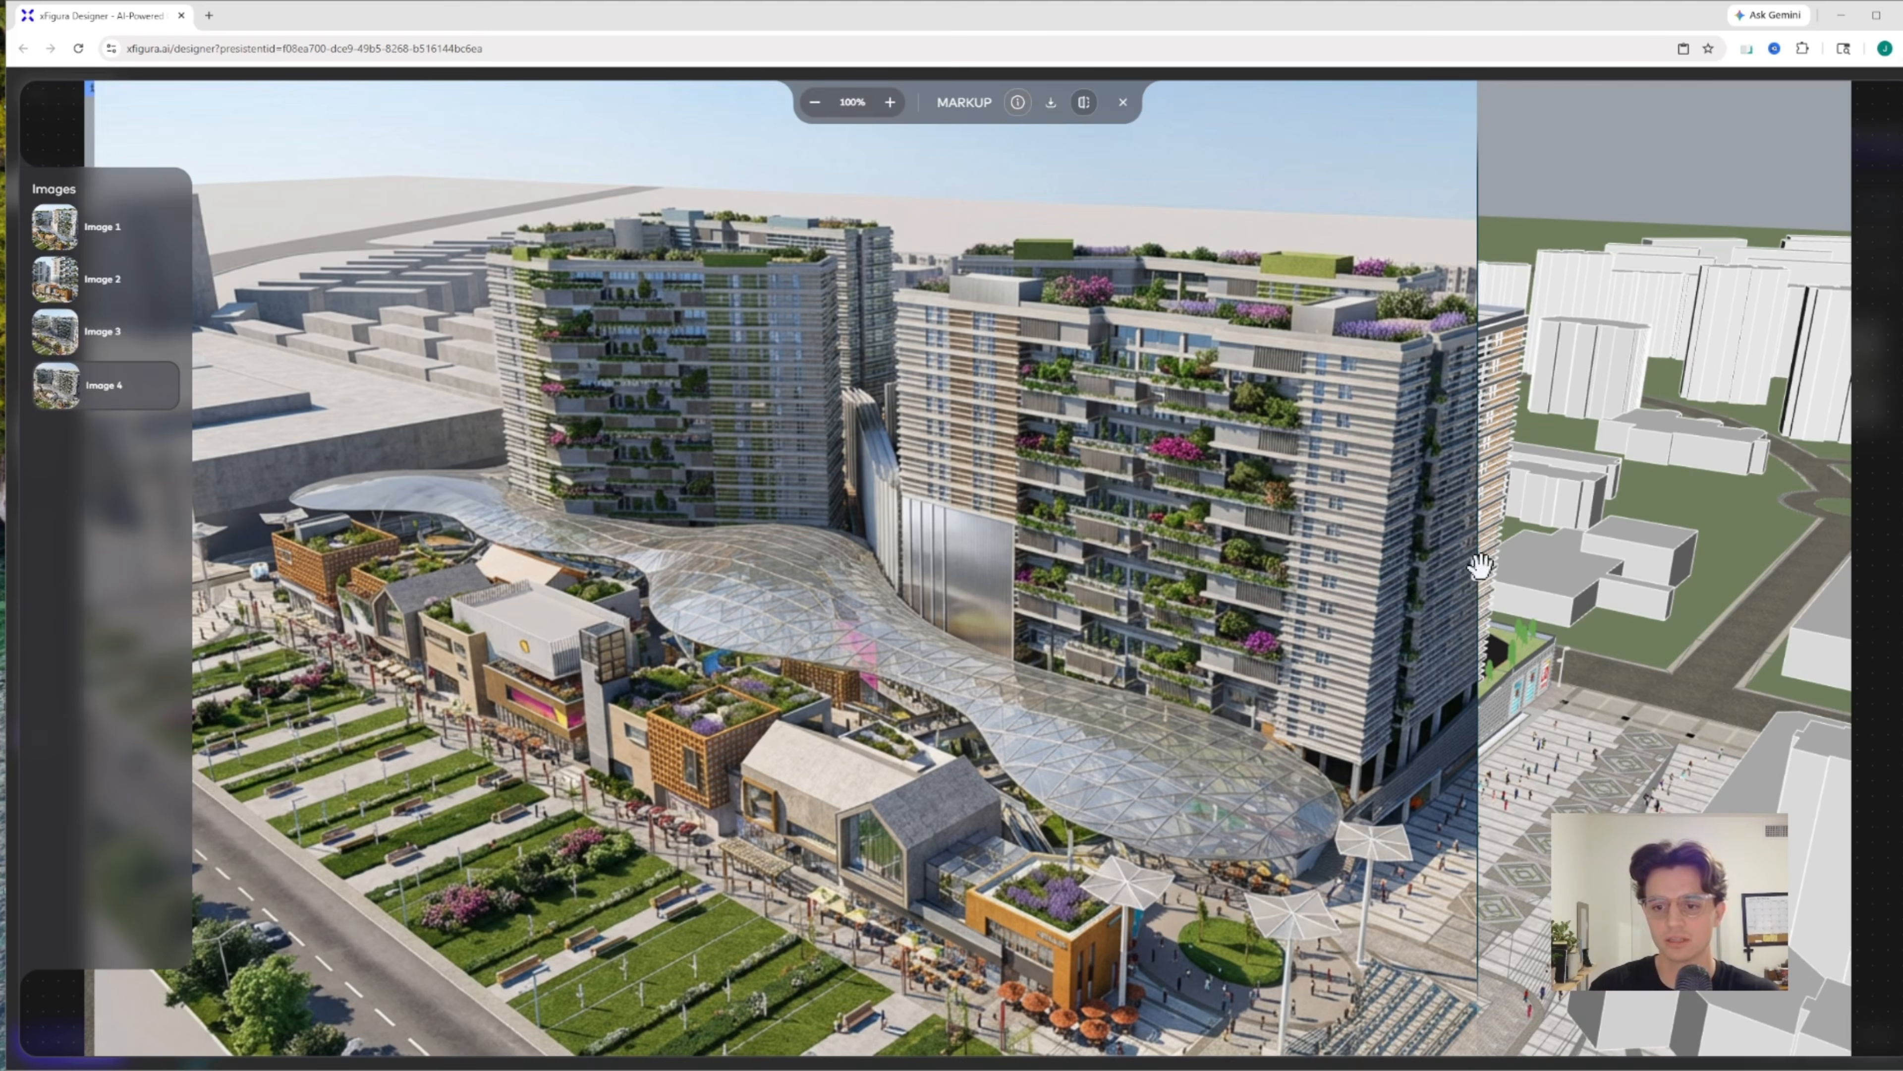
left_click_drag(1470, 564, 1697, 538)
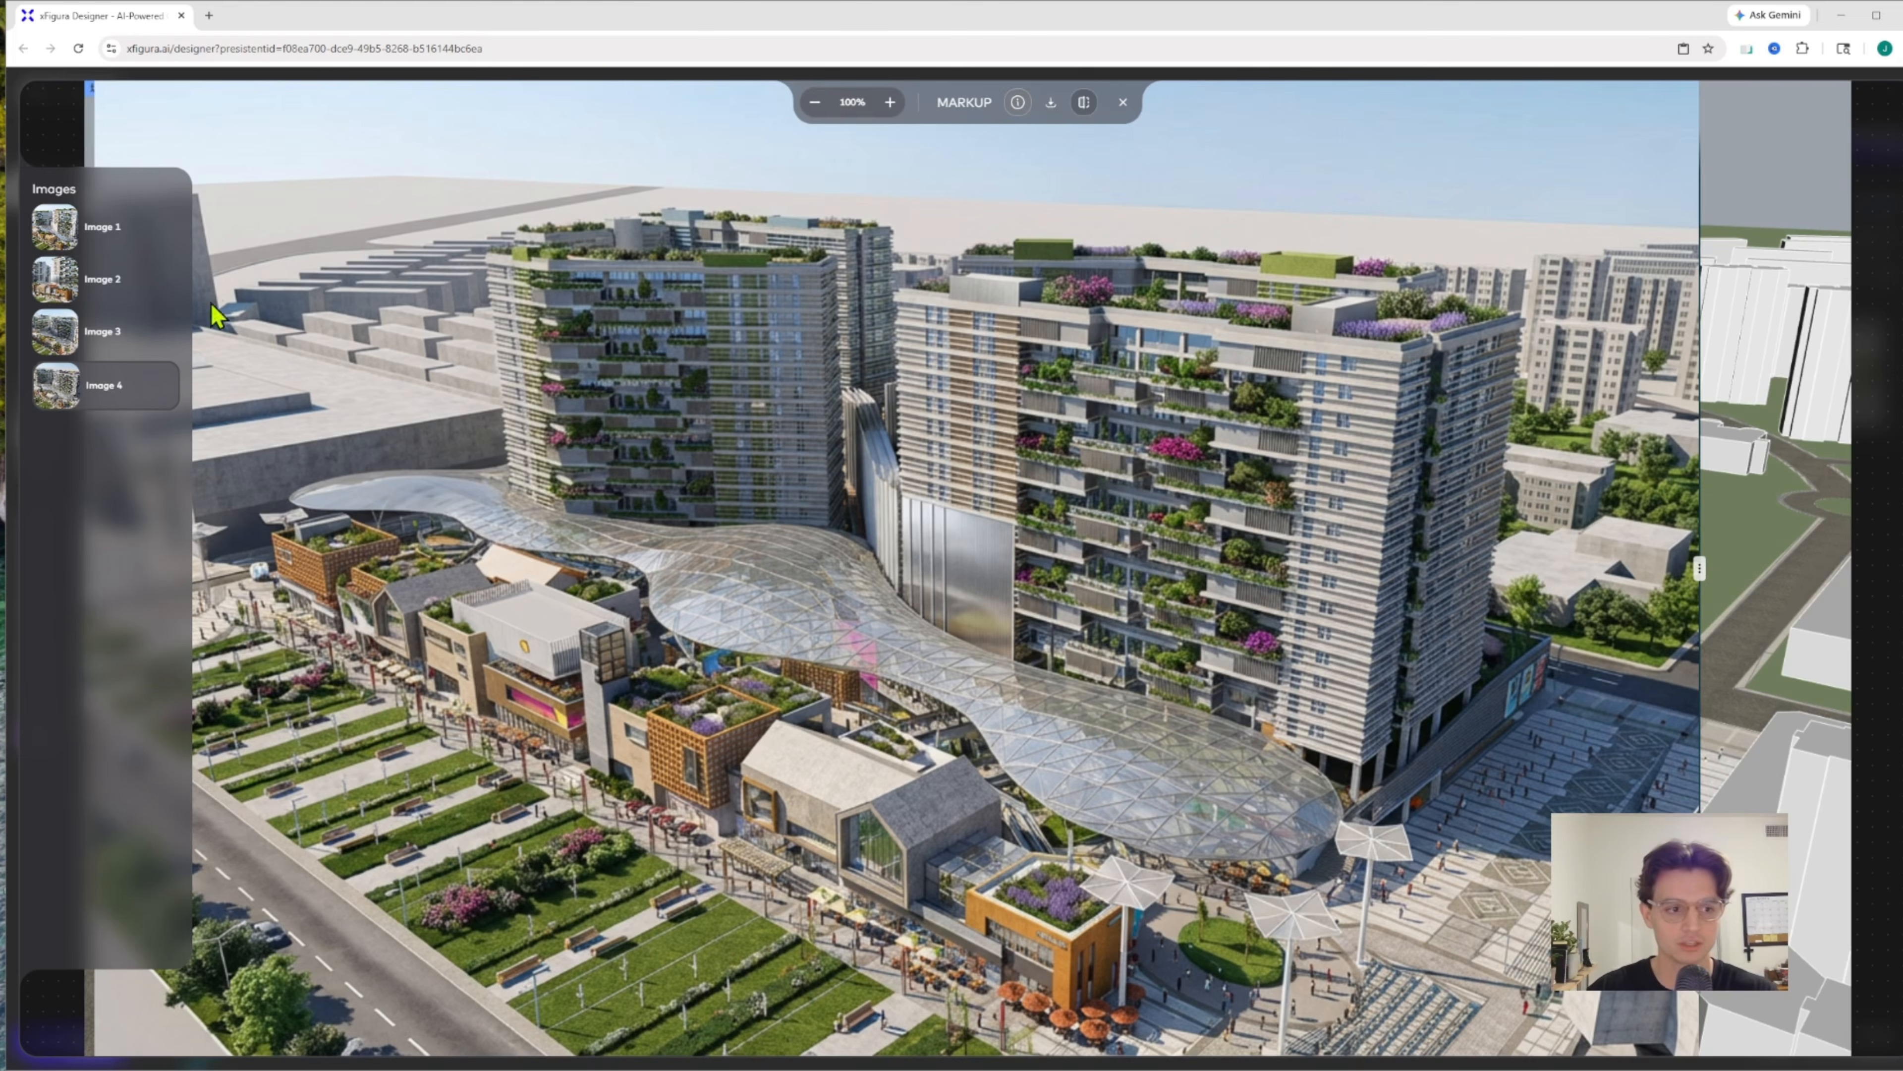
Recheck Intermediate Image 3 against Image 1 in the comparison view, return to Image 3 and close the viewer
left_click(139, 333)
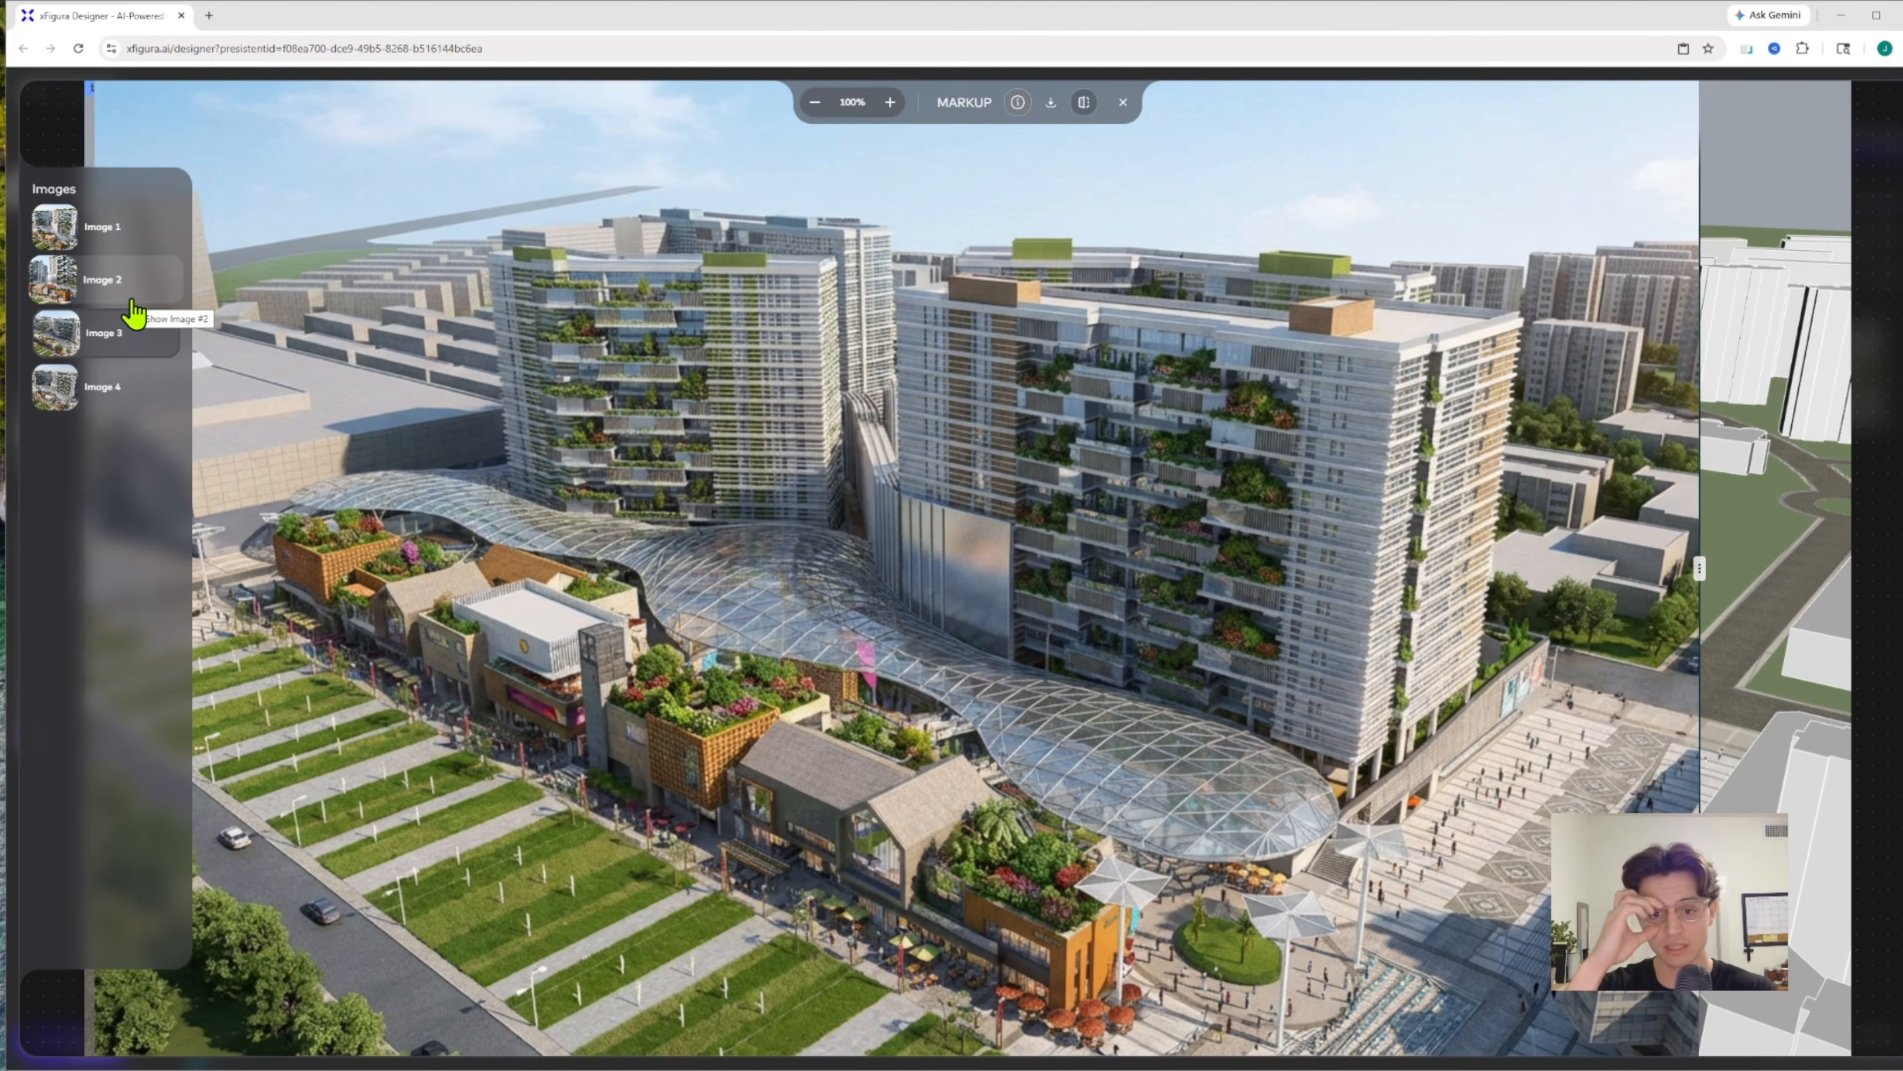
left_click(139, 247)
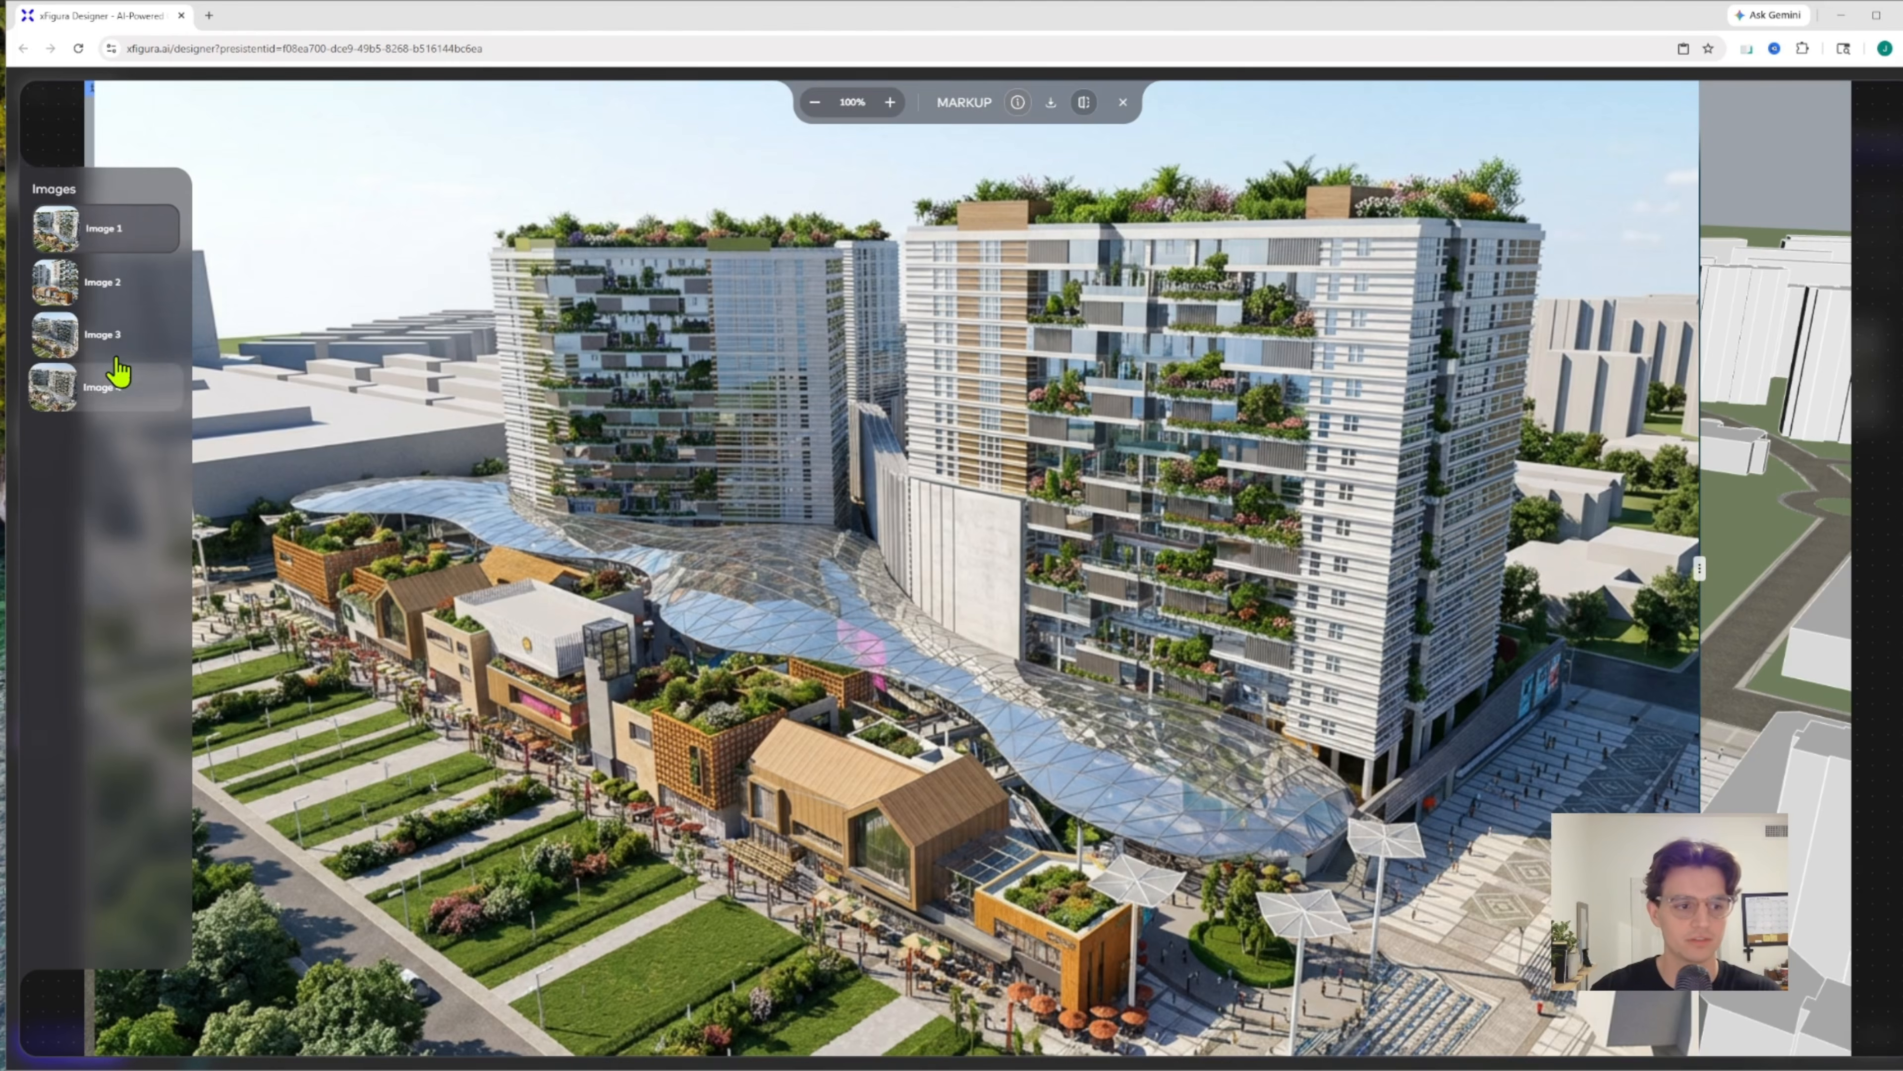
left_click(120, 341)
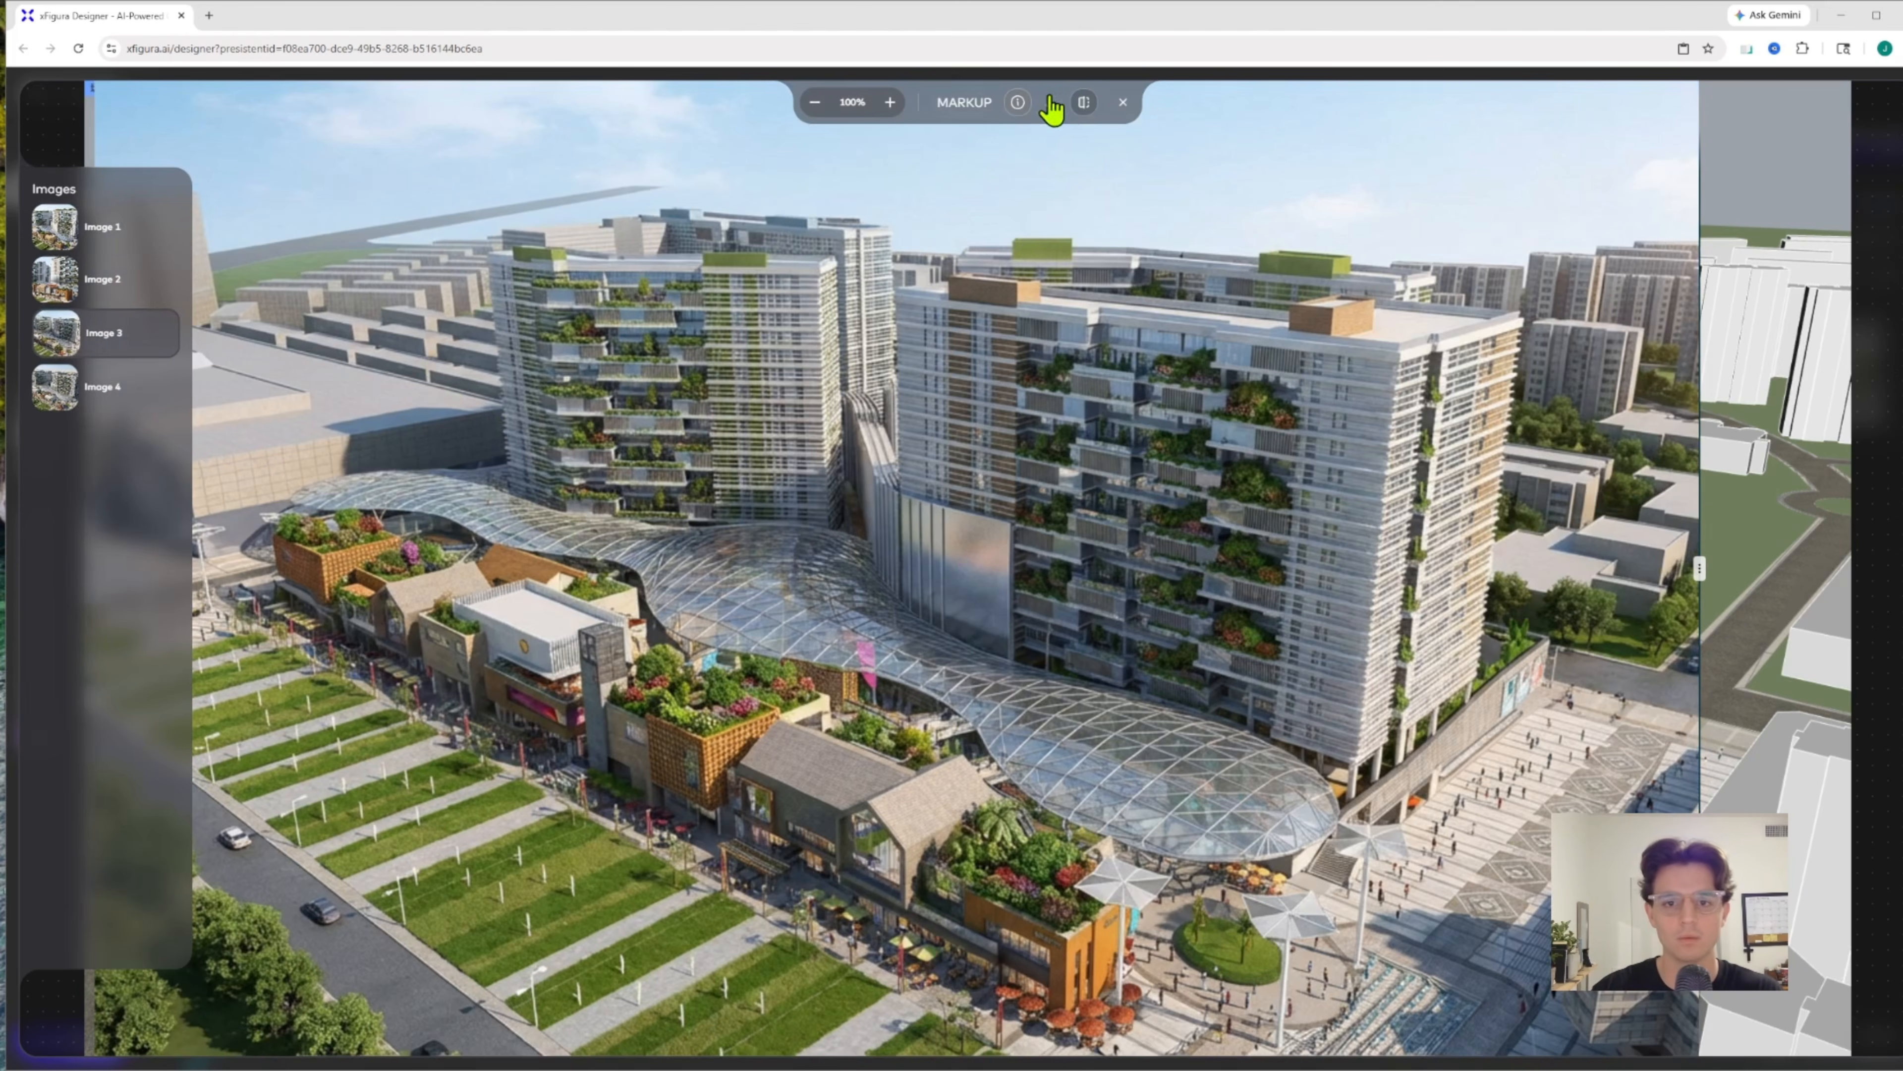
left_click(1122, 104)
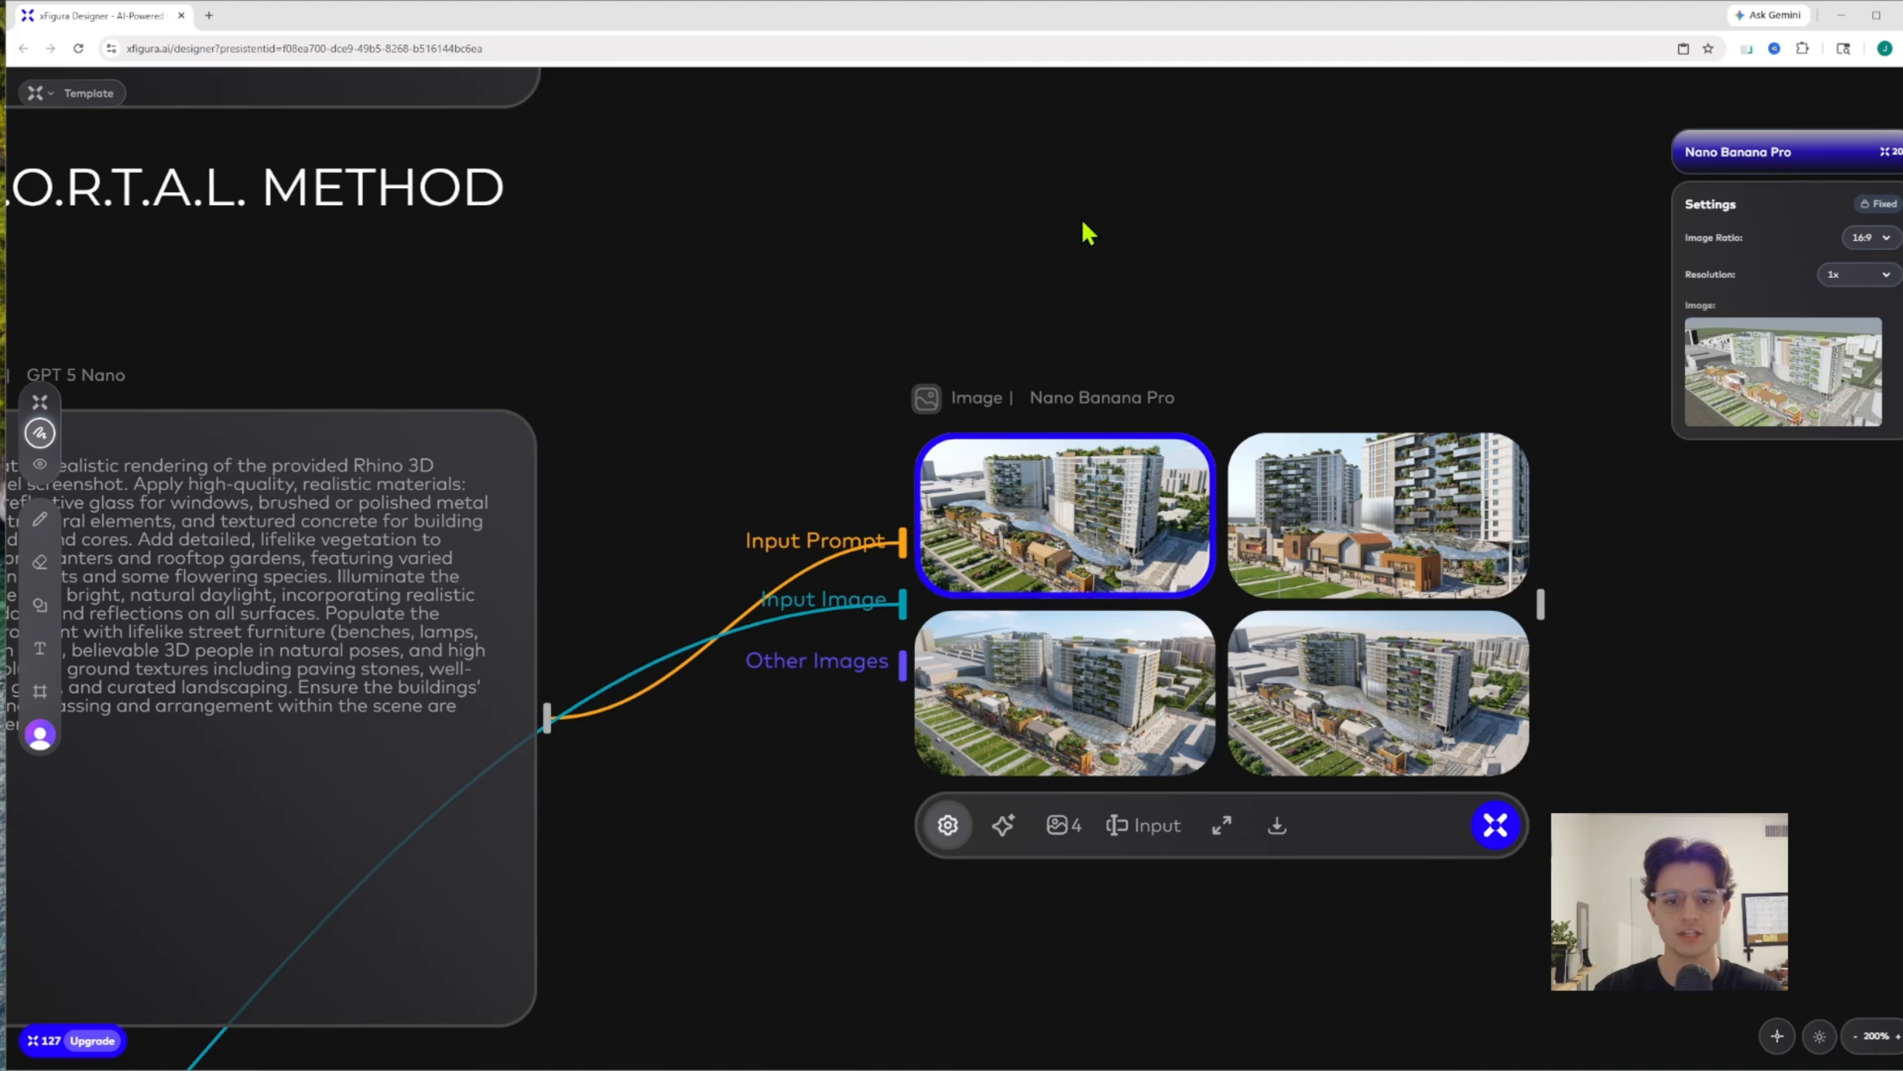
Go to the Advanced text node for the P.O.R.T.A.L. Method and read its structured prompt
scroll(1088, 234, "down", 5)
scroll(1062, 204, "up", 5)
left_click_drag(1069, 422, 1069, 424)
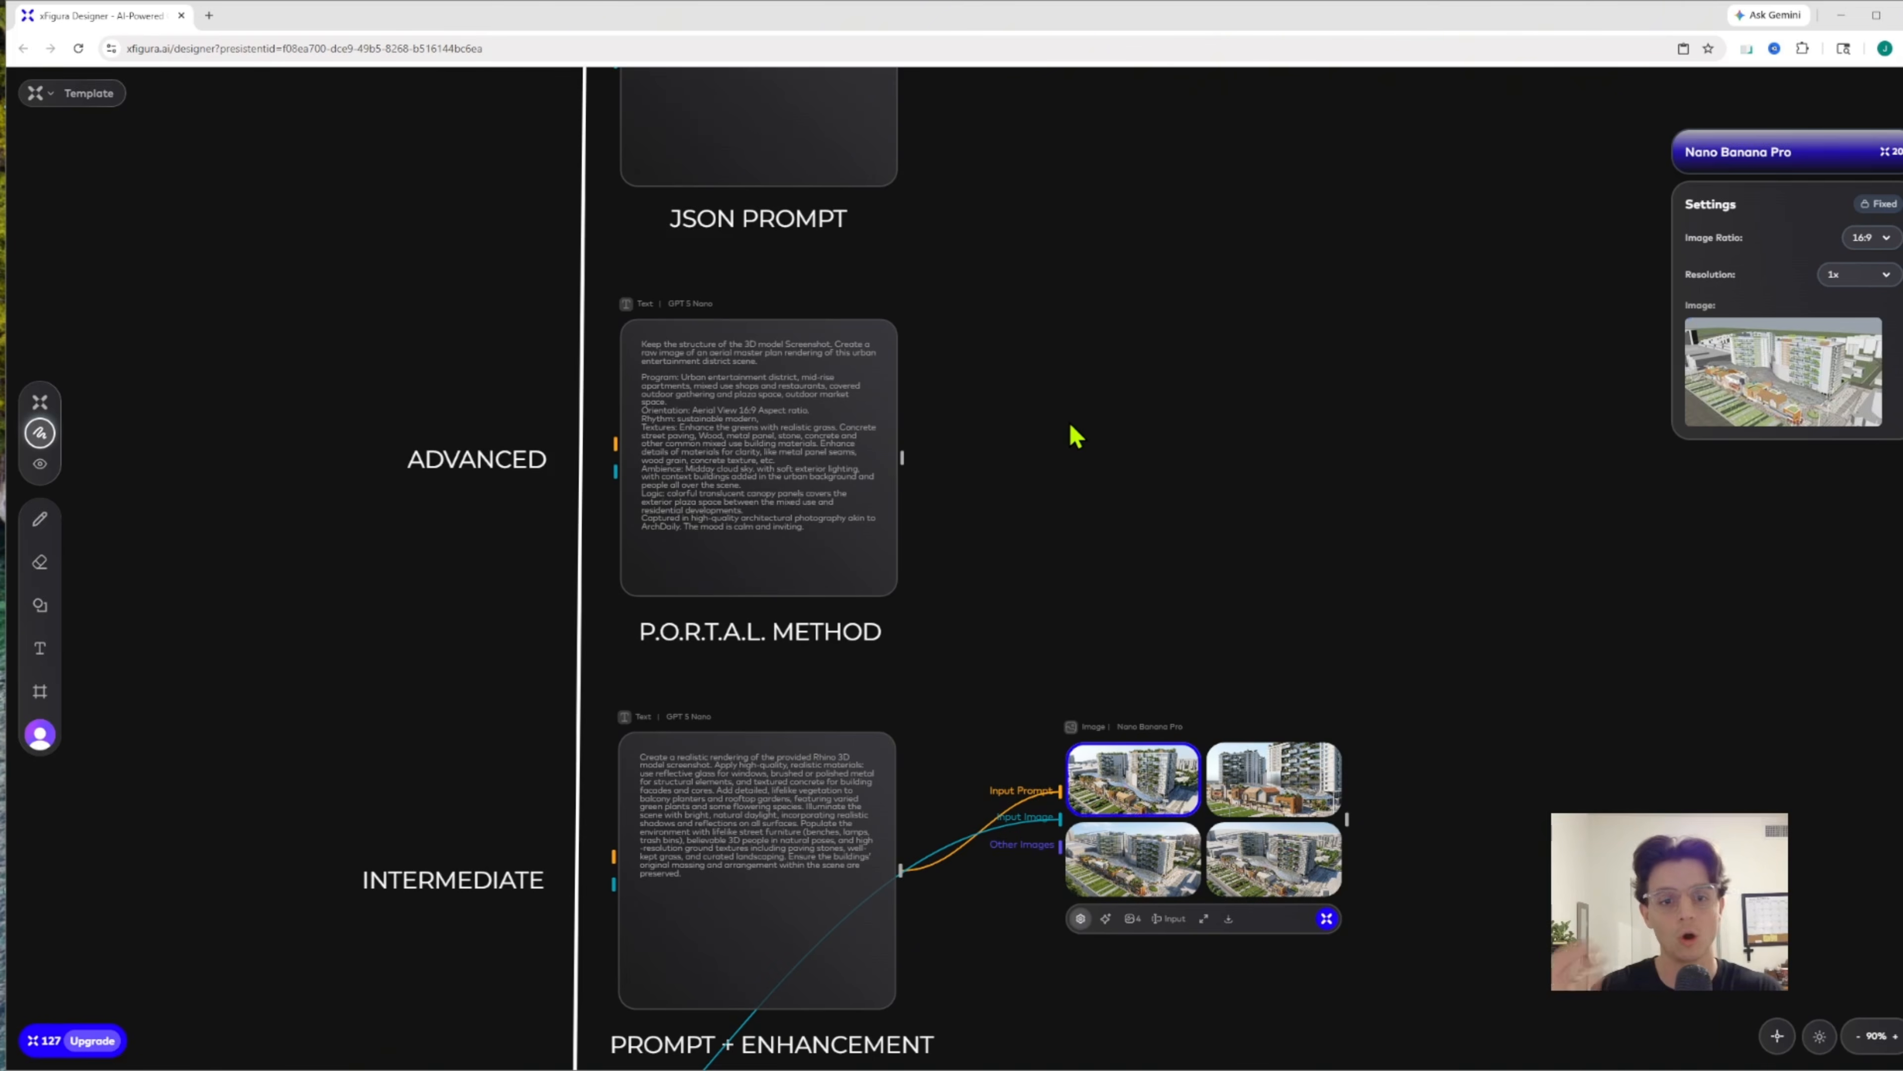
left_click_drag(1118, 499, 1287, 477)
scroll(1240, 515, "down", 2)
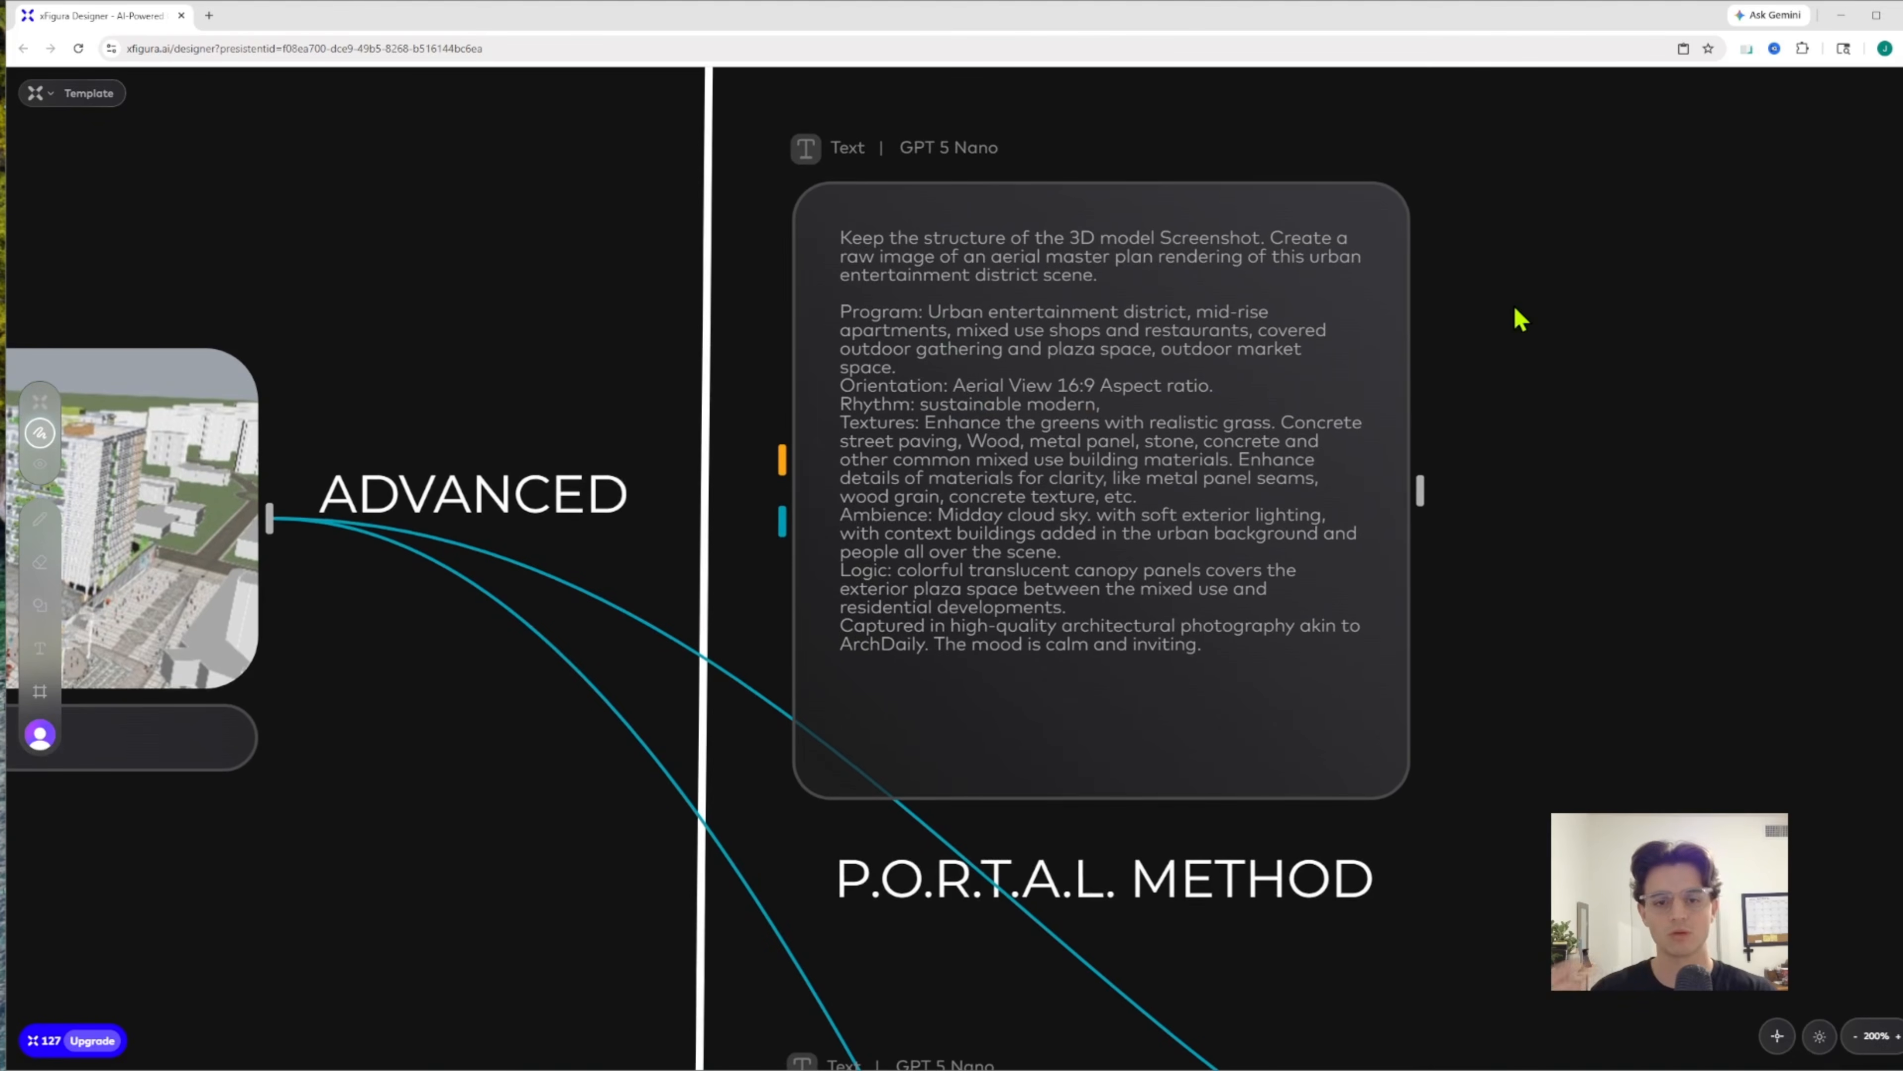
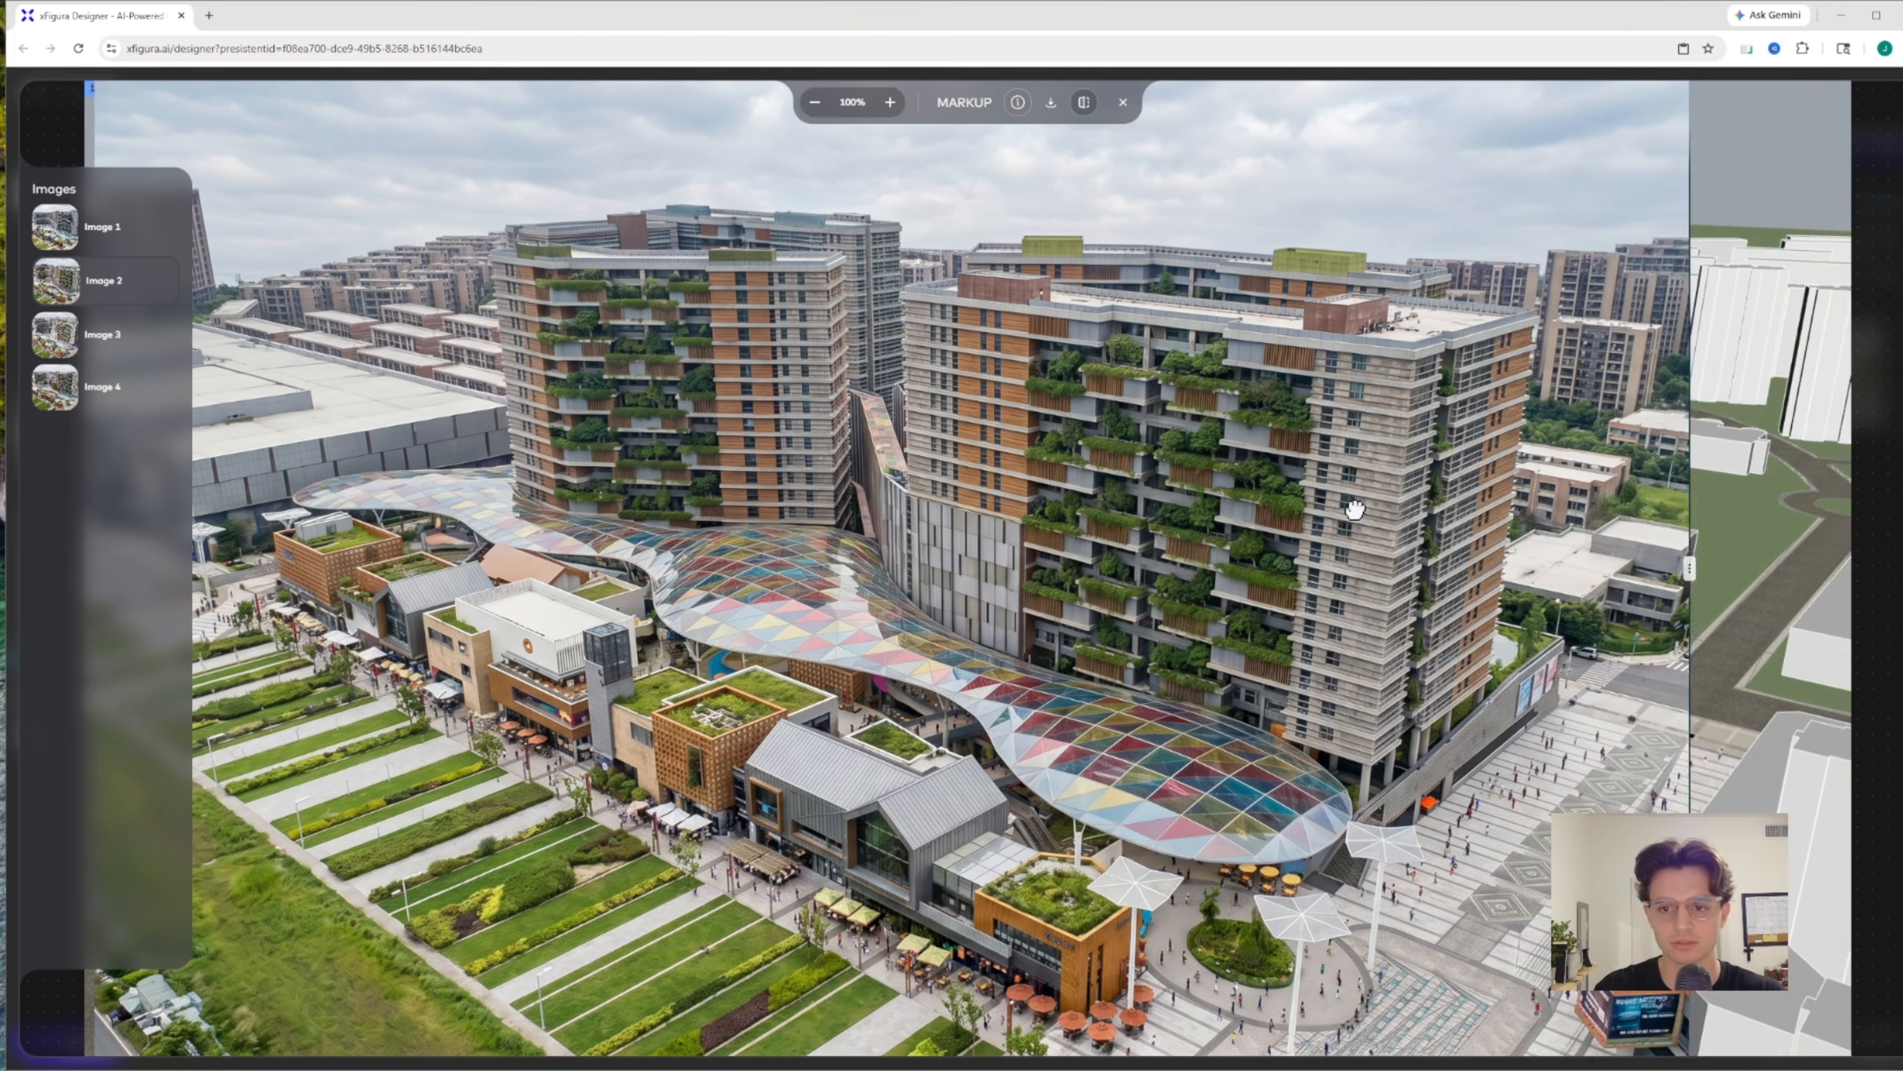
Look at Advanced Images 3 and 4 in the comparison view against the original model screenshot
left_click(138, 350)
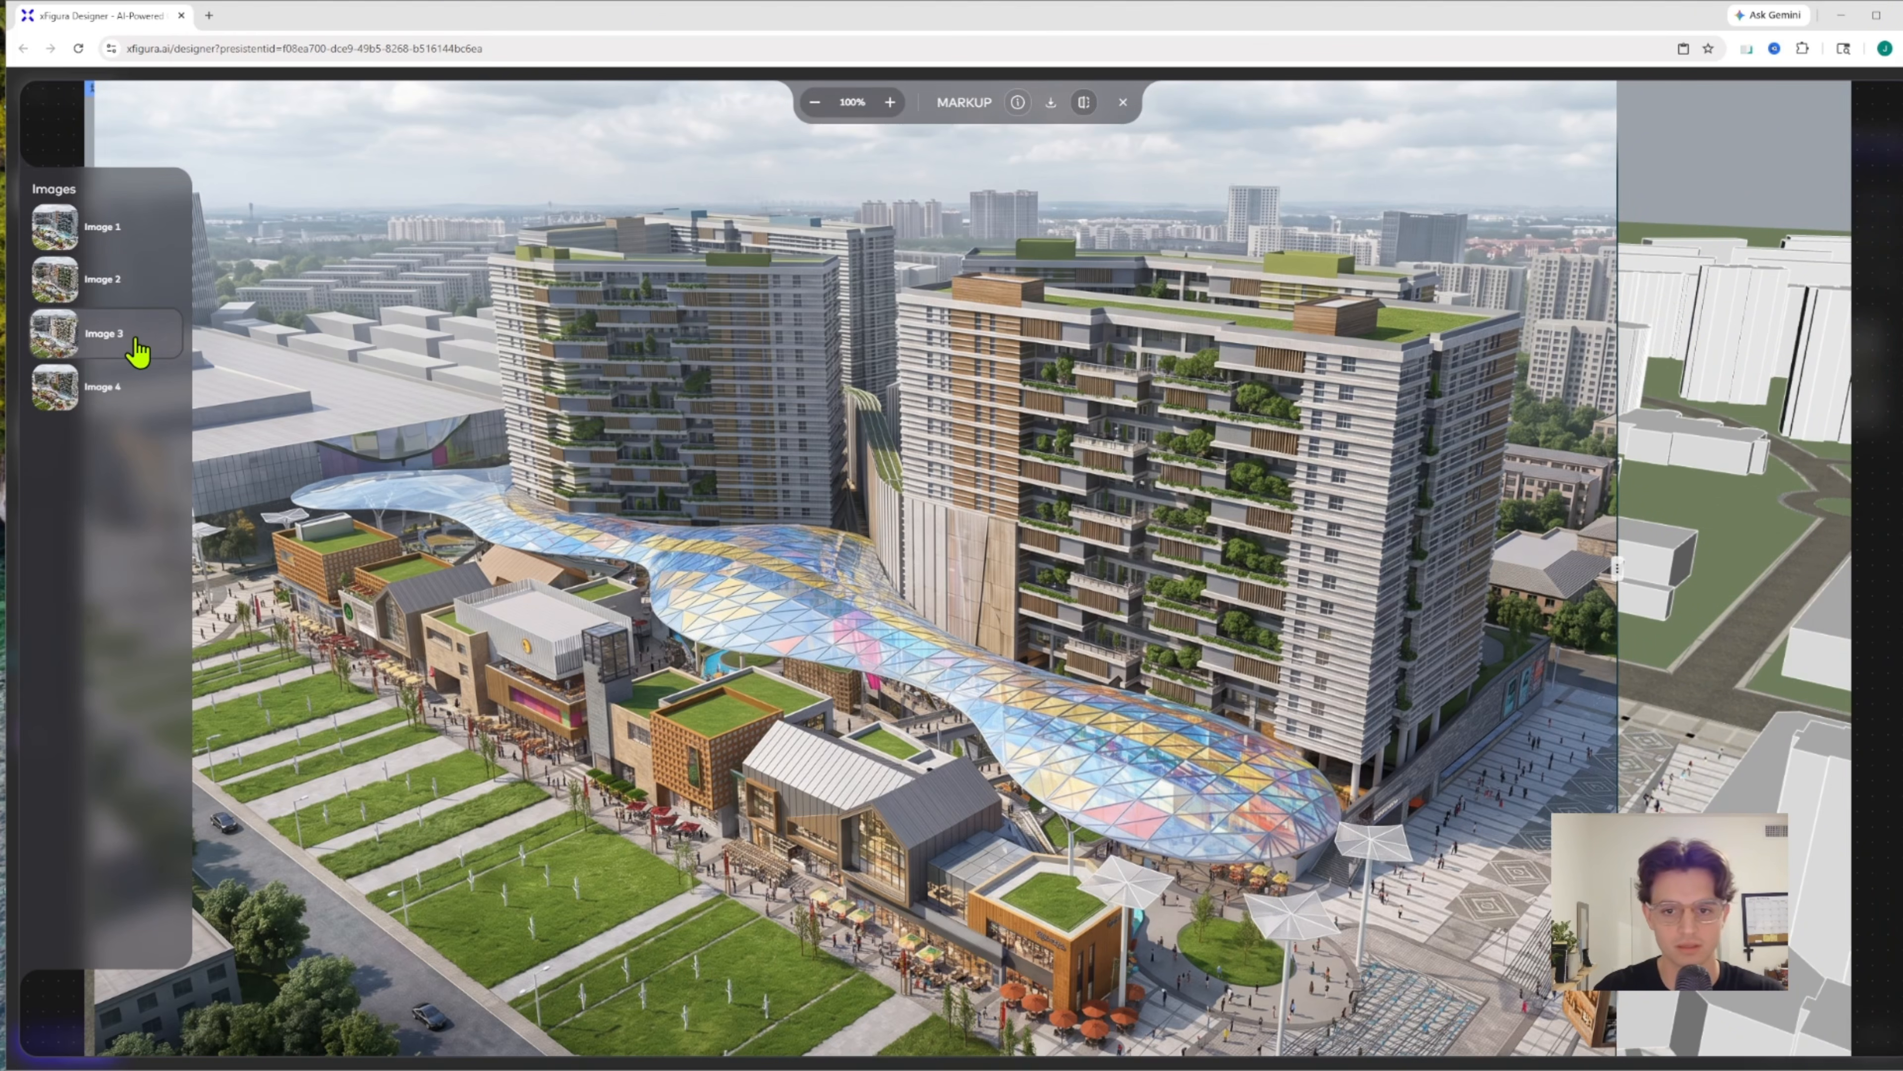
left_click(107, 395)
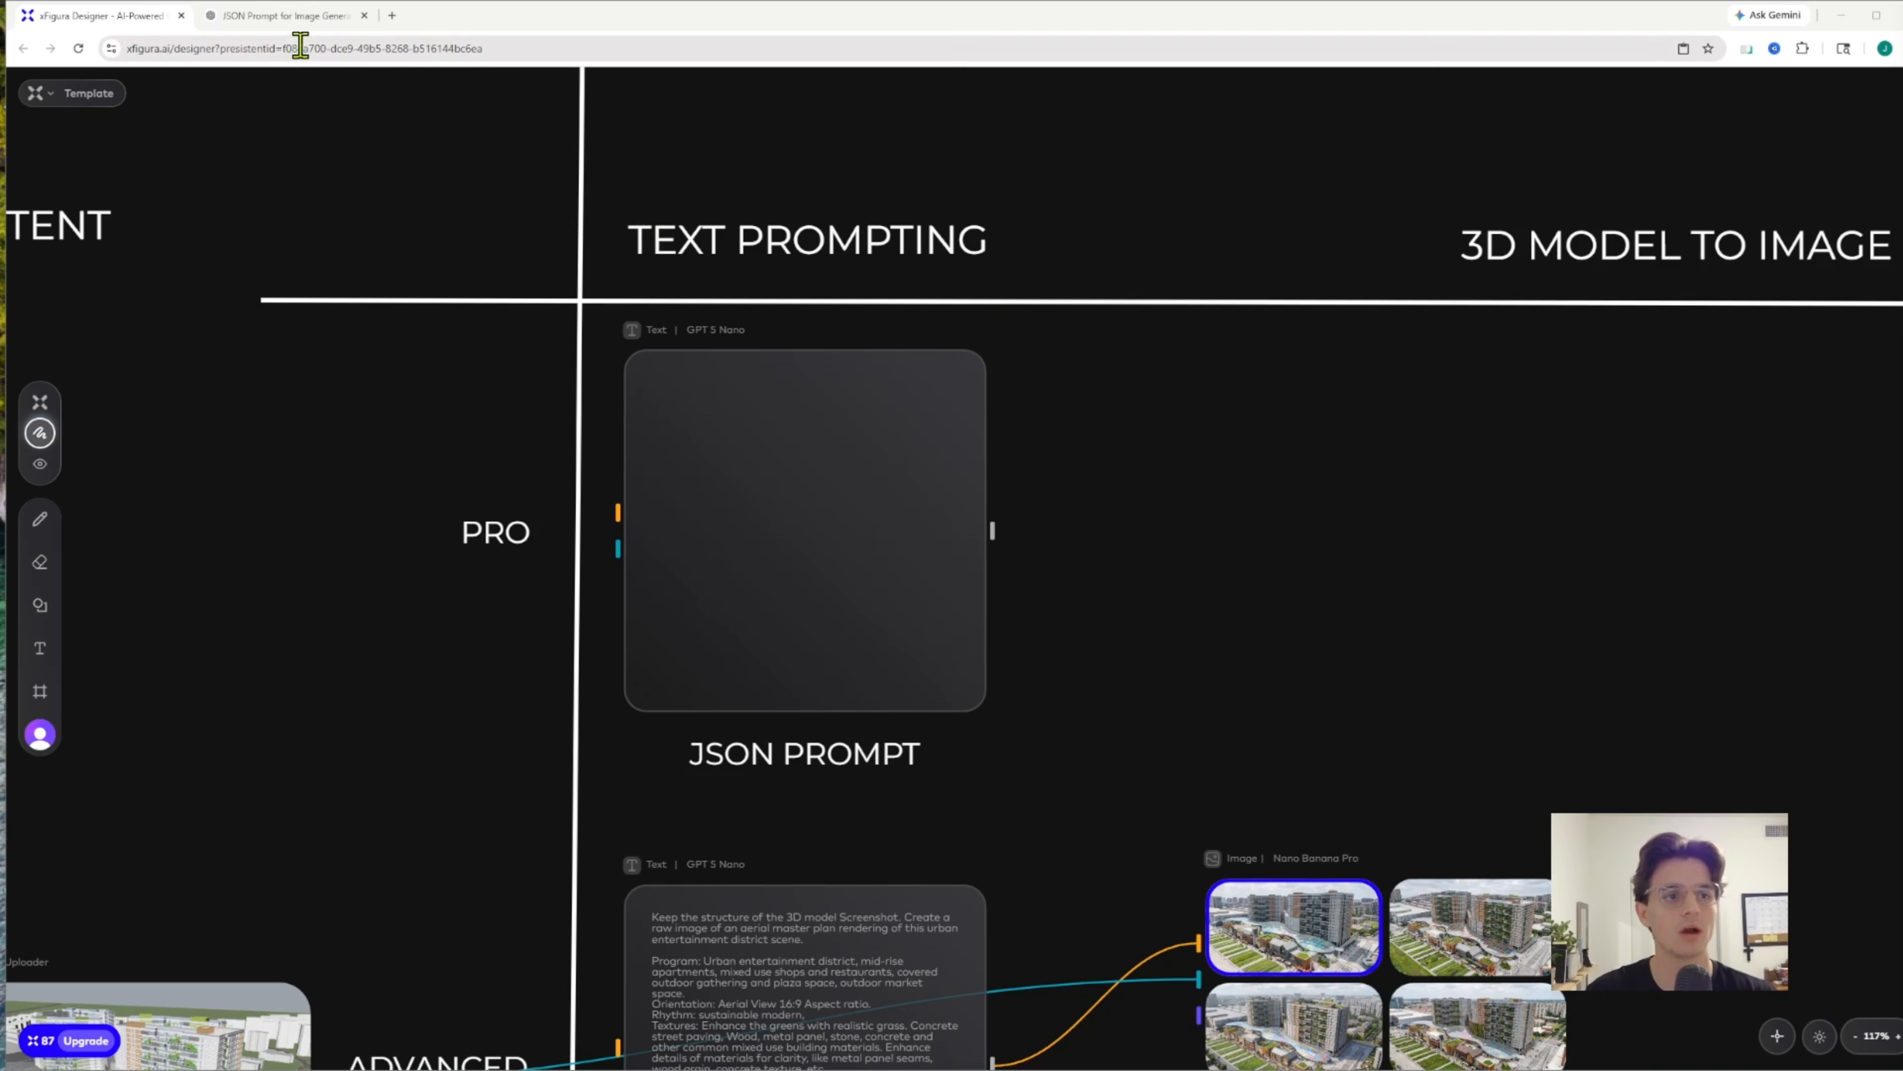
Switch to the ChatGPT conversation, copy the generated JSON prompt for Nano Banana Pro and read through it
left_click(317, 18)
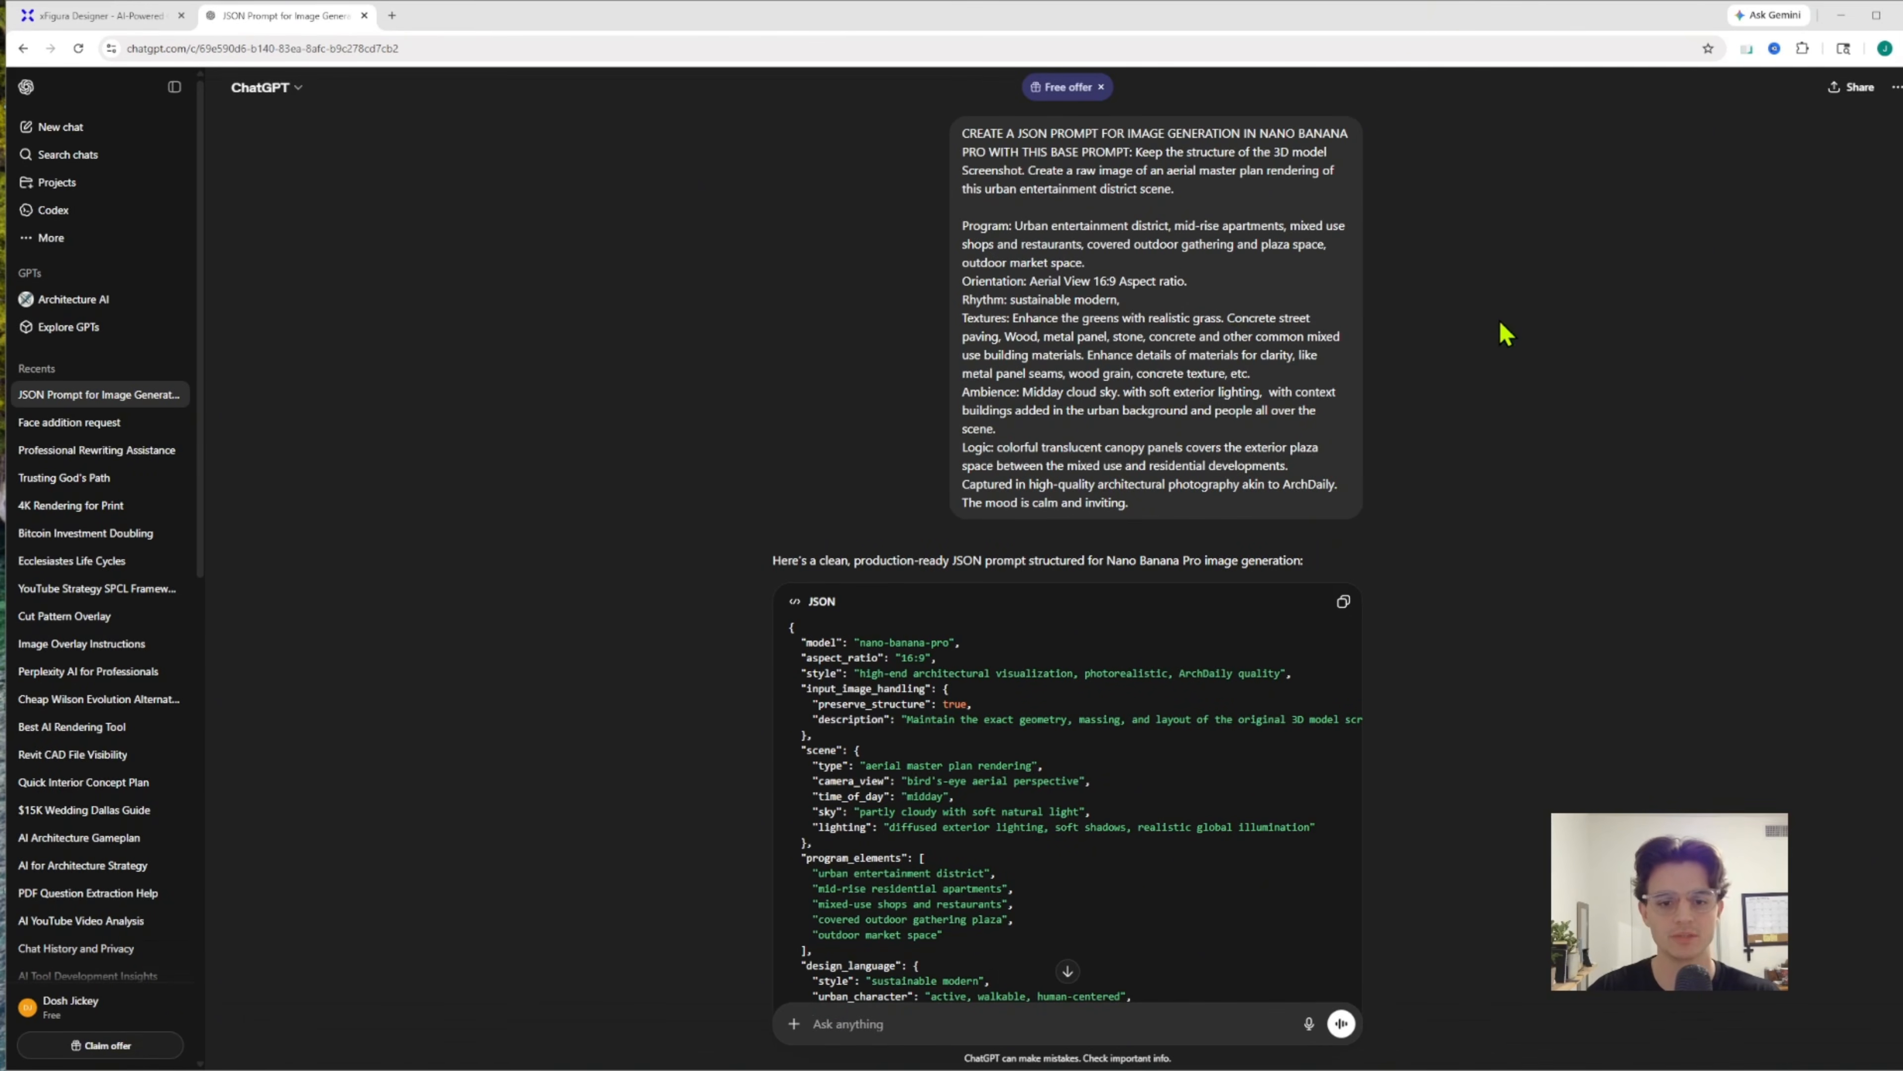
scroll(1536, 302, "down", 3)
scroll(1536, 303, "down", 3)
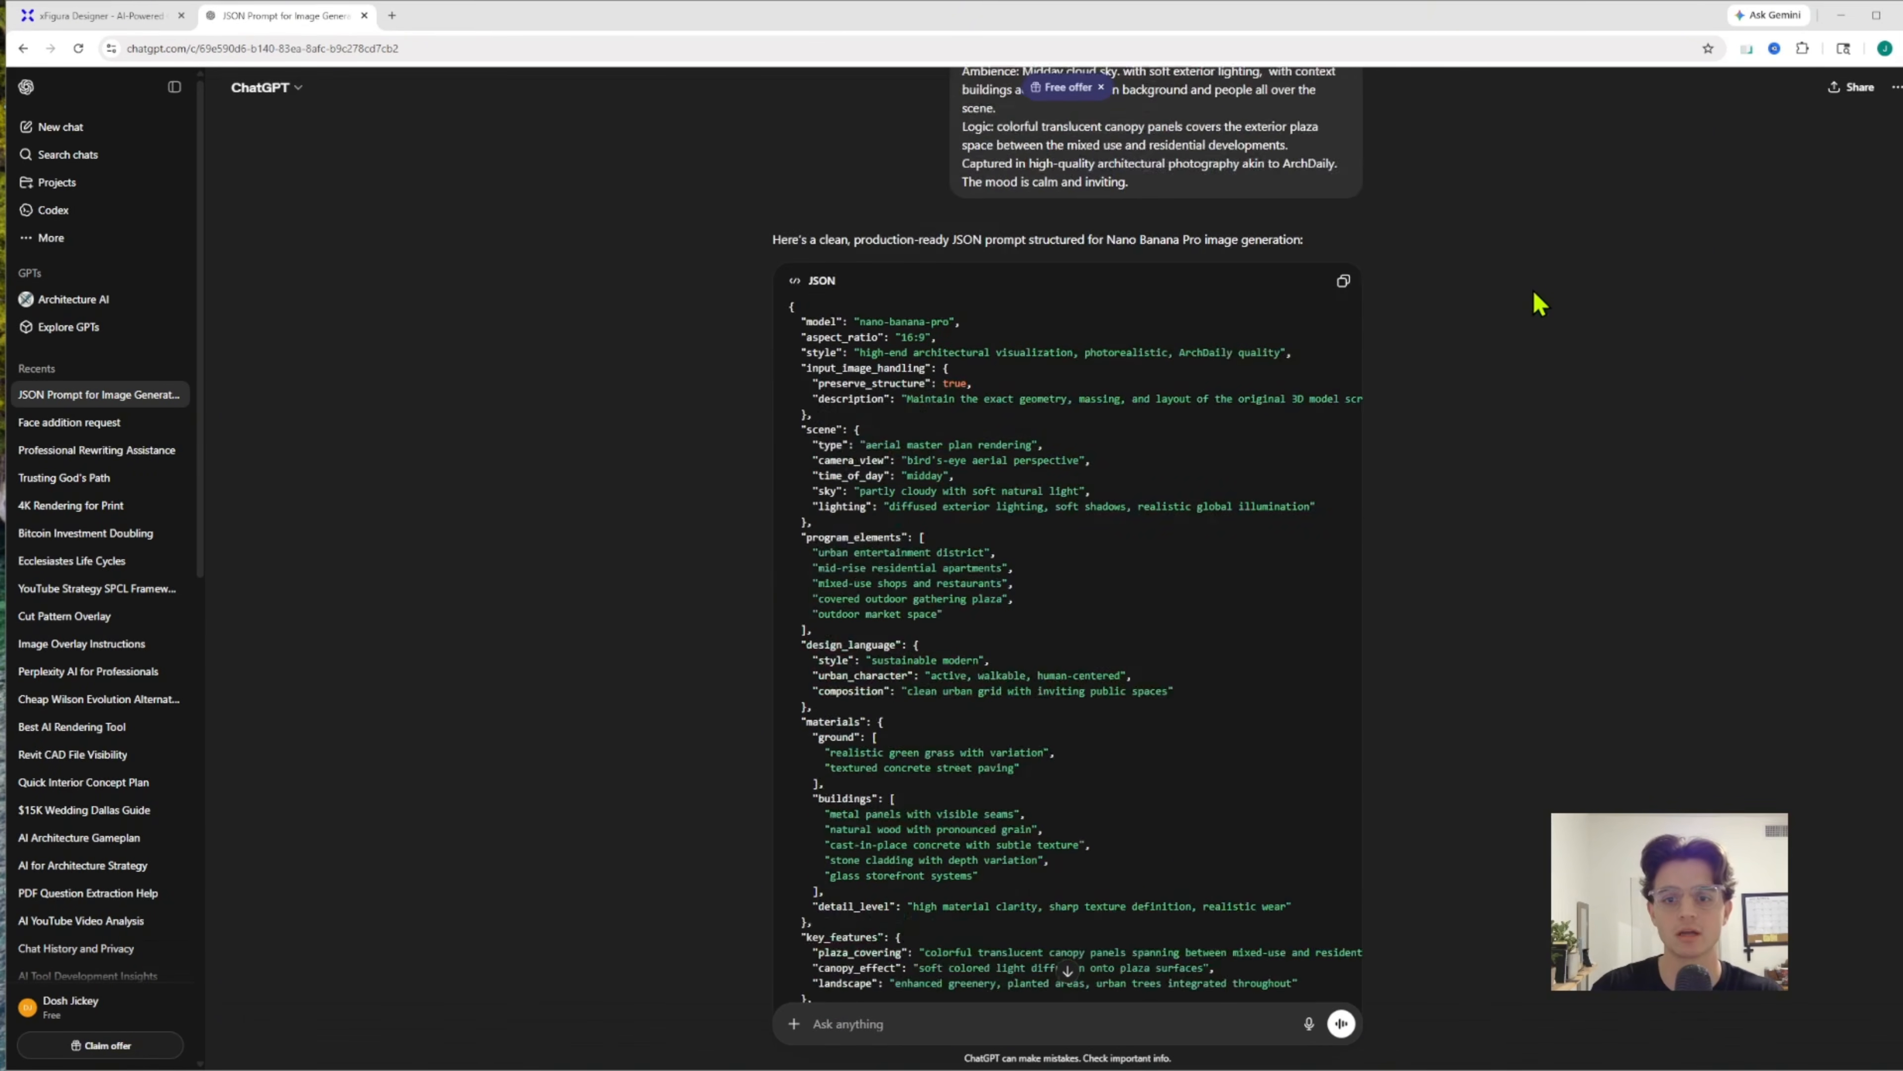
left_click(1345, 194)
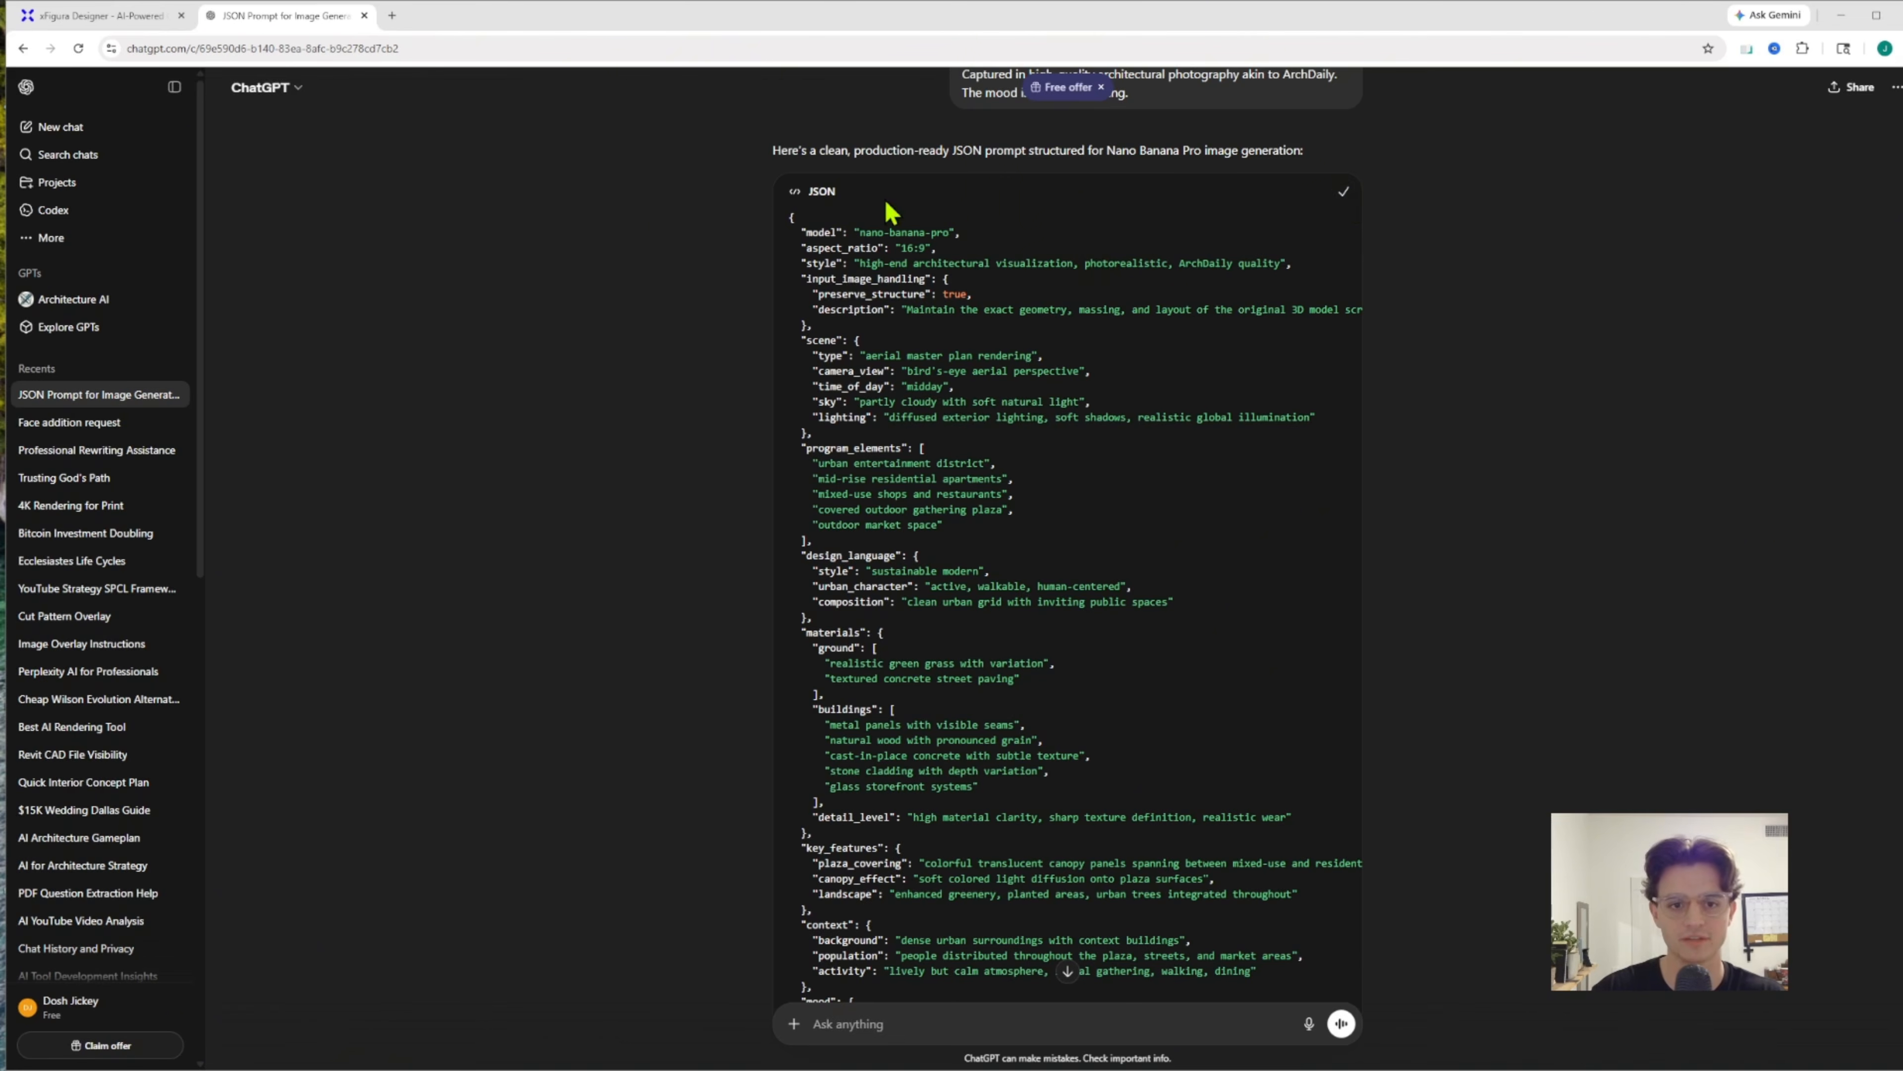
scroll(825, 232, "down", 4)
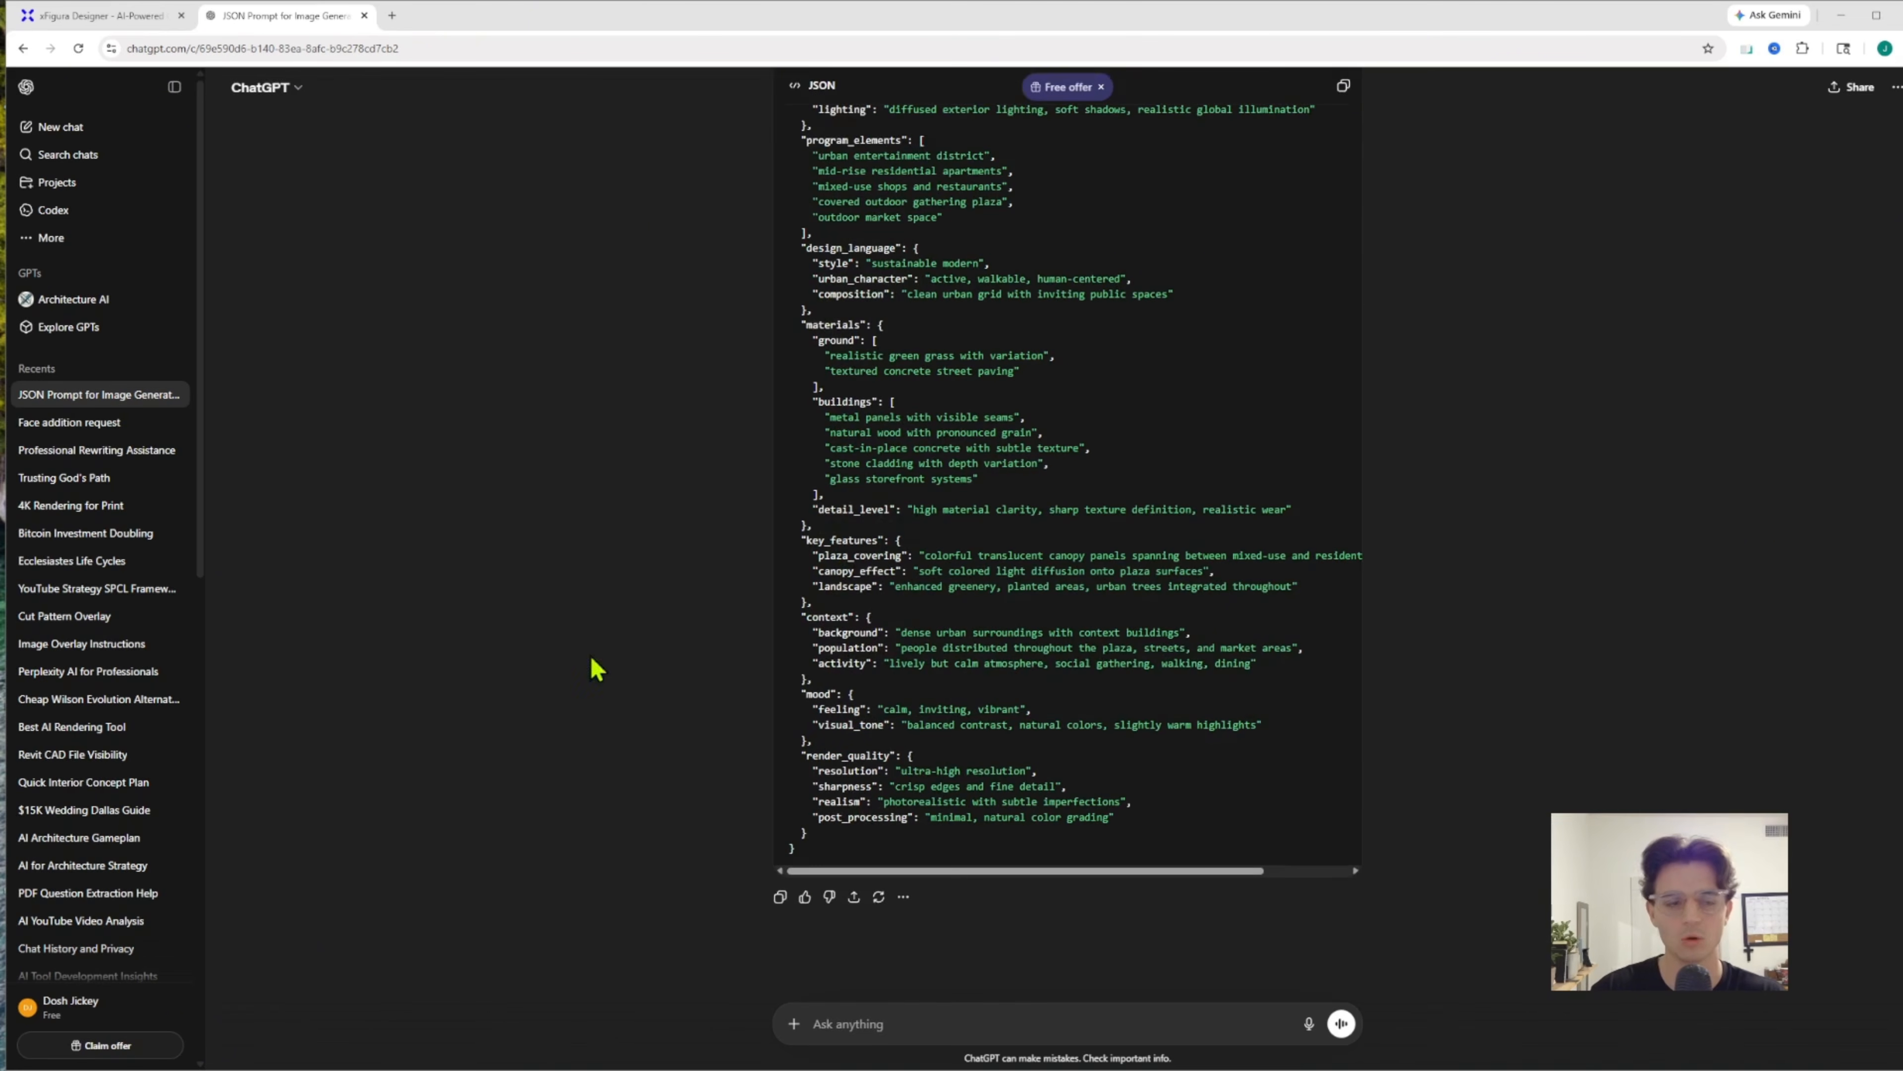
Return to xFigura, paste the JSON prompt into the empty Pro text node and add an image node beside it
left_click(120, 21)
left_click(281, 15)
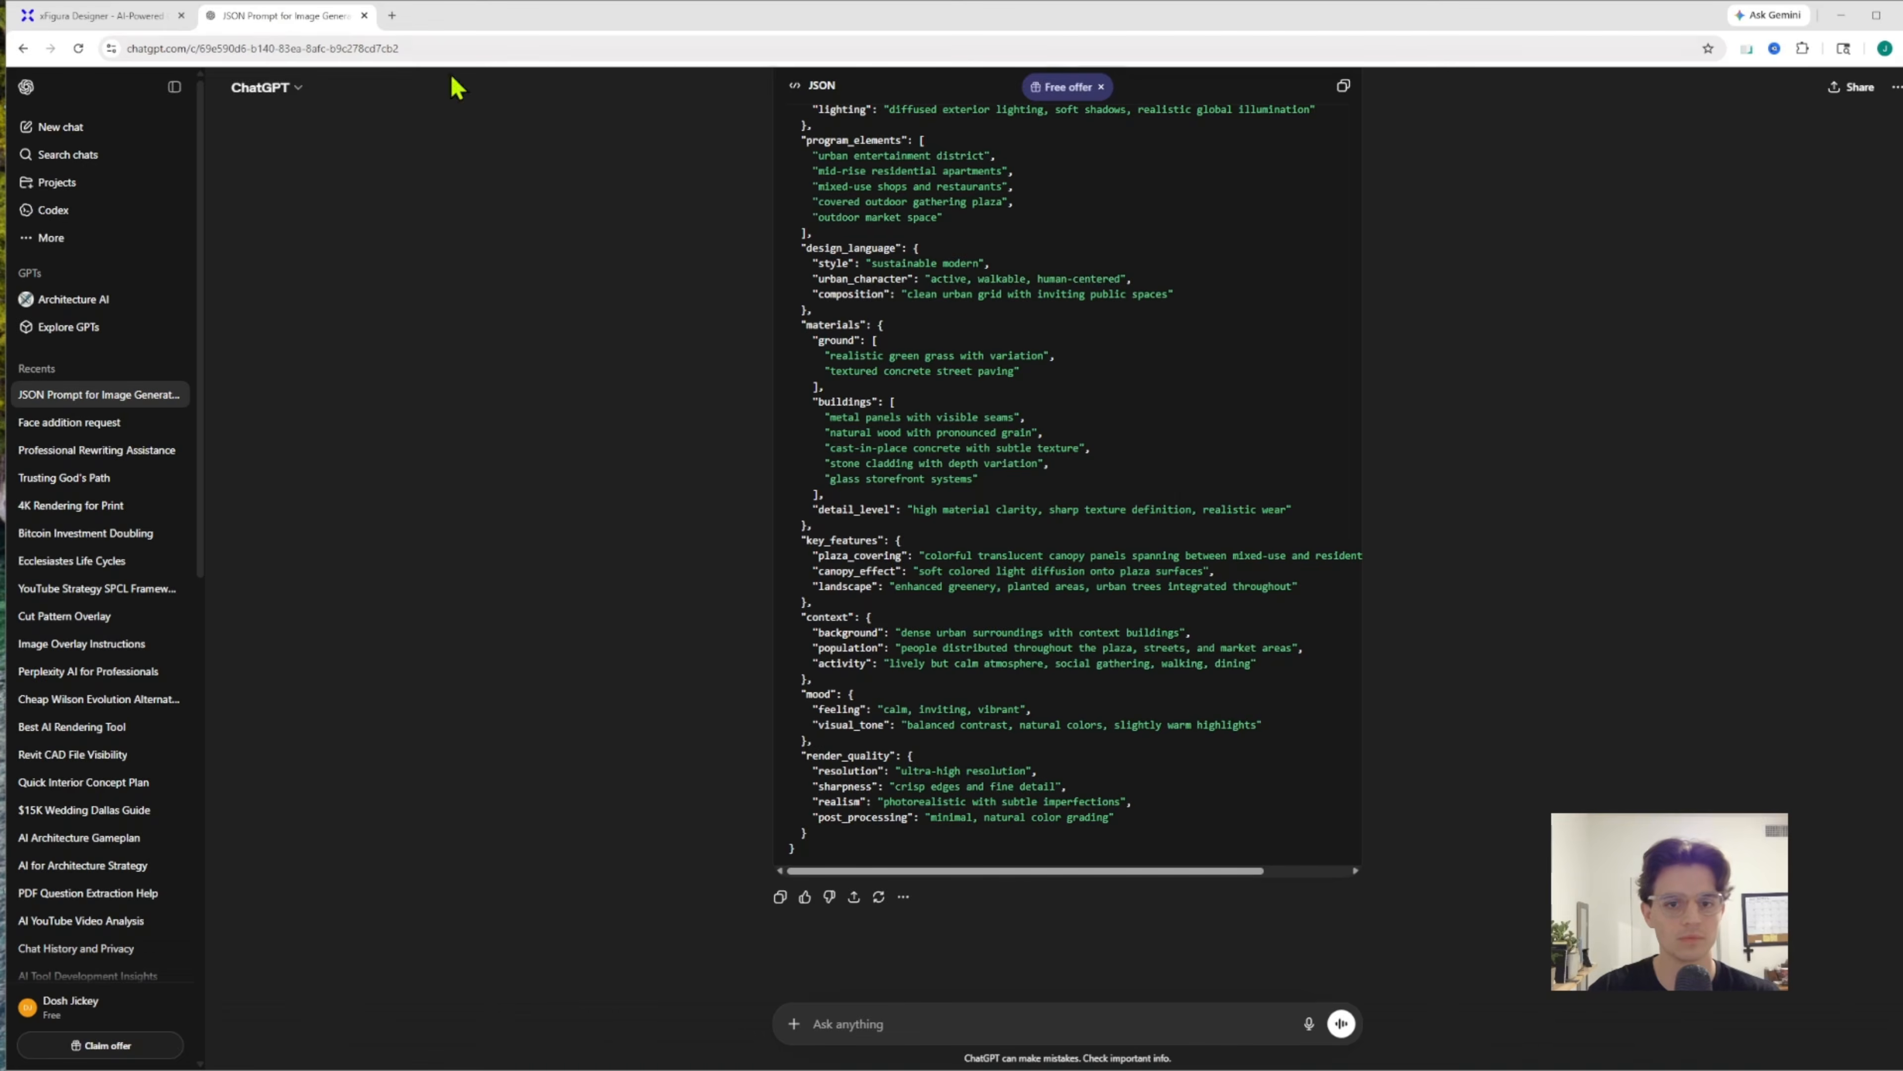
left_click(138, 21)
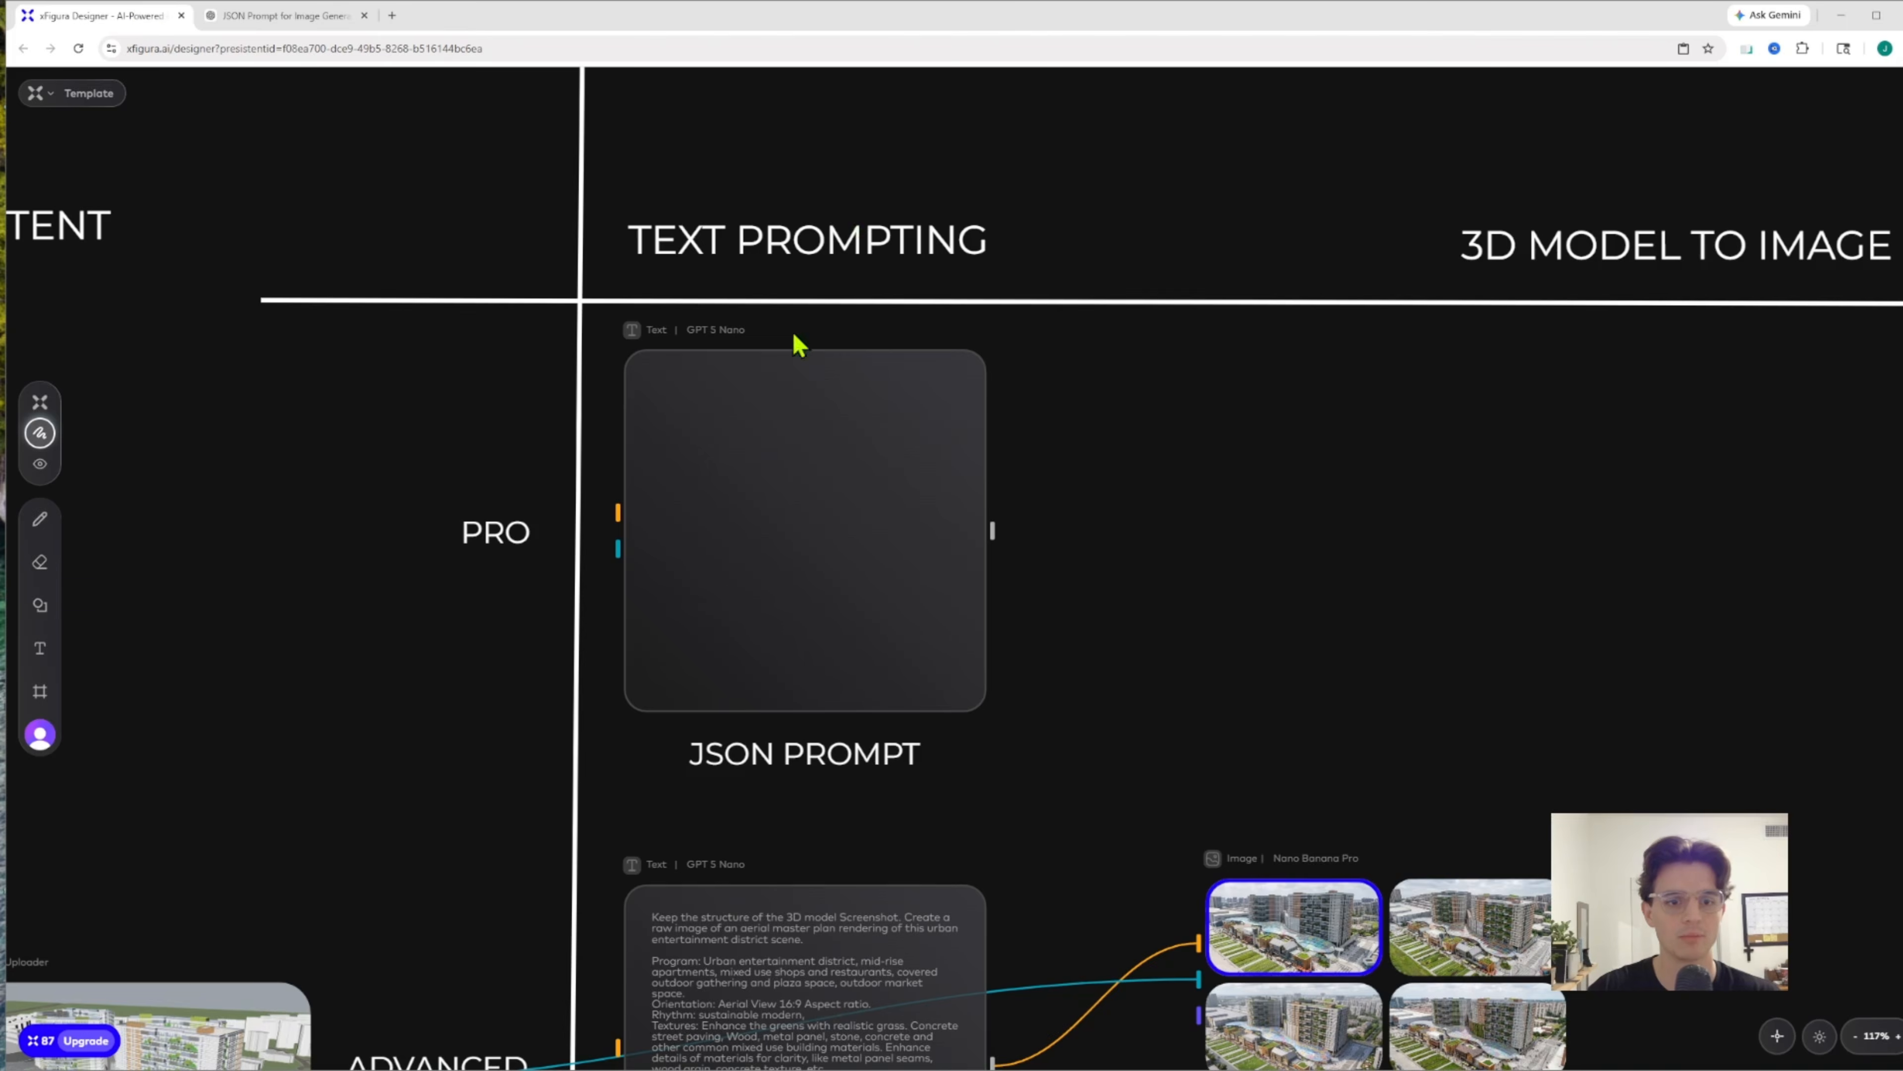
left_click(746, 468)
key("ctrl+v")
left_click(1296, 510)
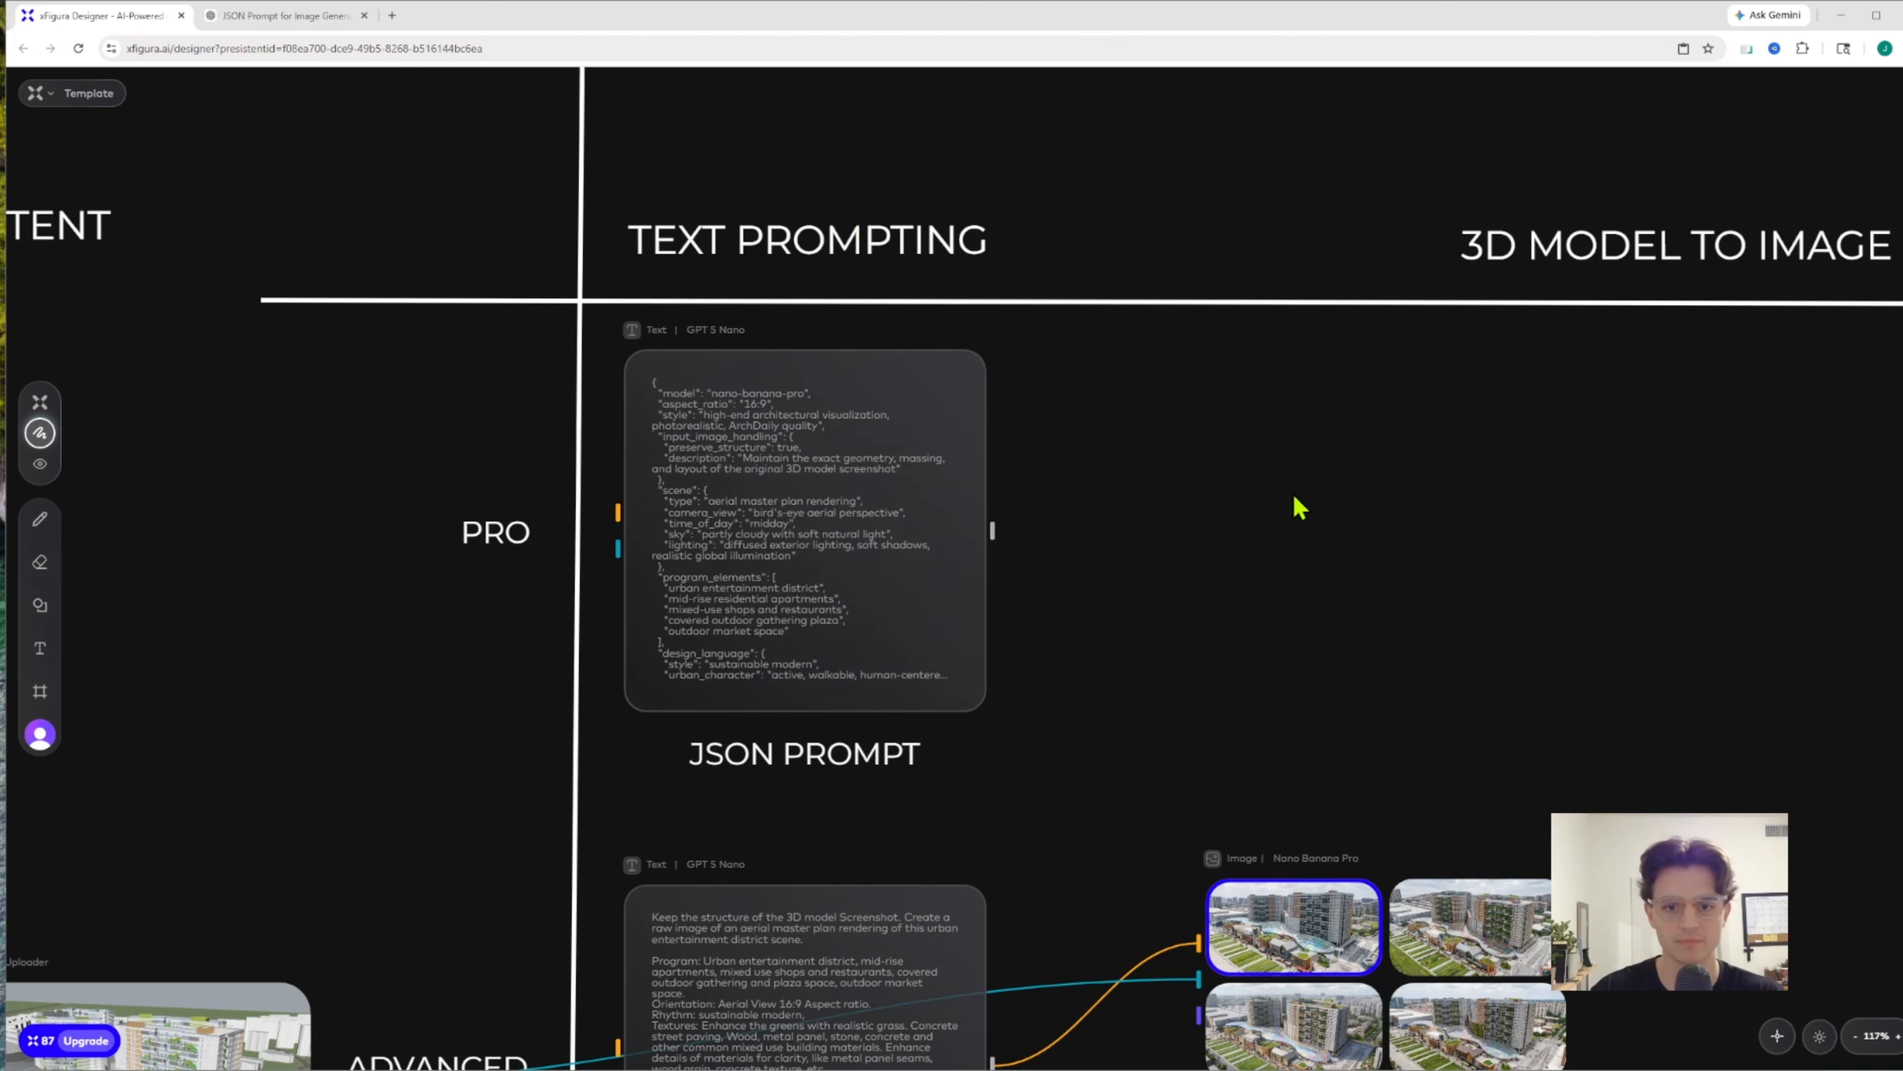
right_click(1295, 497)
left_click(1340, 541)
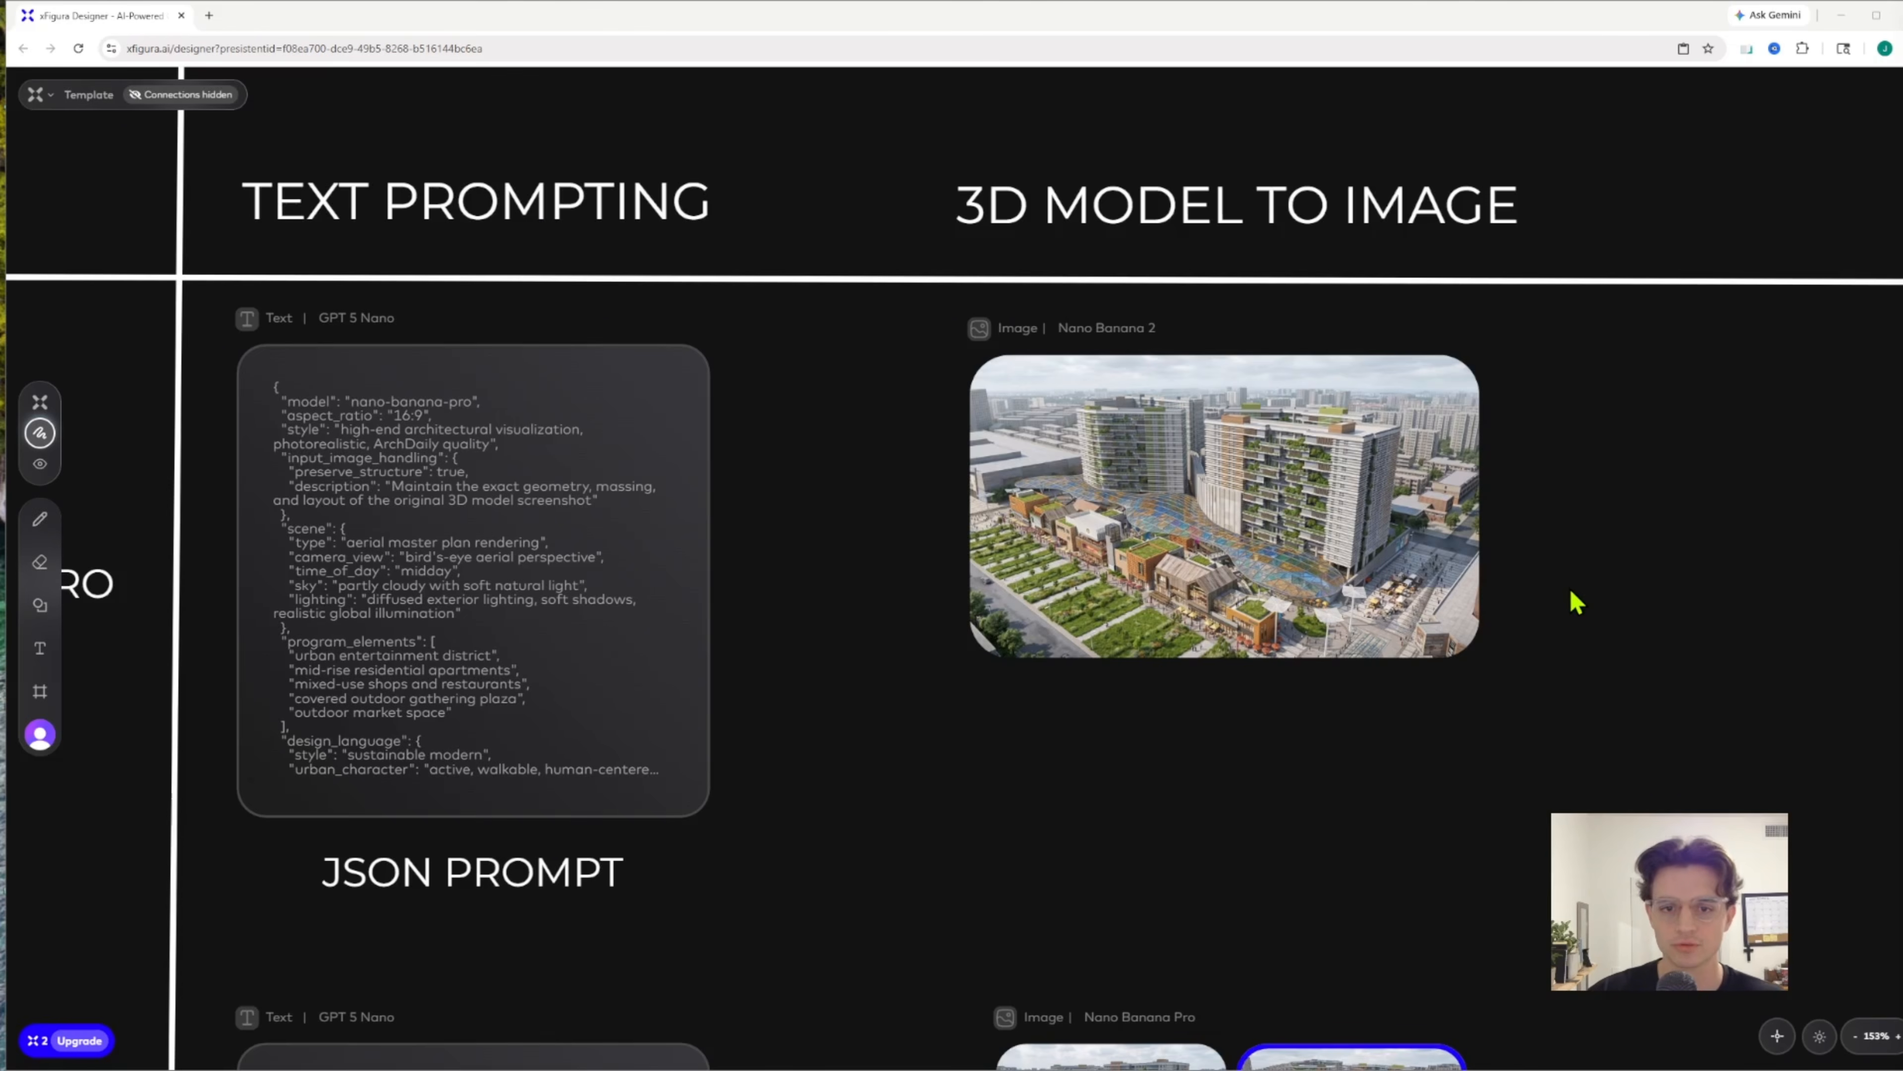
Open the Pro row's Nano Banana 2 rendering full size, compare it with the original screenshot using the slider and close it
left_click(1231, 434)
left_click(1208, 699)
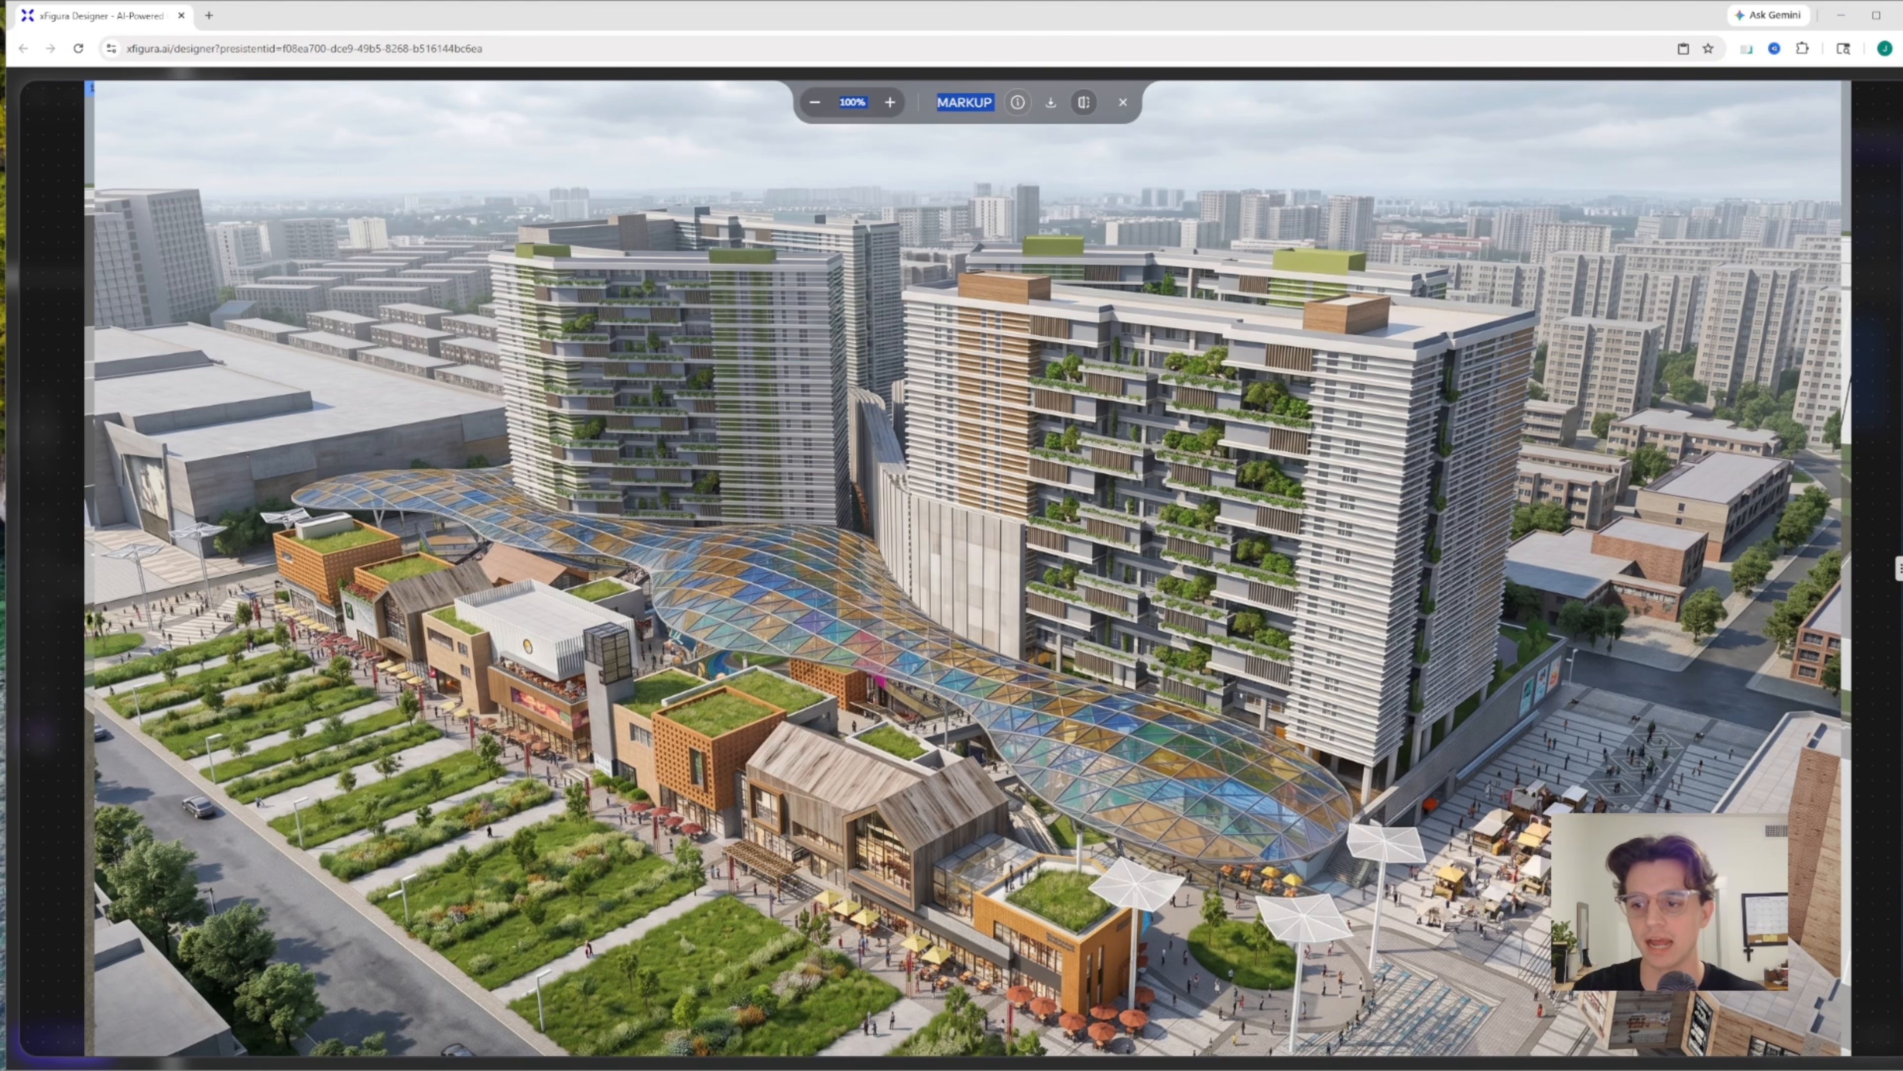
left_click_drag(1895, 567, 1802, 538)
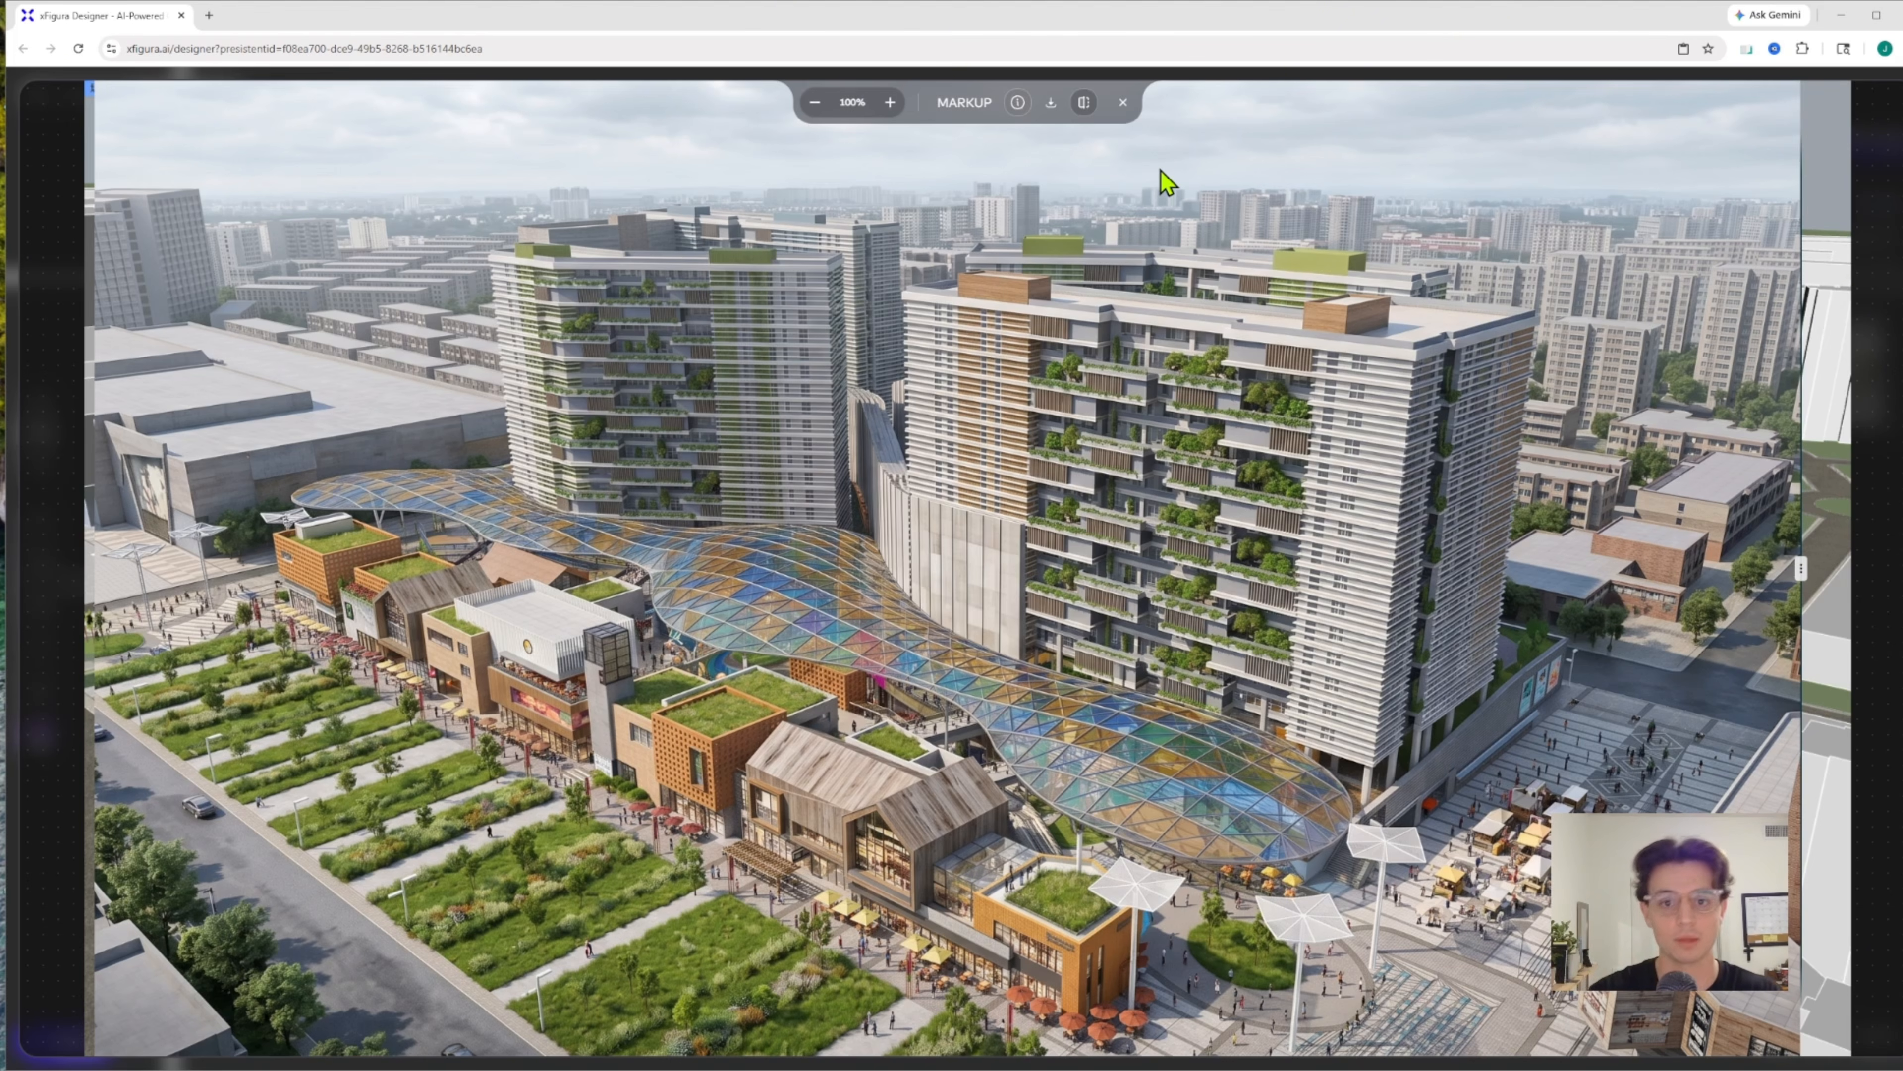
left_click(1123, 105)
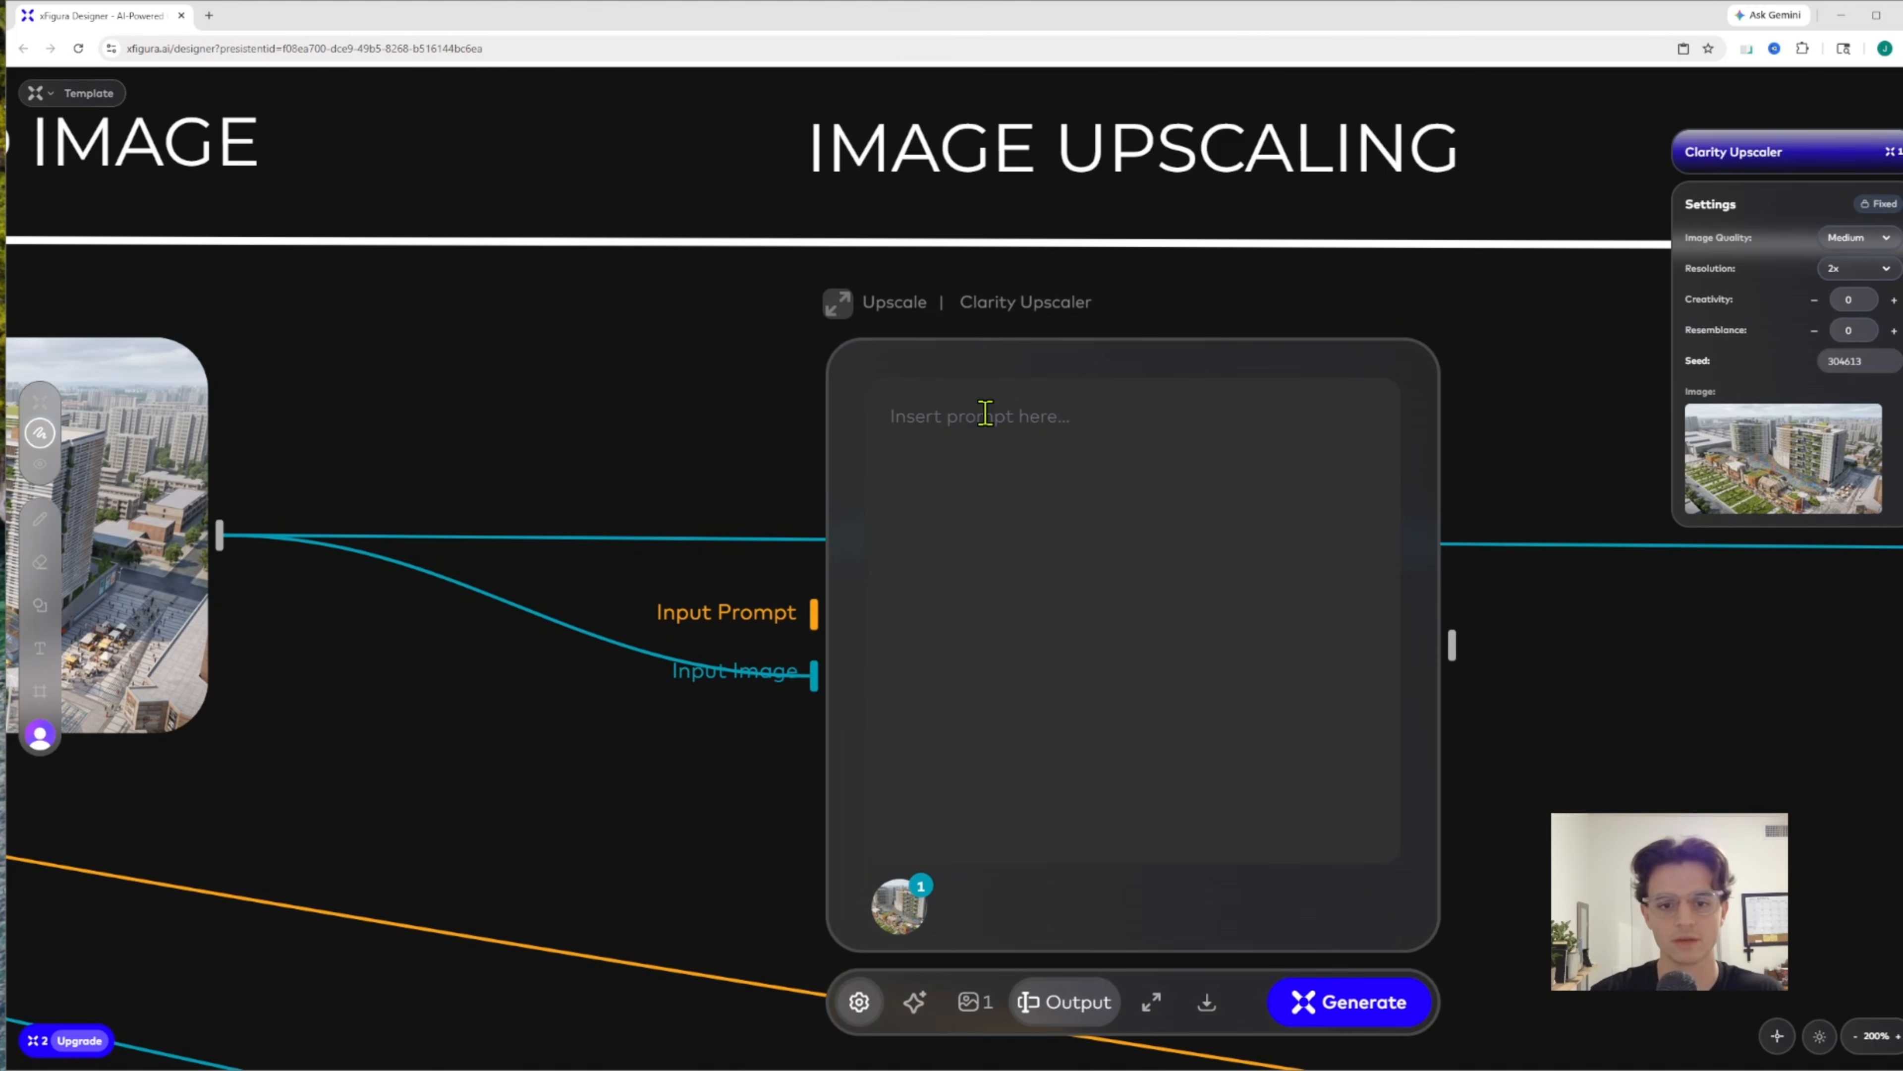
Review the available upscaling models for the Clarity Upscaler node and set its image quality to High
left_click(914, 1002)
scroll(662, 828, "down", 5)
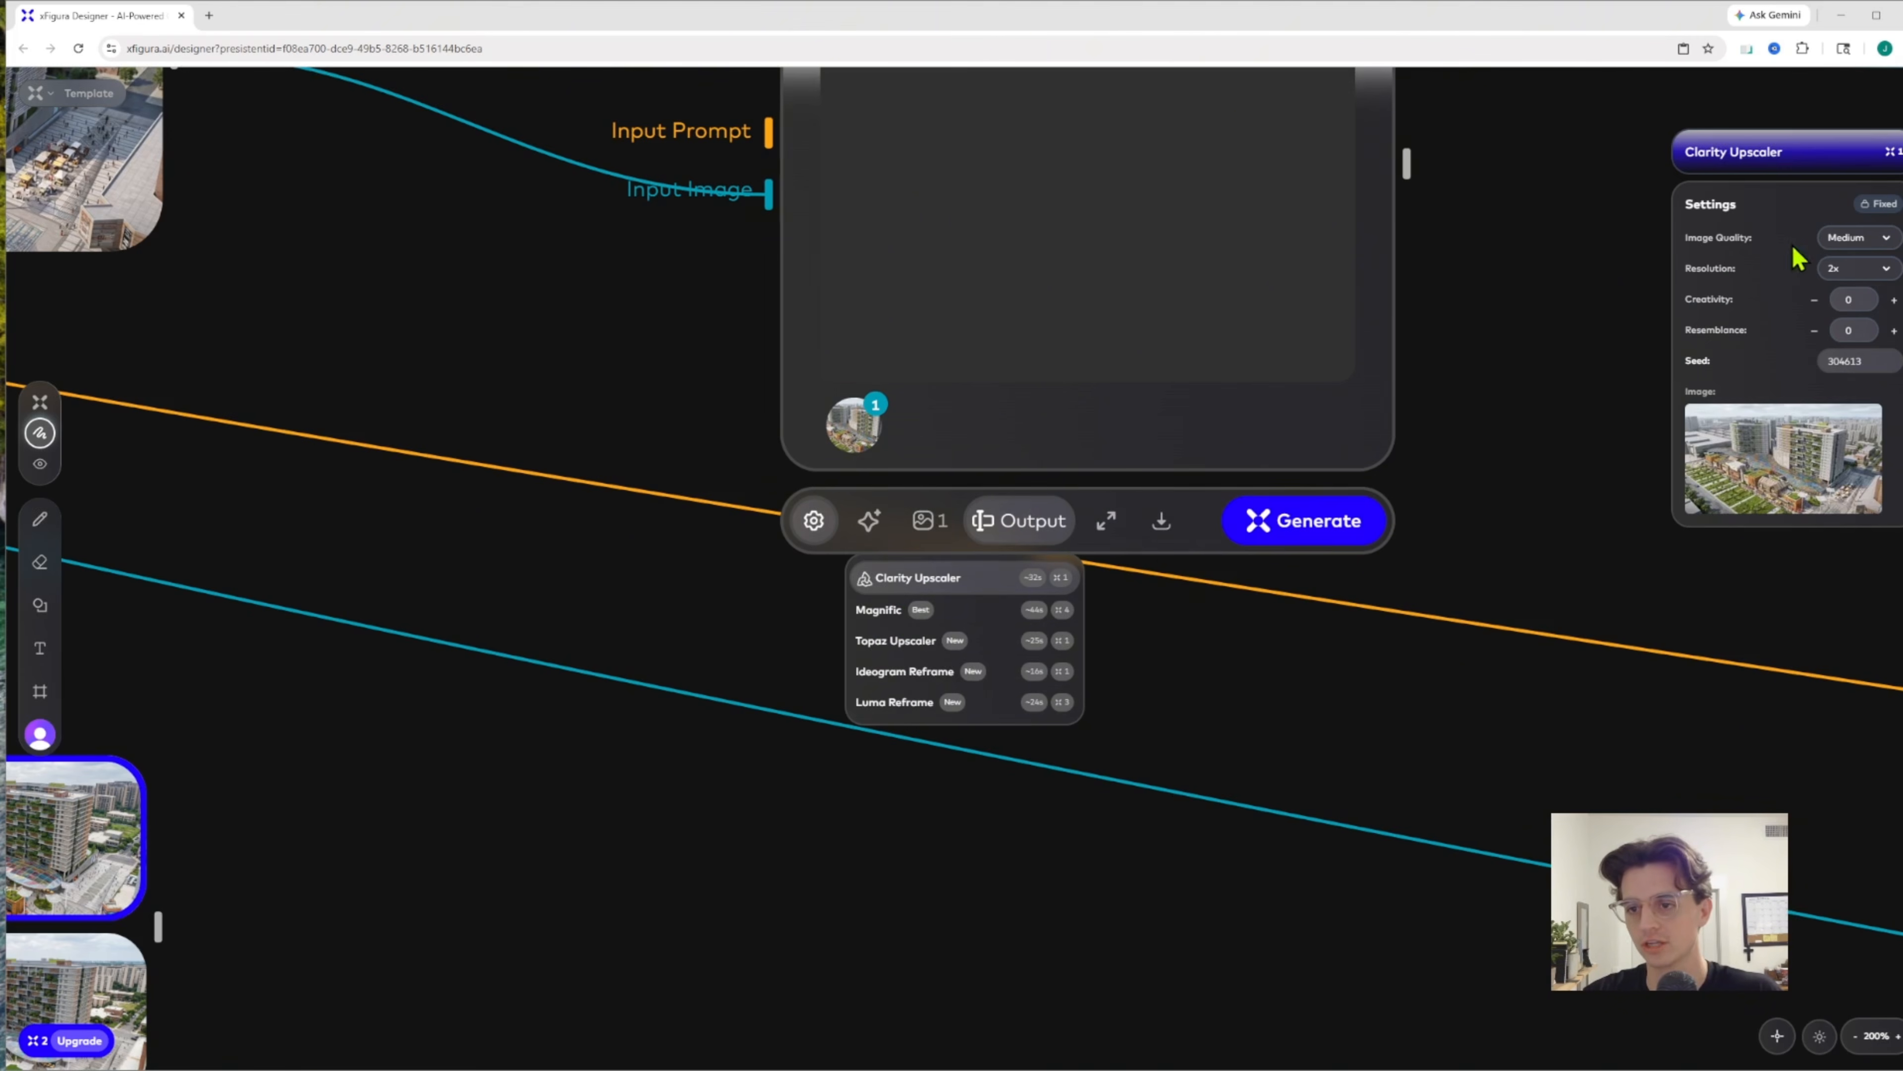
left_click(1861, 242)
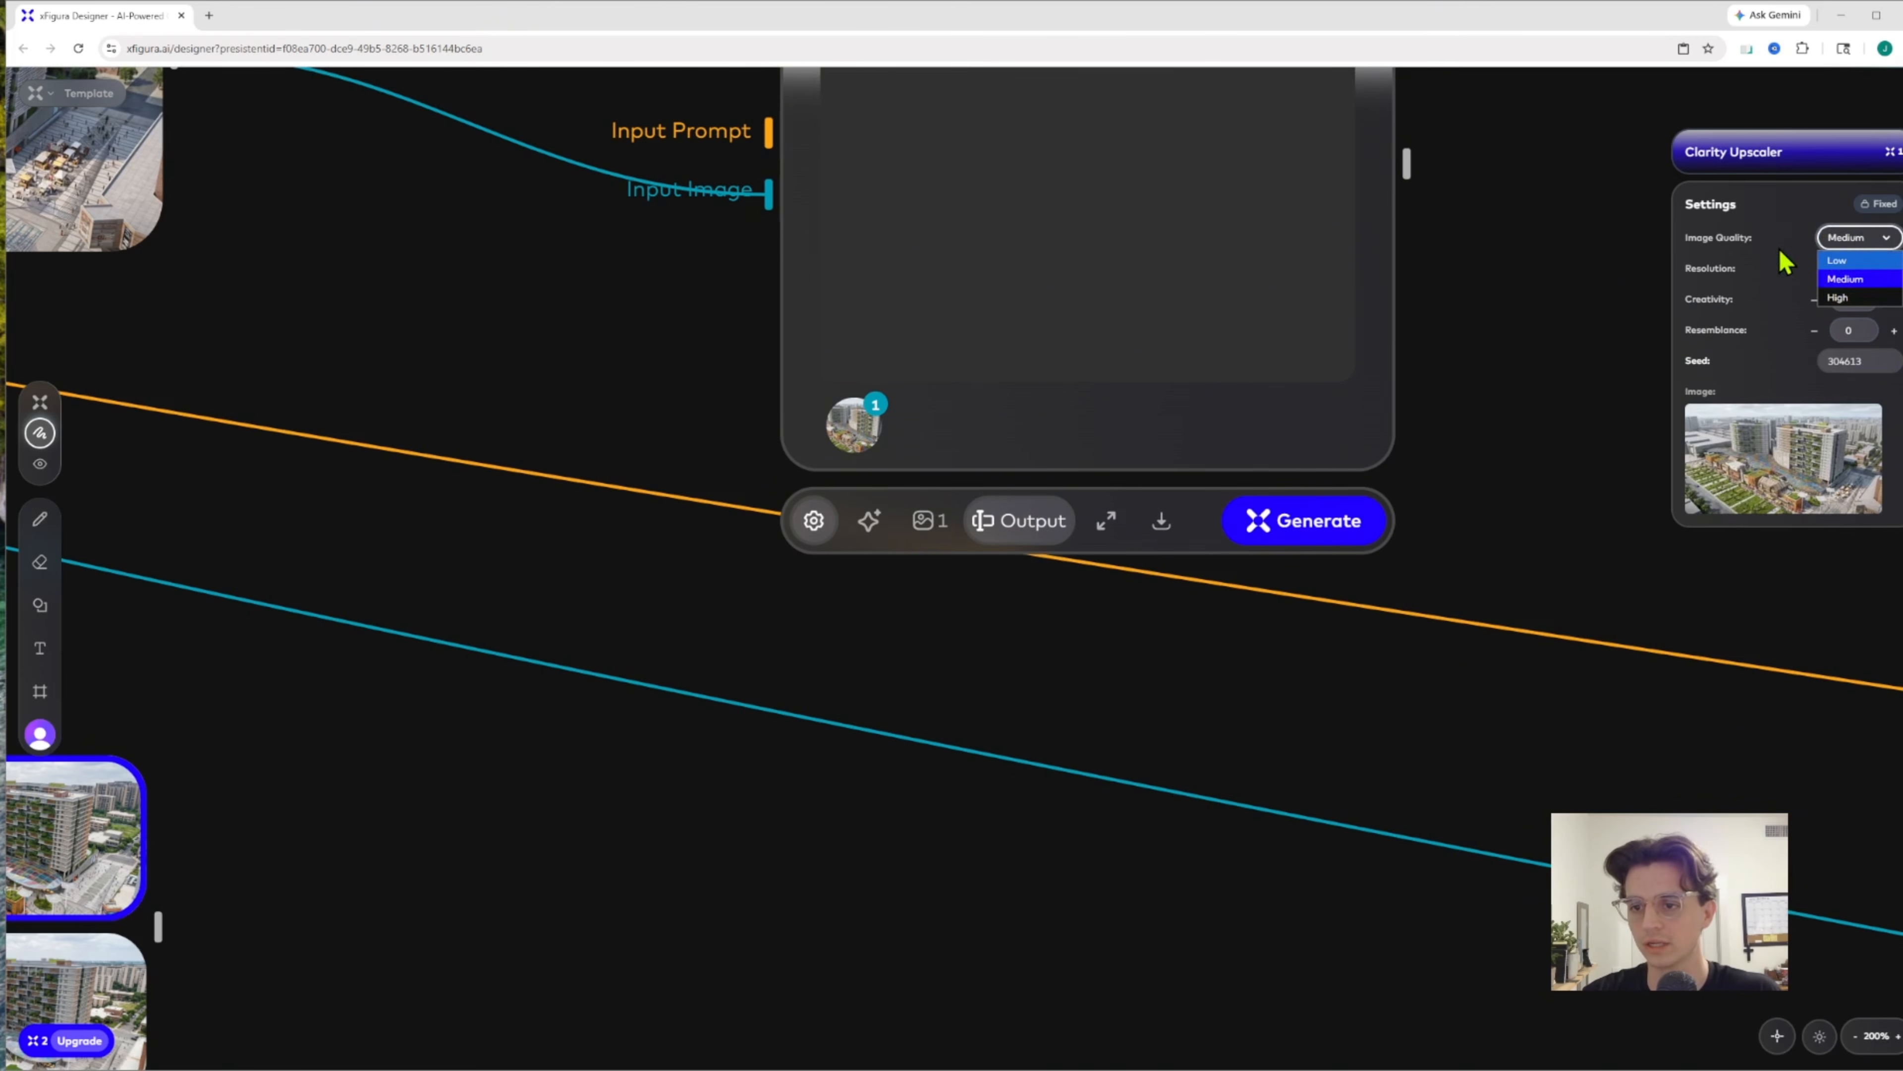
left_click(1828, 287)
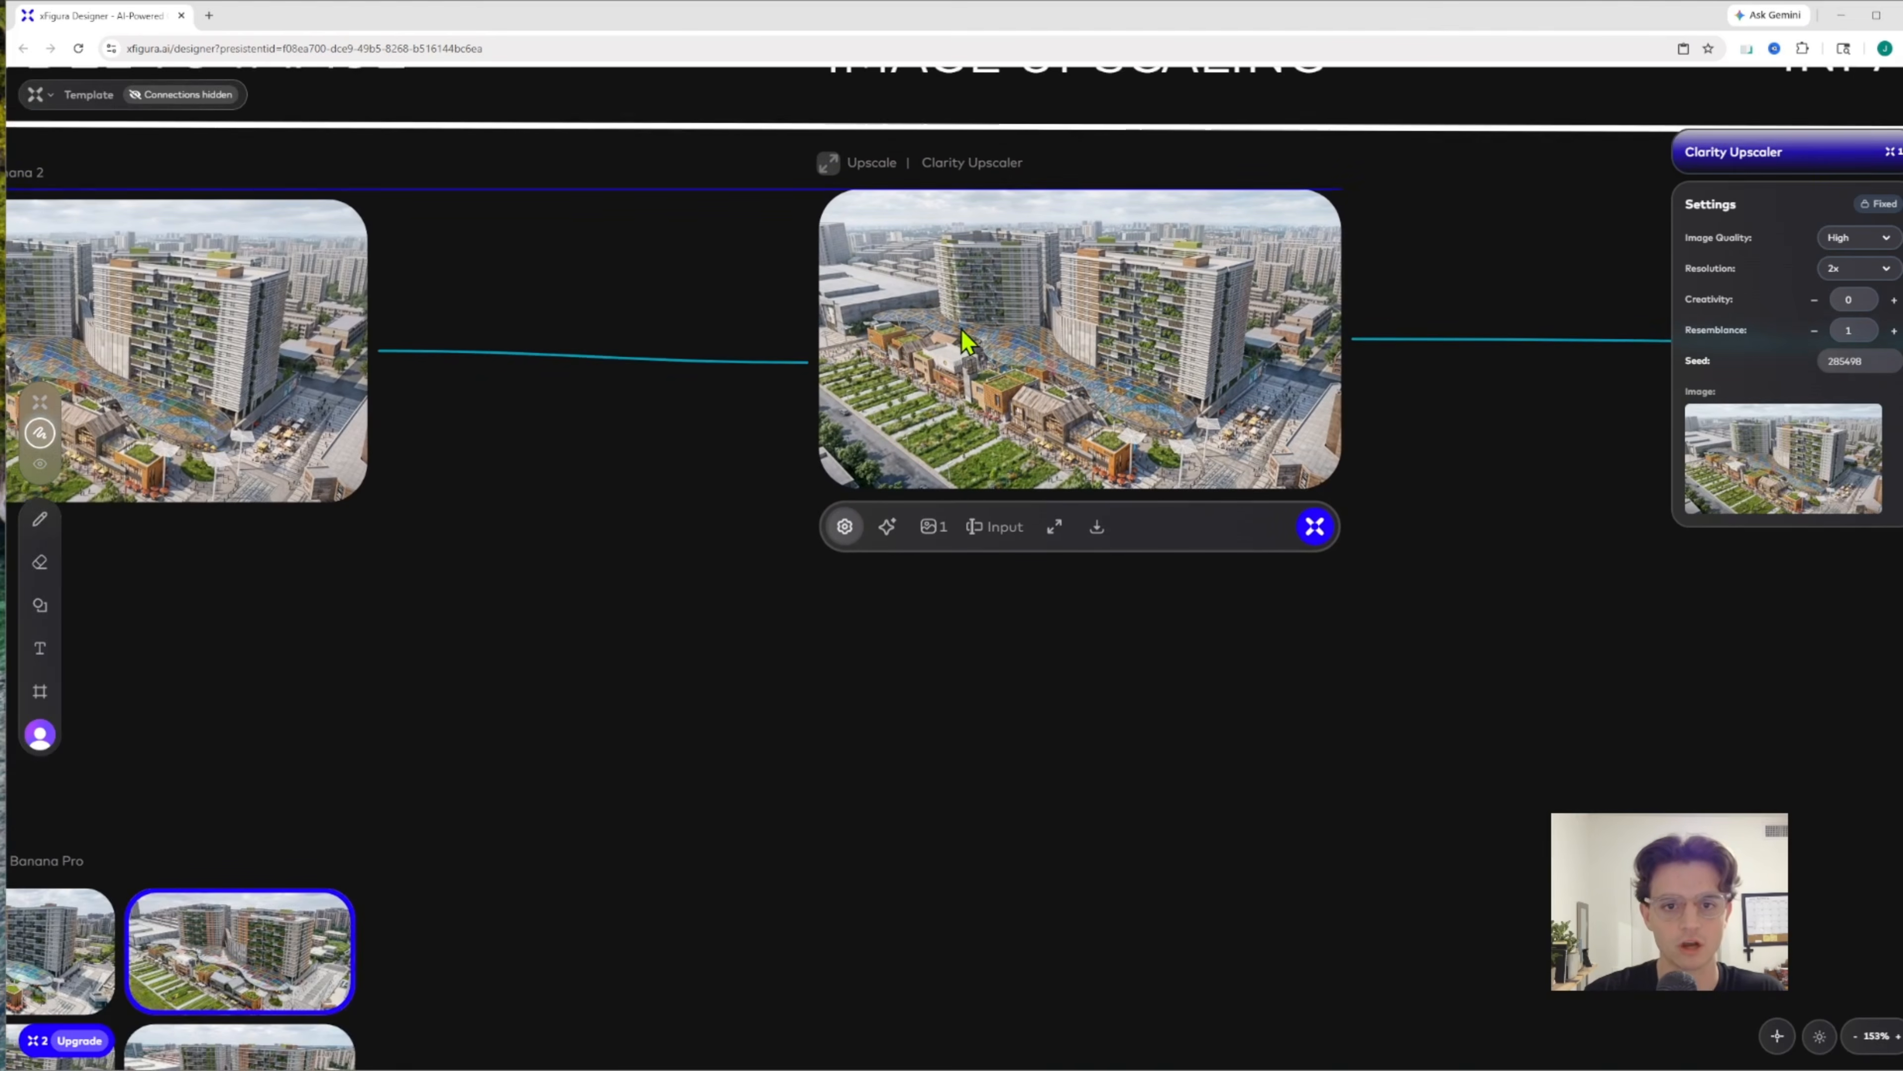
Open the upscaled rendering full size, compare it with its input image using the slider and close the viewer
left_click(1054, 527)
left_click(1085, 104)
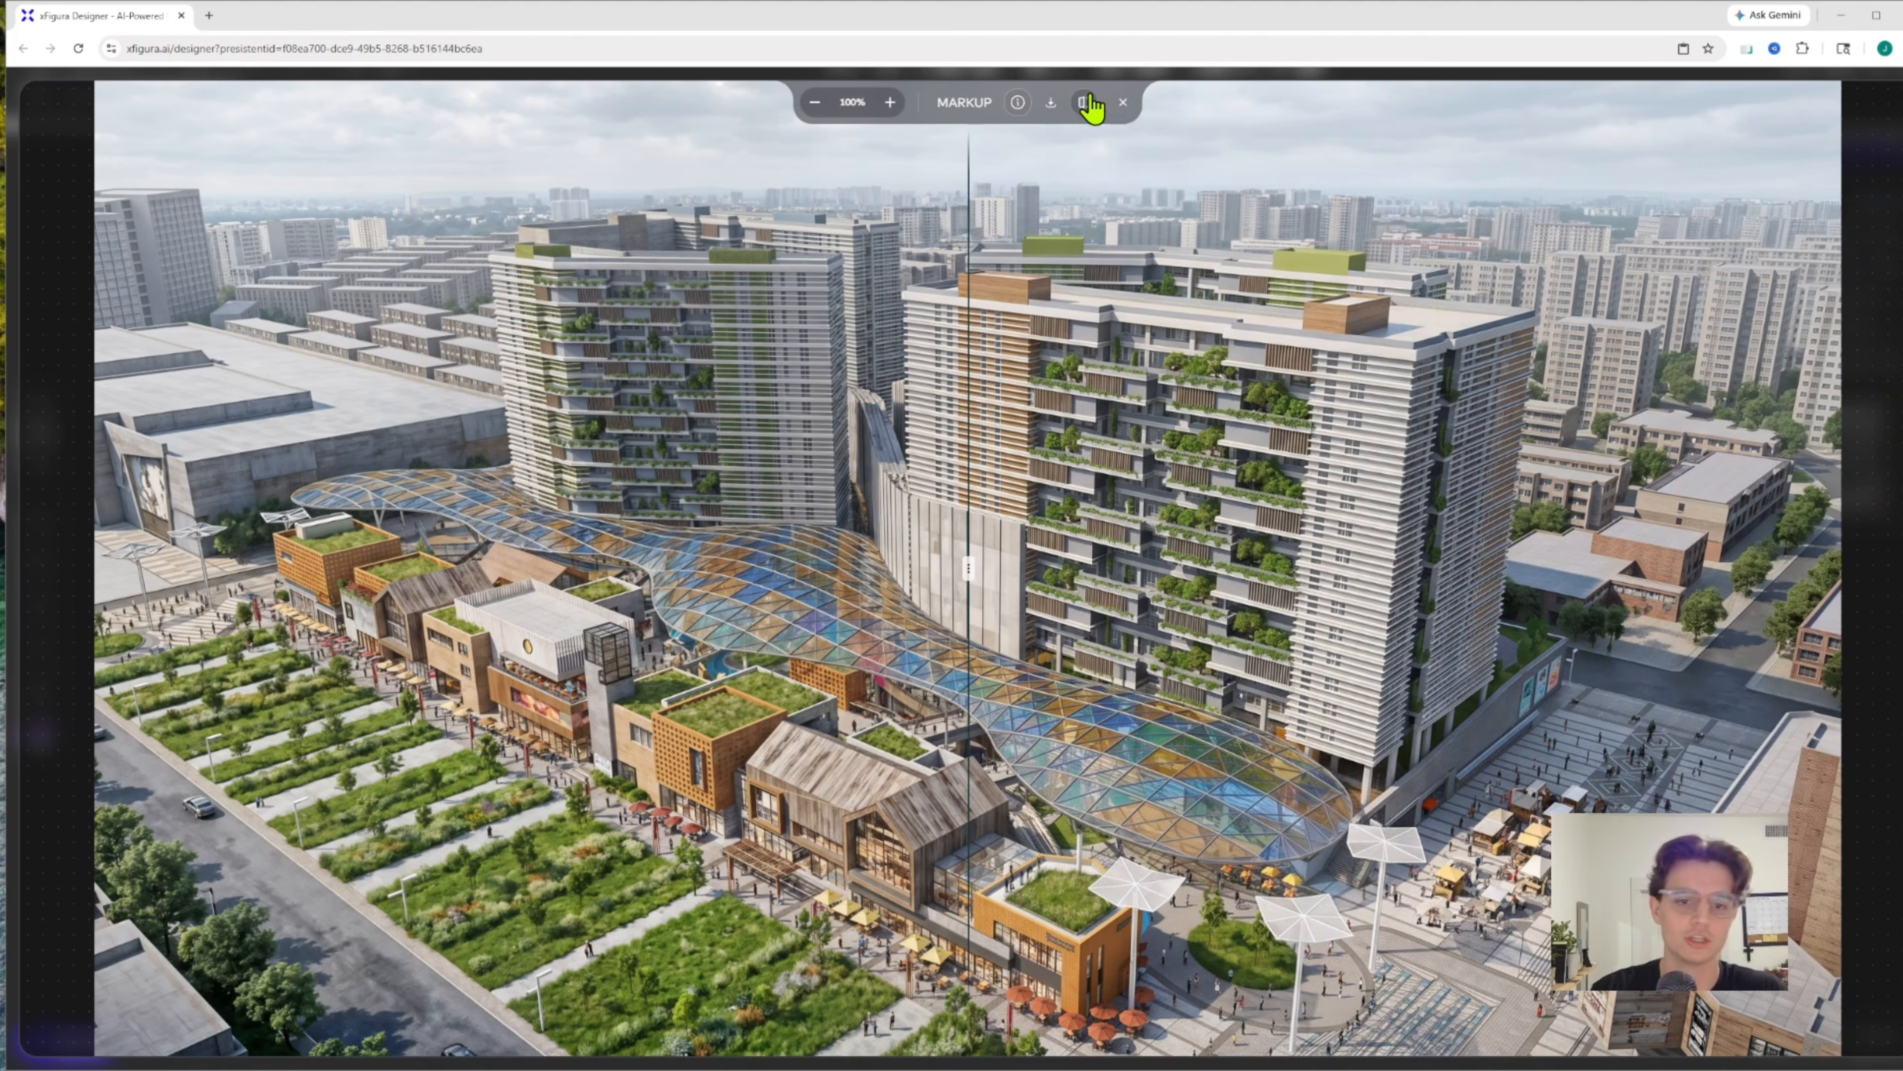
left_click_drag(968, 569, 1843, 488)
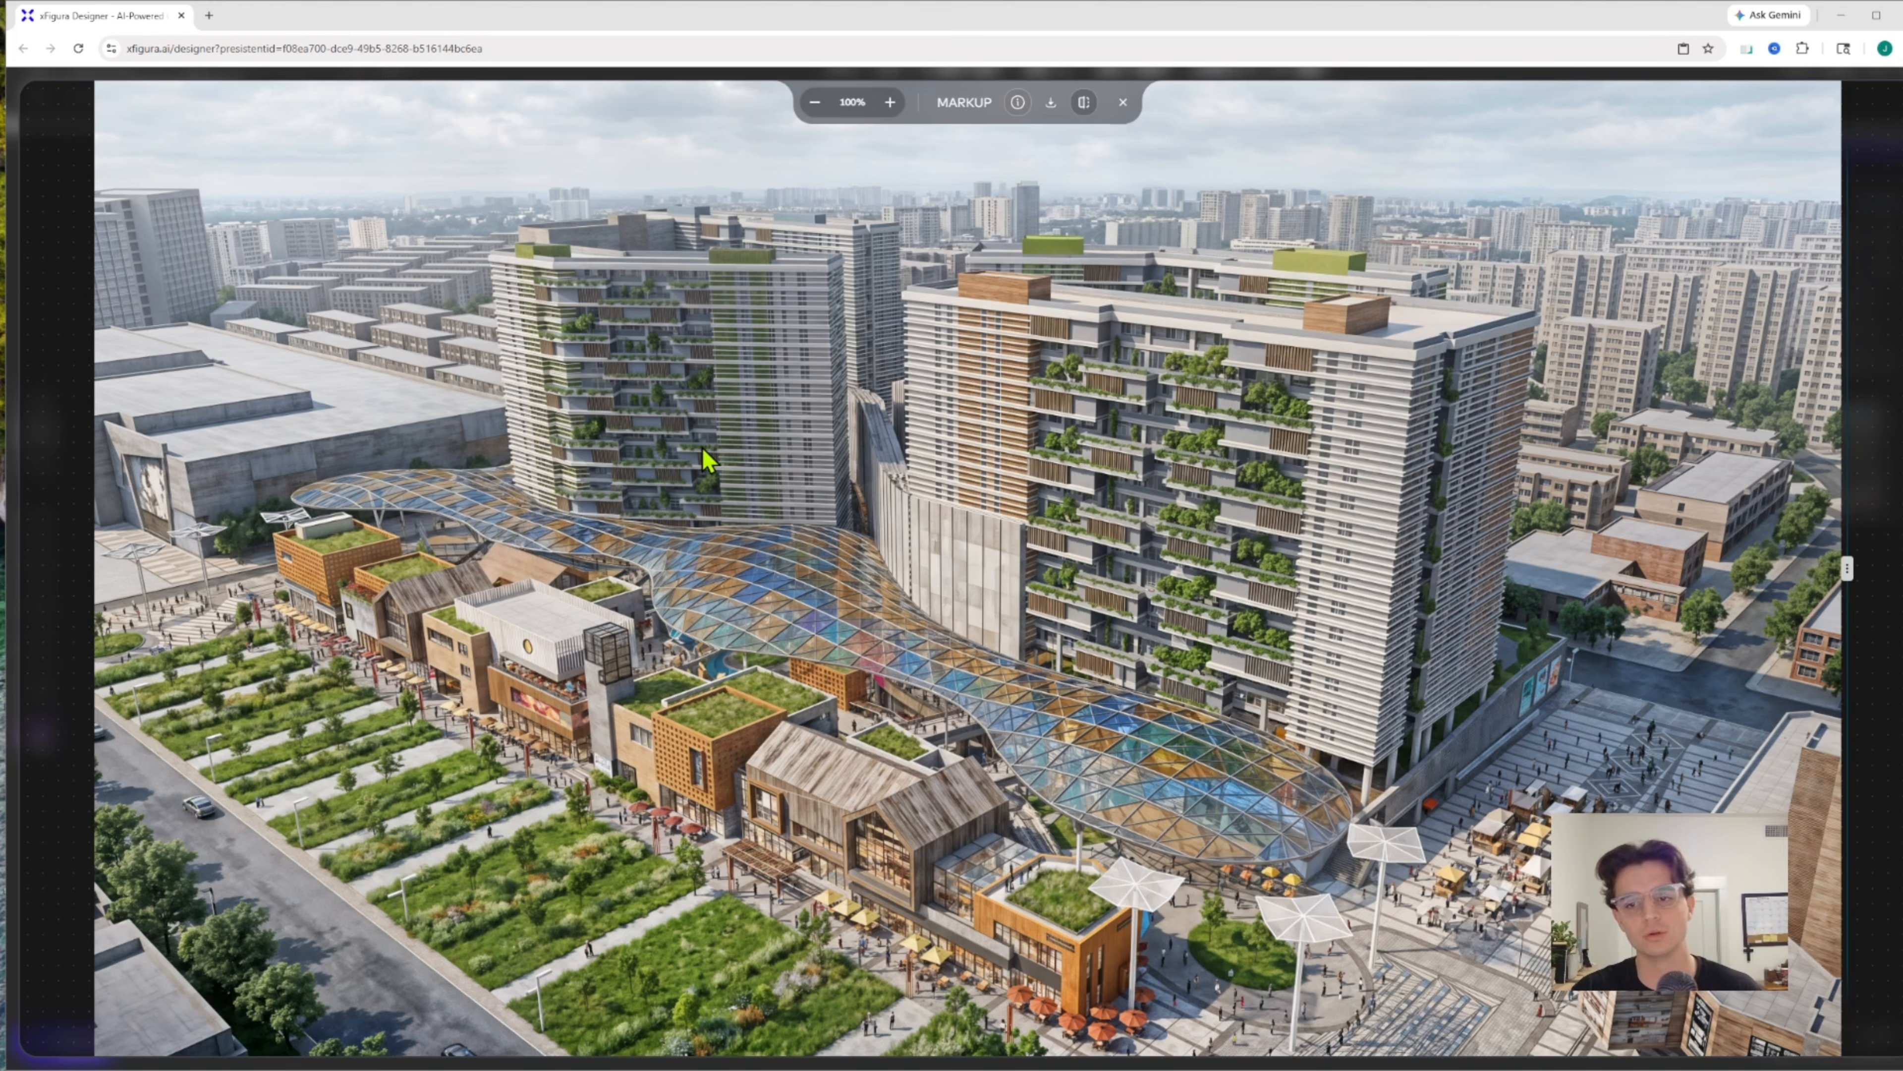
left_click(1122, 103)
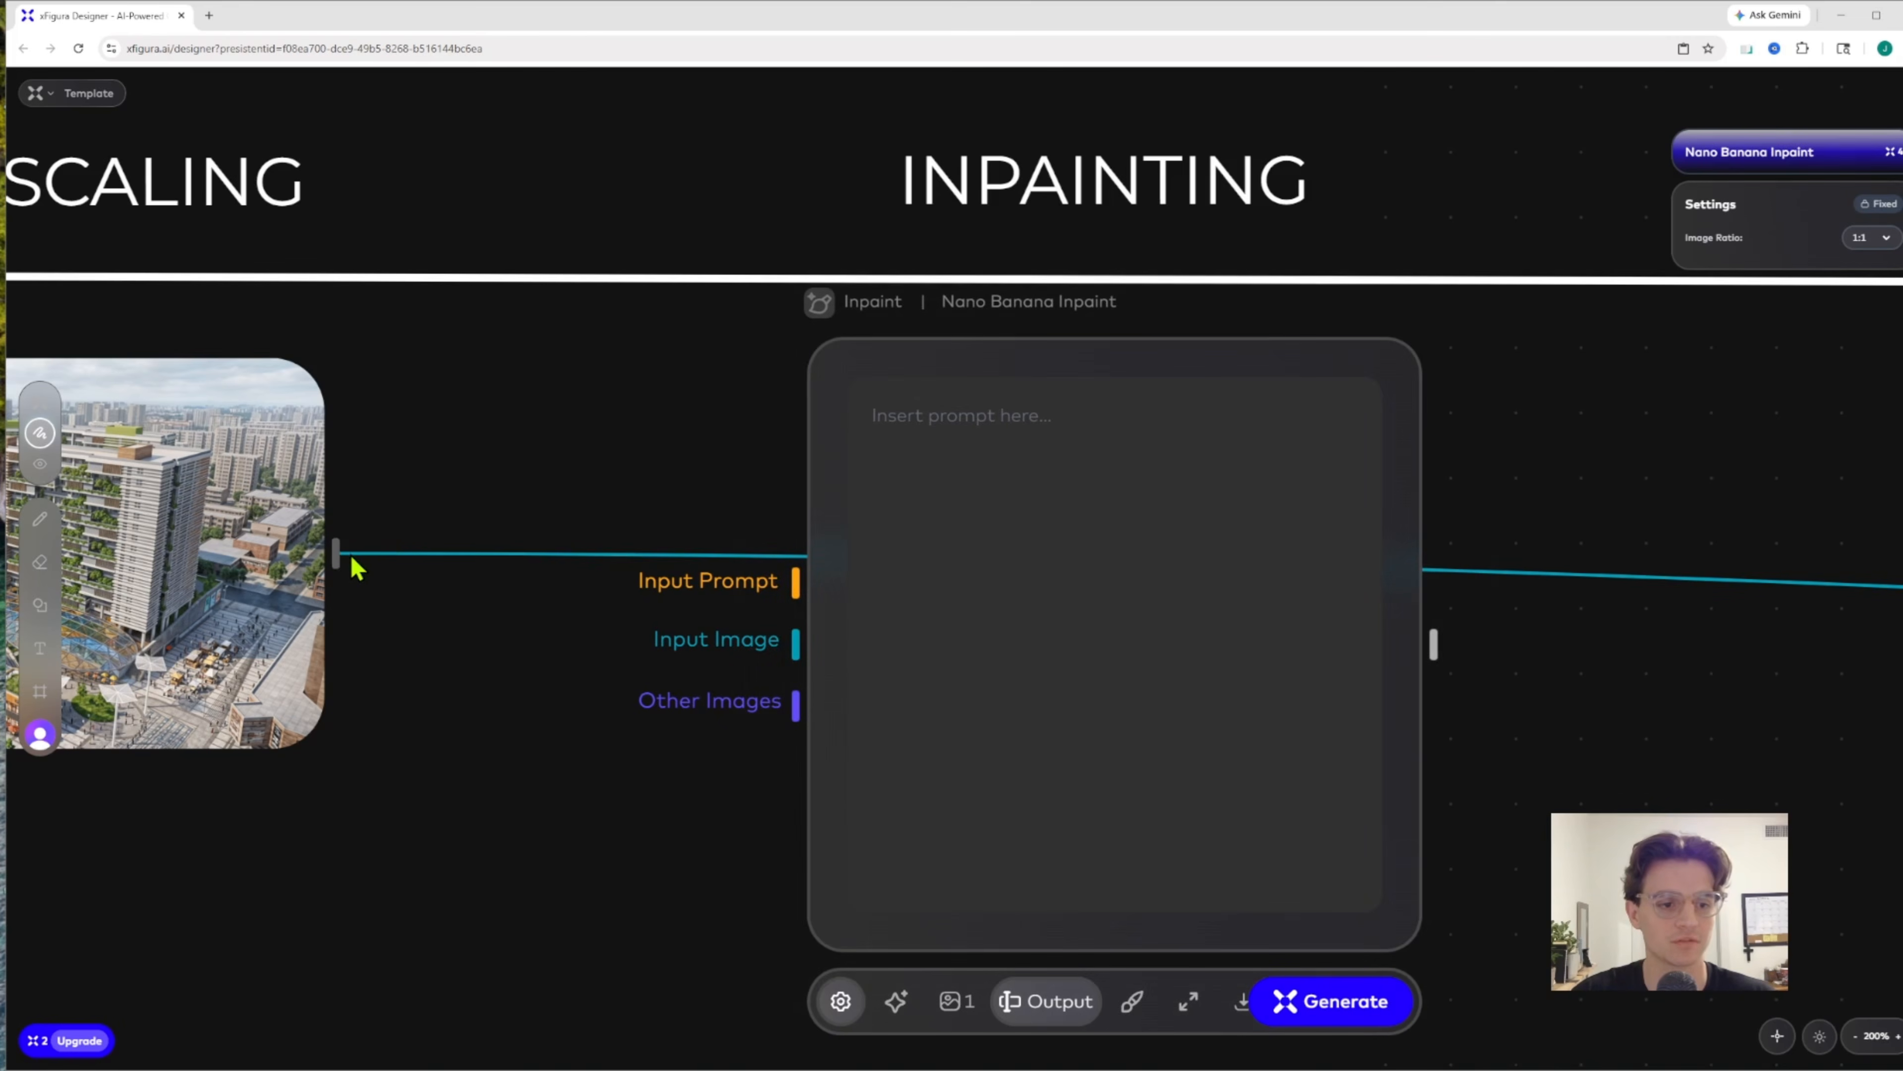
Connect the upscaled rendering to the Nano Banana Inpaint node's input image, mask the planted strips along the road with a polygon and save the mask
left_click_drag(342, 564, 796, 644)
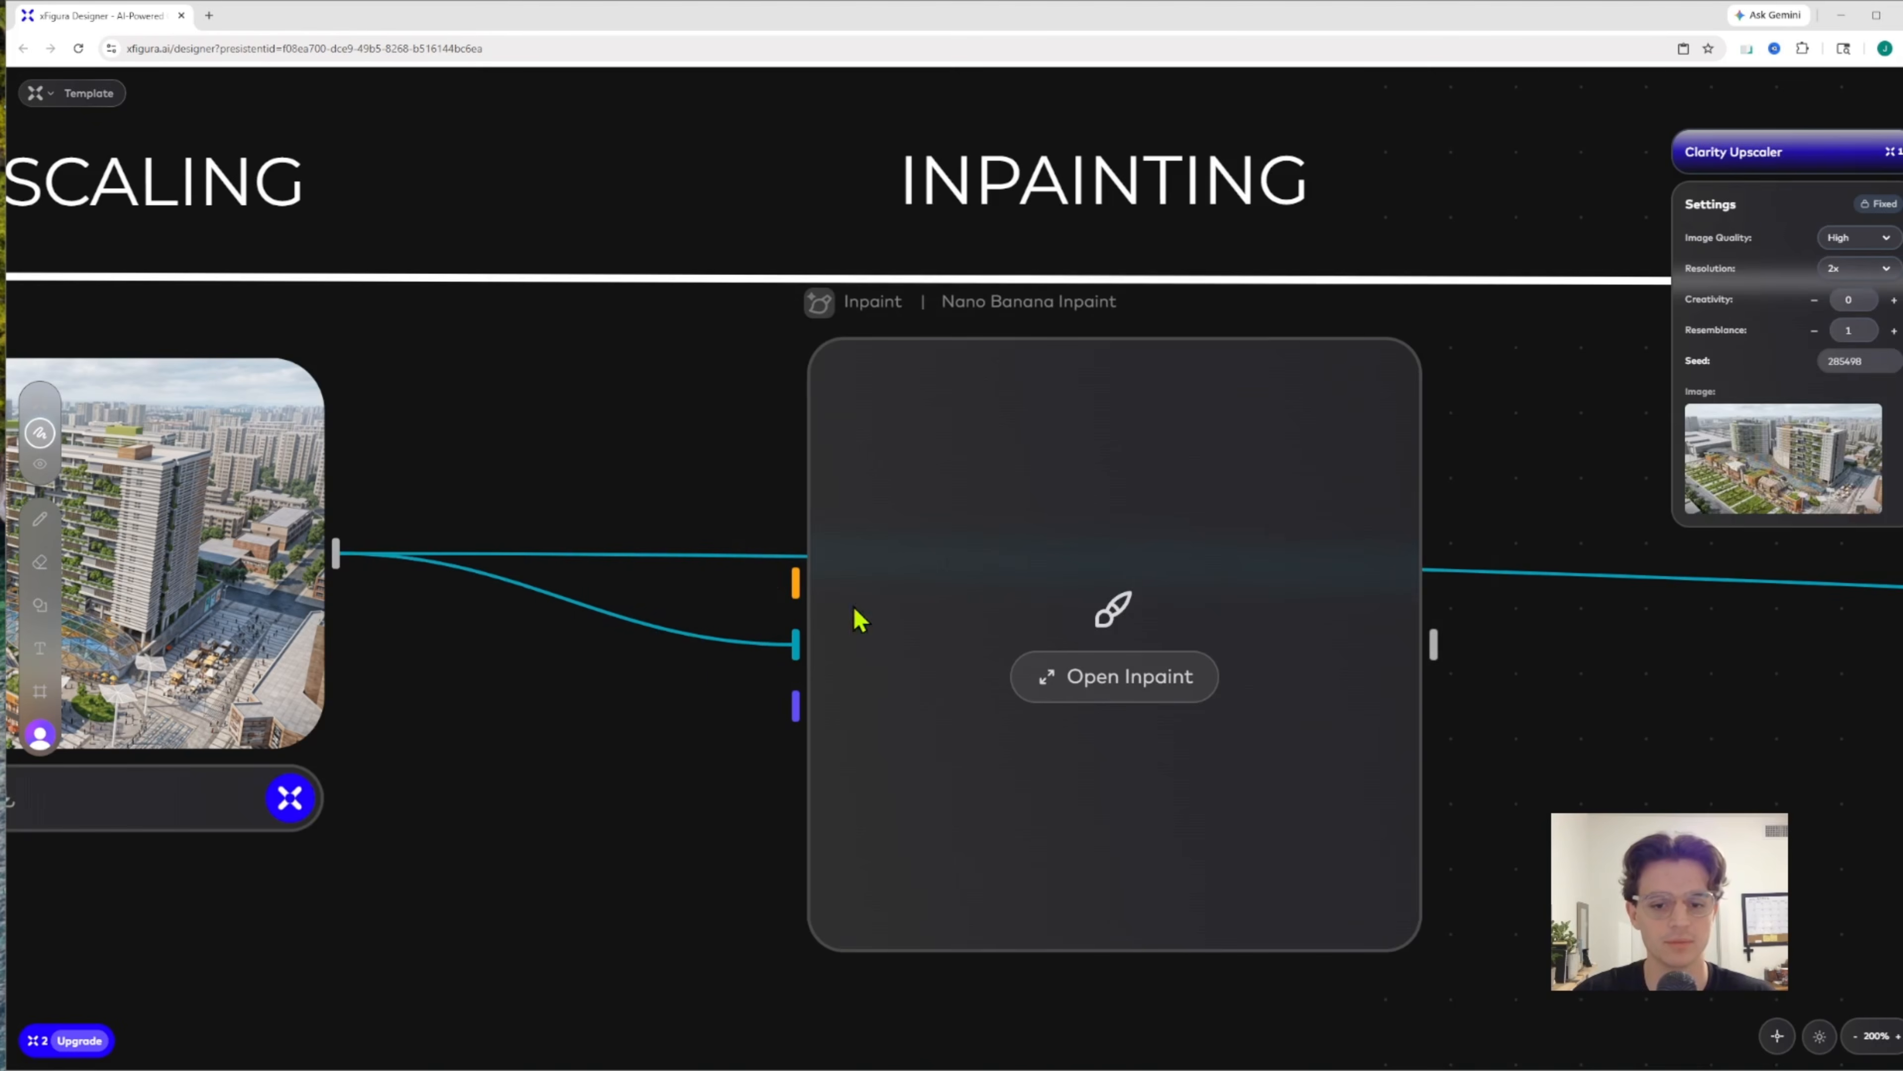
left_click(1143, 678)
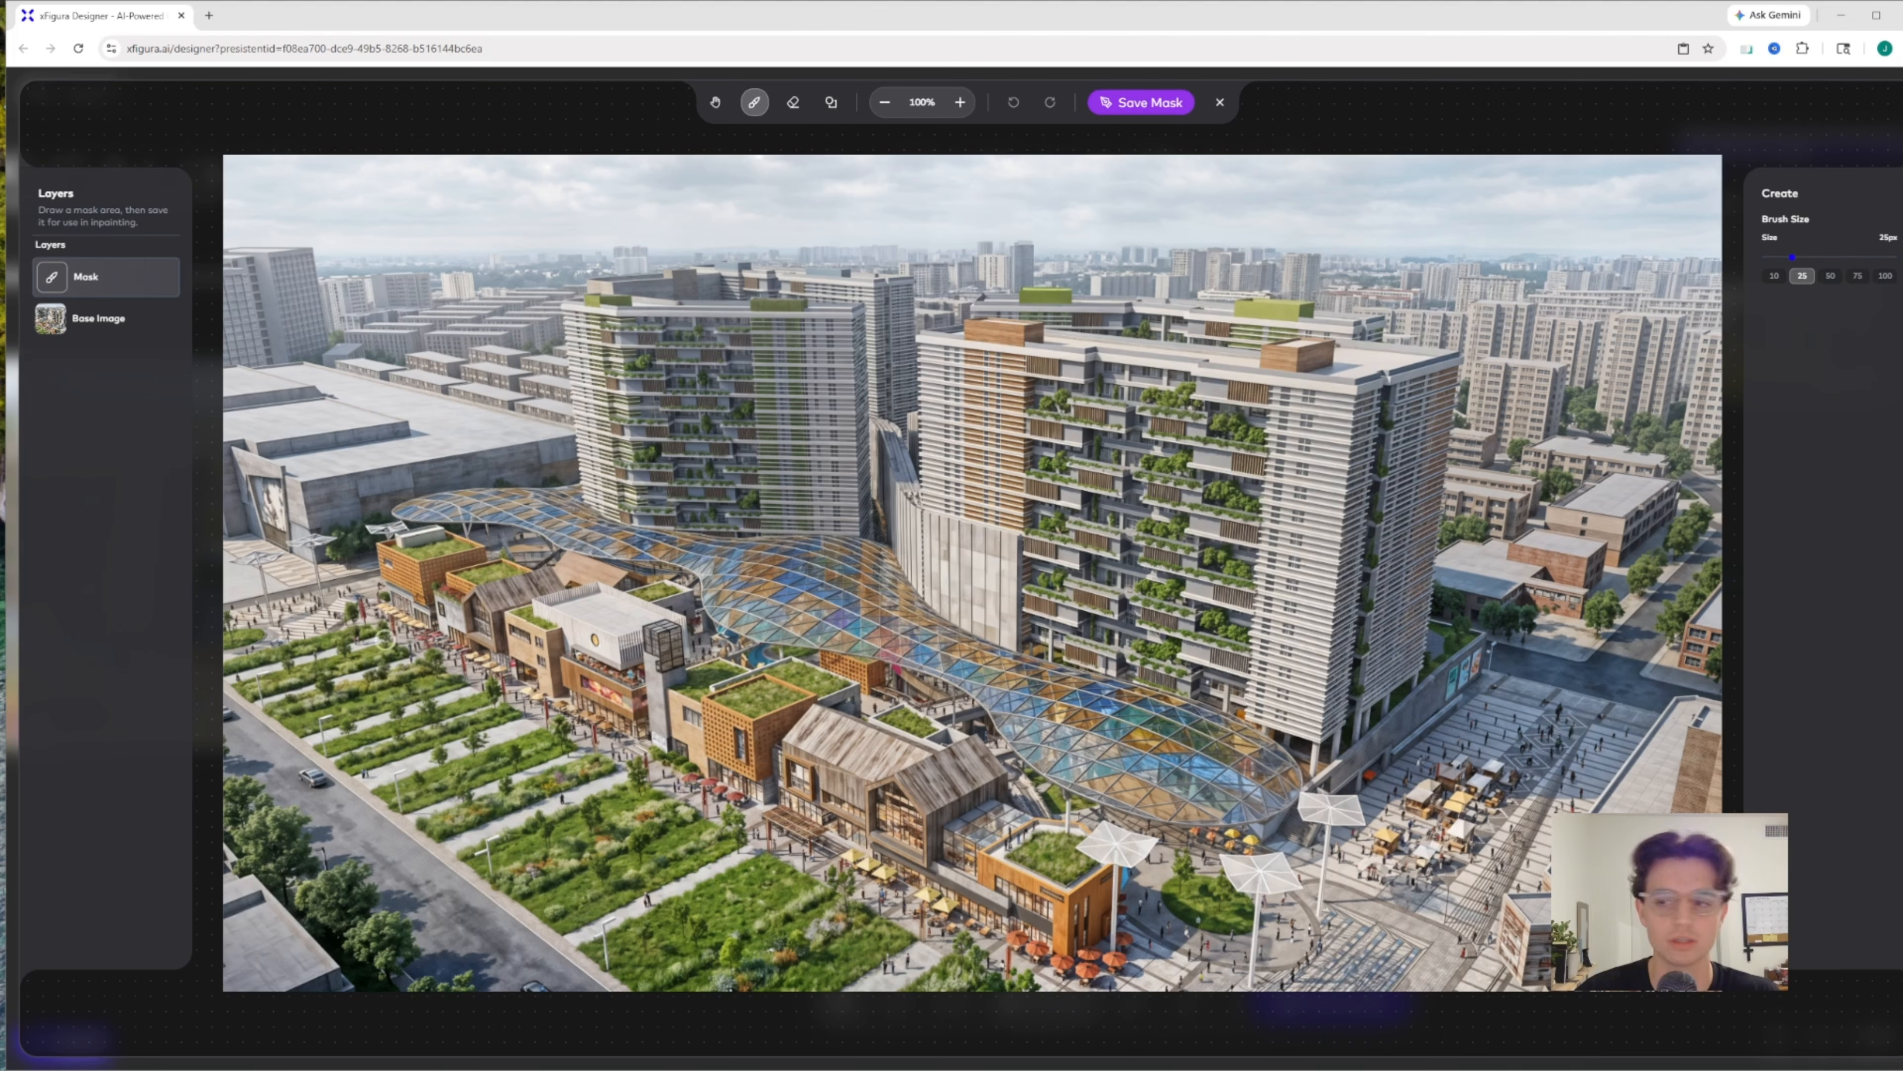
left_click(830, 102)
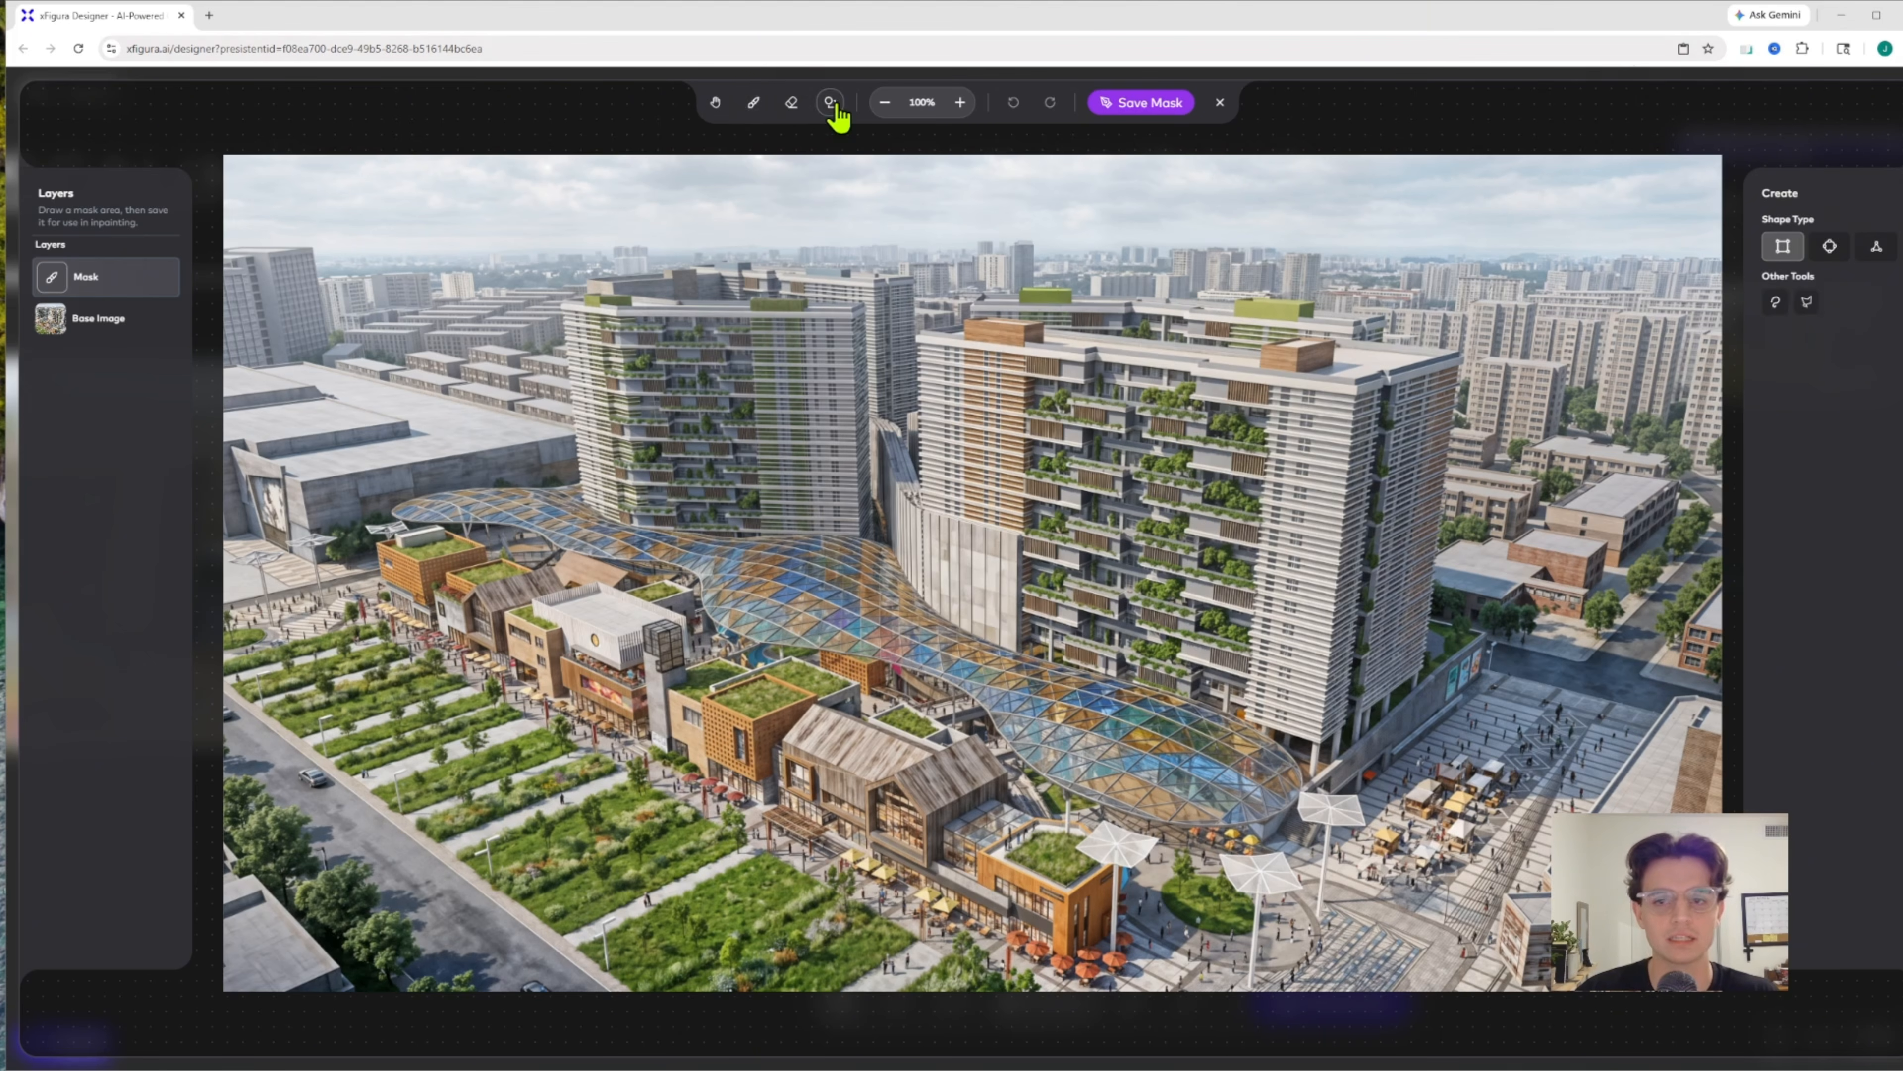
left_click(1807, 300)
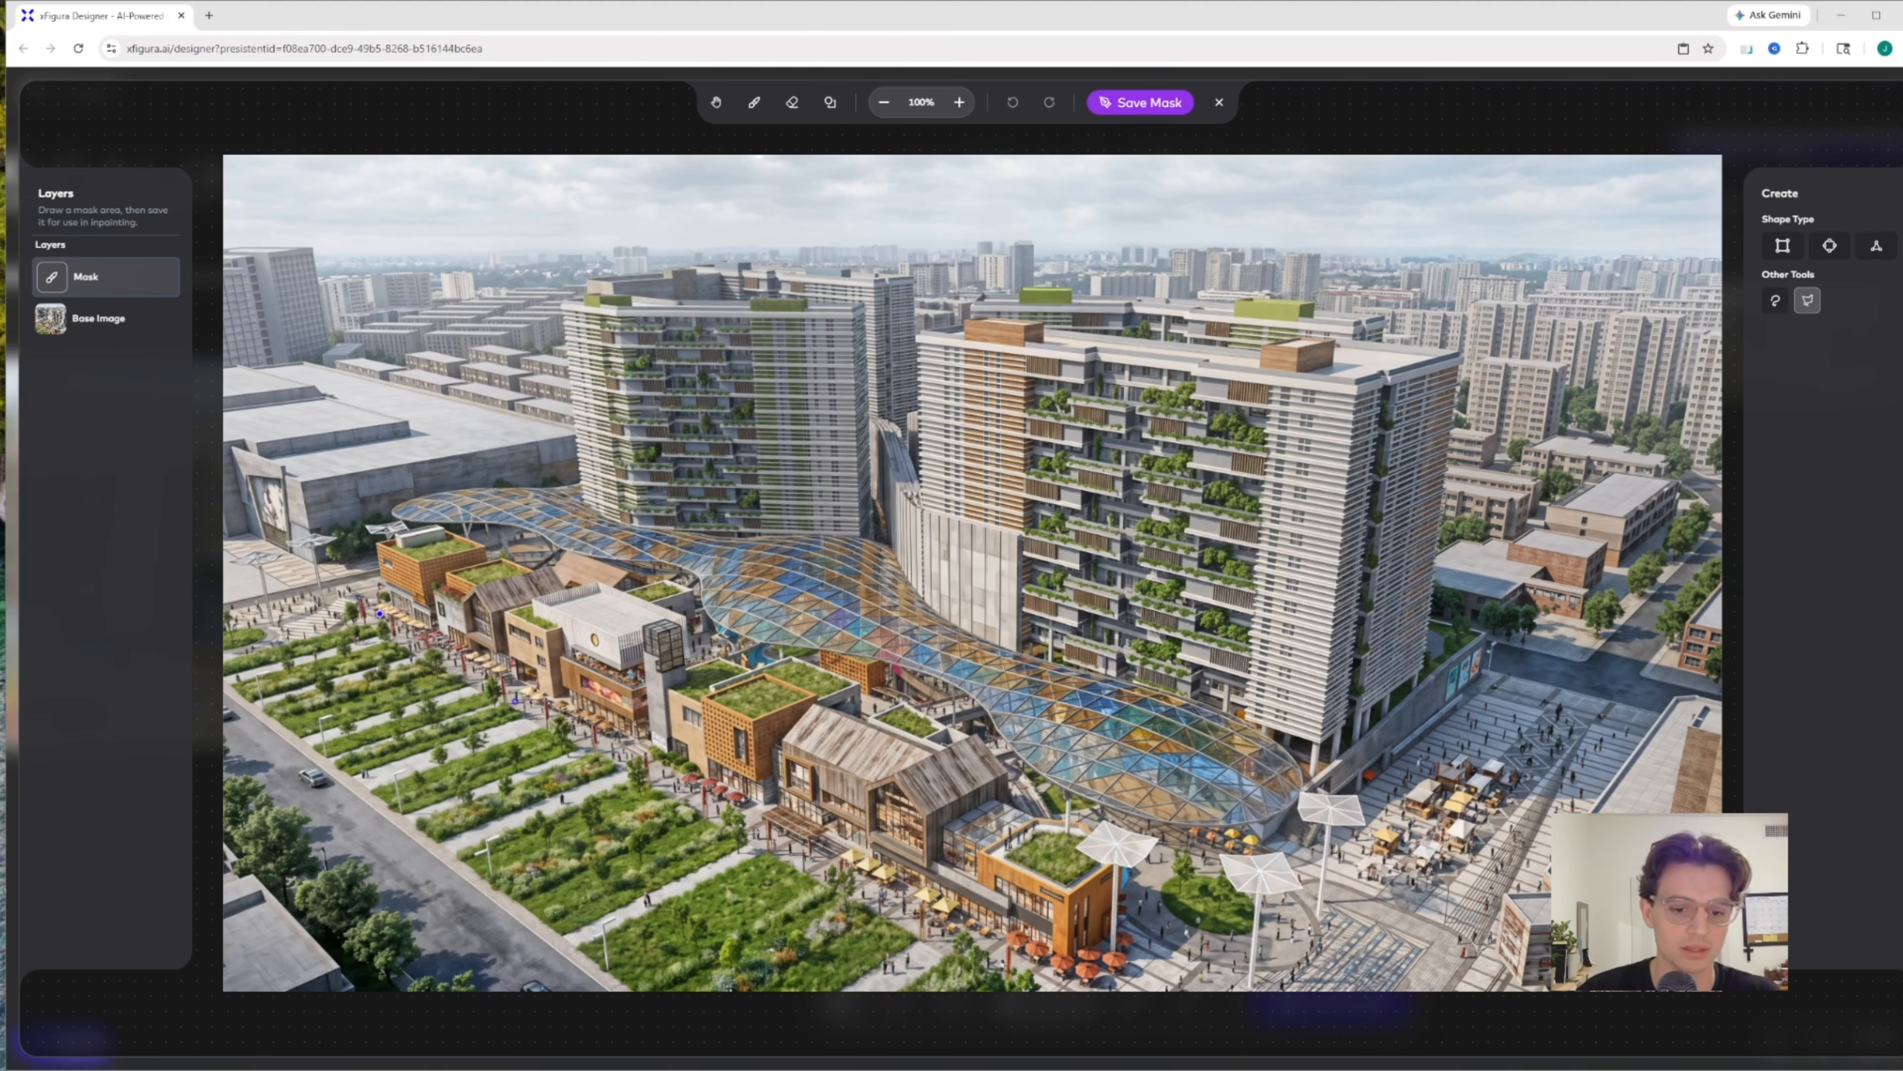
left_click(1061, 995)
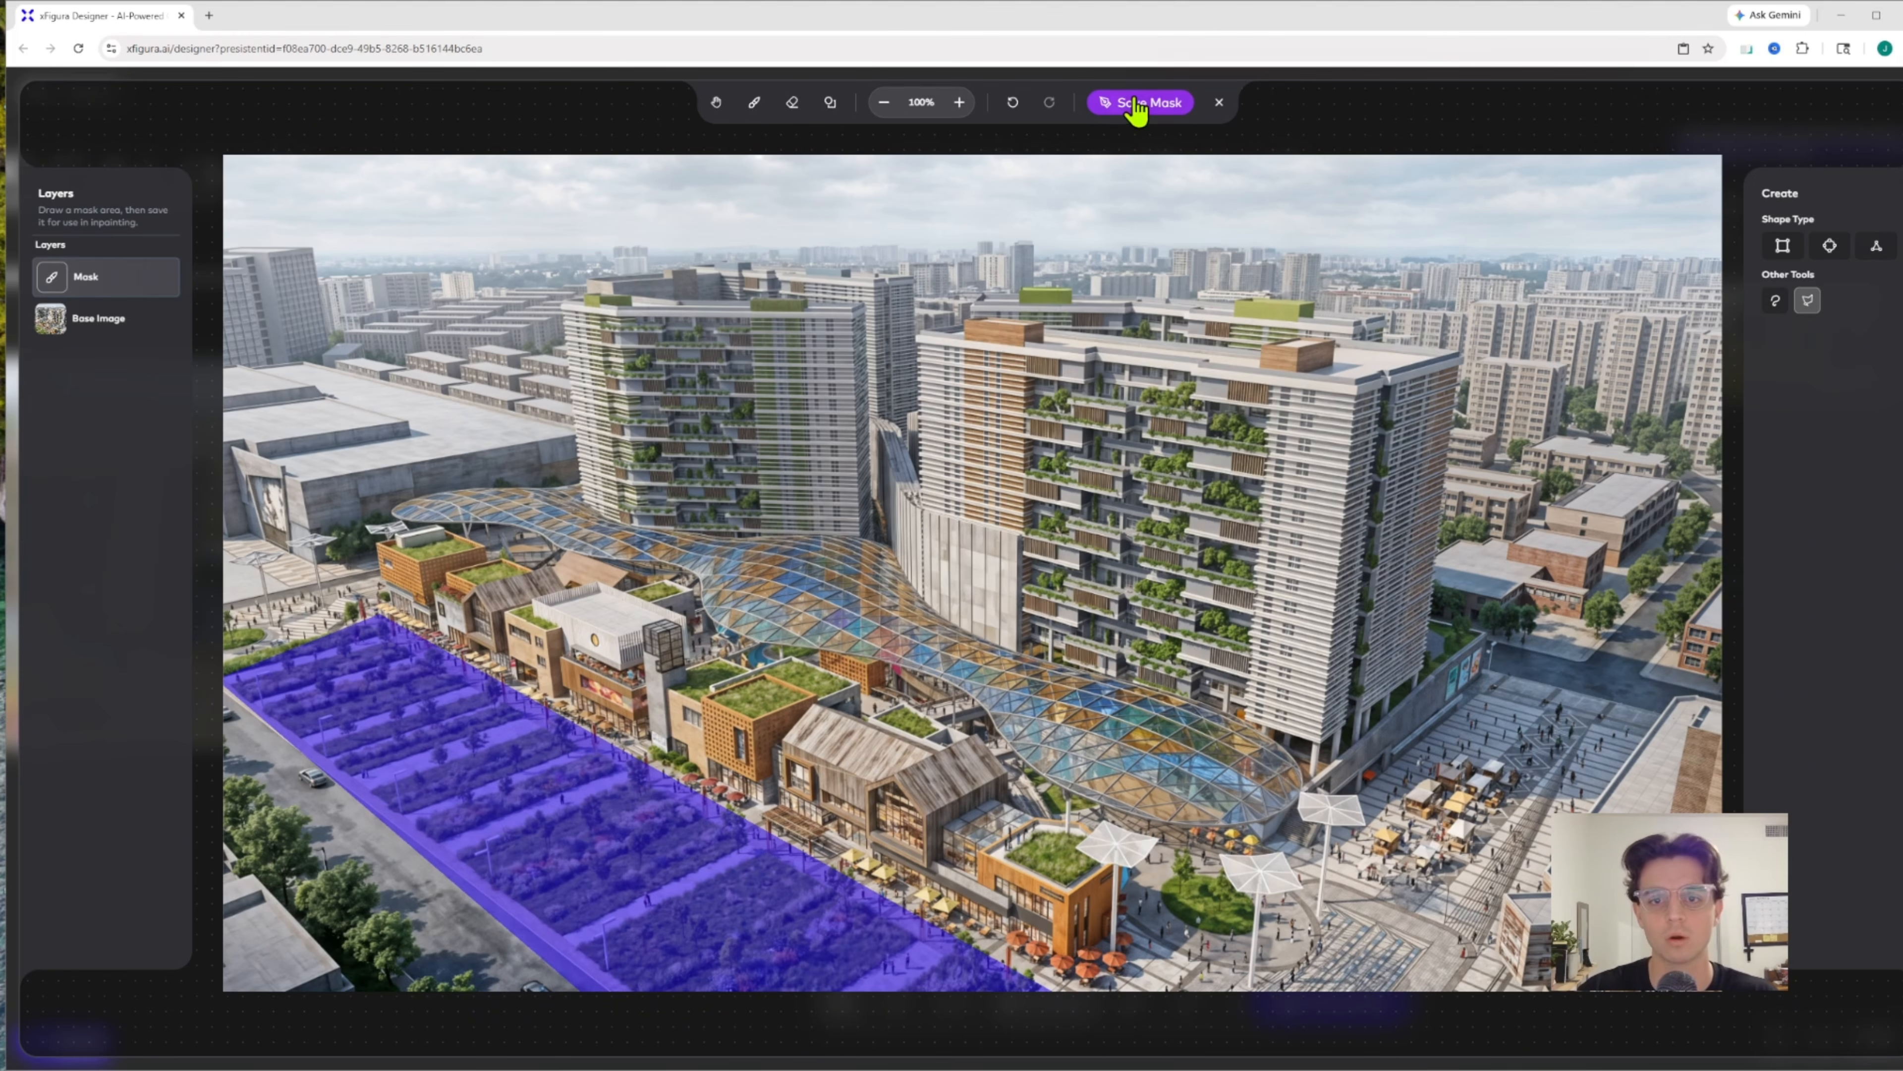
left_click(1138, 105)
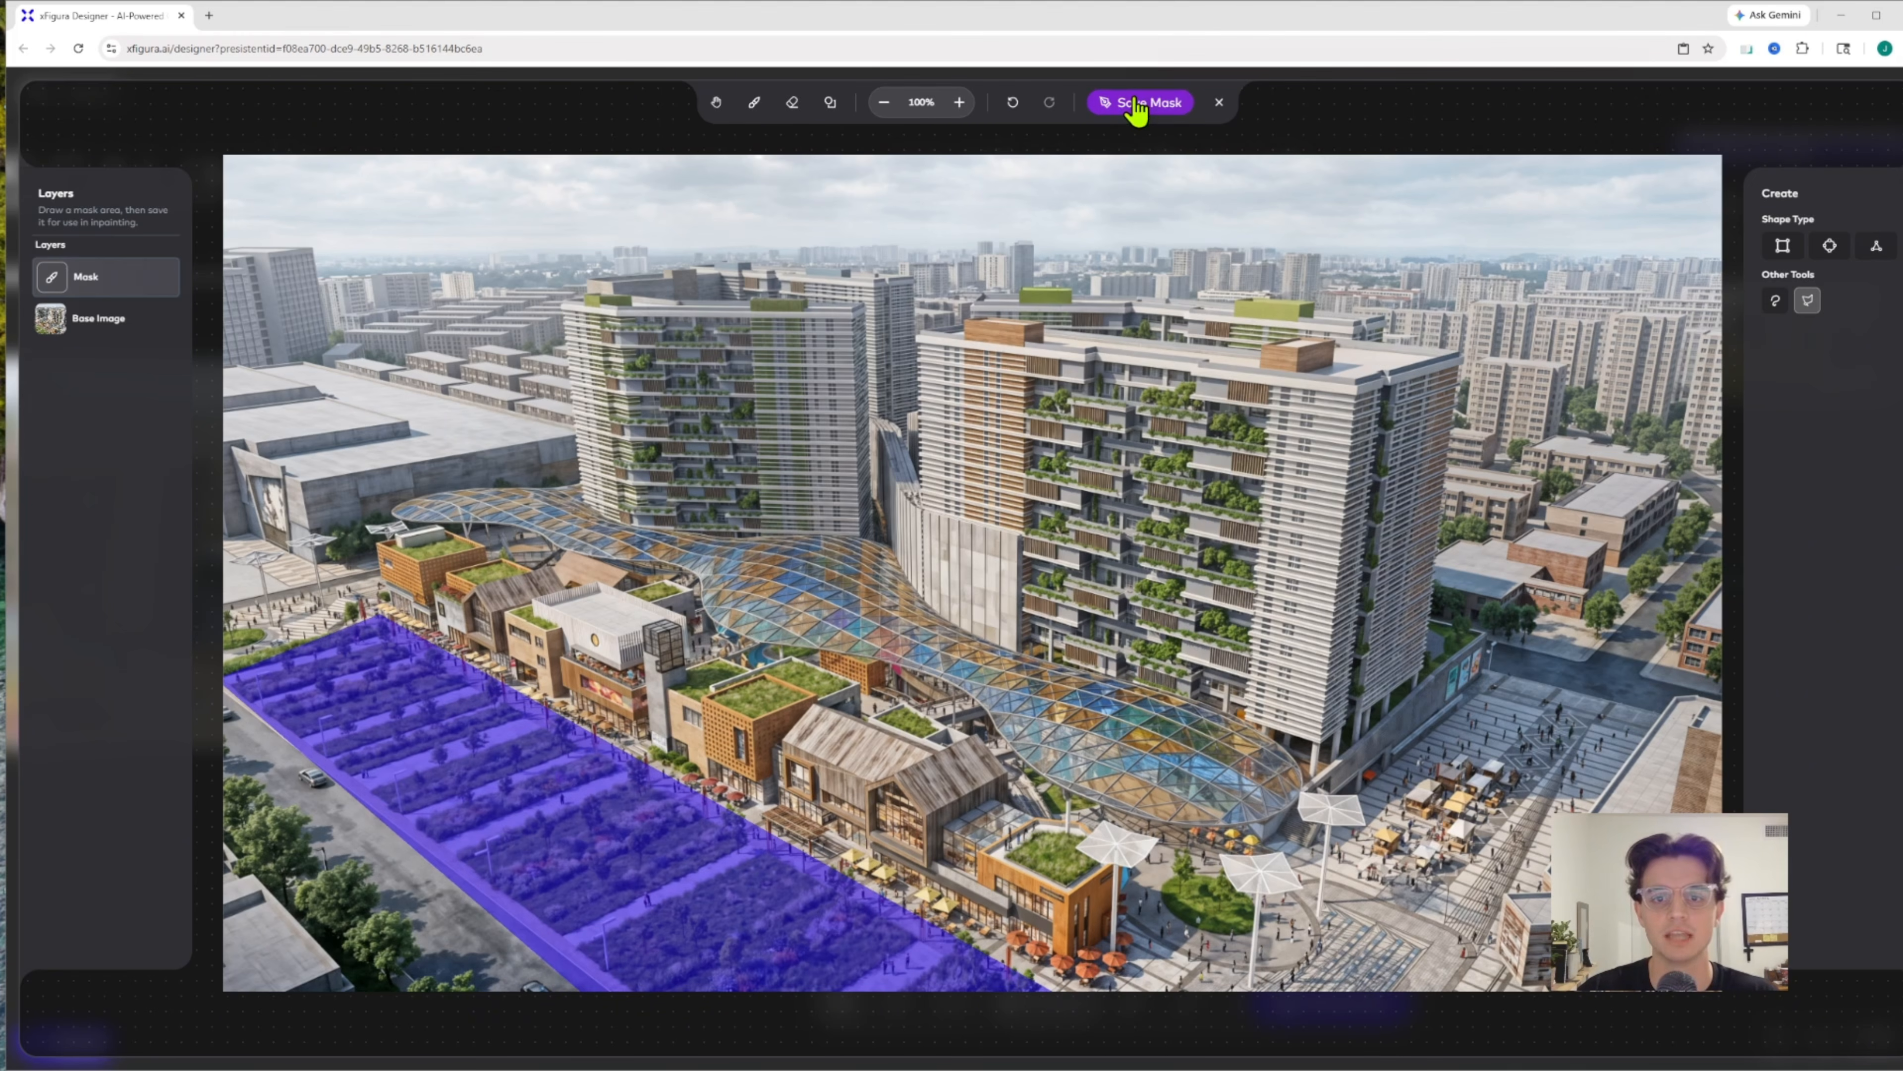
left_click(1215, 105)
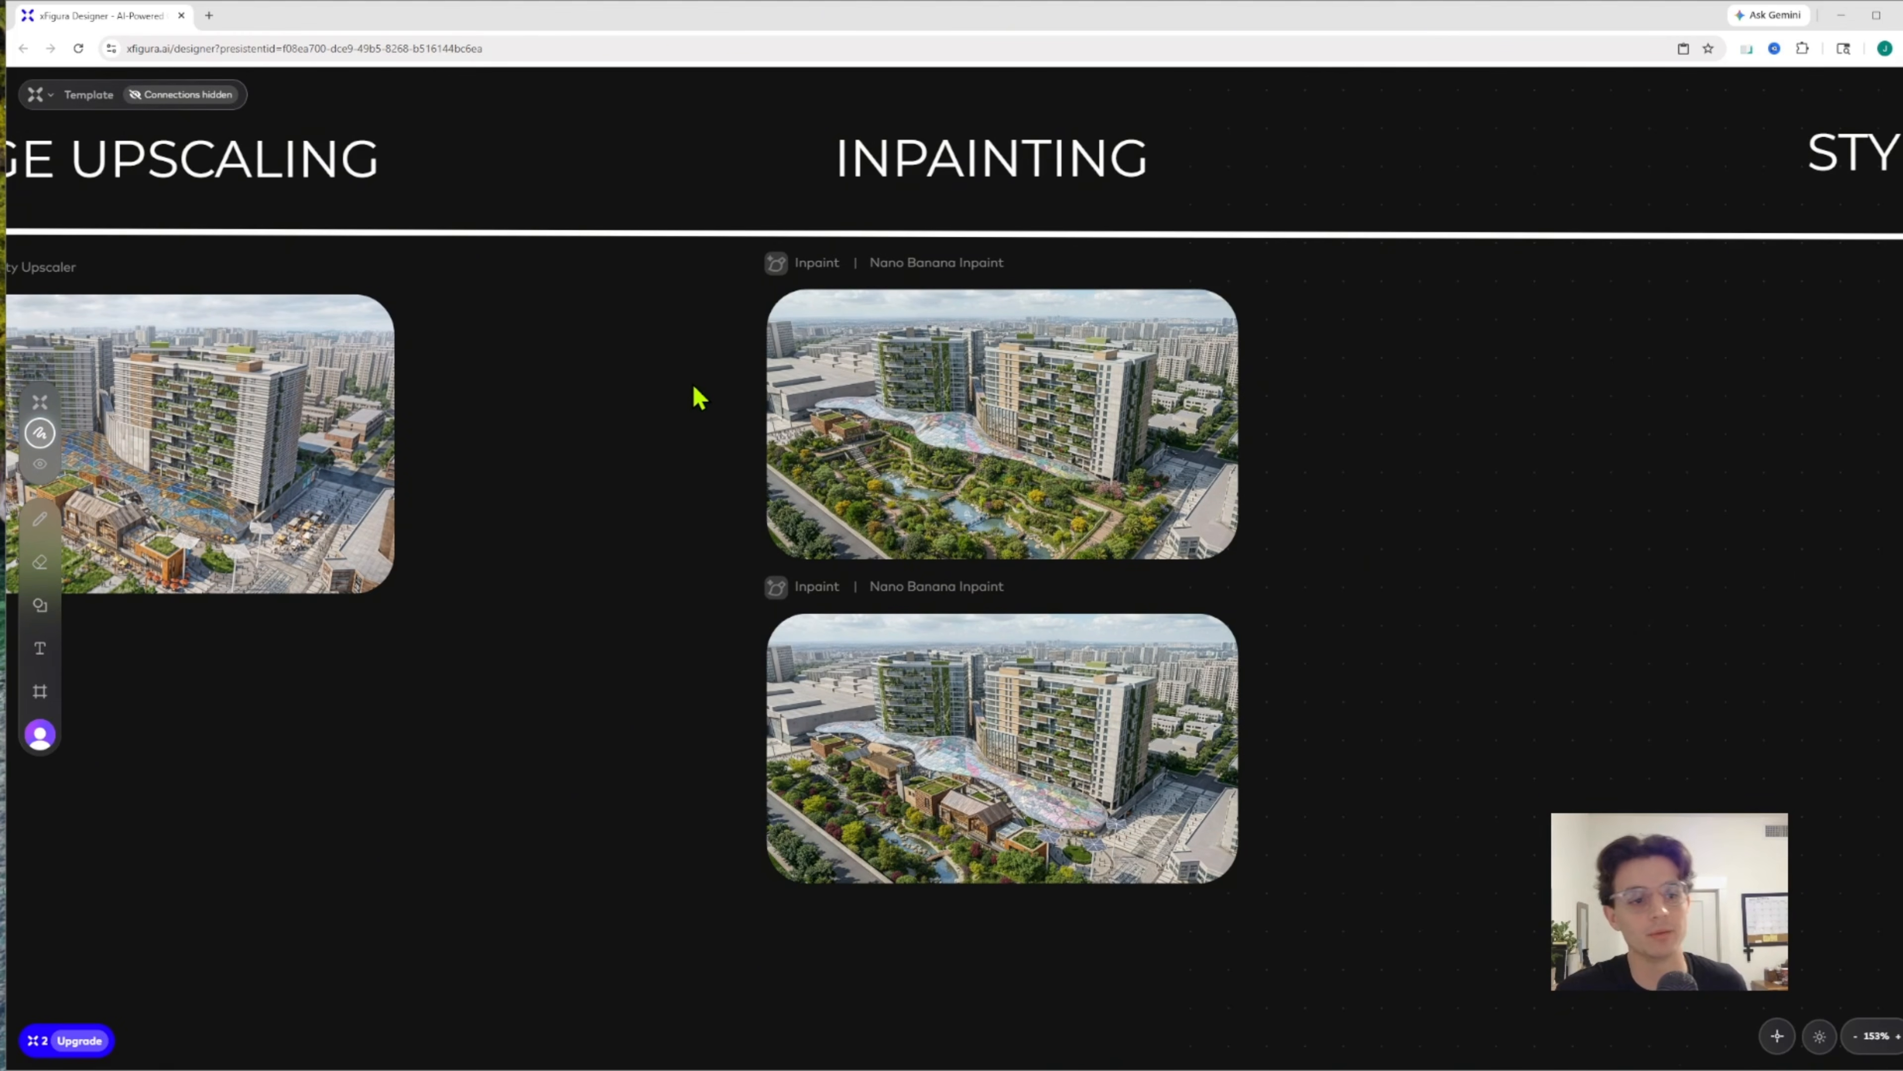
Open the upper inpainting result full size, compare its garden with the input image using the slider and close the viewer
scroll(735, 455, "left", 5)
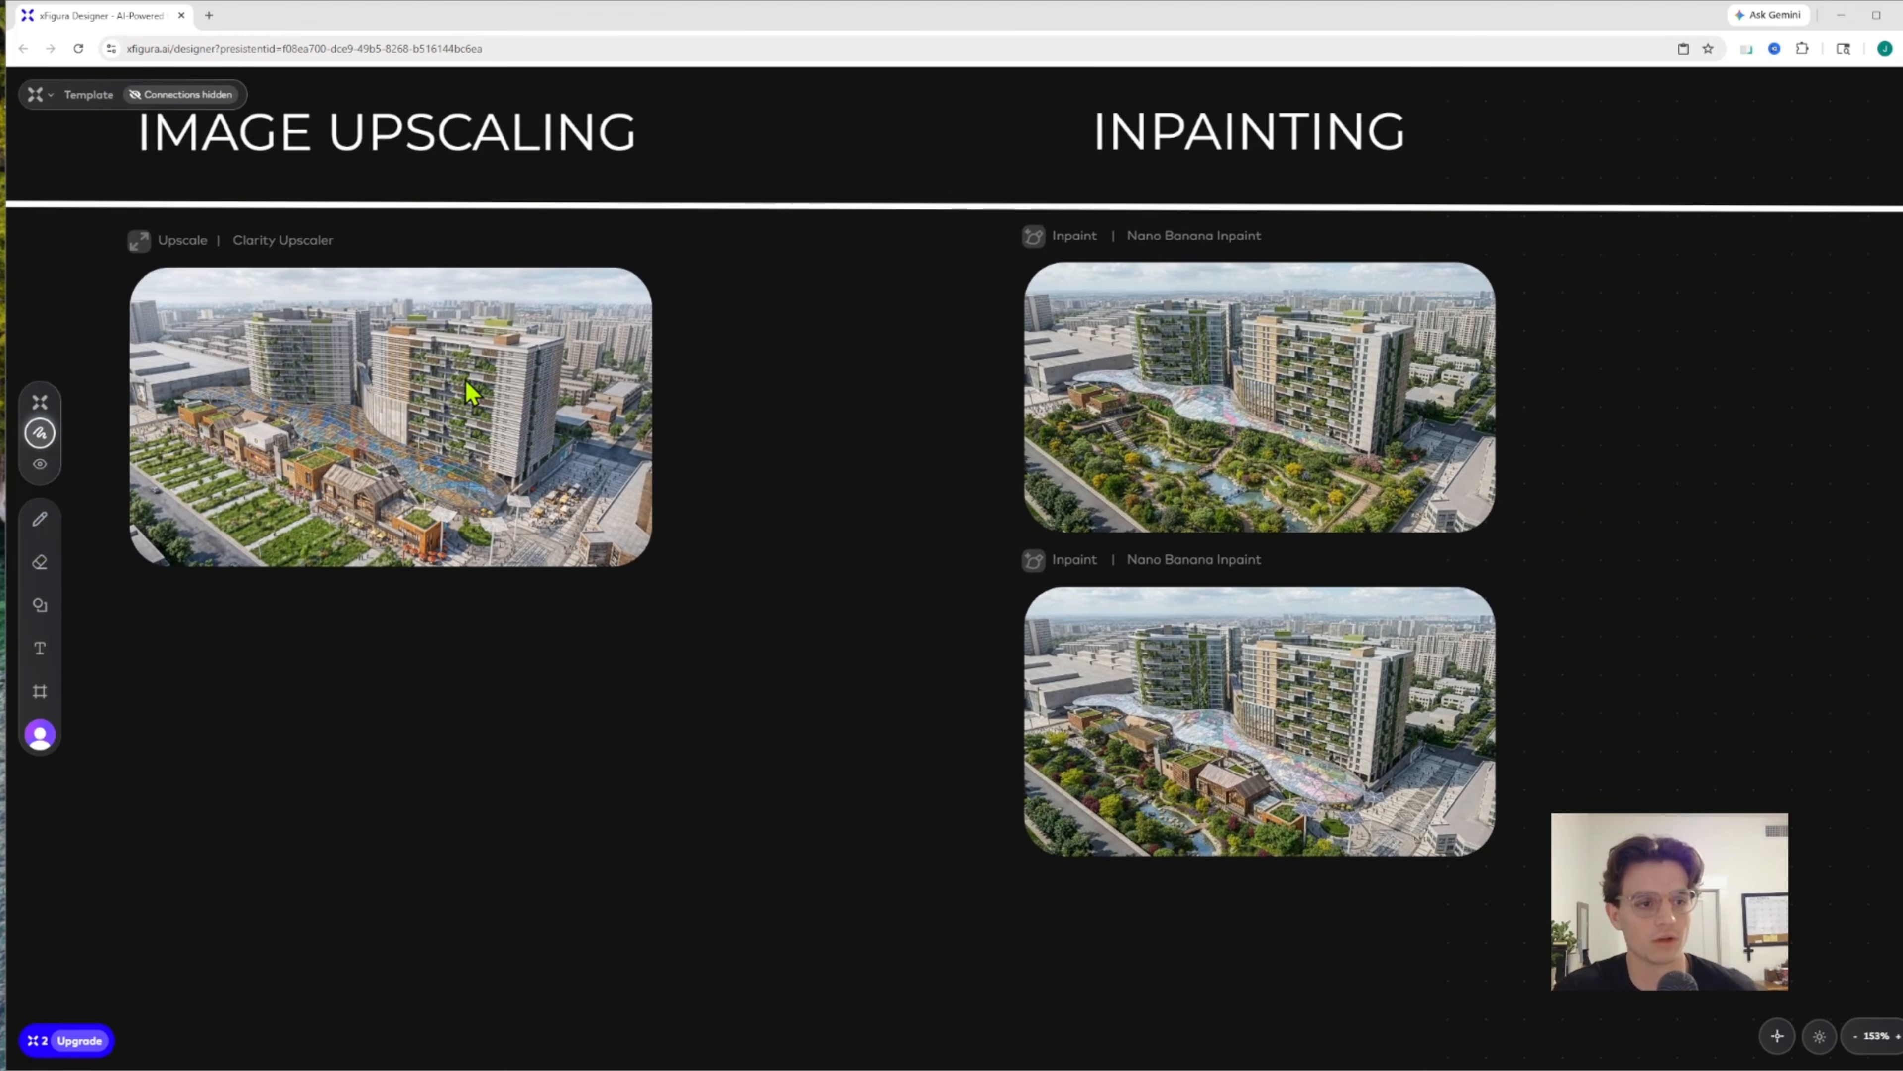
left_click(1118, 435)
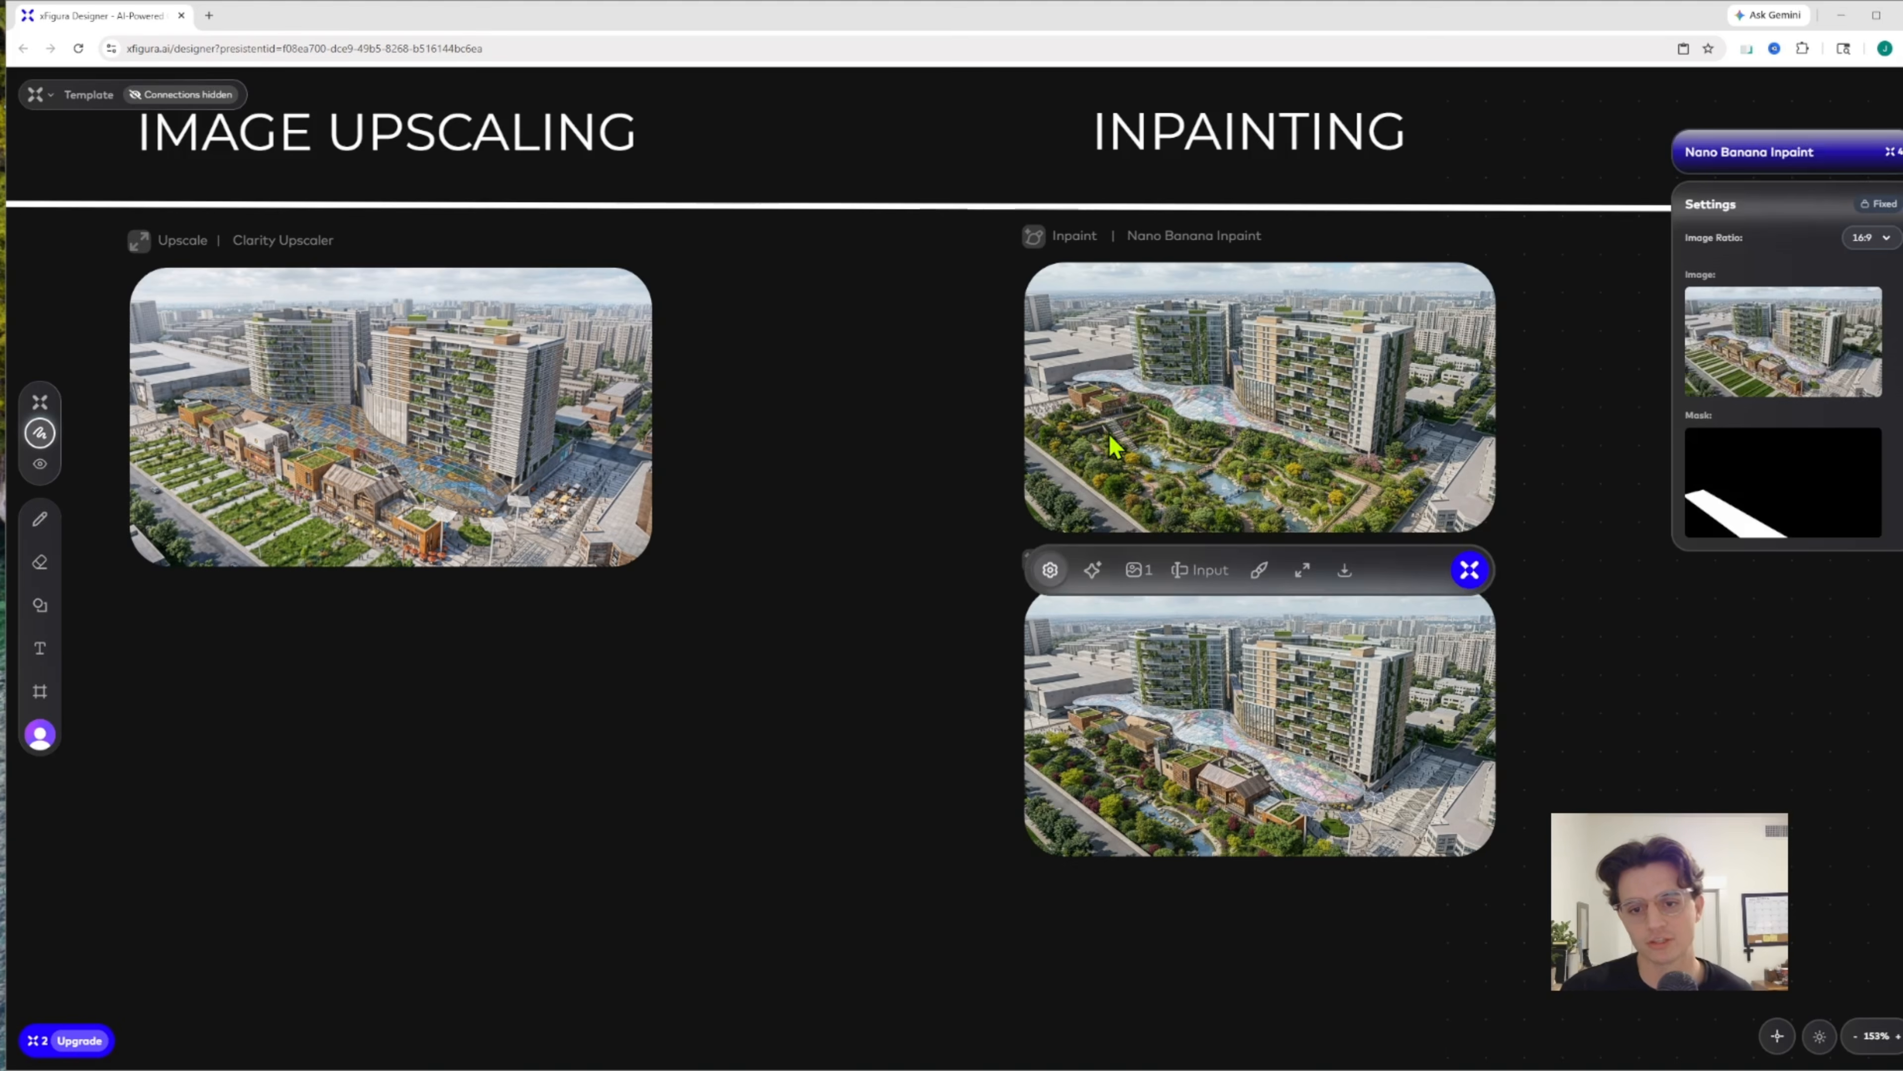
left_click(1303, 570)
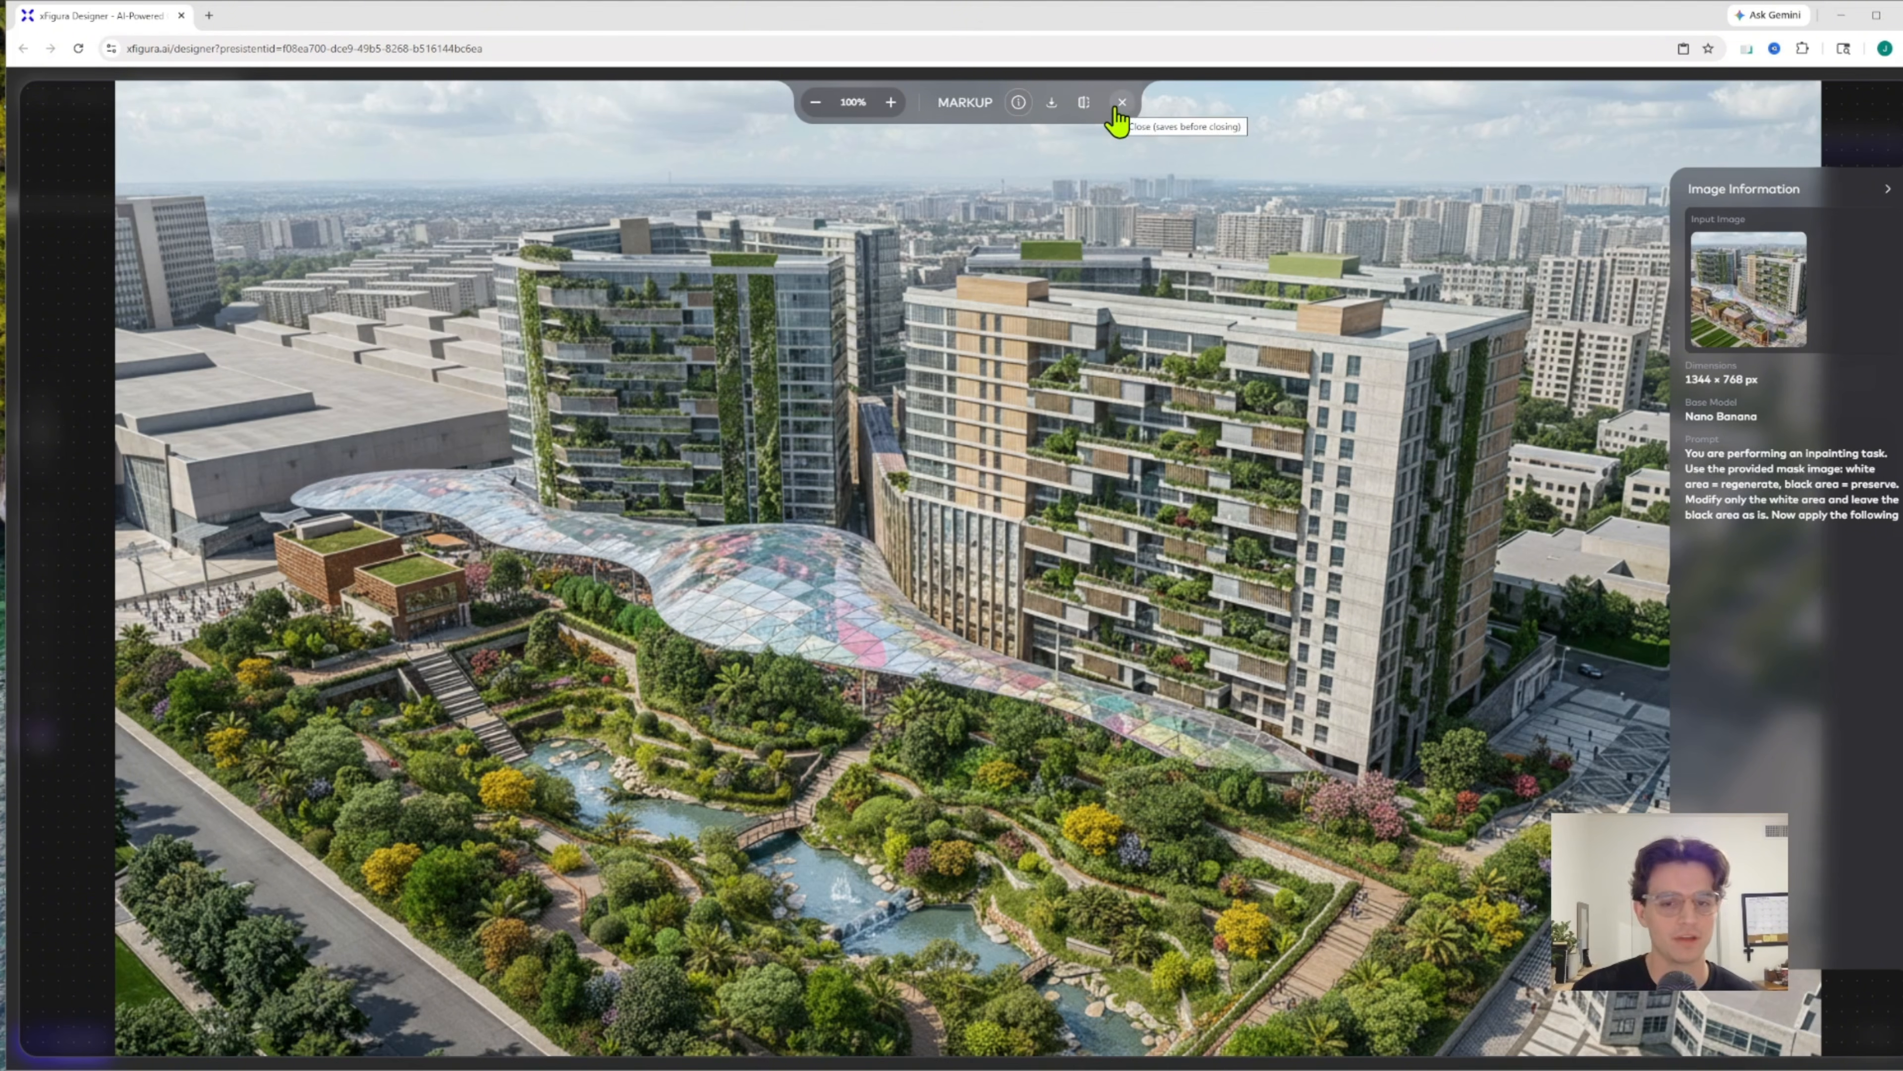
left_click(1084, 105)
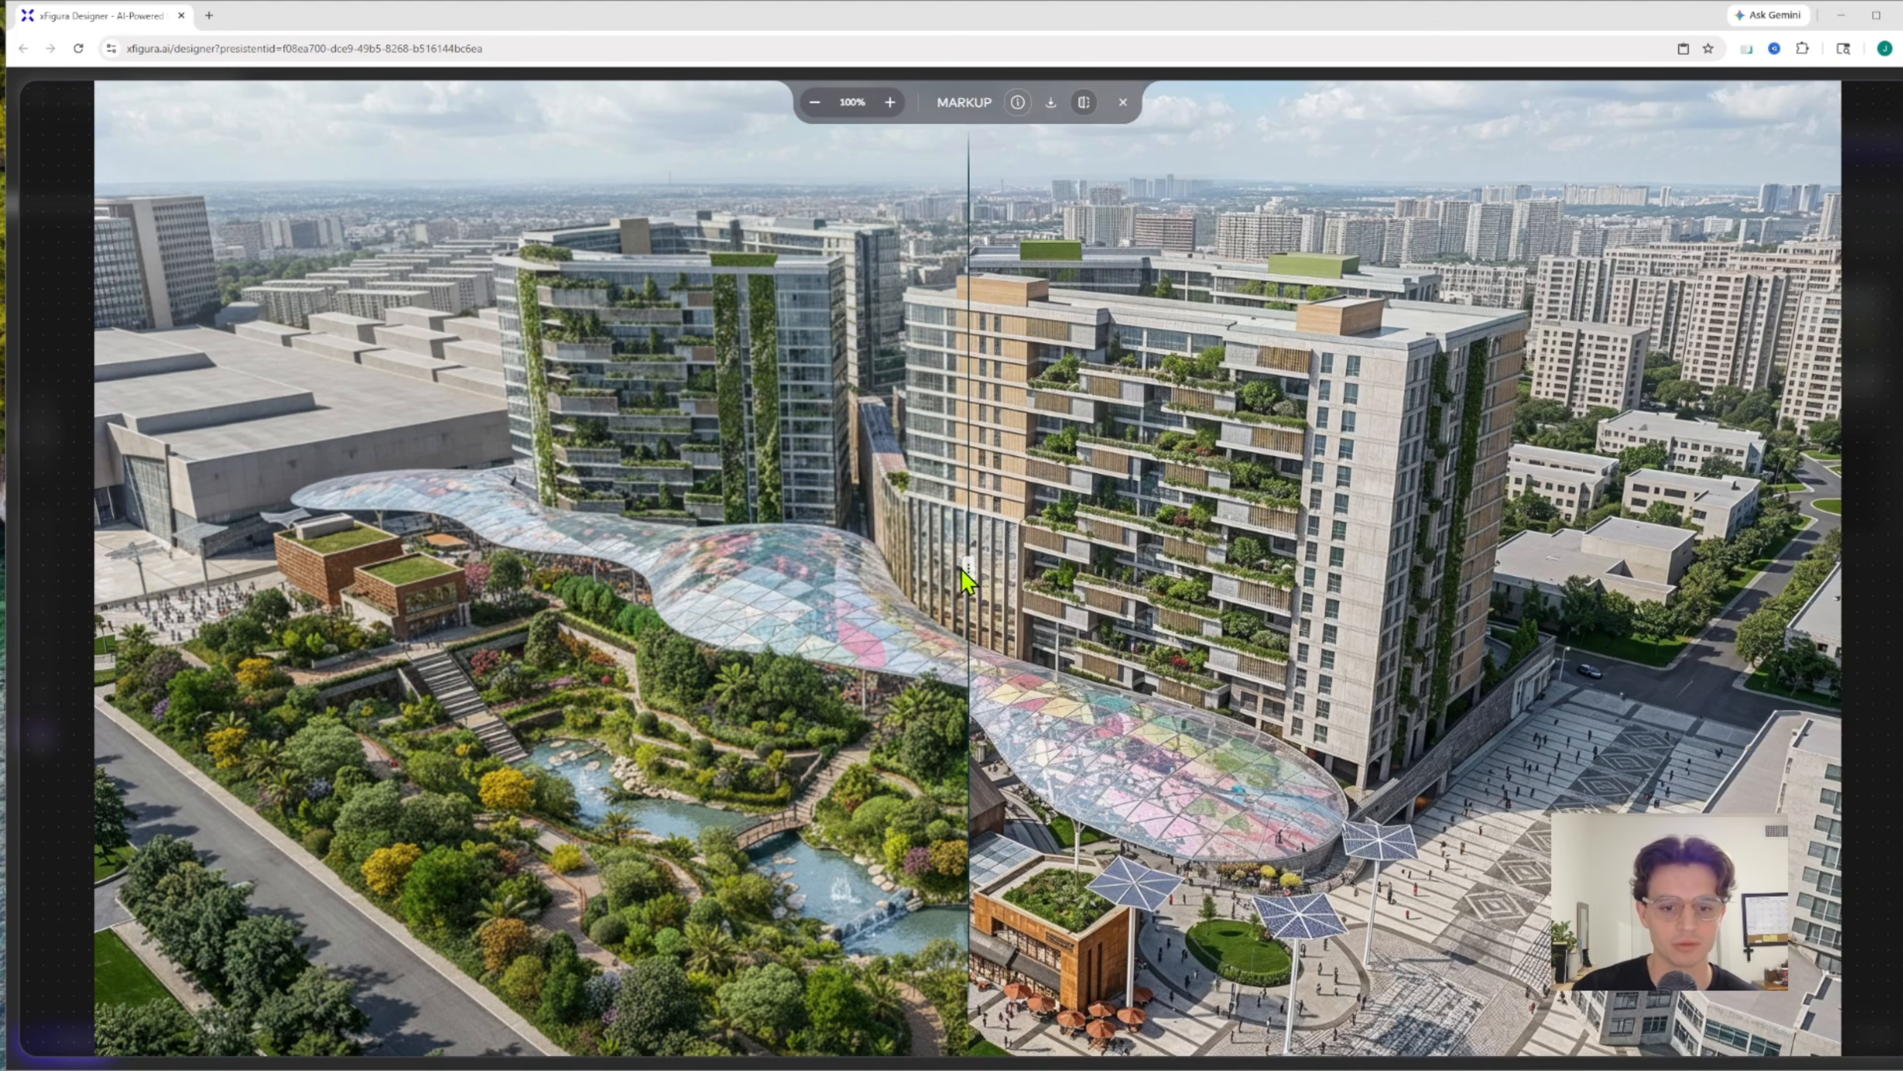
left_click_drag(967, 570, 1372, 573)
left_click(1123, 104)
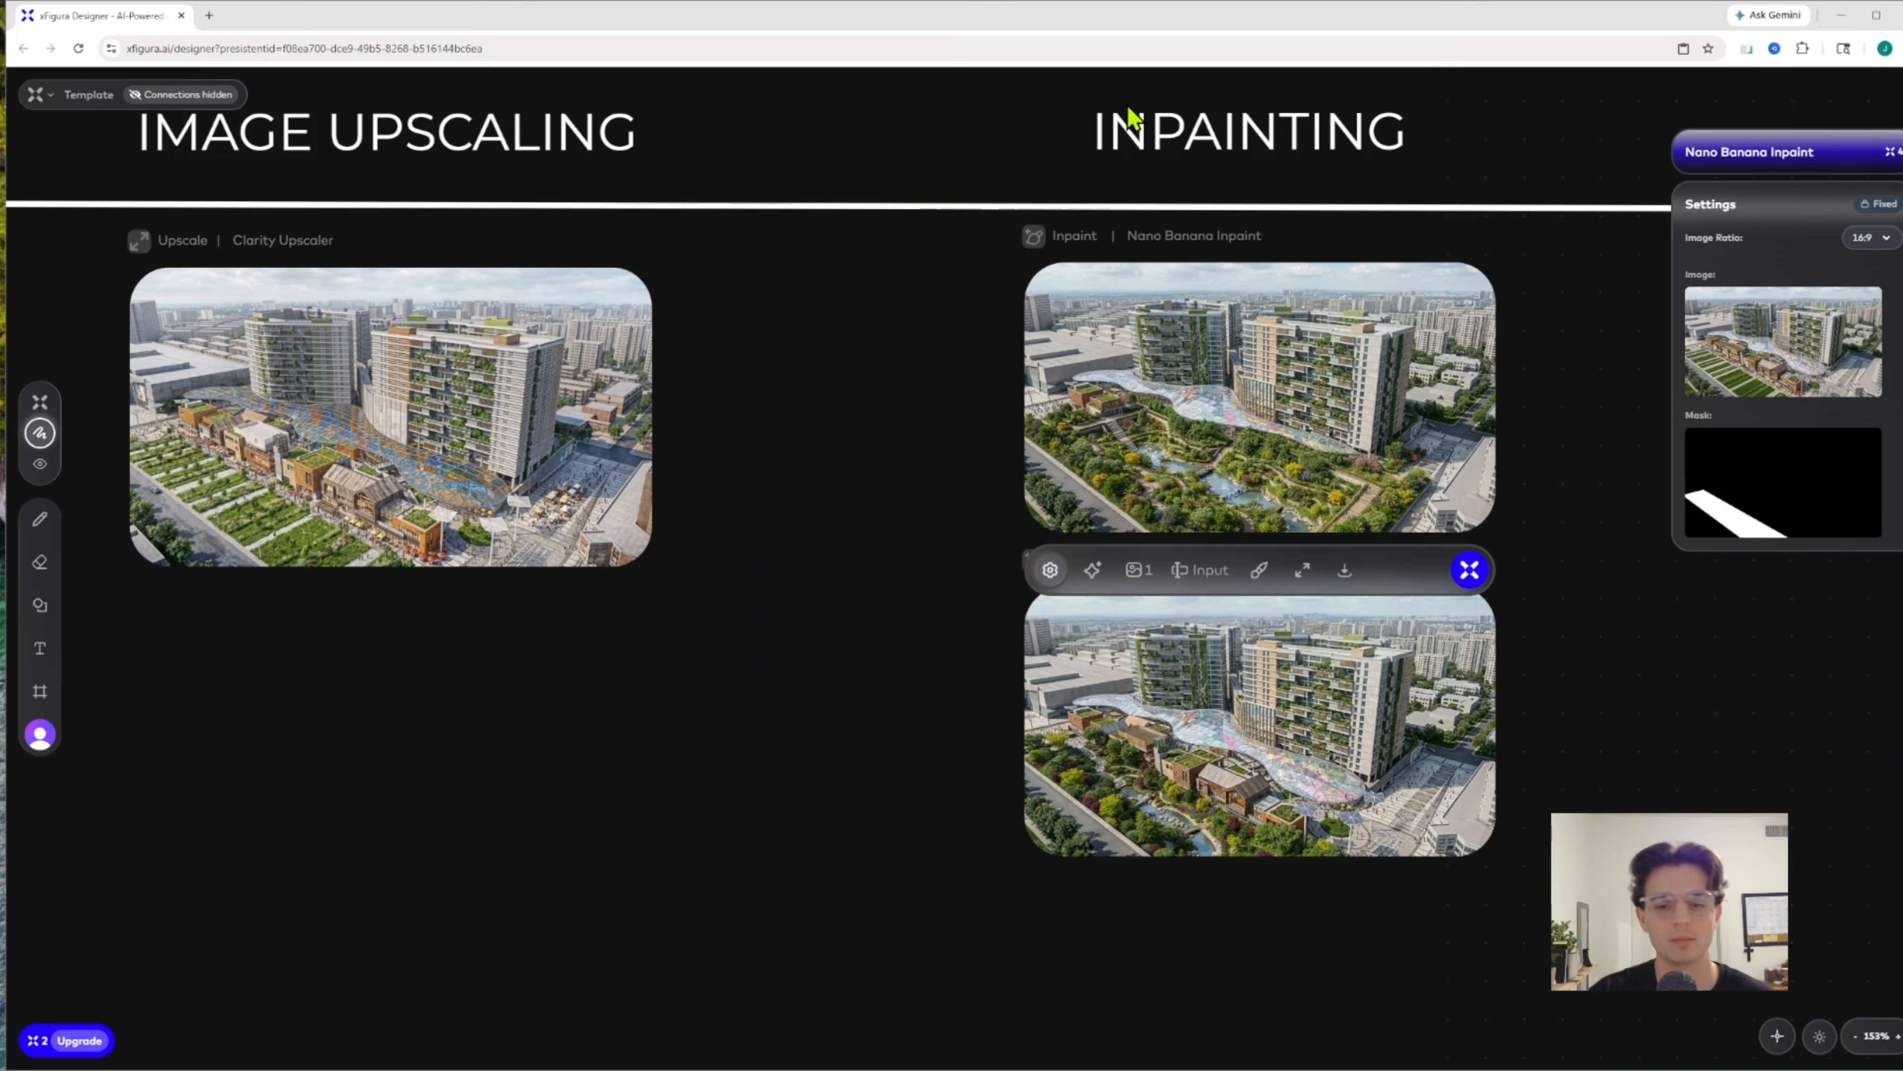
Examine the lower inpainting result full size, close it and go back to the uploaded 3D model screenshot beside the Advanced row
mouse_move(1283, 783)
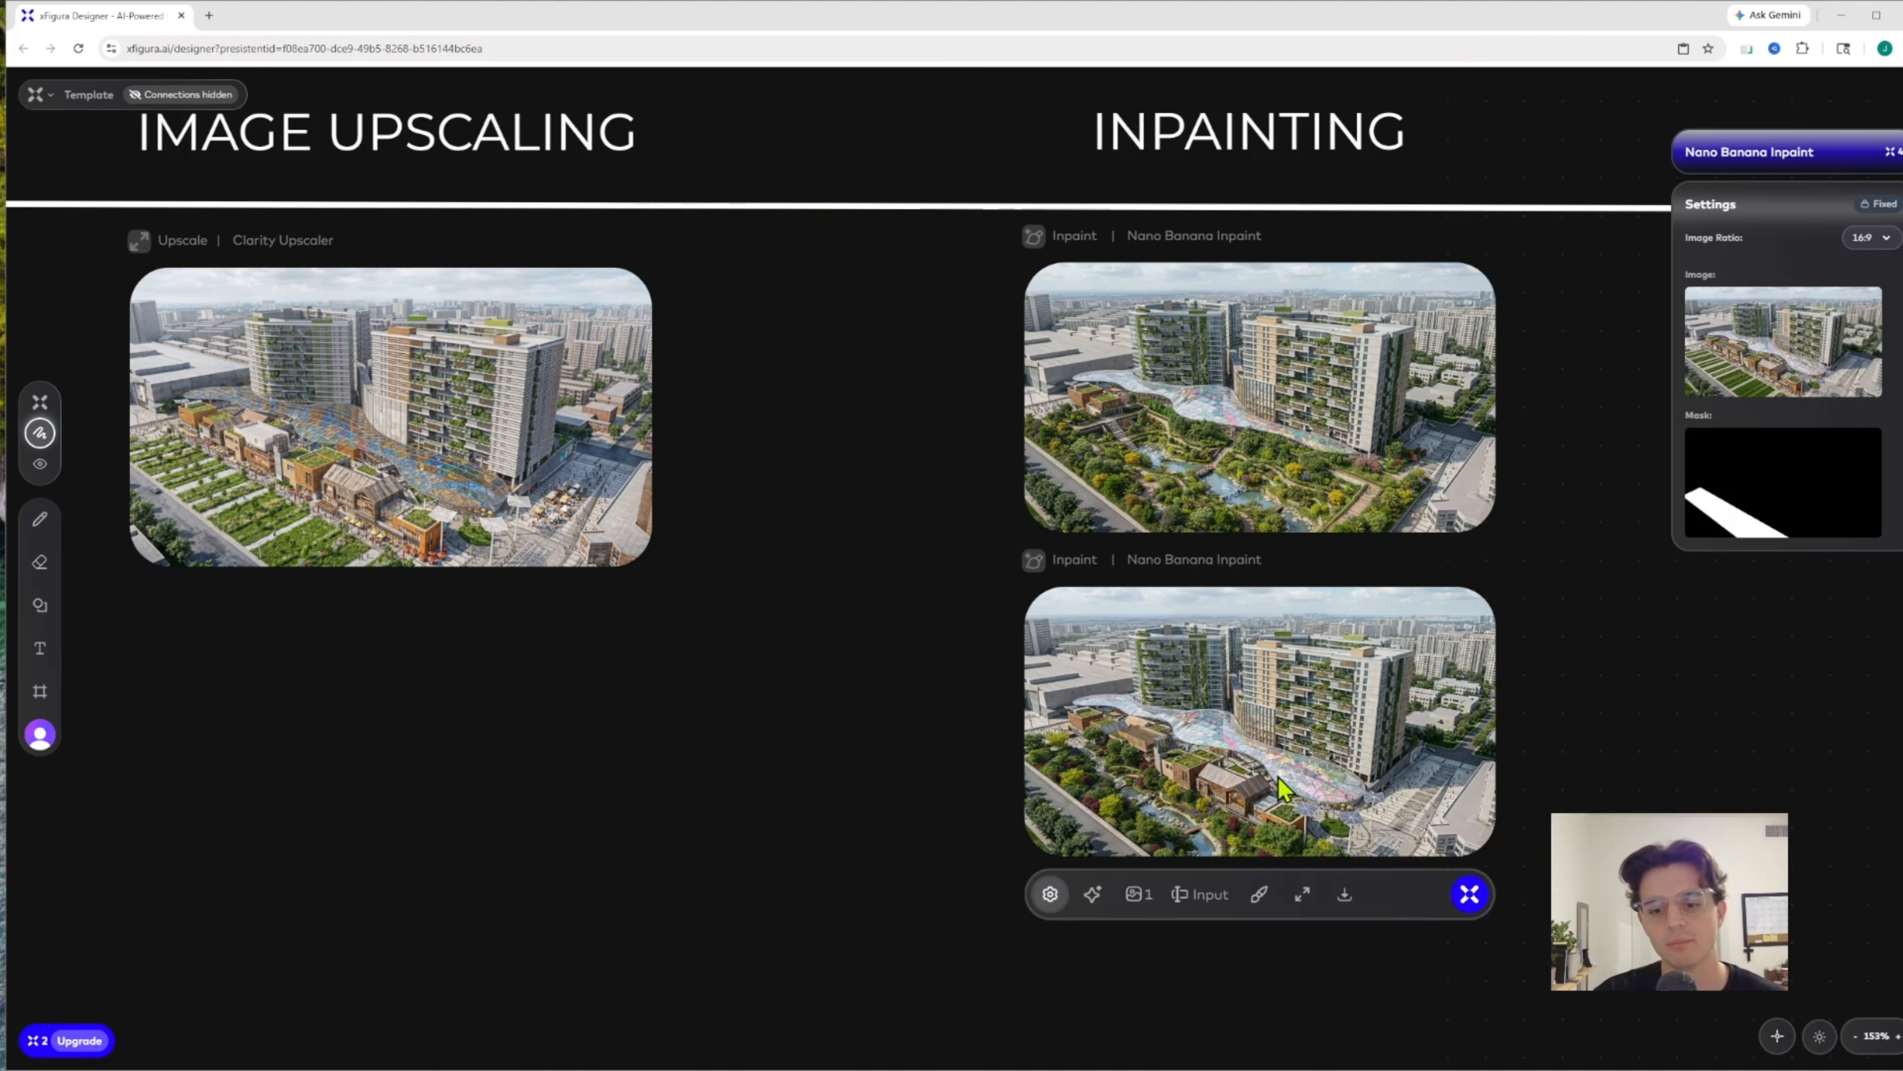
left_click(1302, 893)
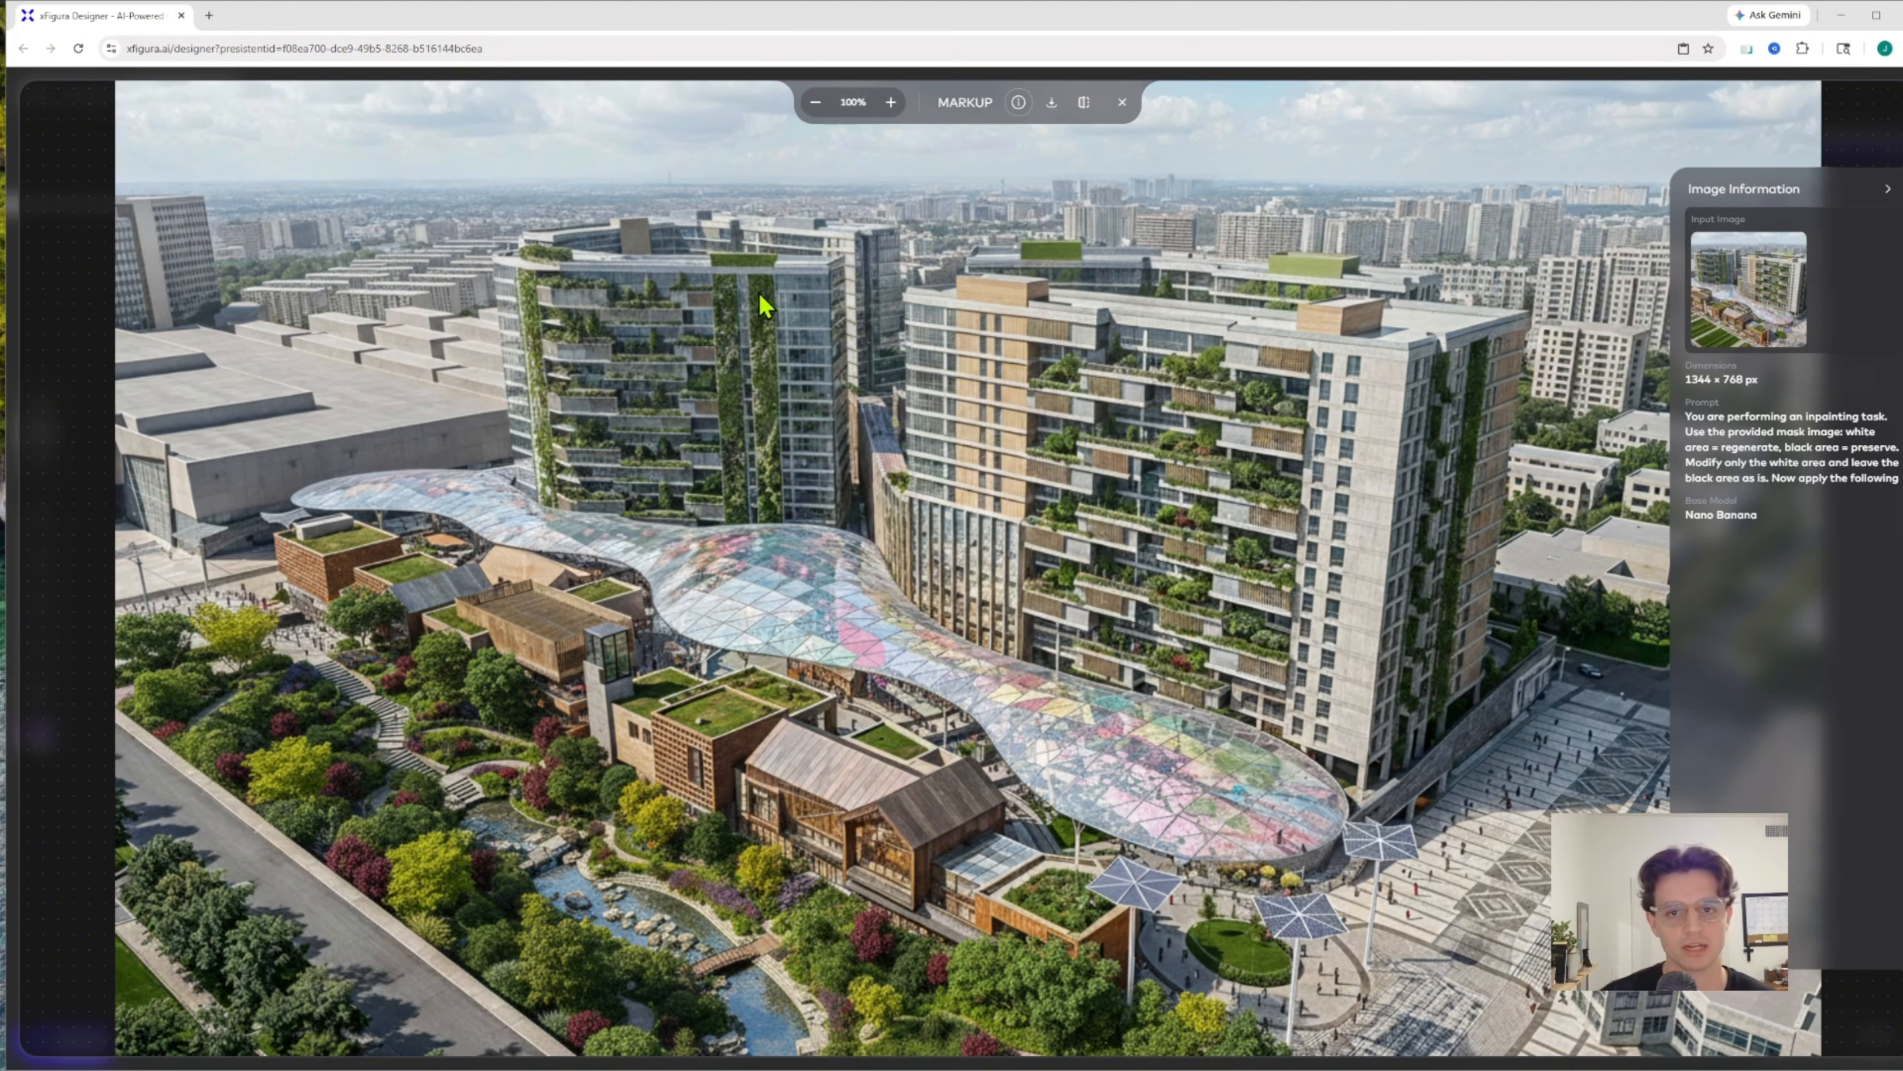
left_click(1121, 103)
left_click_drag(749, 429, 1105, 414)
scroll(1104, 414, "down", 6)
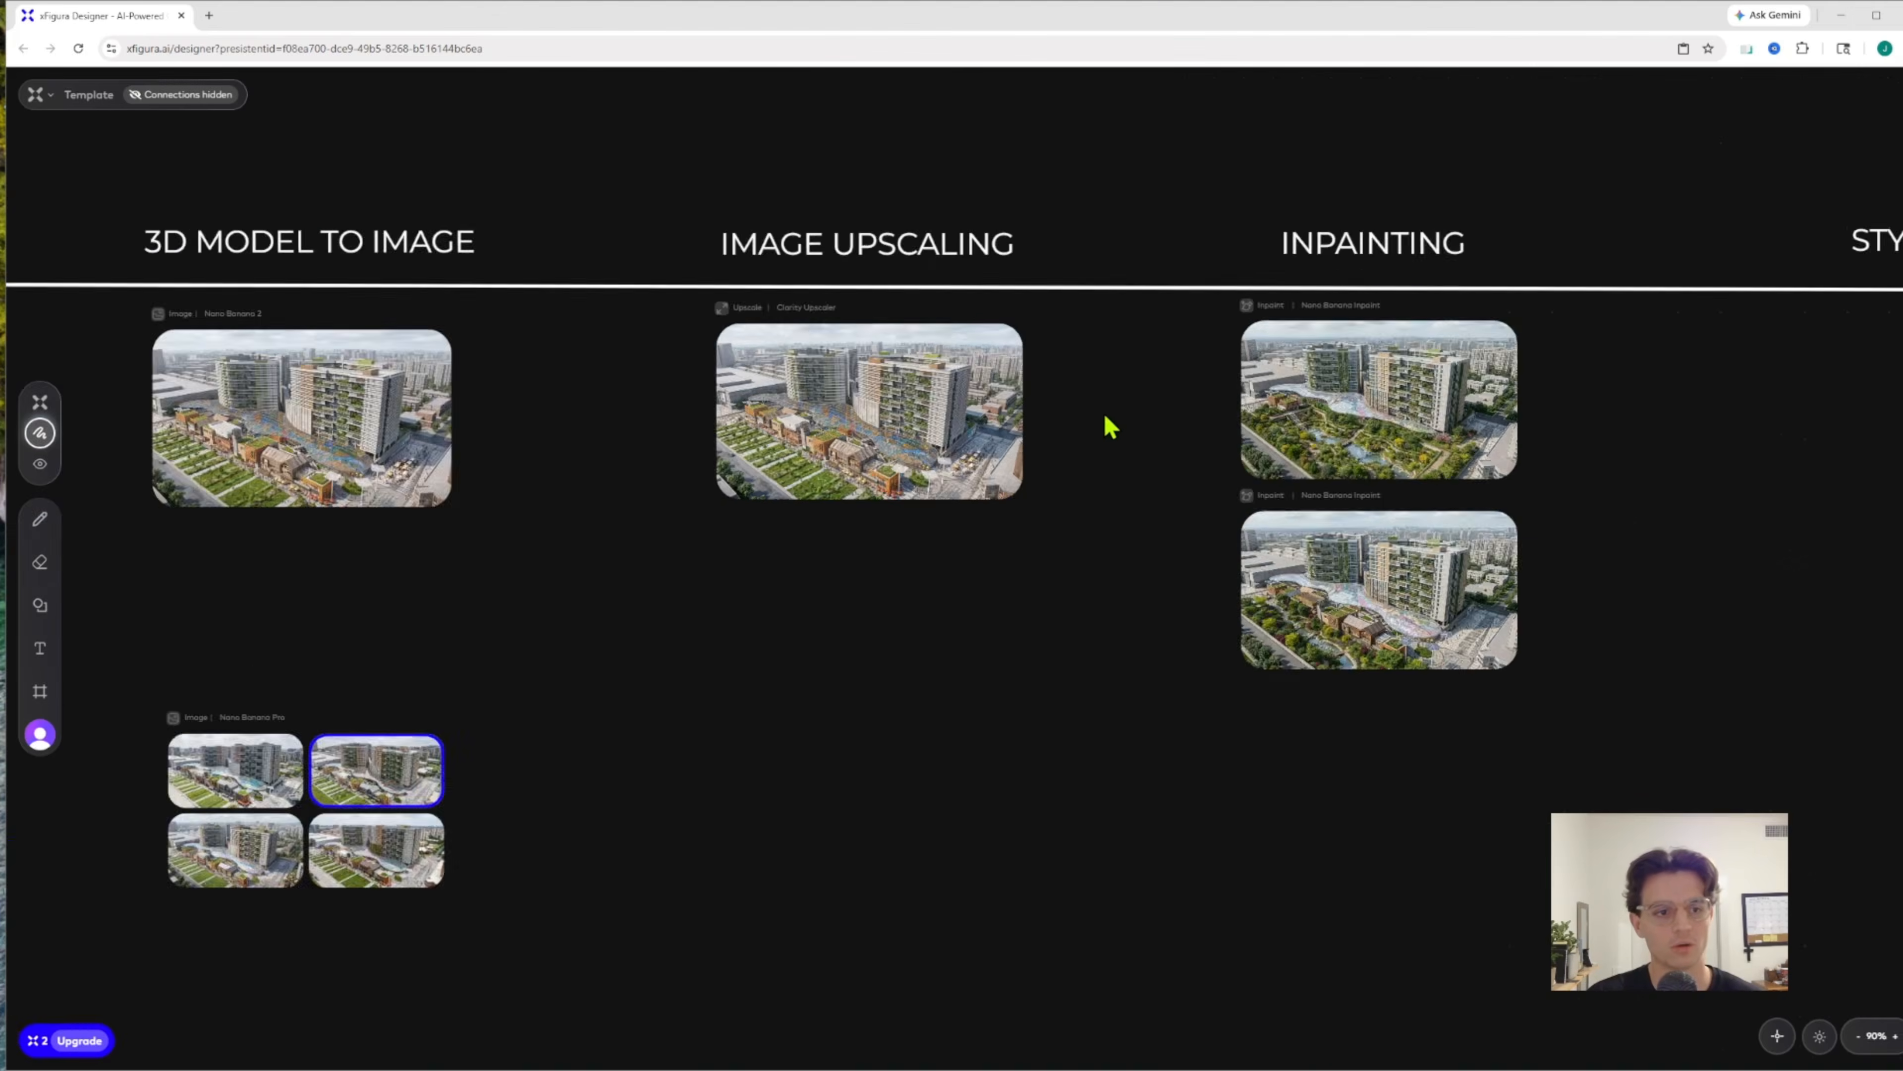
scroll(322, 679, "up", 5)
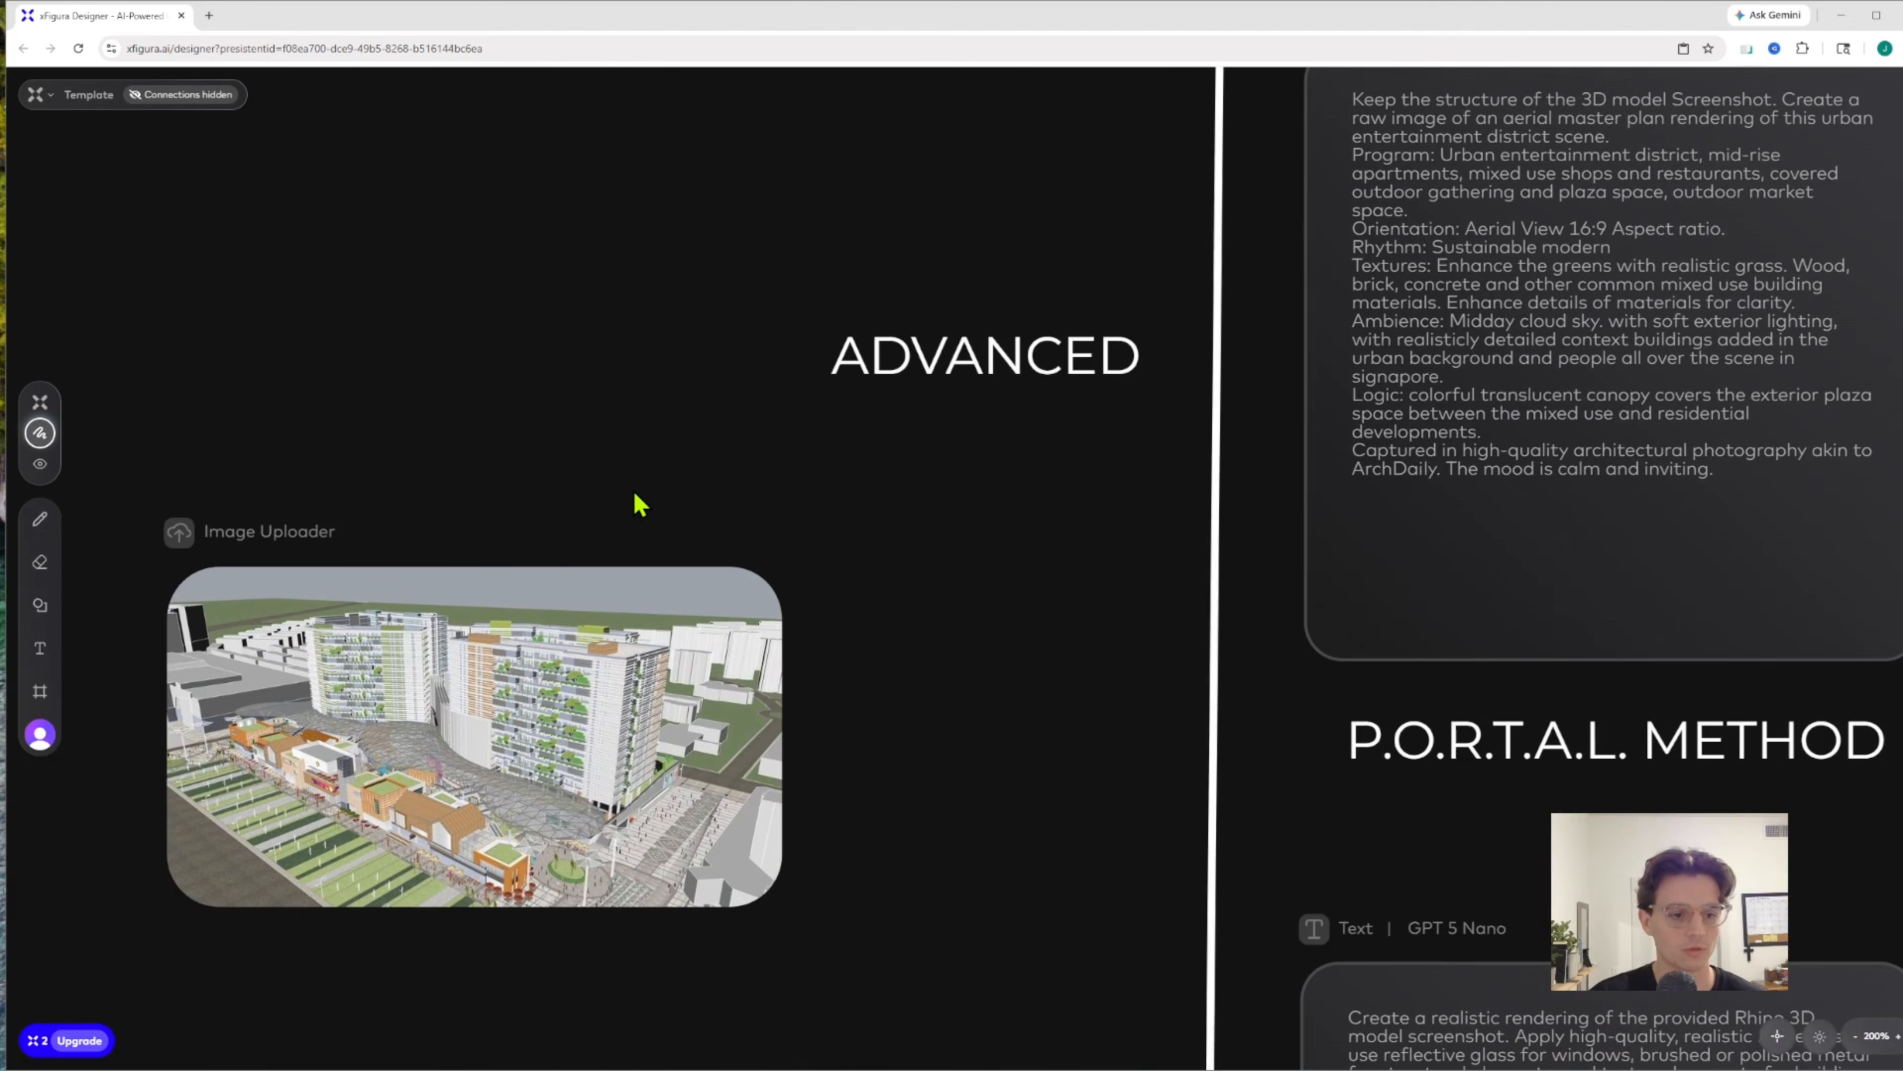
Review the Pro row's rendering, its upscaled version and both inpainting results, and go on to the Style Transfer column
scroll(639, 504, "down", 3)
left_click_drag(671, 323, 488, 624)
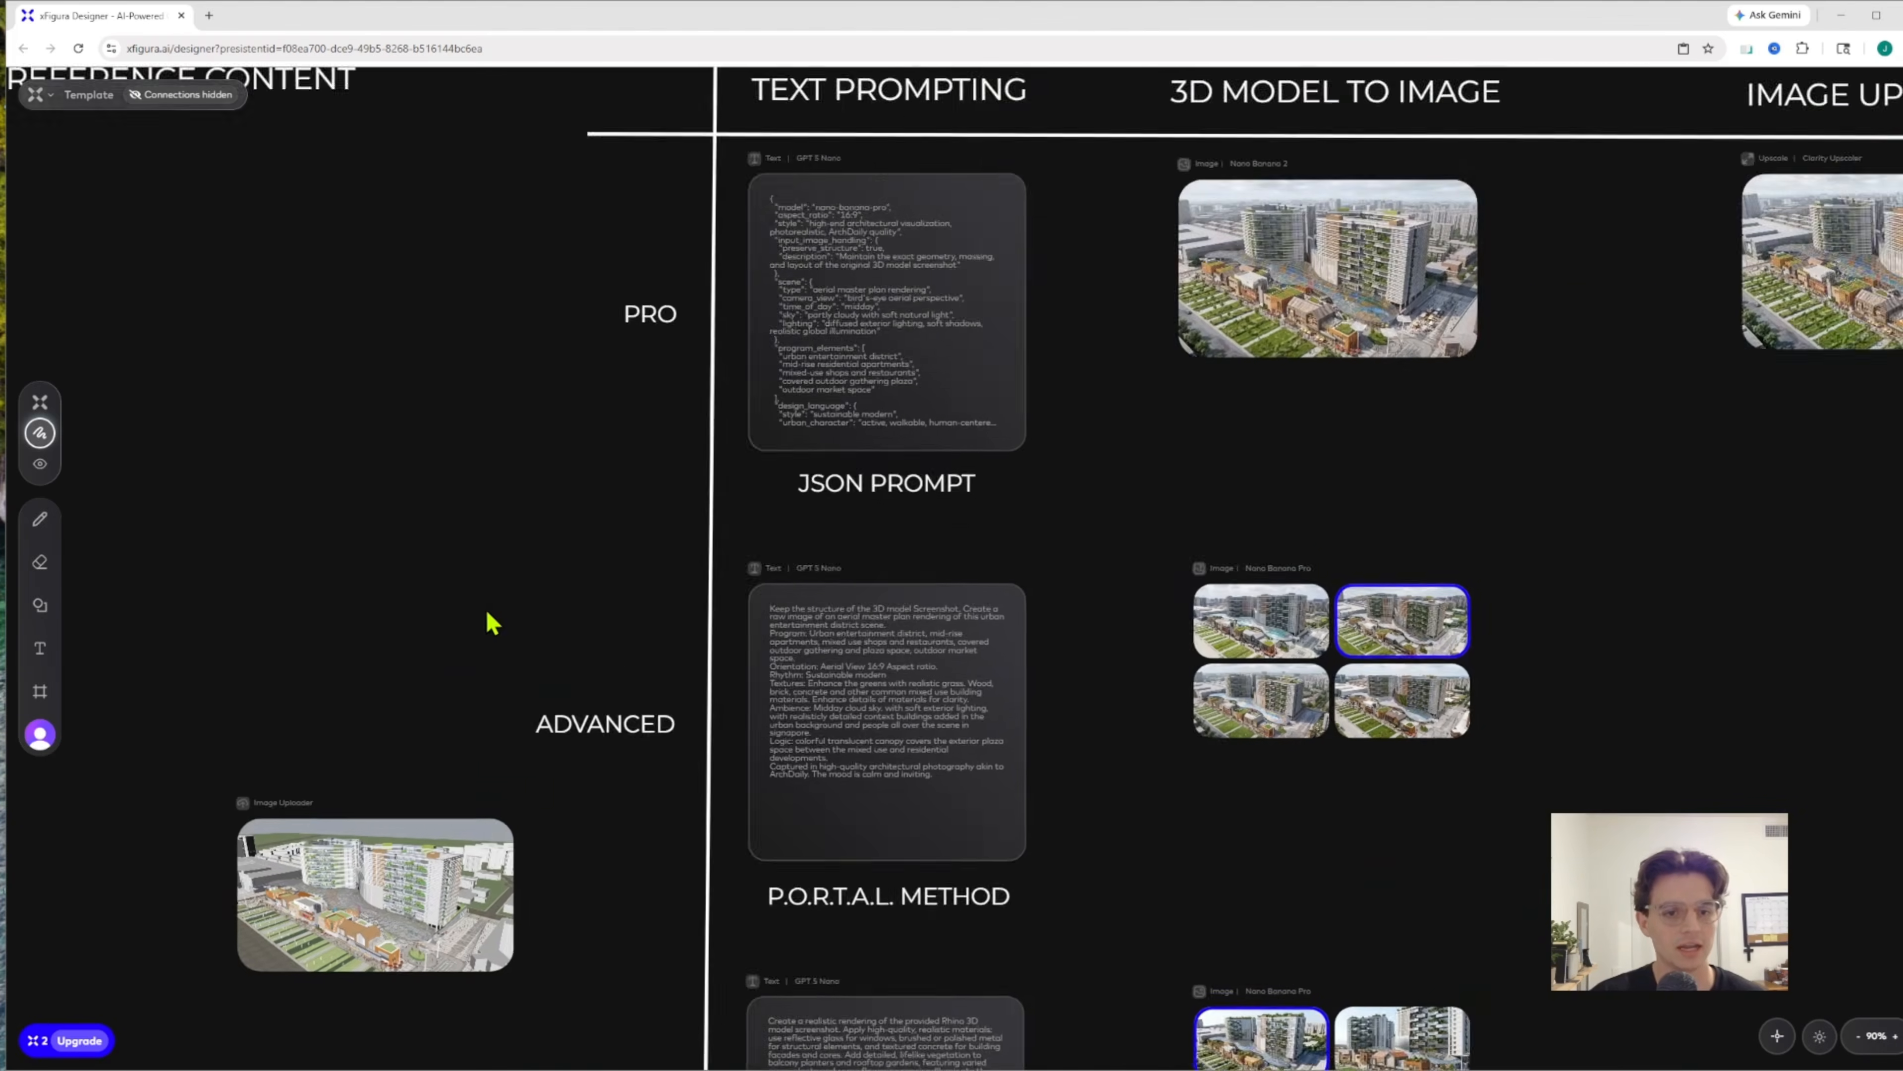
left_click_drag(1256, 422, 1163, 558)
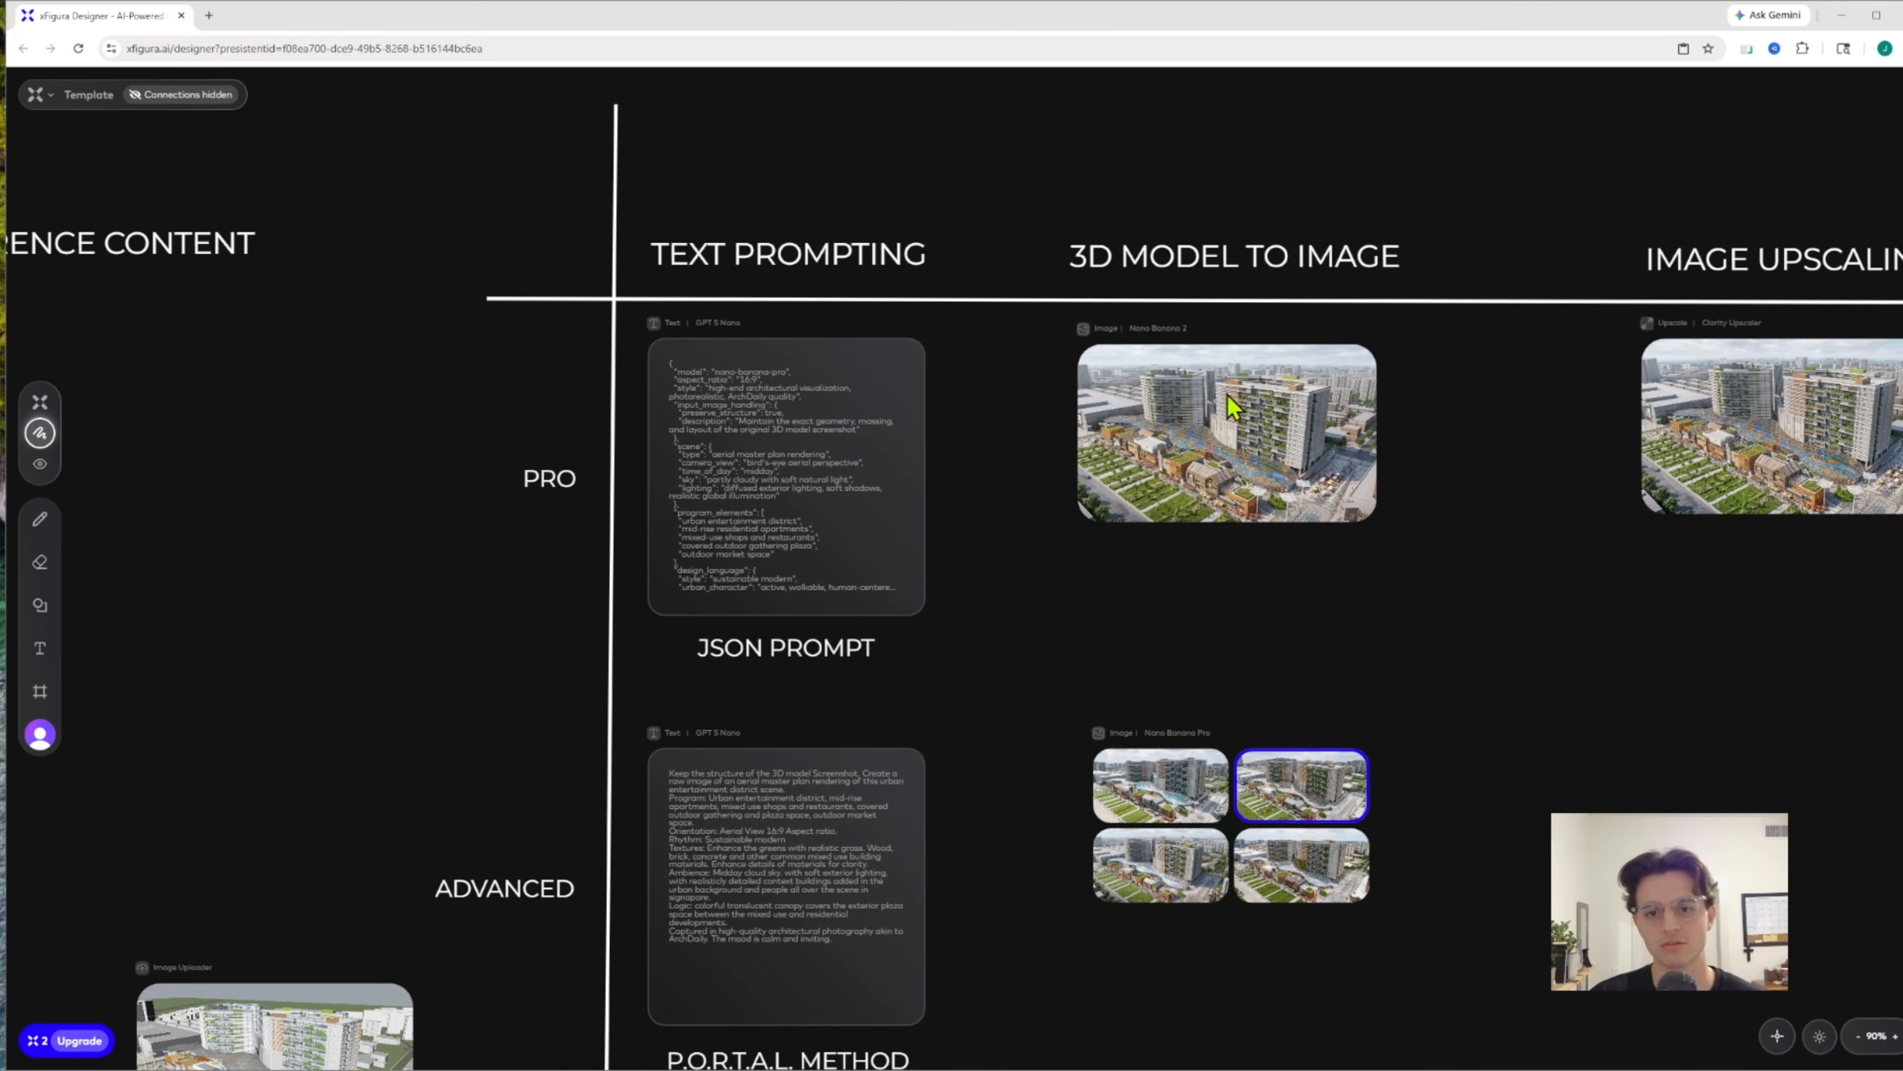
scroll(1233, 398, "up", 4)
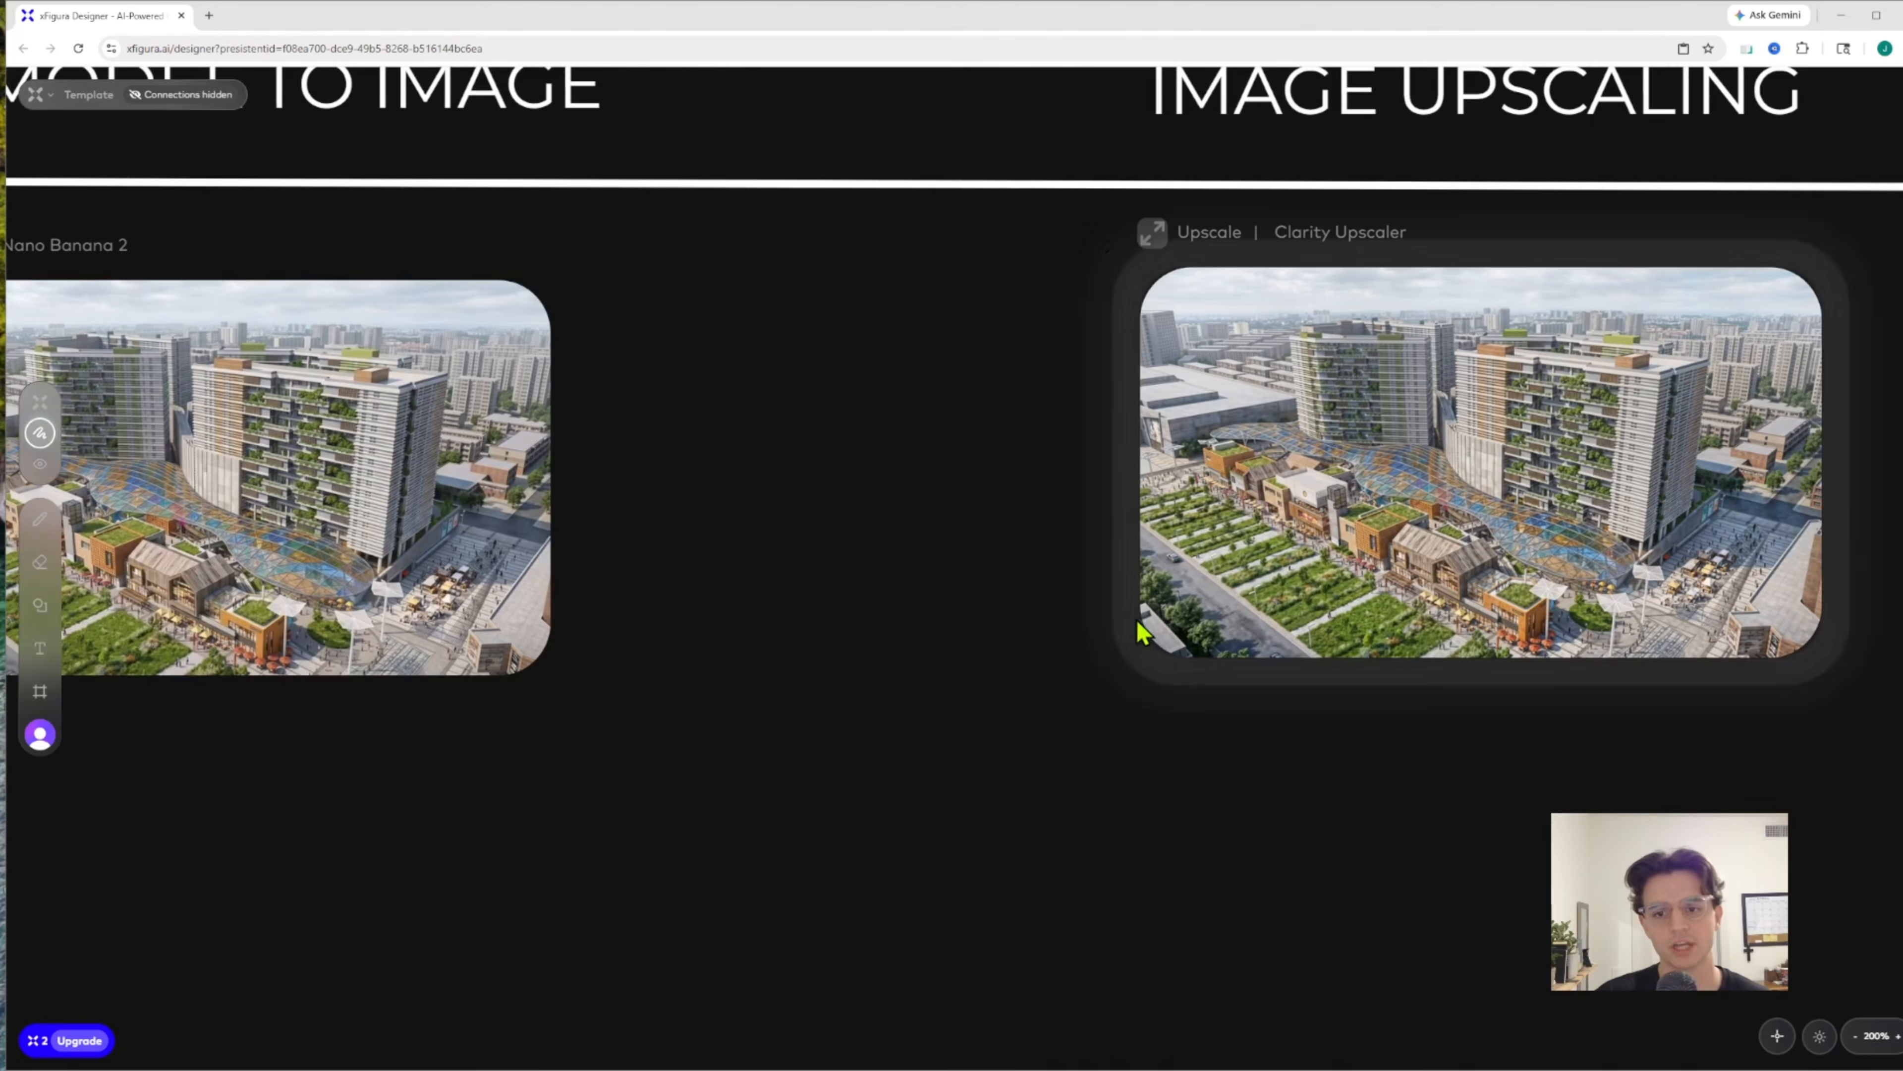
left_click_drag(1562, 705, 1122, 708)
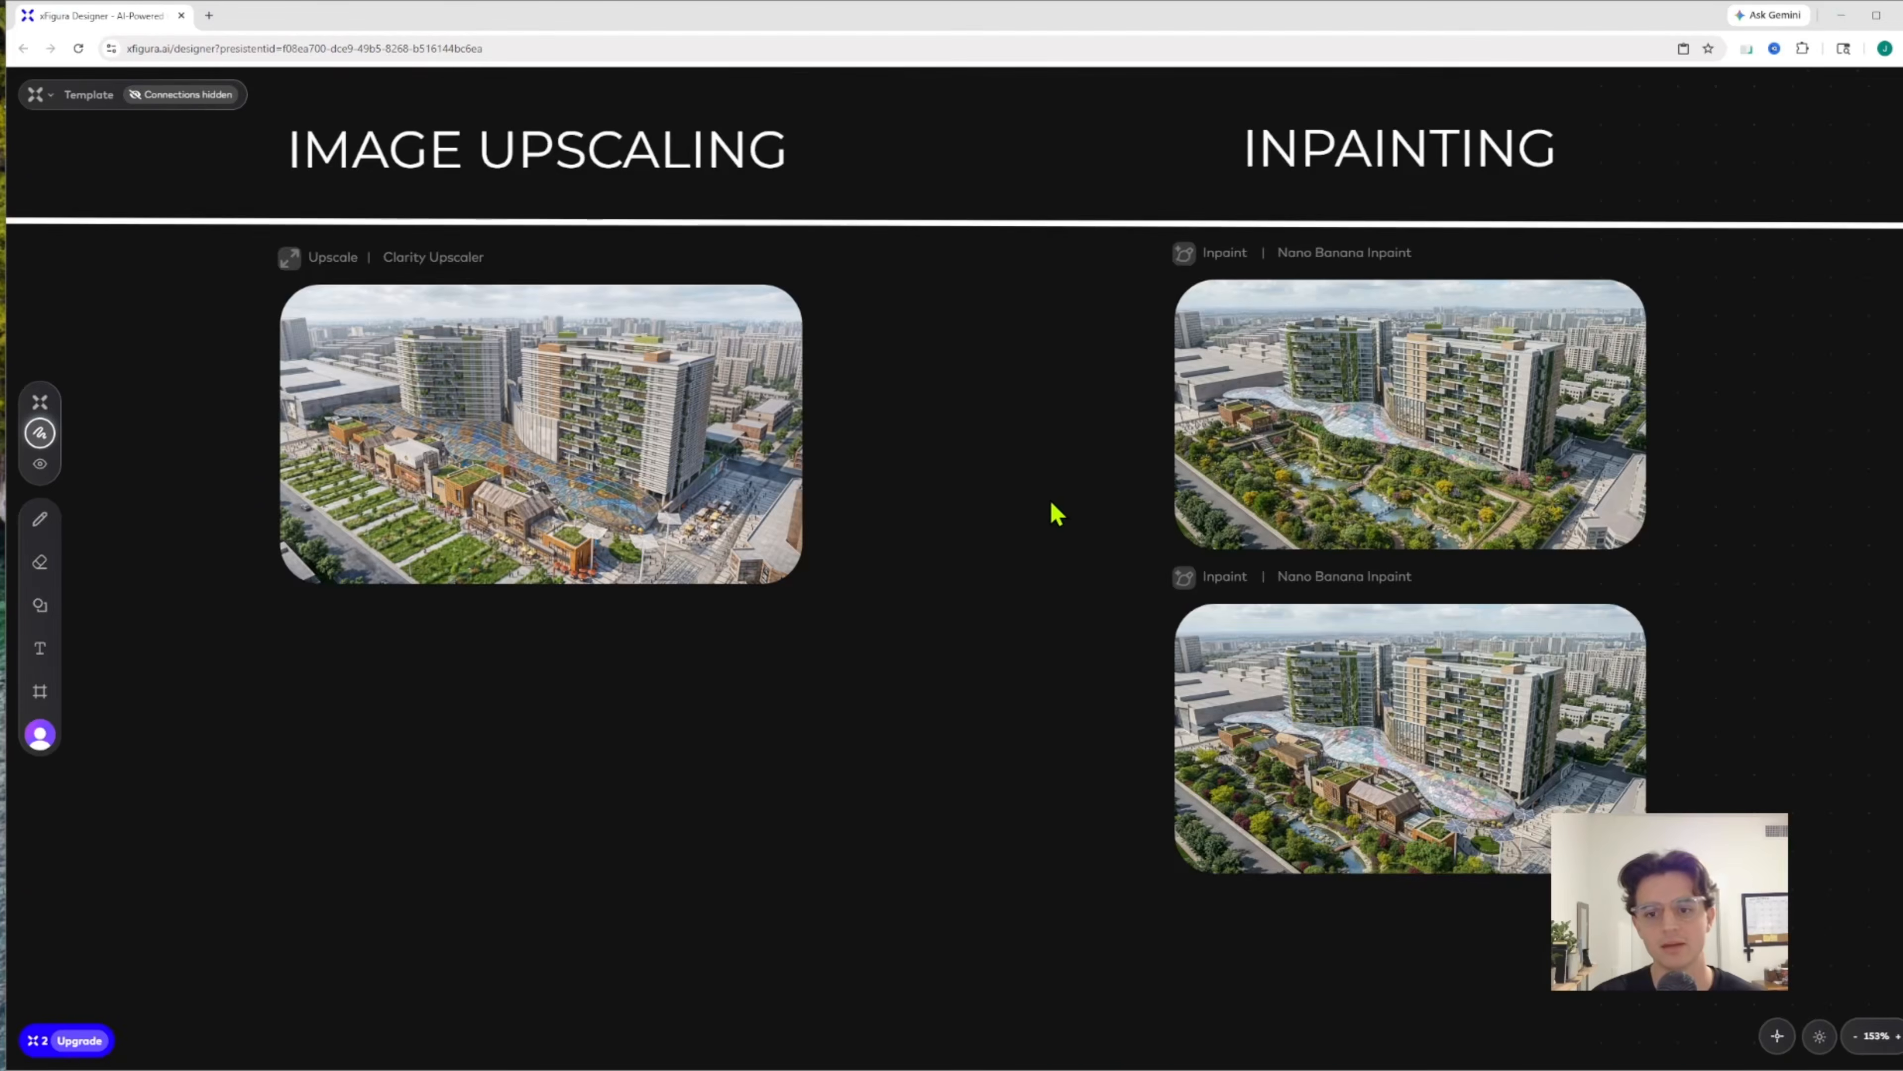
scroll(1729, 659, "up", 3)
left_click_drag(1746, 646, 1492, 619)
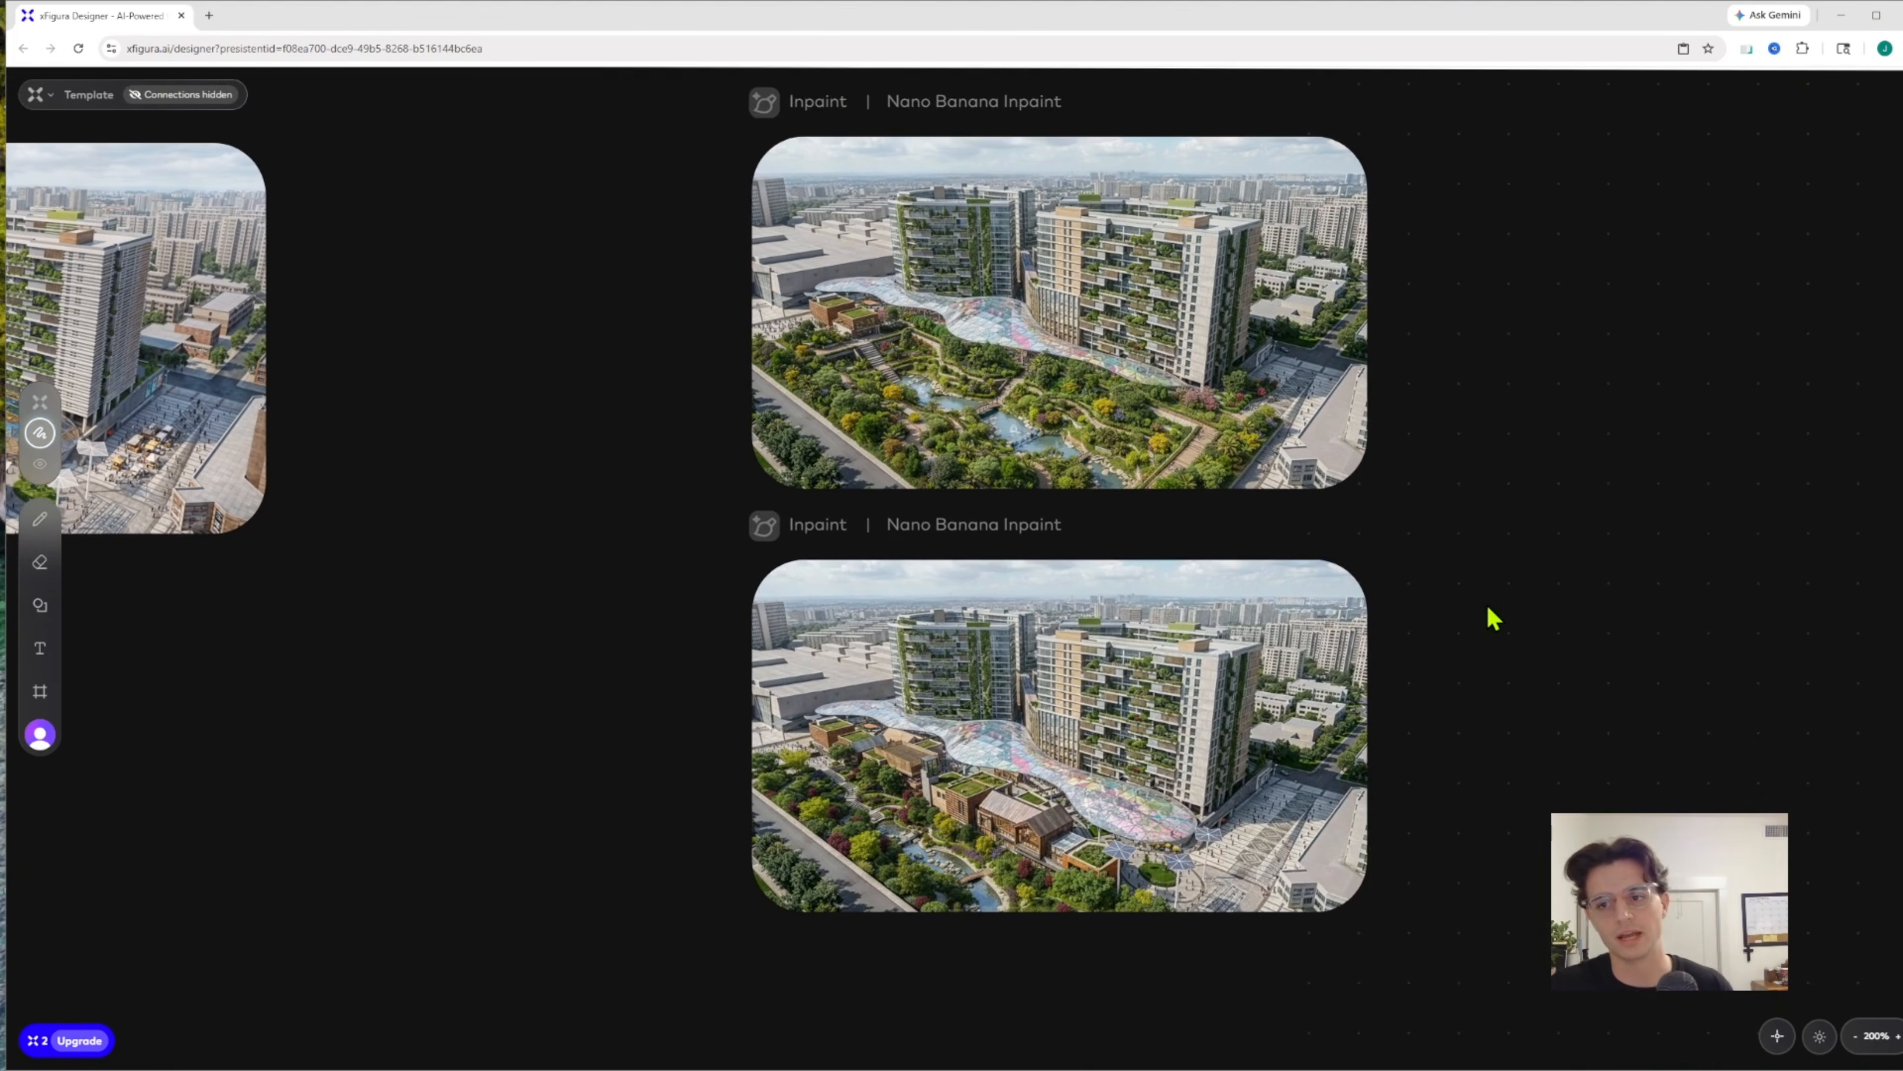
scroll(1487, 607, "down", 4)
left_click_drag(1608, 581, 993, 582)
left_click_drag(1521, 491, 1251, 491)
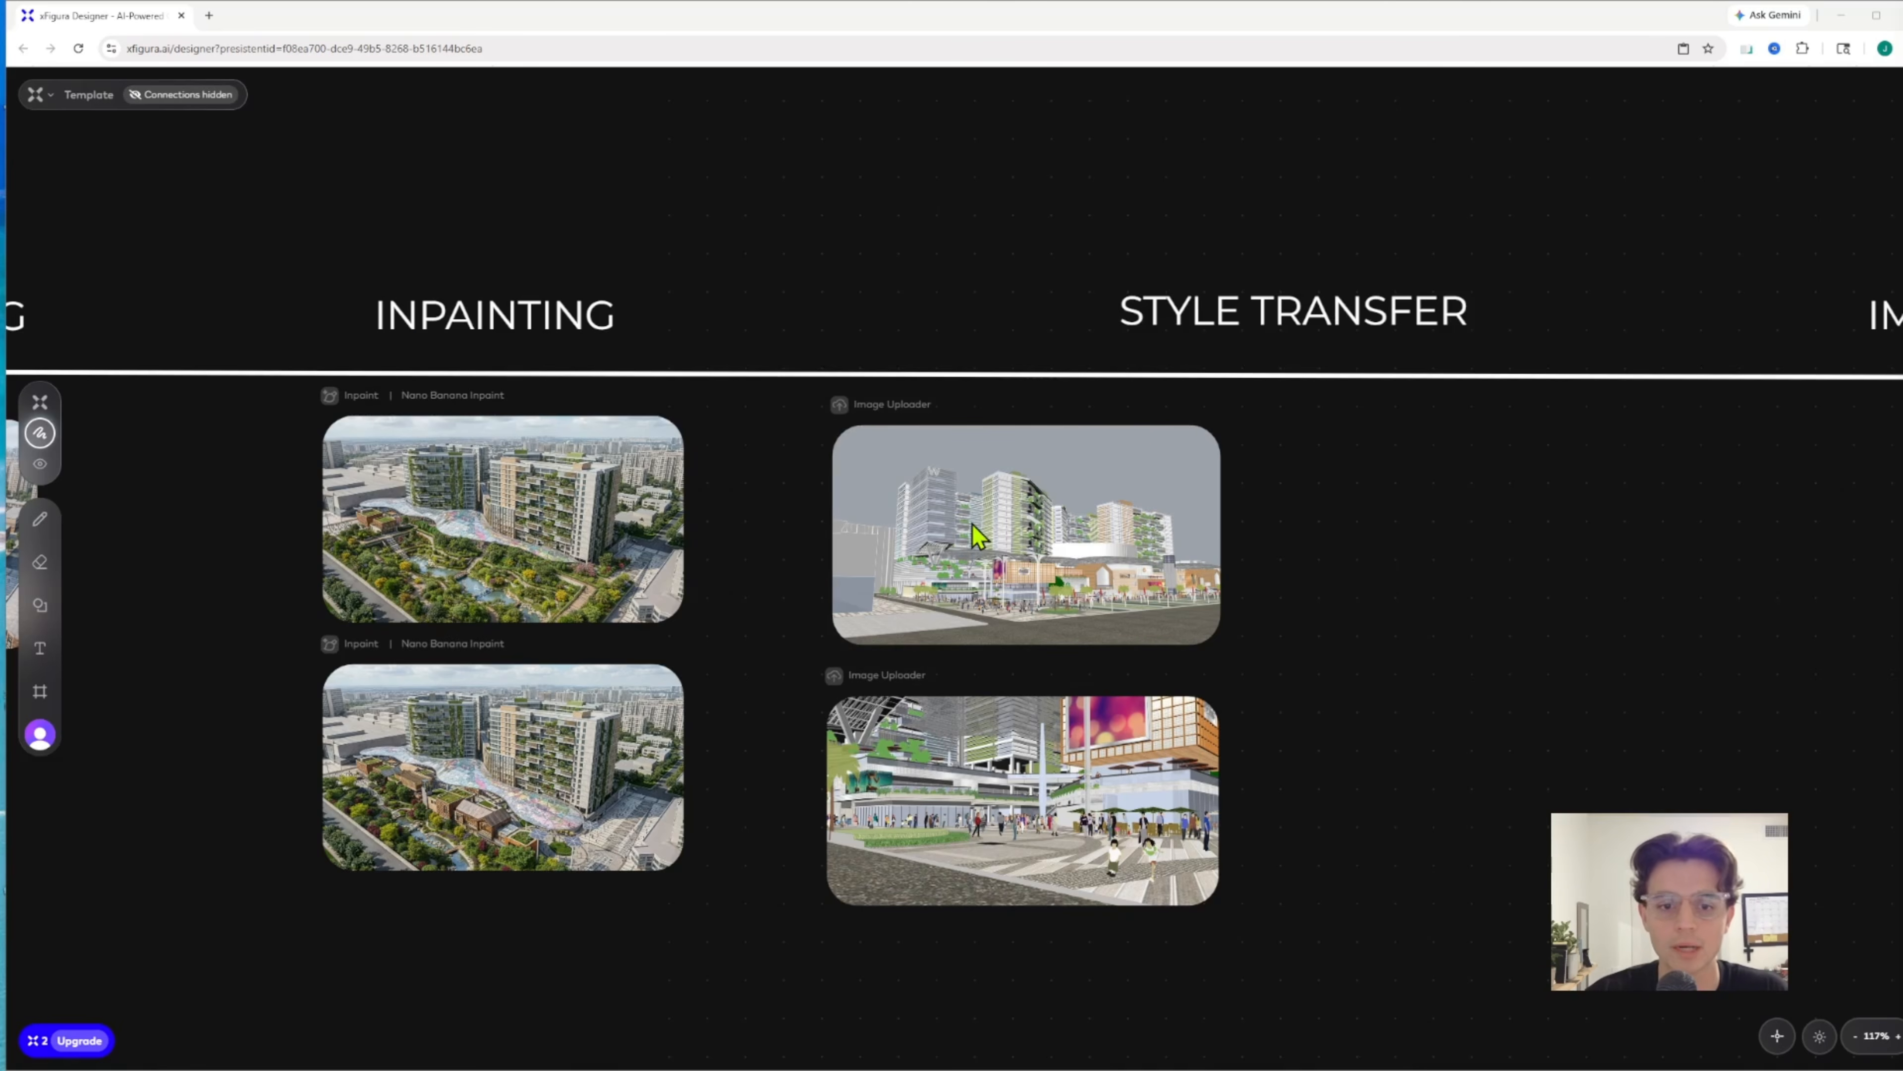
Add an image generation node to the Style Transfer column and place it beside the uploaded street-level model screenshot
scroll(978, 536, "up", 3)
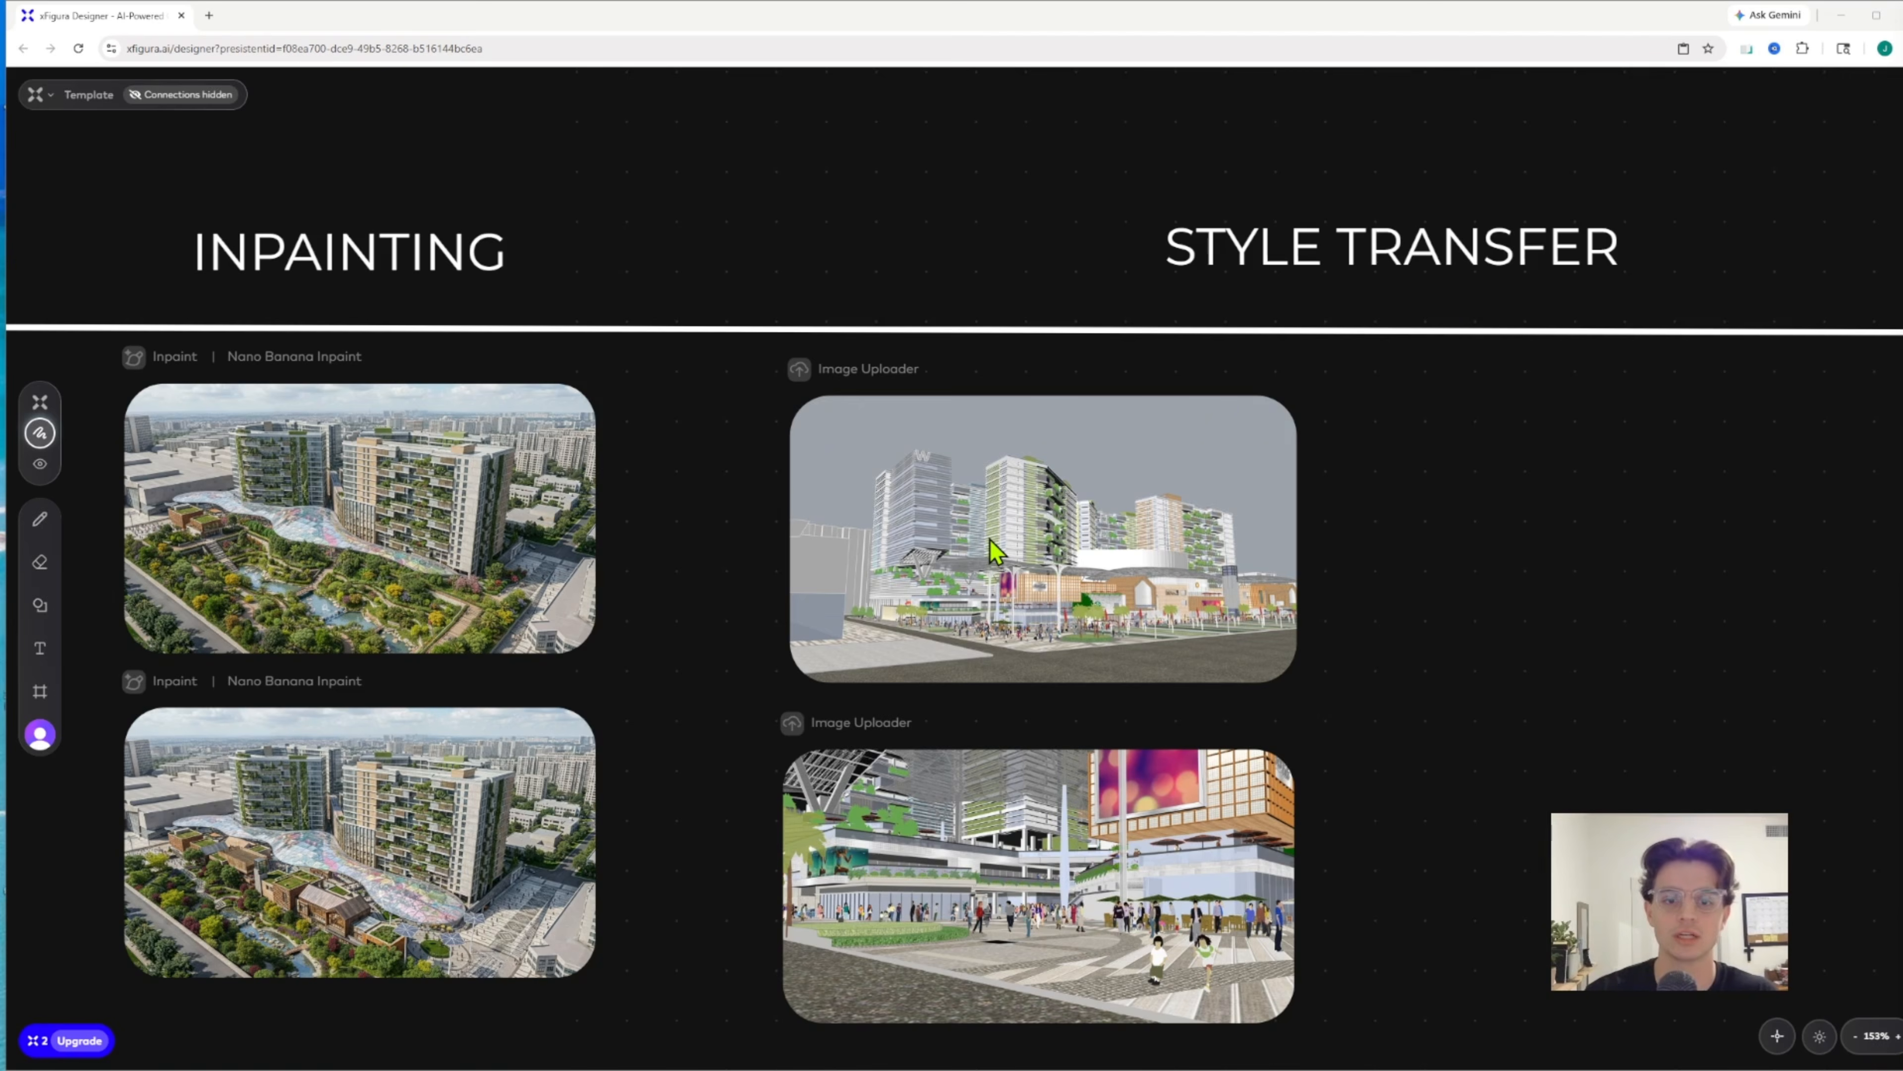
scroll(921, 285, "down", 3)
right_click(1431, 489)
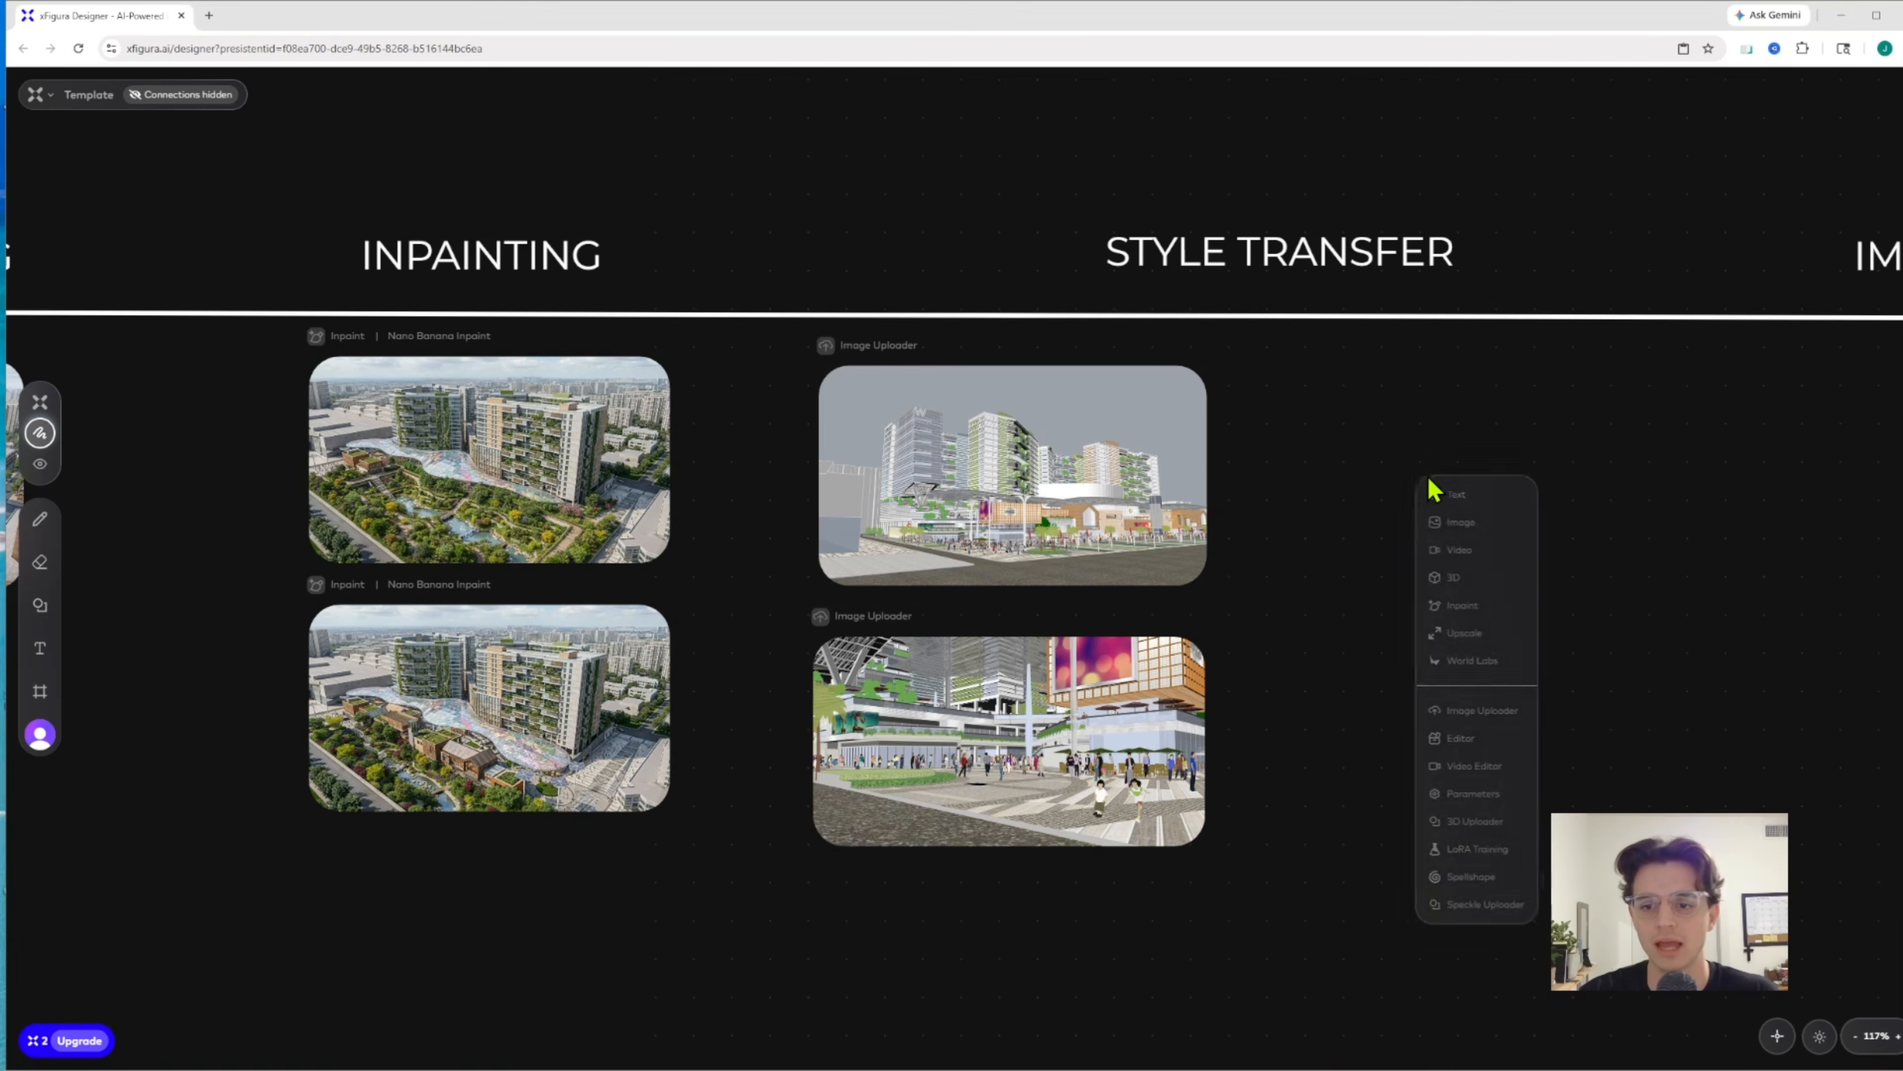
left_click(1475, 525)
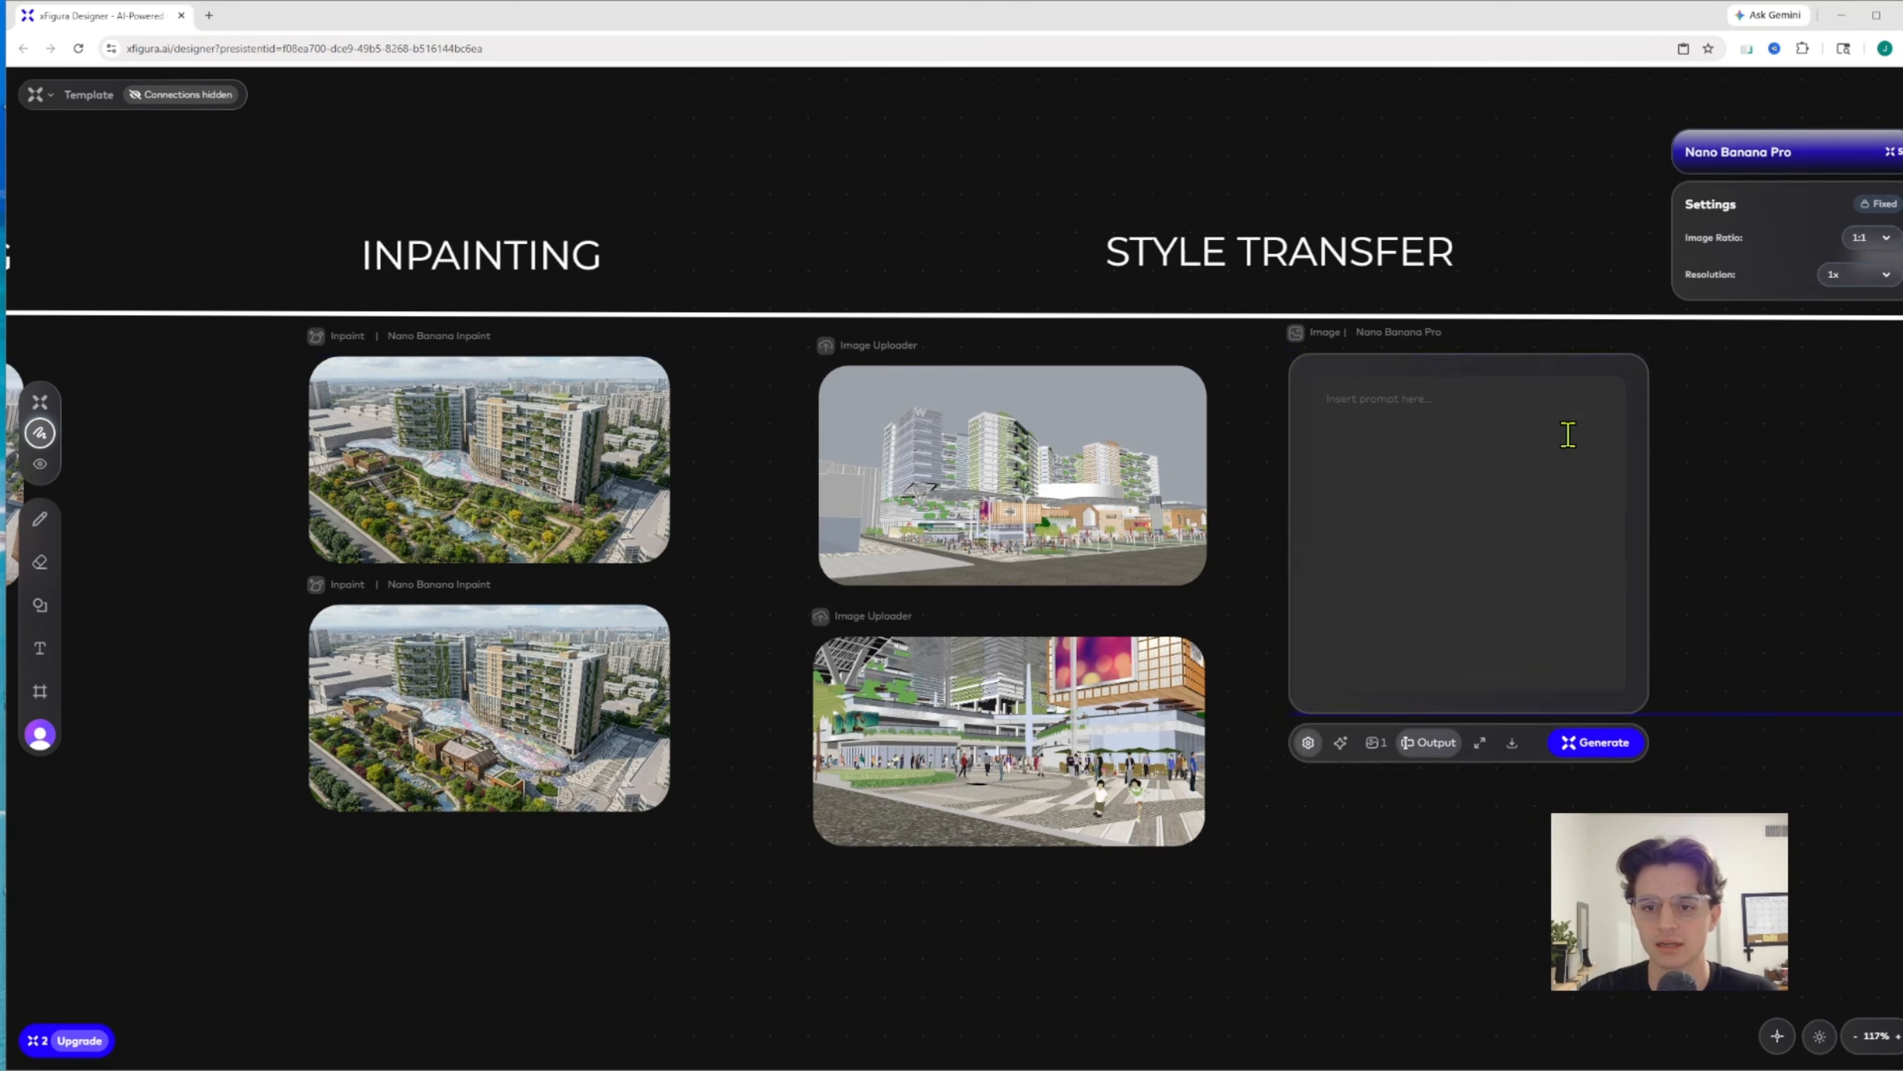
left_click_drag(1568, 434, 1665, 443)
left_click(1091, 443)
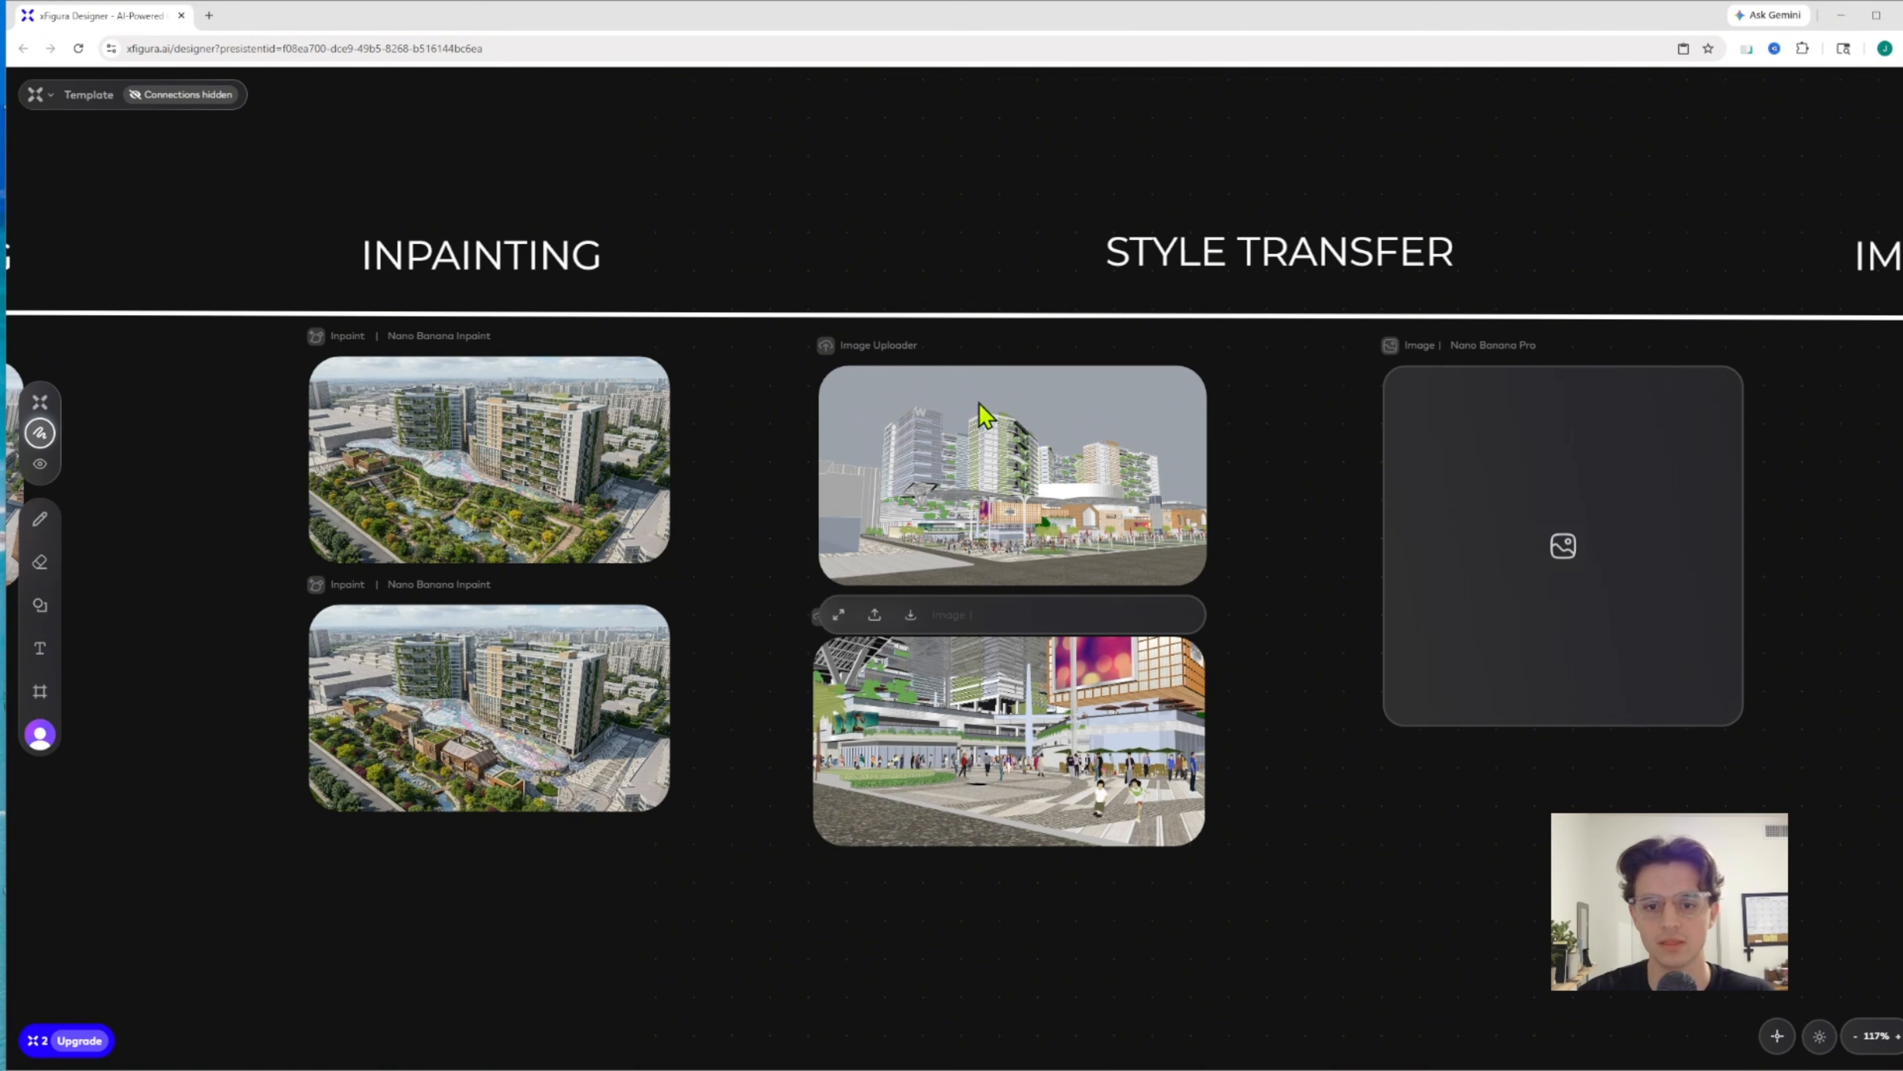
Compare the full-size street-level rendering with its input image using the slider and close the viewer
scroll(1319, 555, "down", 6)
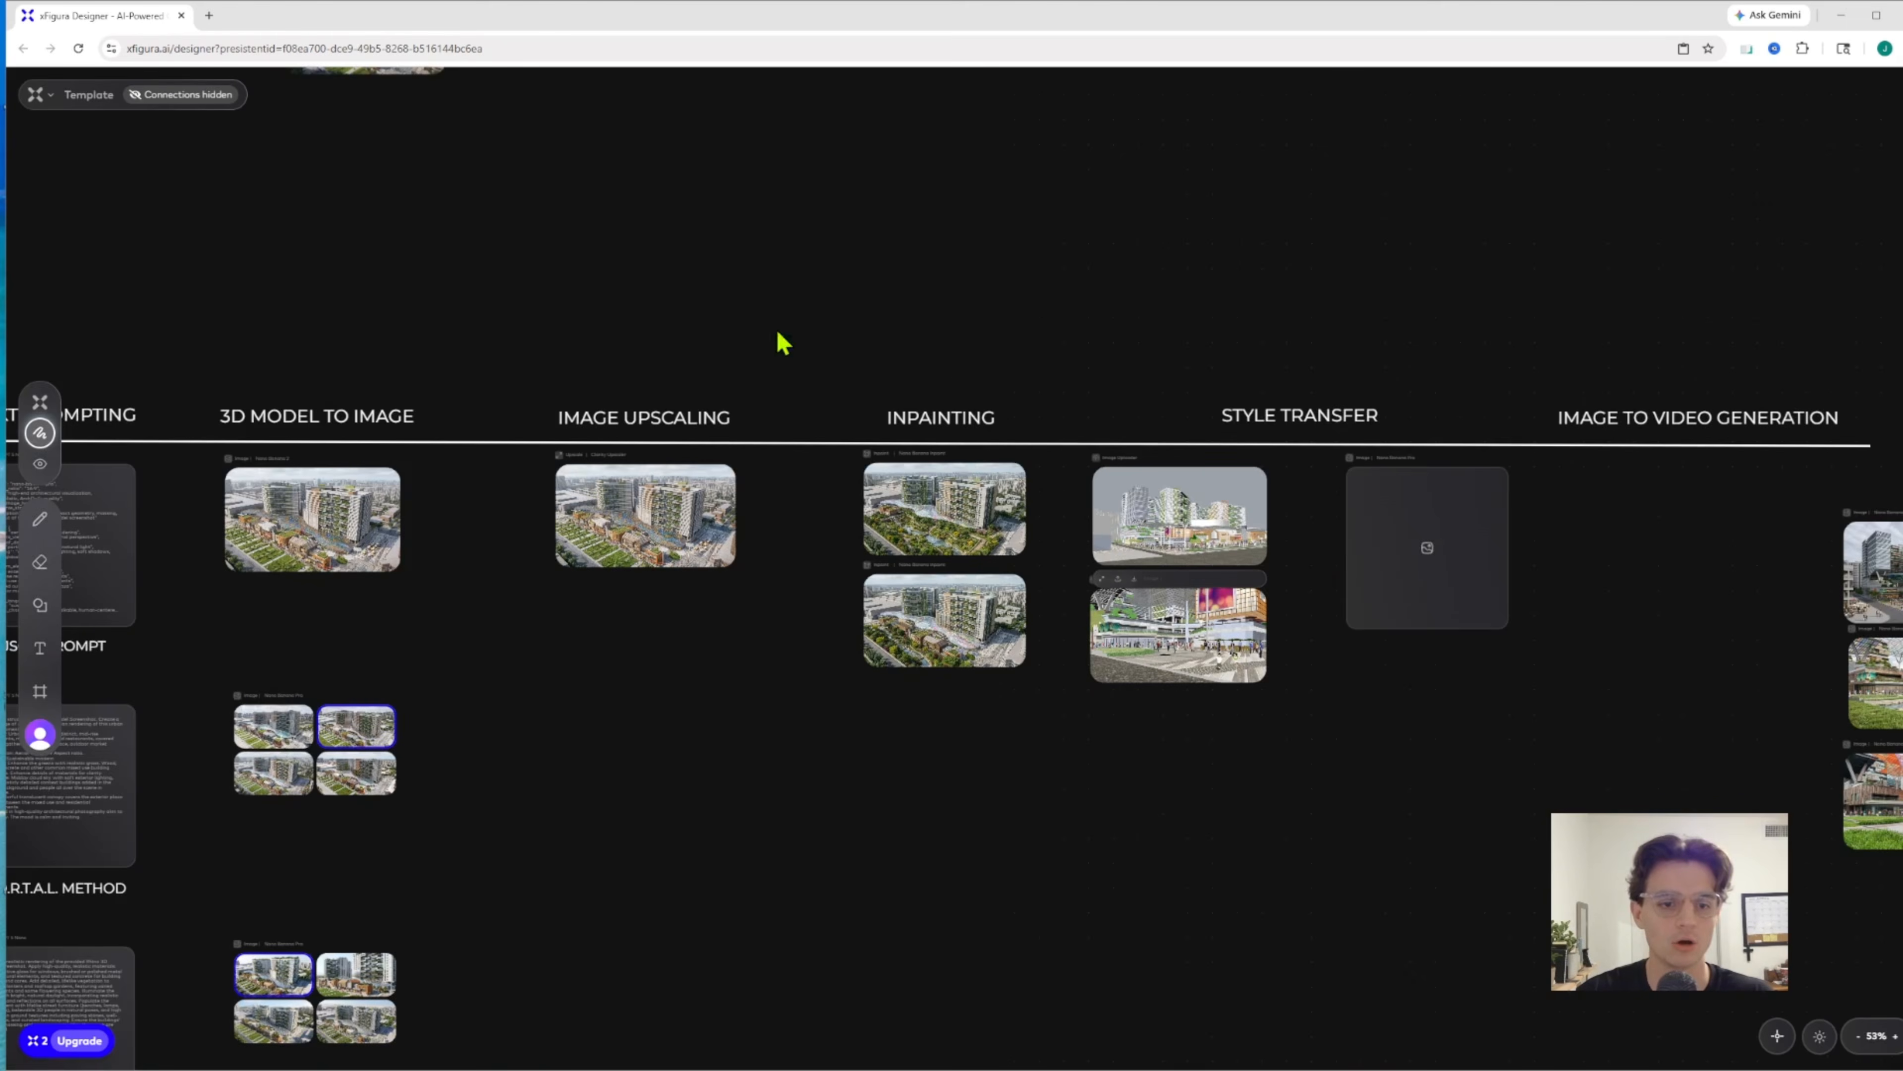
scroll(749, 375, "left", 3)
scroll(480, 442, "up", 6)
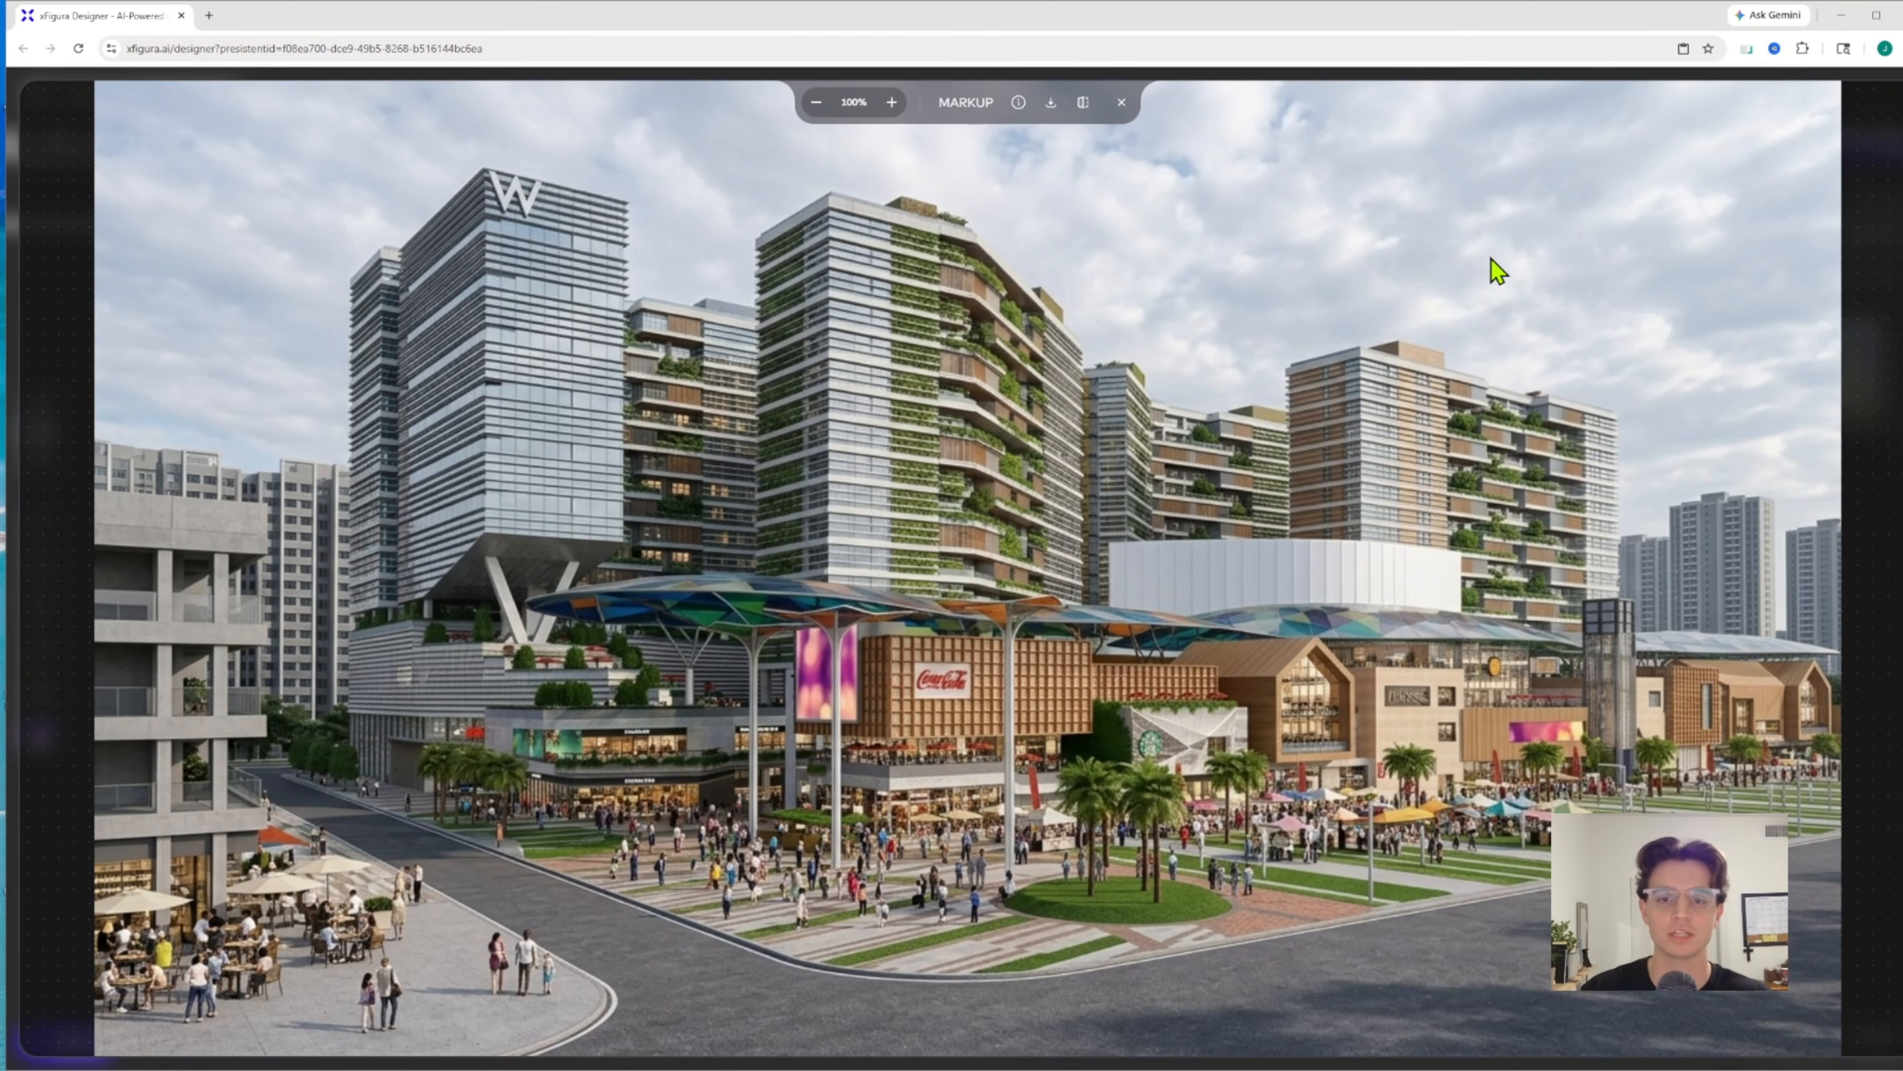
left_click(1083, 105)
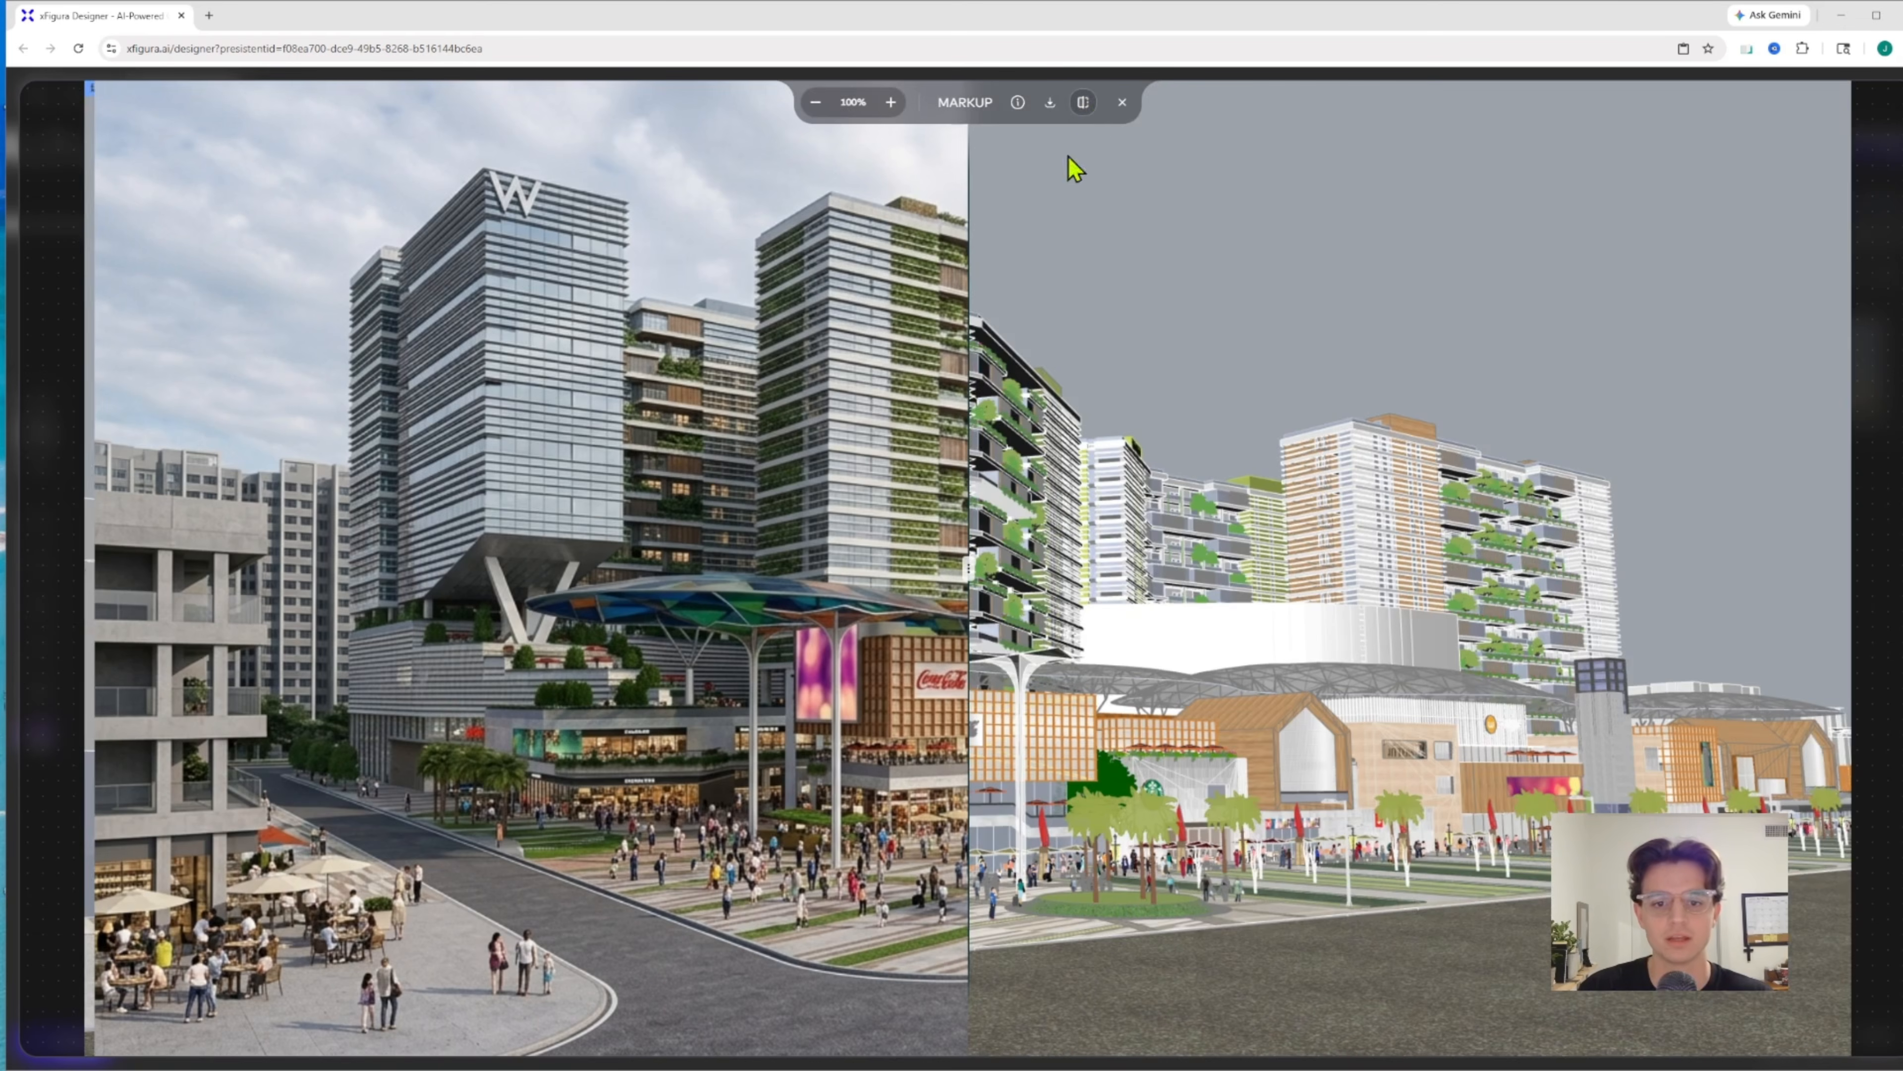
mouse_move(975, 563)
left_mouse_down()
mouse_move(222, 560)
mouse_move(1830, 588)
mouse_move(1020, 599)
mouse_move(1458, 593)
left_mouse_up()
left_click_drag(1632, 513, 1694, 497)
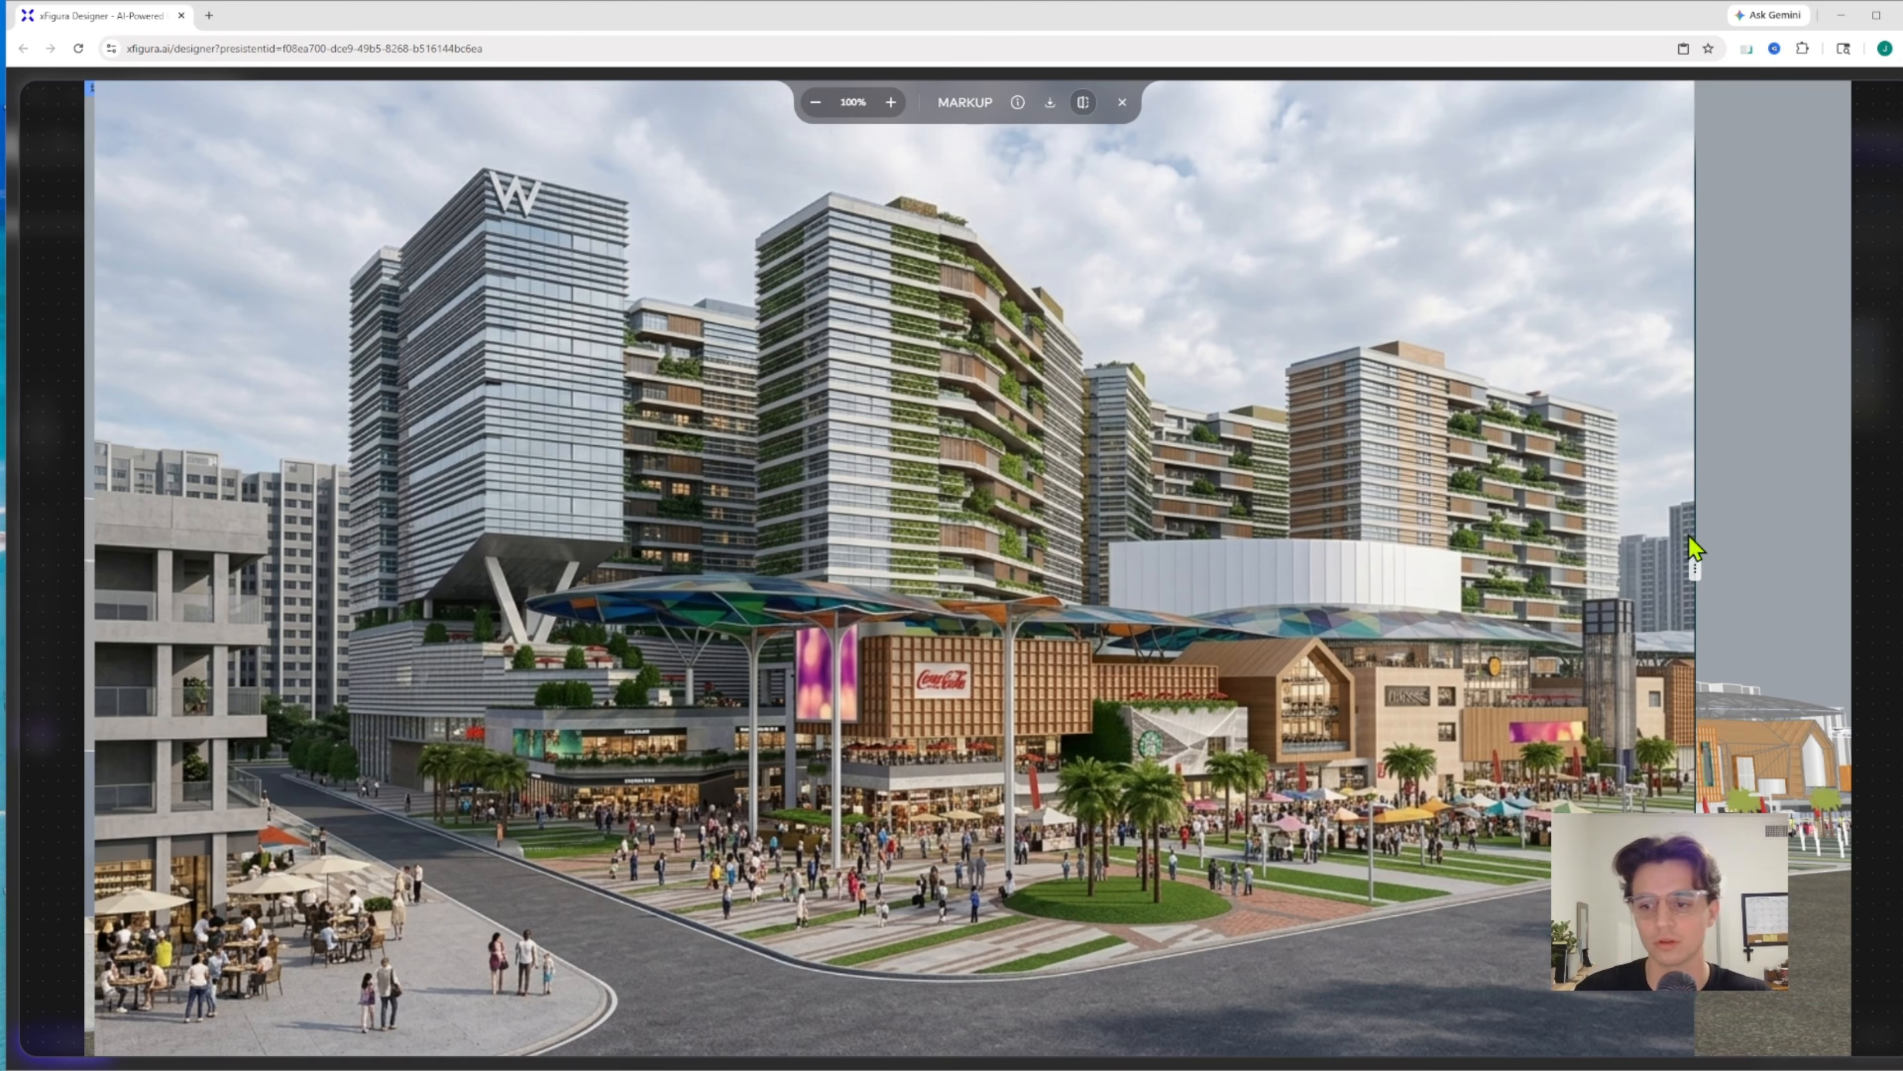
mouse_move(1696, 568)
left_mouse_down()
mouse_move(930, 525)
mouse_move(530, 461)
mouse_move(298, 461)
left_mouse_up()
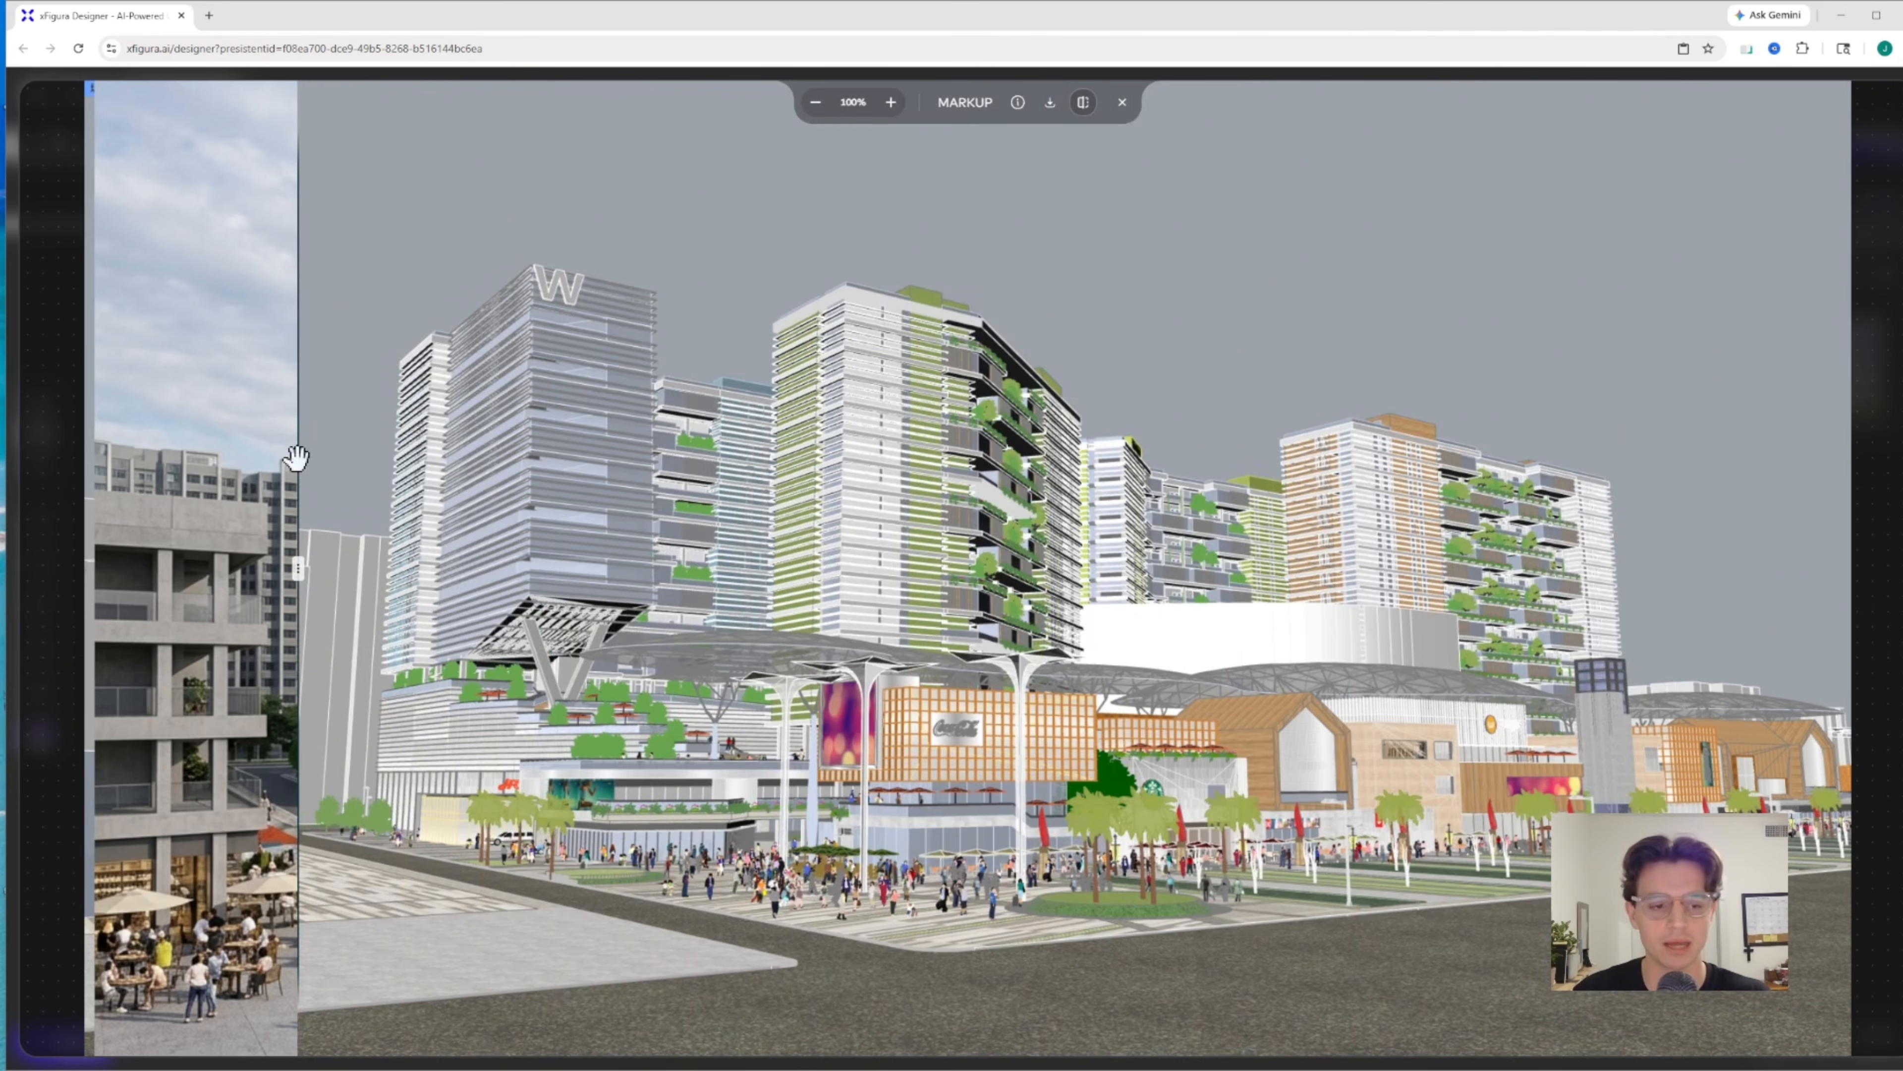
left_click(1122, 103)
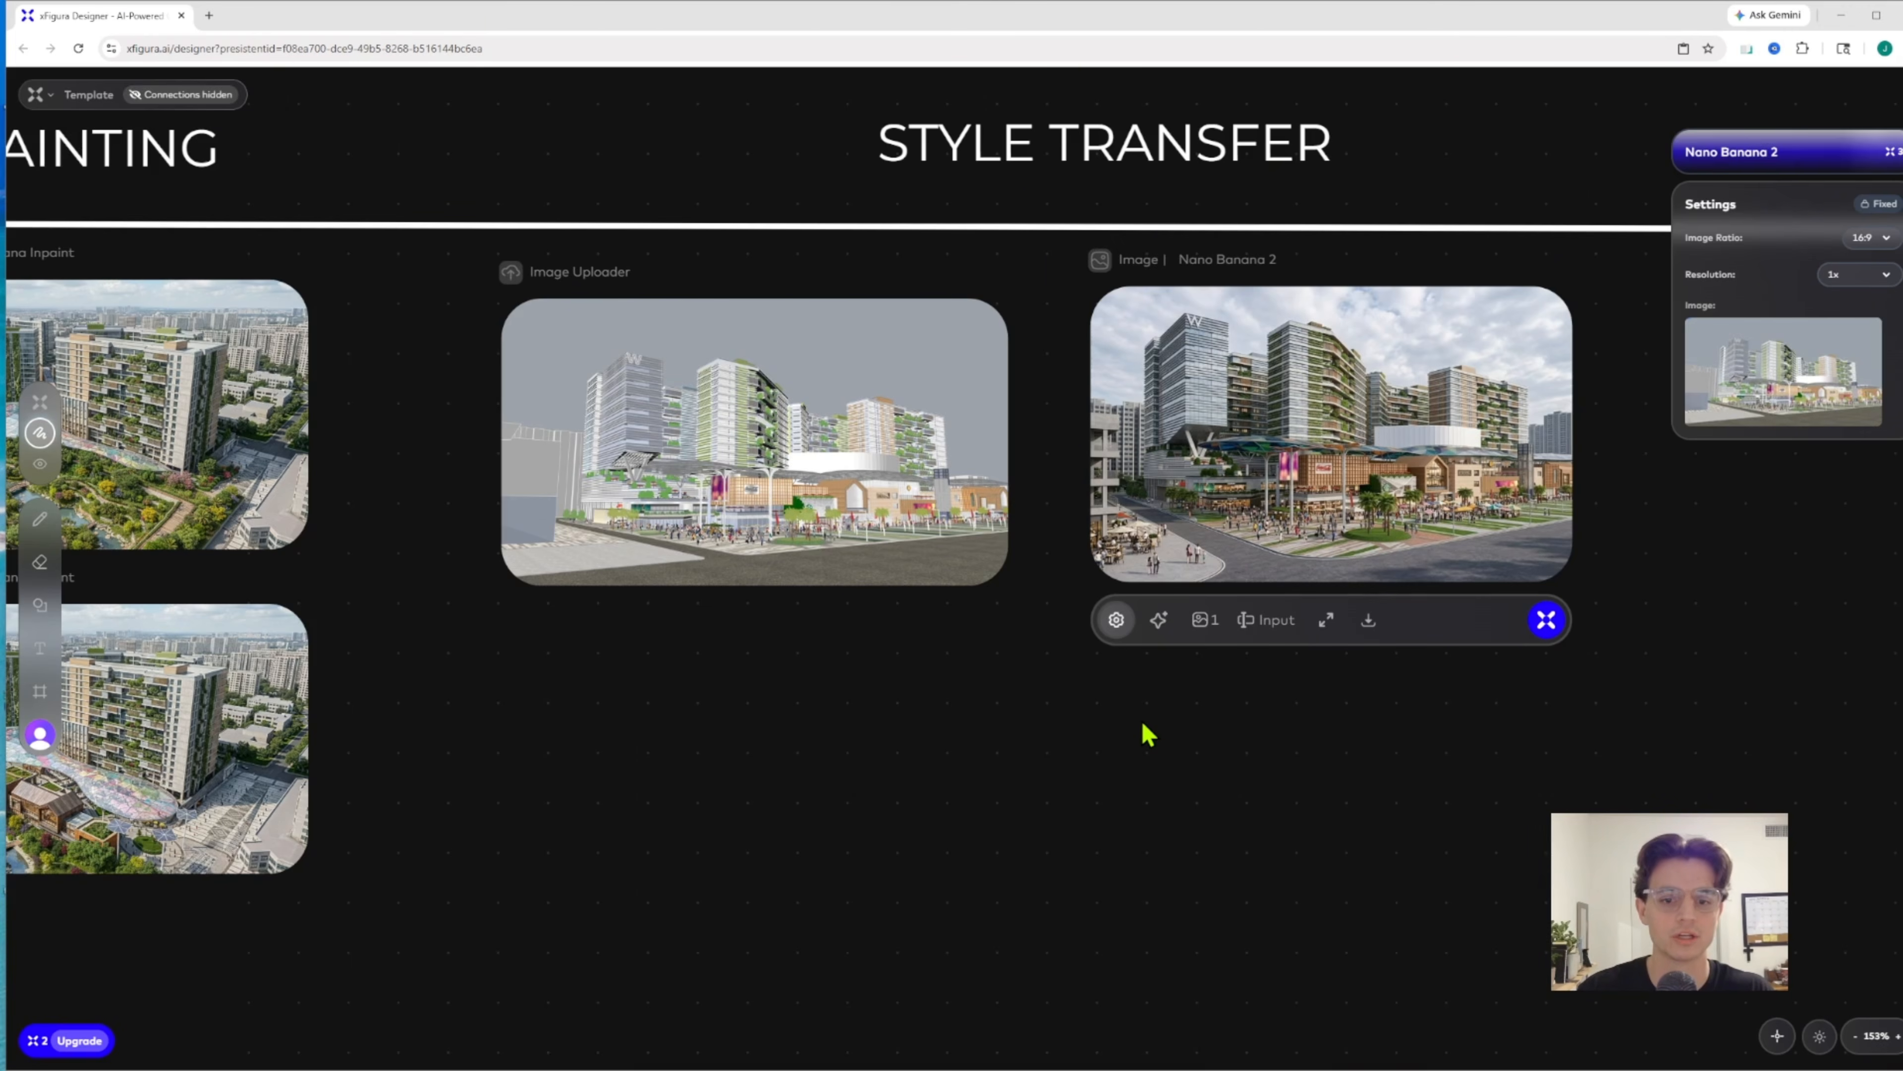
Open the Nano Banana 2 plaza rendering full size, compare it with its input image using the slider and close the viewer
scroll(1183, 796, "down", 5)
left_click_drag(1182, 796, 1197, 346)
left_click_drag(1272, 442, 995, 859)
left_click_drag(1012, 674, 1020, 398)
left_click(1309, 480)
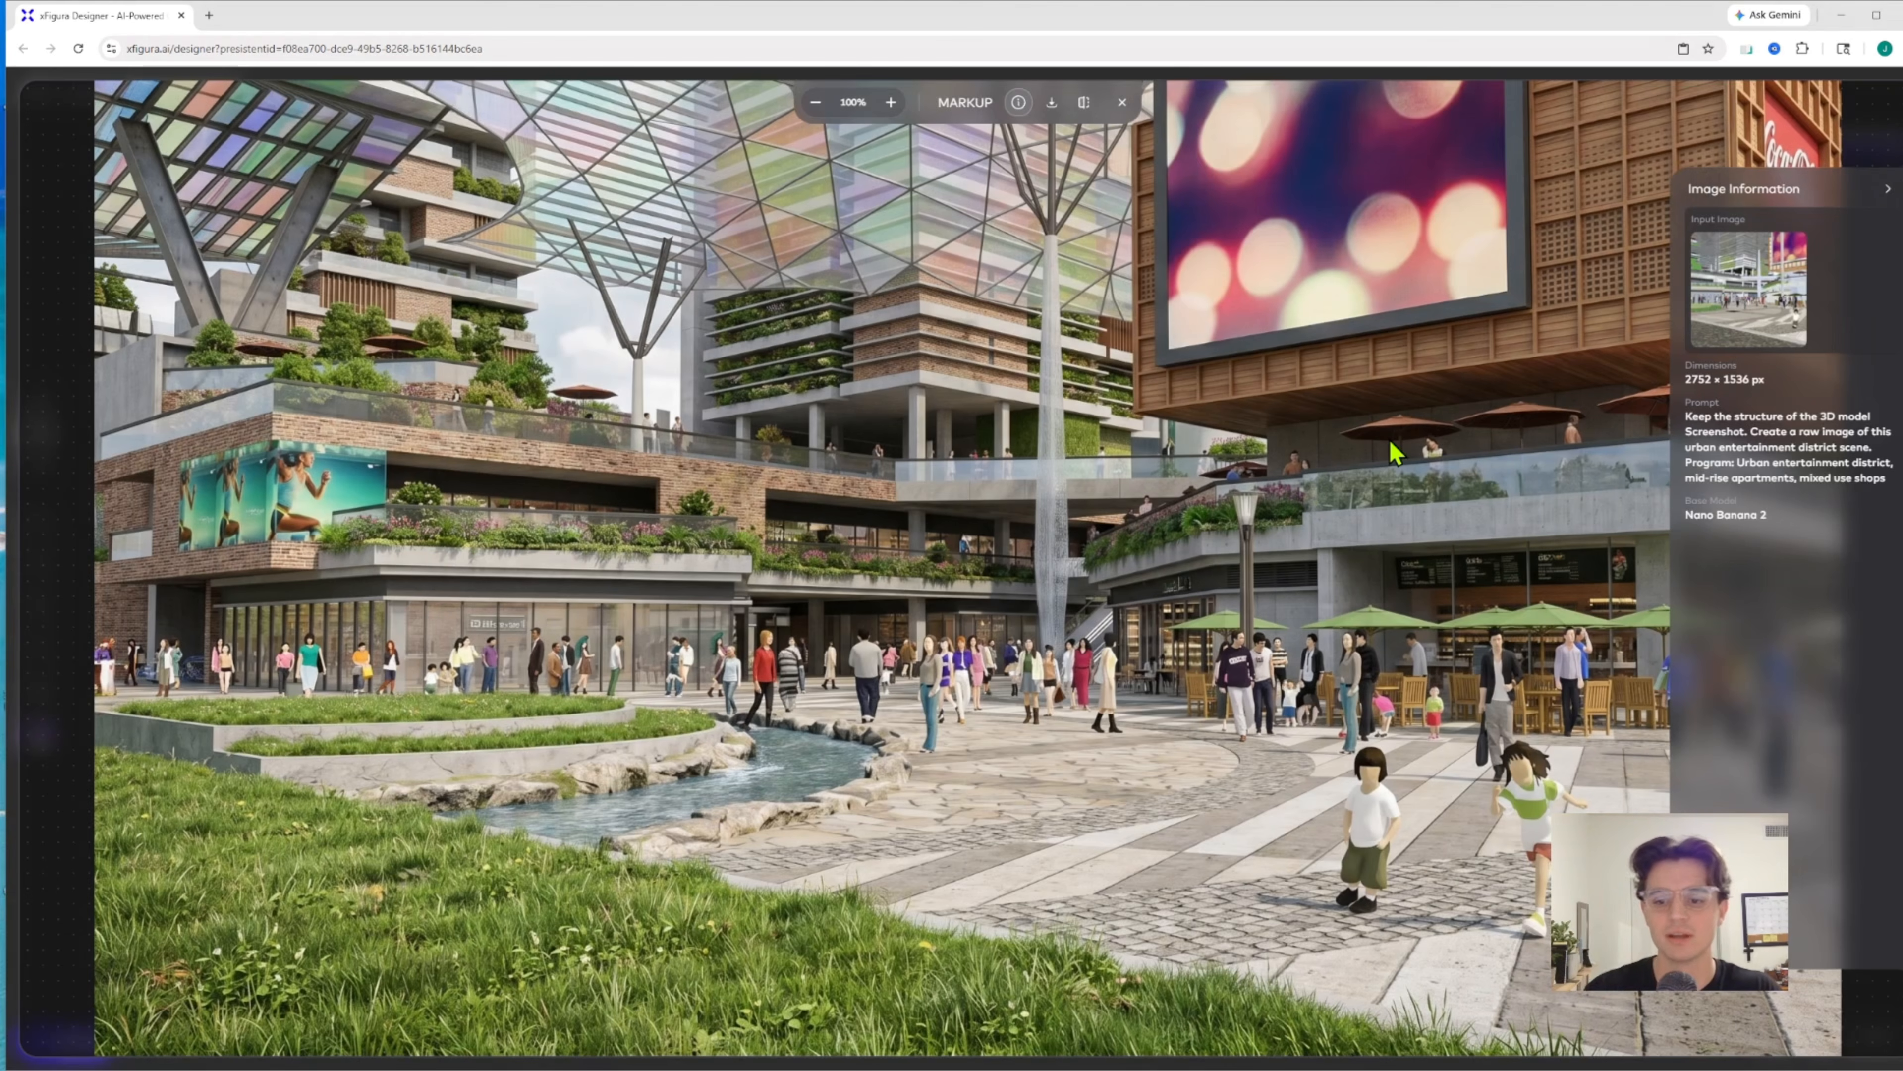
left_click(1887, 196)
left_click(1083, 103)
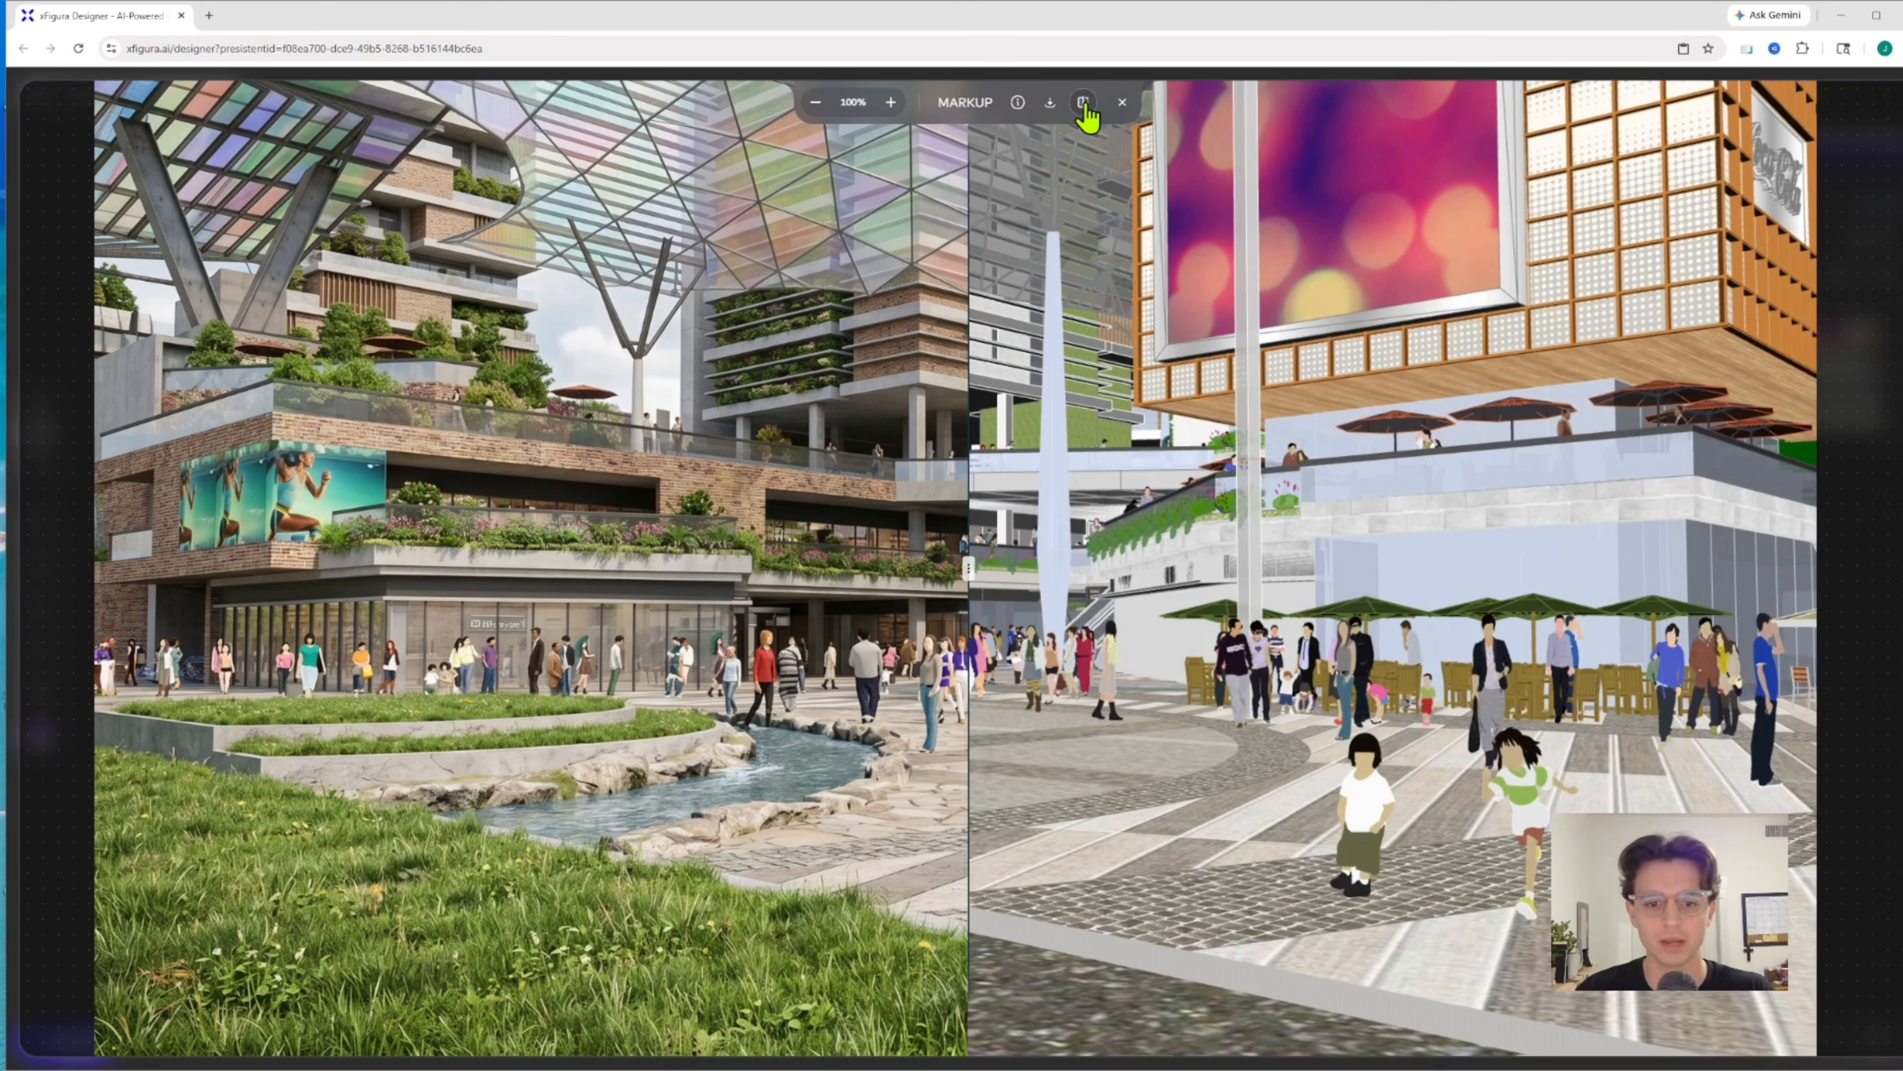
mouse_move(968, 568)
left_mouse_down()
mouse_move(124, 524)
mouse_move(1544, 485)
mouse_move(1770, 401)
left_mouse_up()
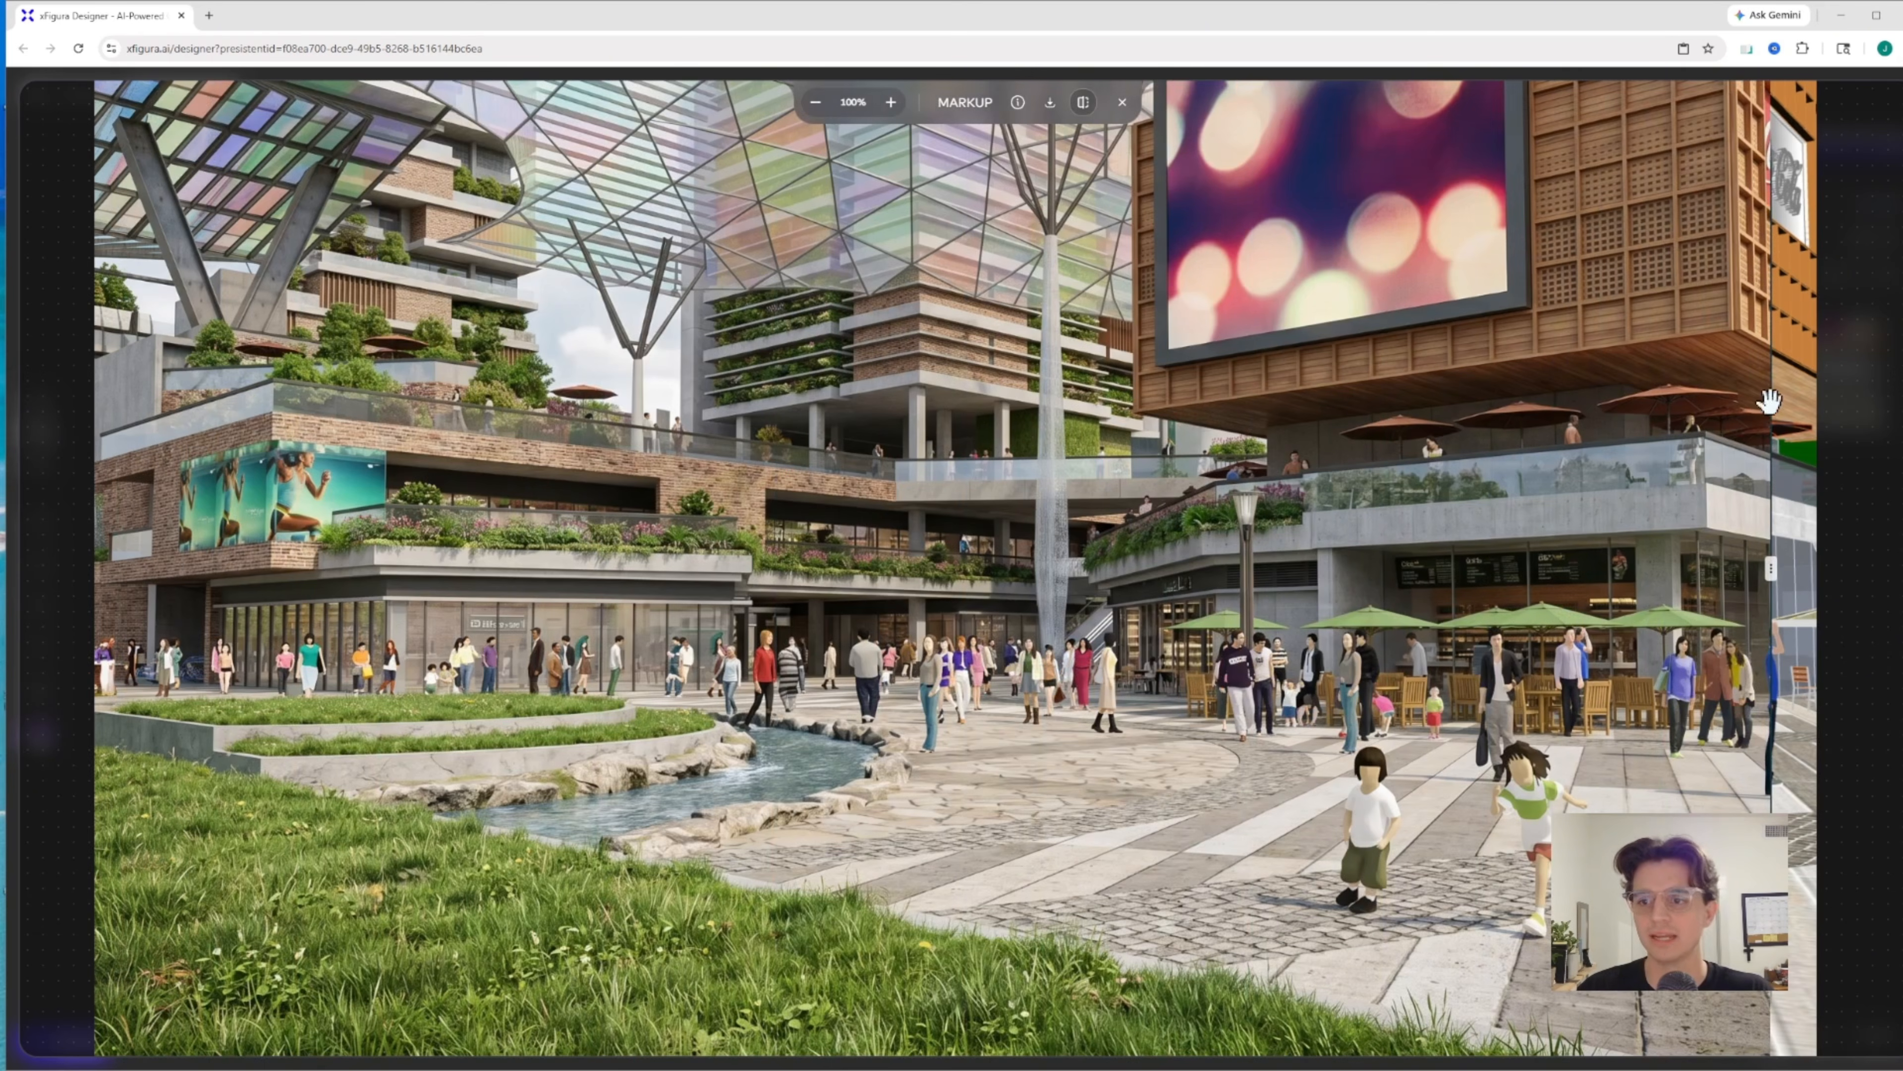
left_click(1121, 102)
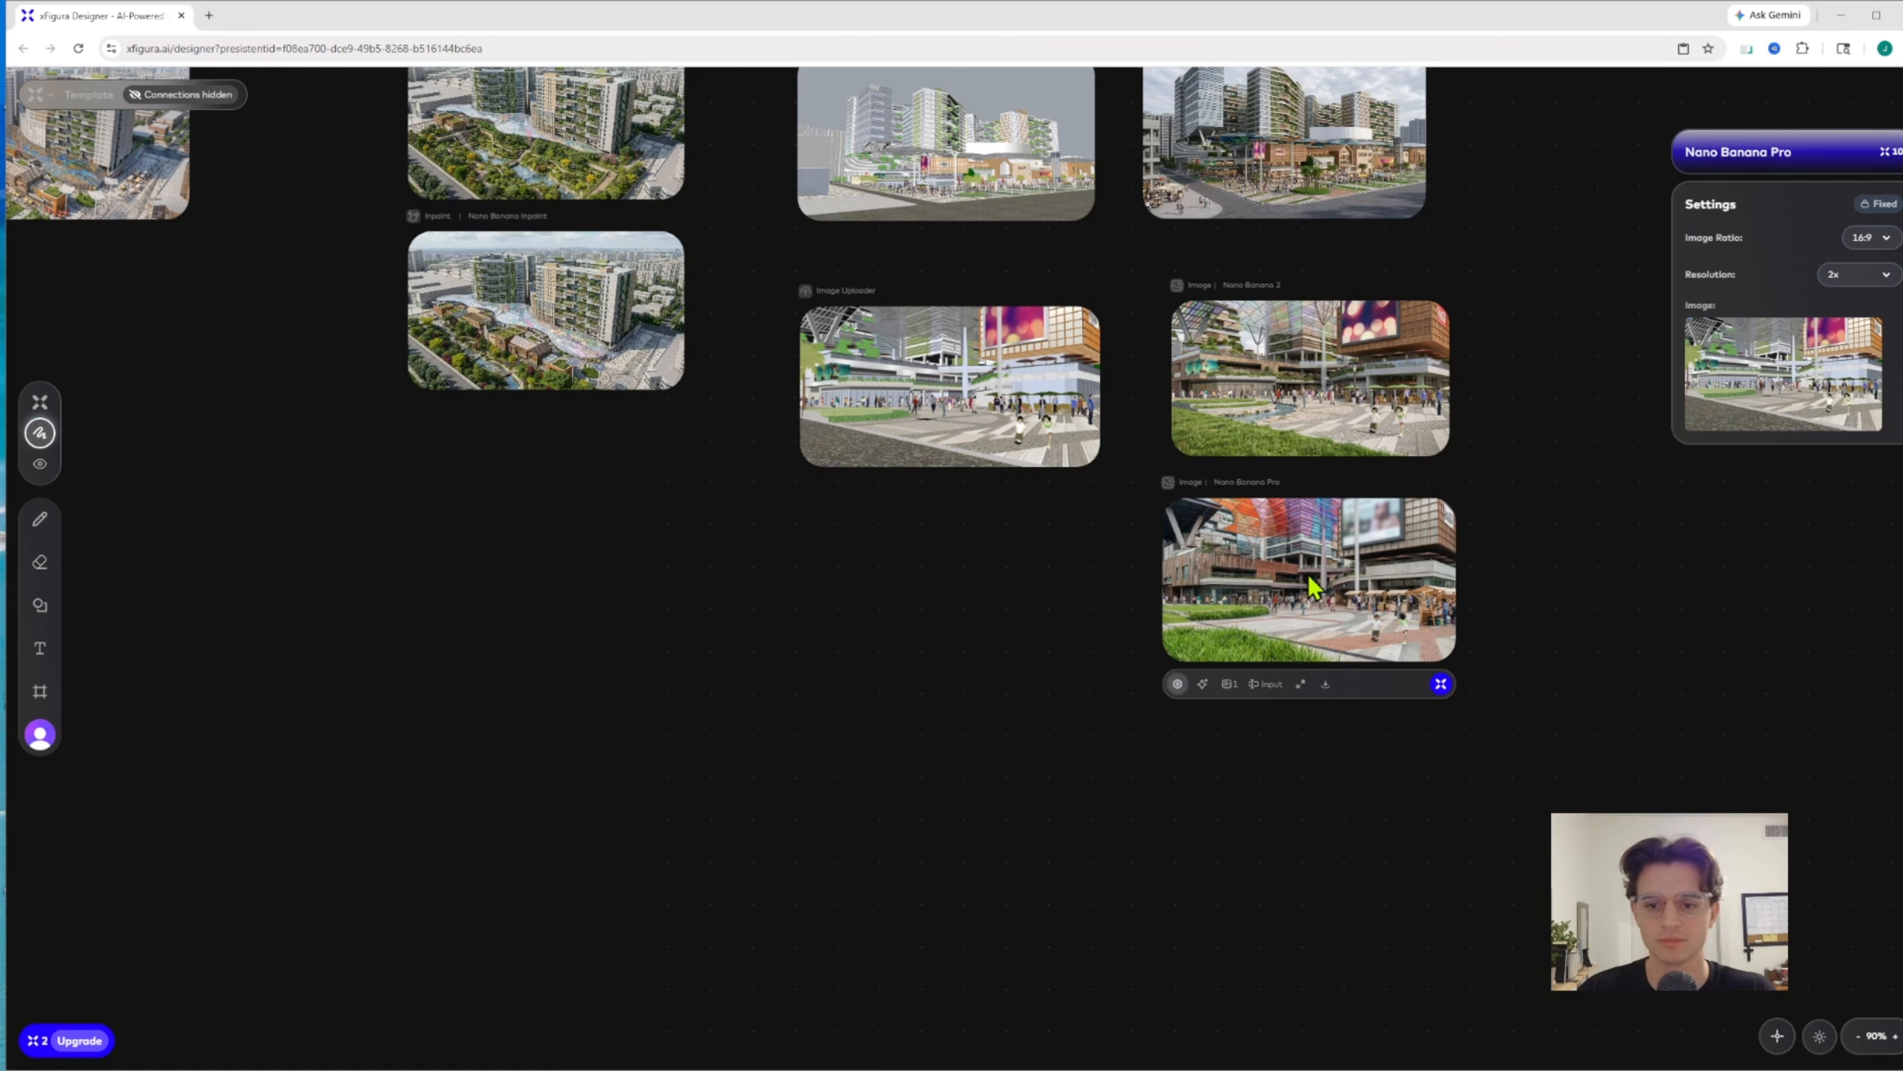
Open the Nano Banana Pro plaza rendering full size, compare it with its input image using the slider and close the viewer
left_click(1301, 683)
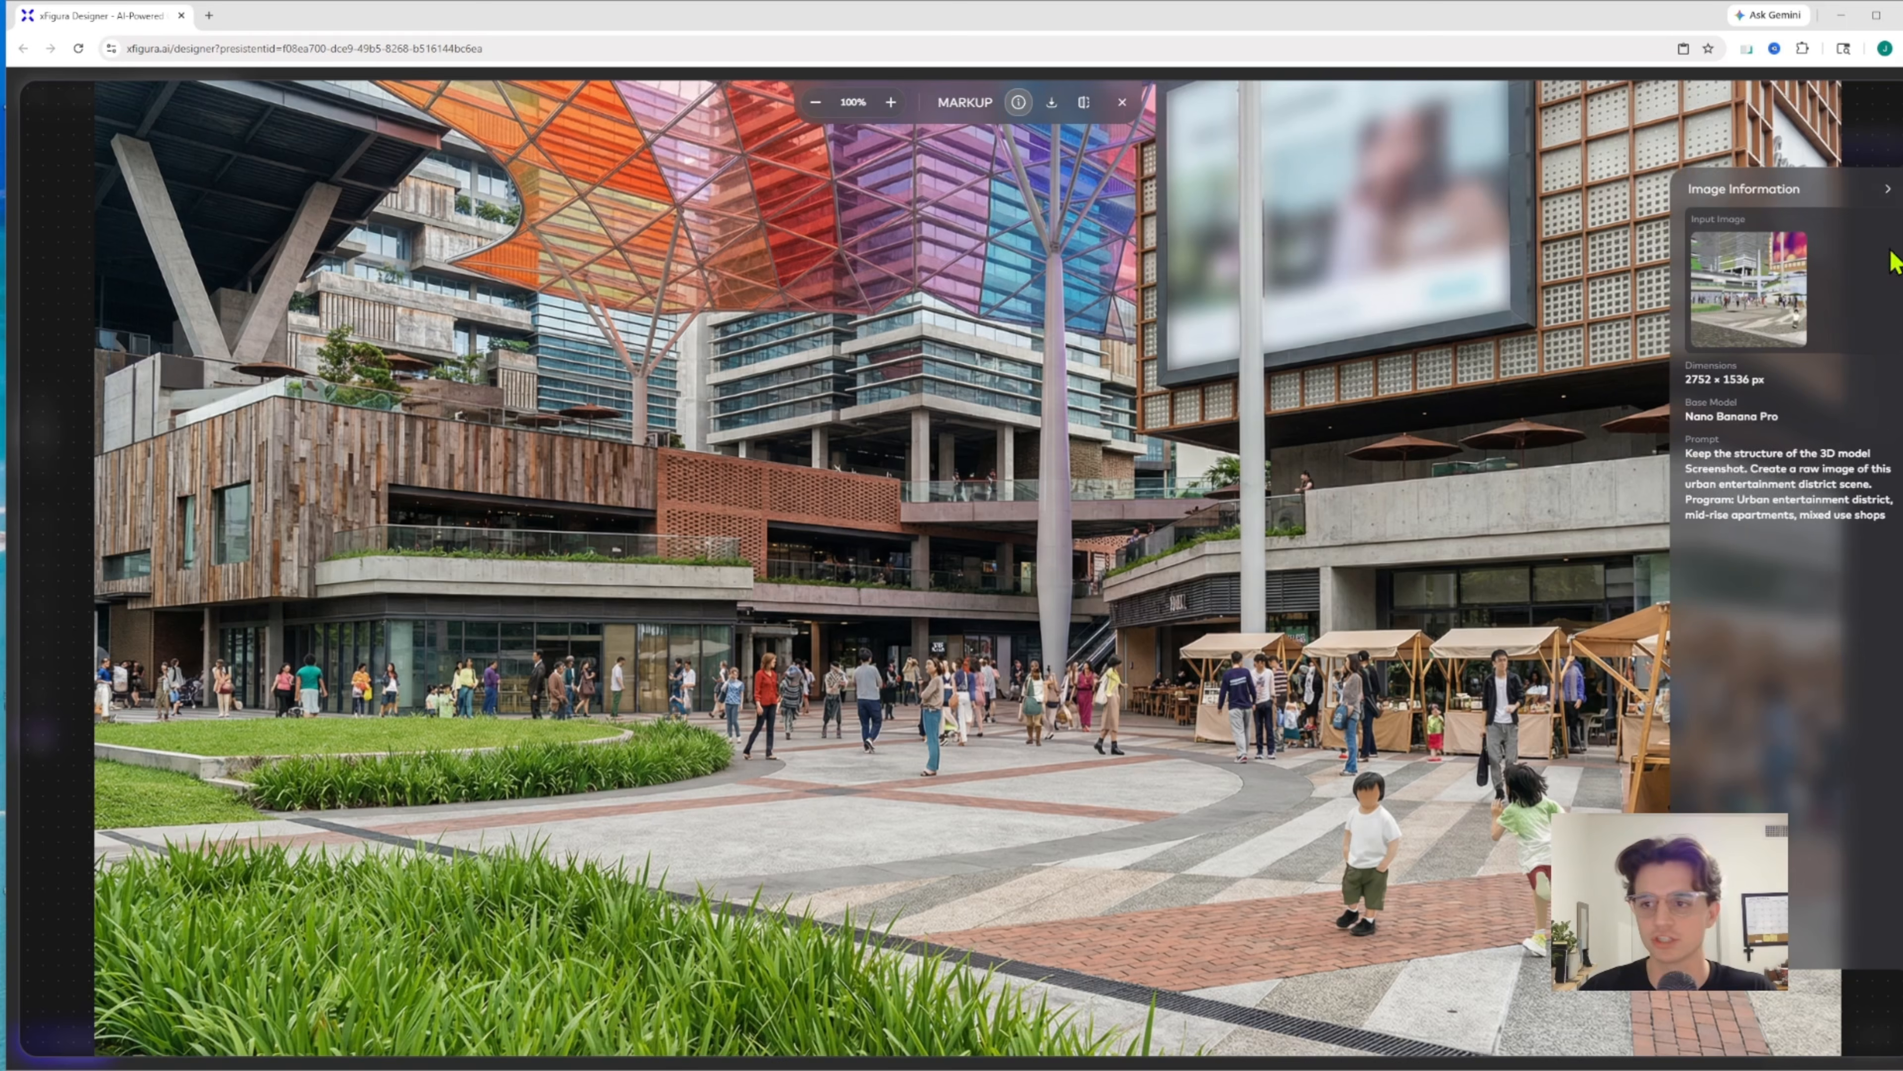
left_click(1887, 189)
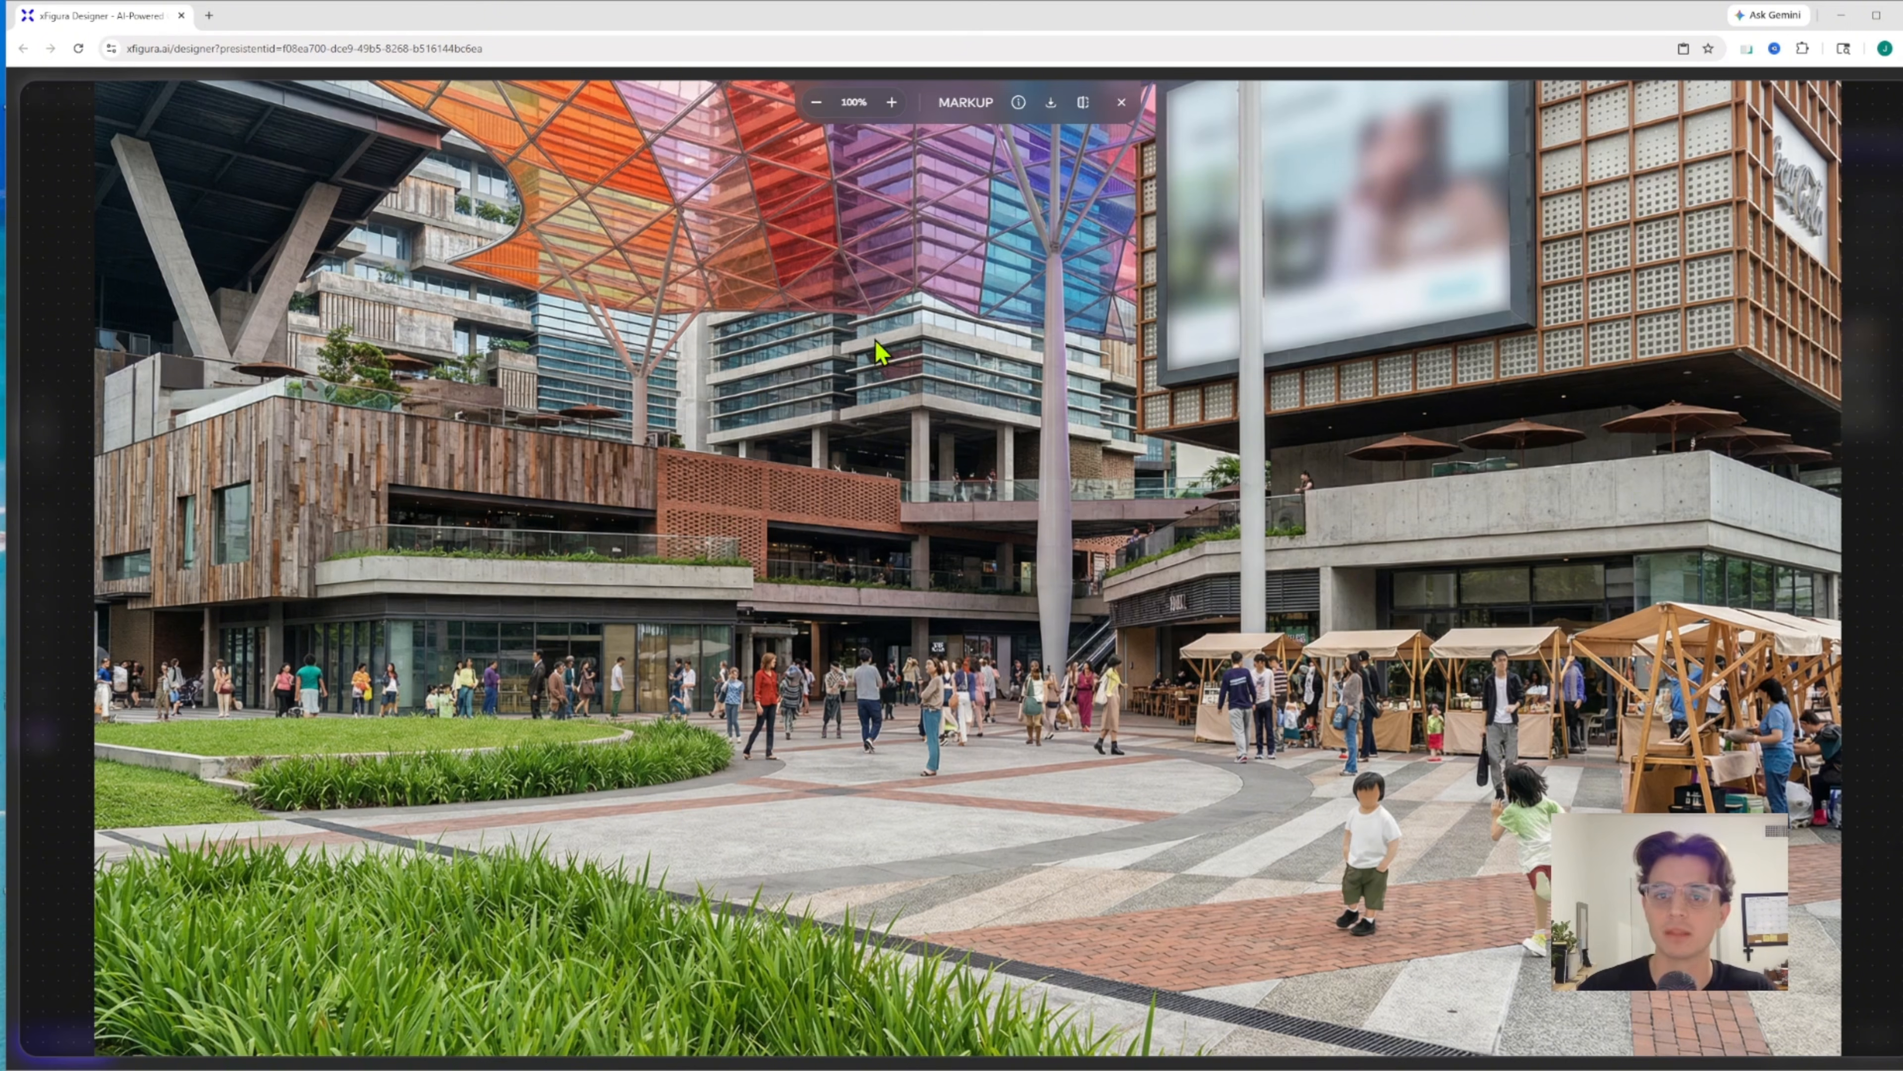
left_click(1083, 102)
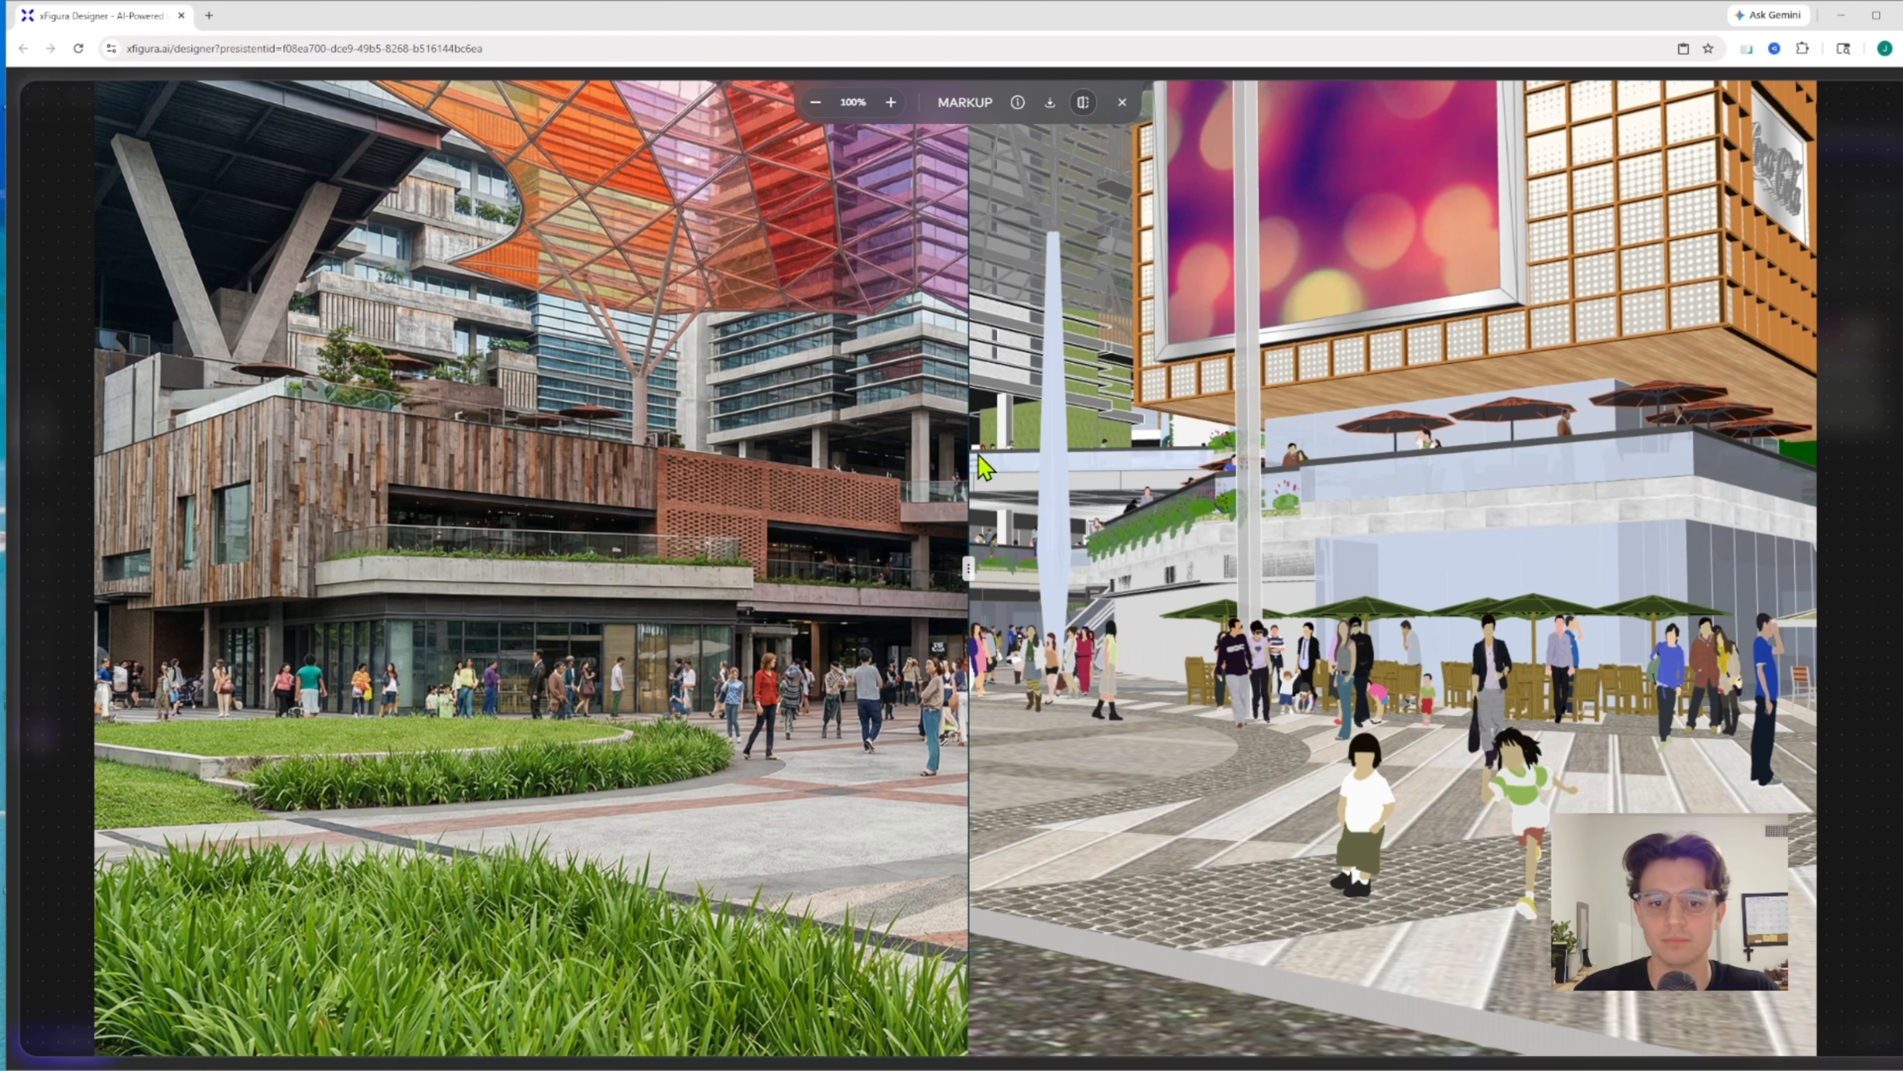
left_click_drag(968, 559, 1874, 323)
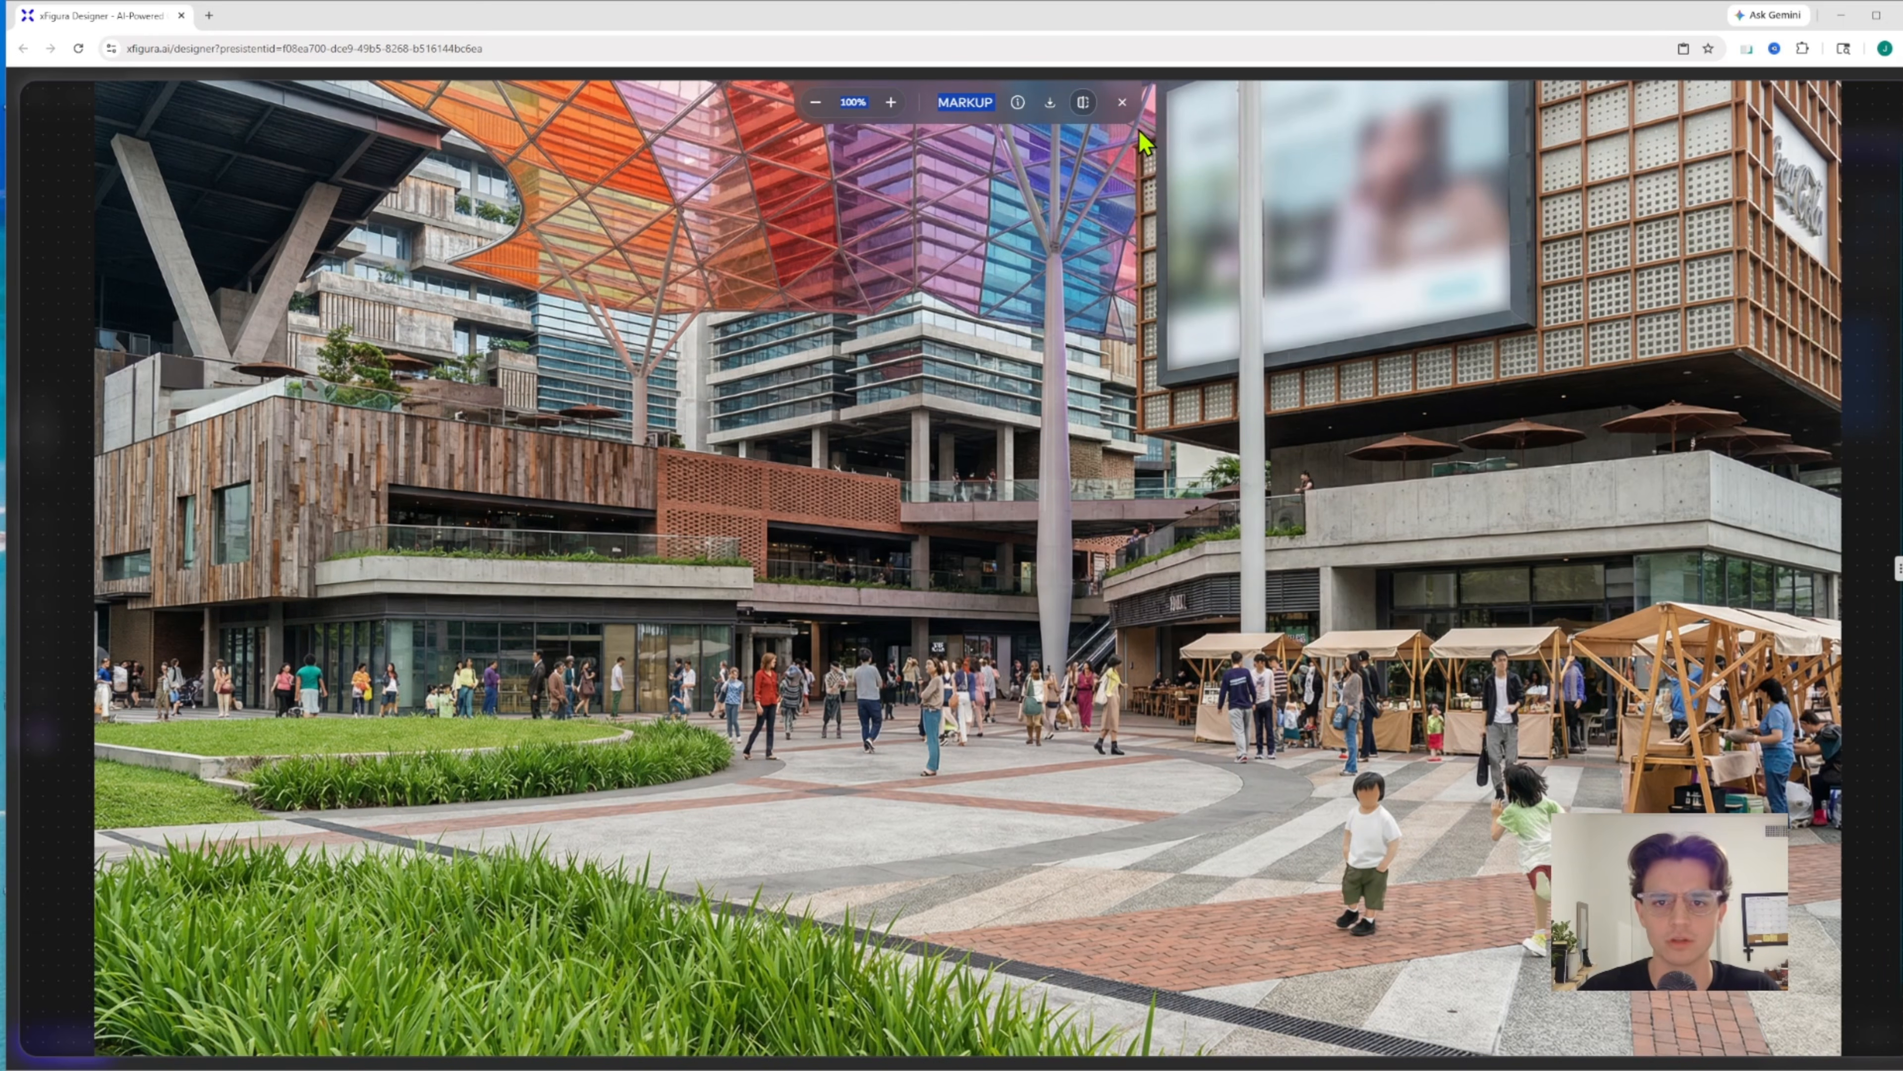
left_click(1121, 102)
Move the lower inpainting result beside the street-level rendering and the Nano Banana Pro plaza rendering to compare their styles
left_click_drag(1055, 640, 917, 722)
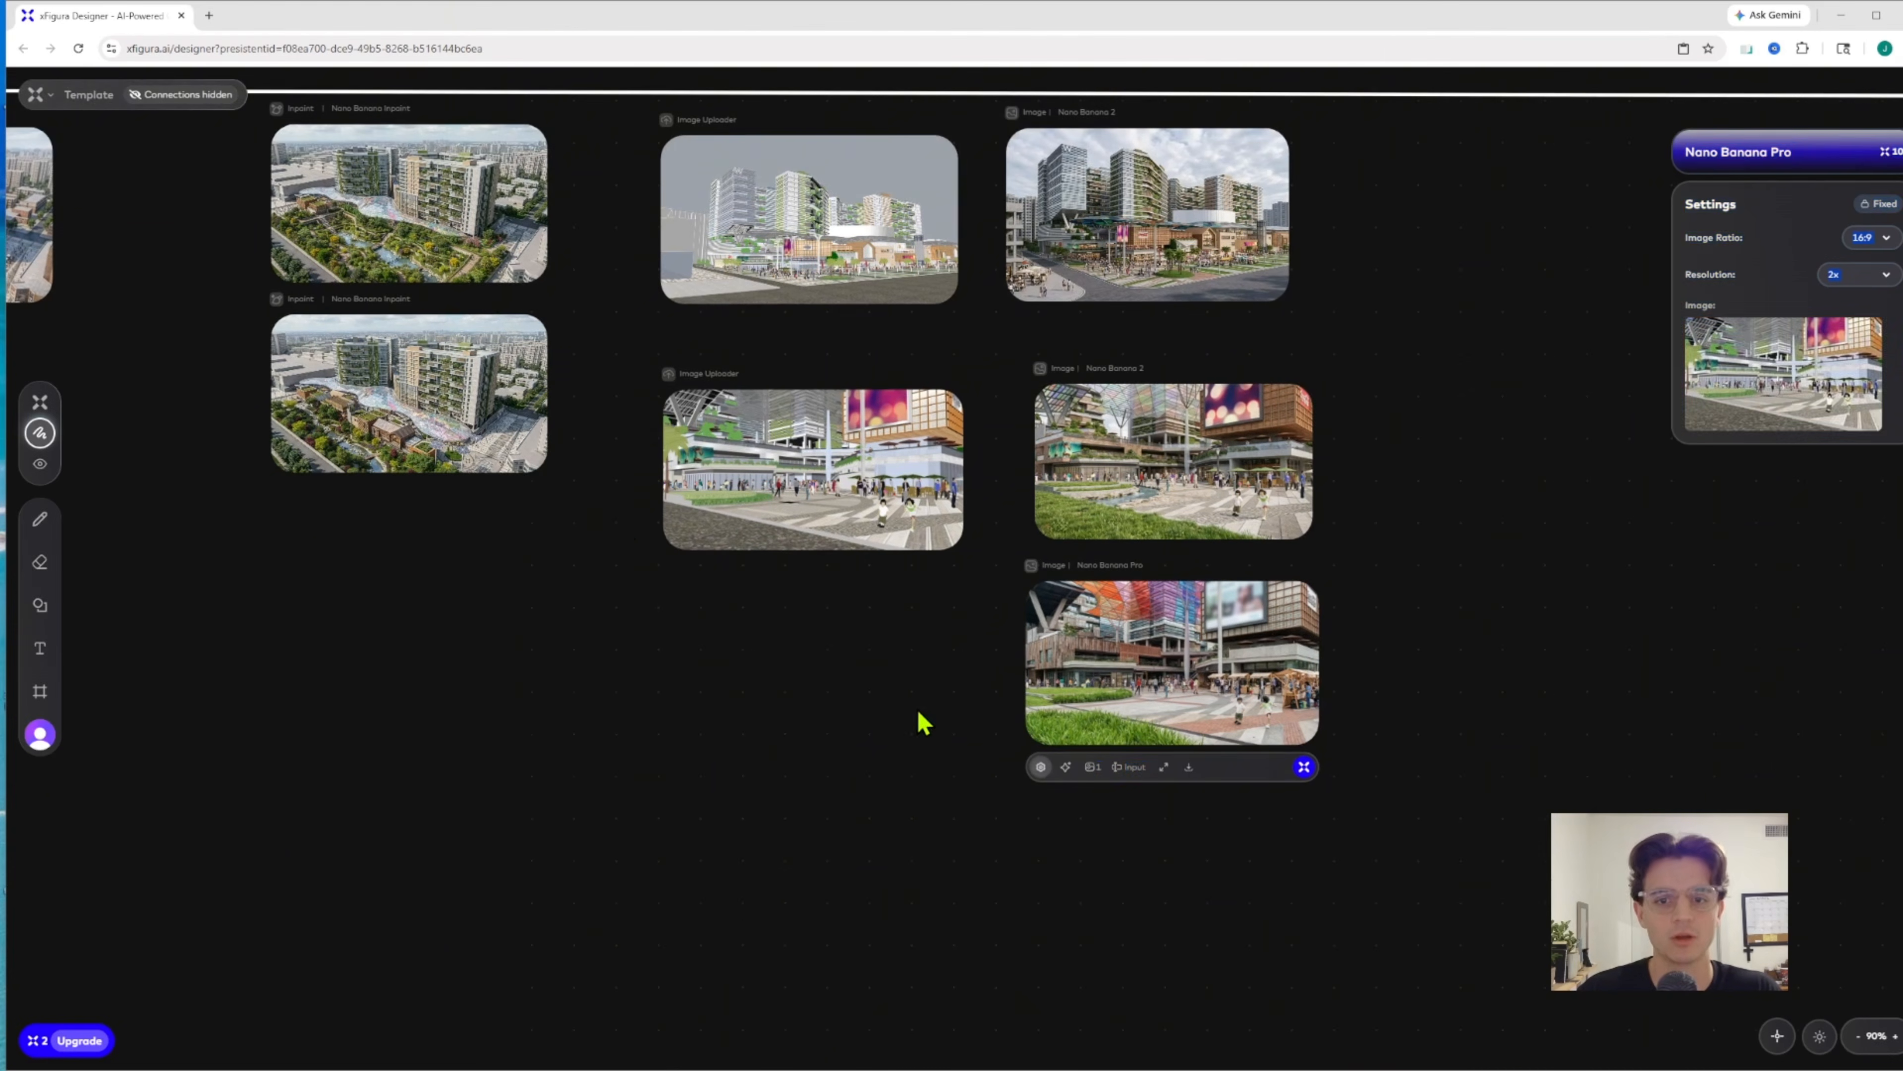
left_click(360, 398)
left_click_drag(356, 390, 1341, 213)
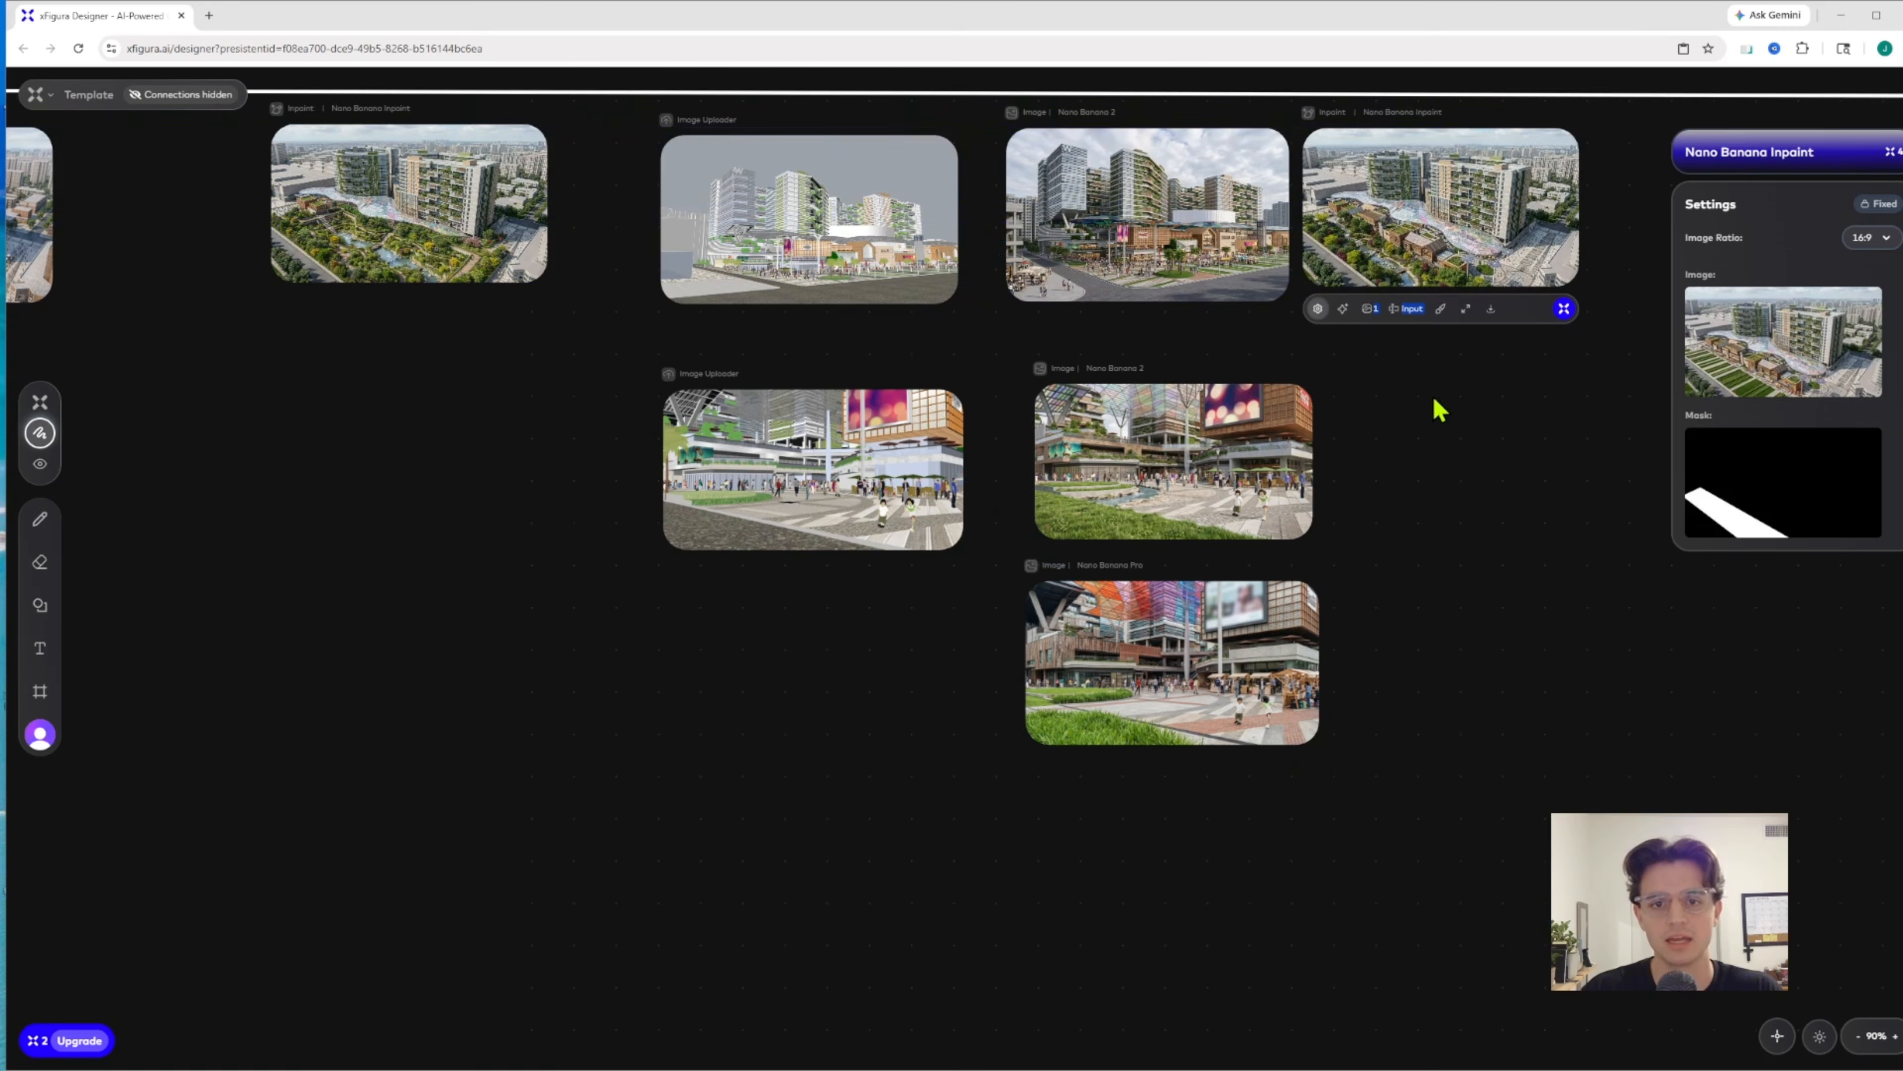
scroll(1274, 458, "up", 5)
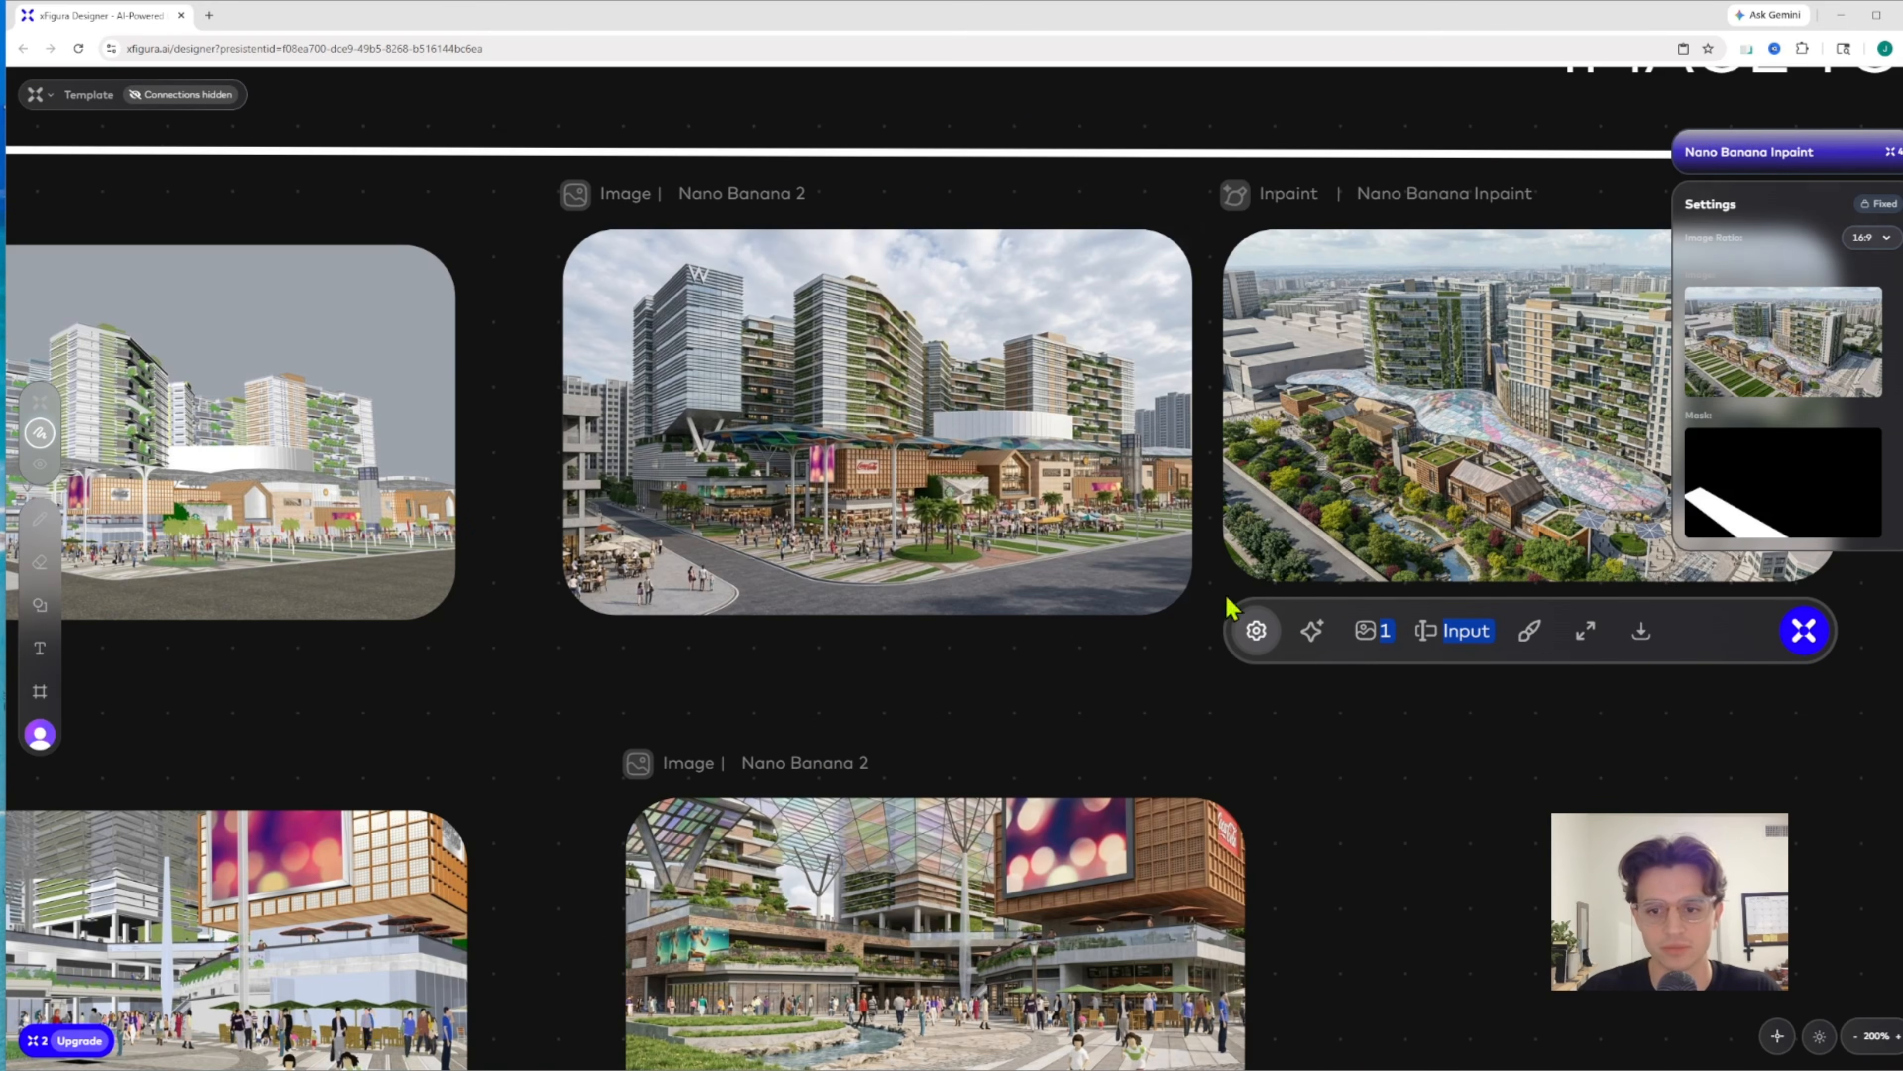
left_click_drag(1404, 724, 1101, 713)
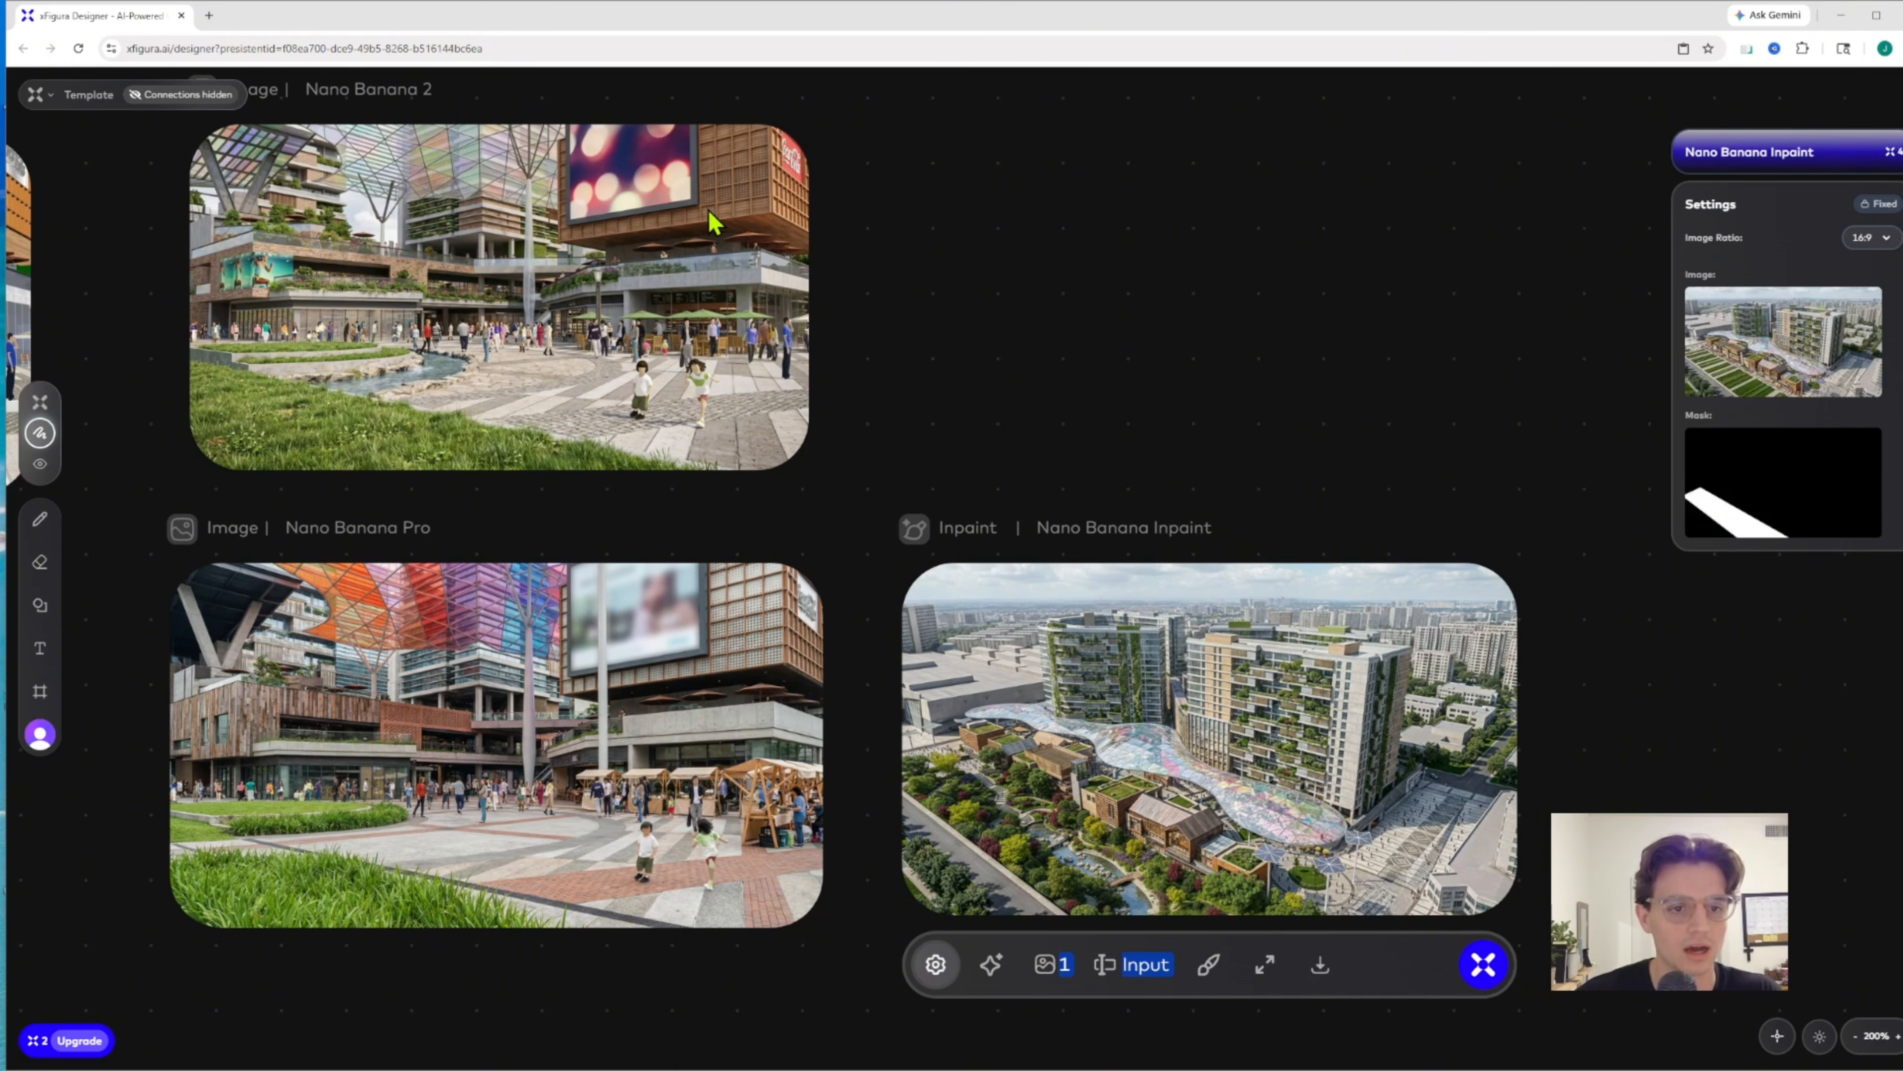
mouse_move(1112, 679)
left_mouse_down()
mouse_move(1114, 191)
mouse_move(1130, 678)
left_mouse_up()
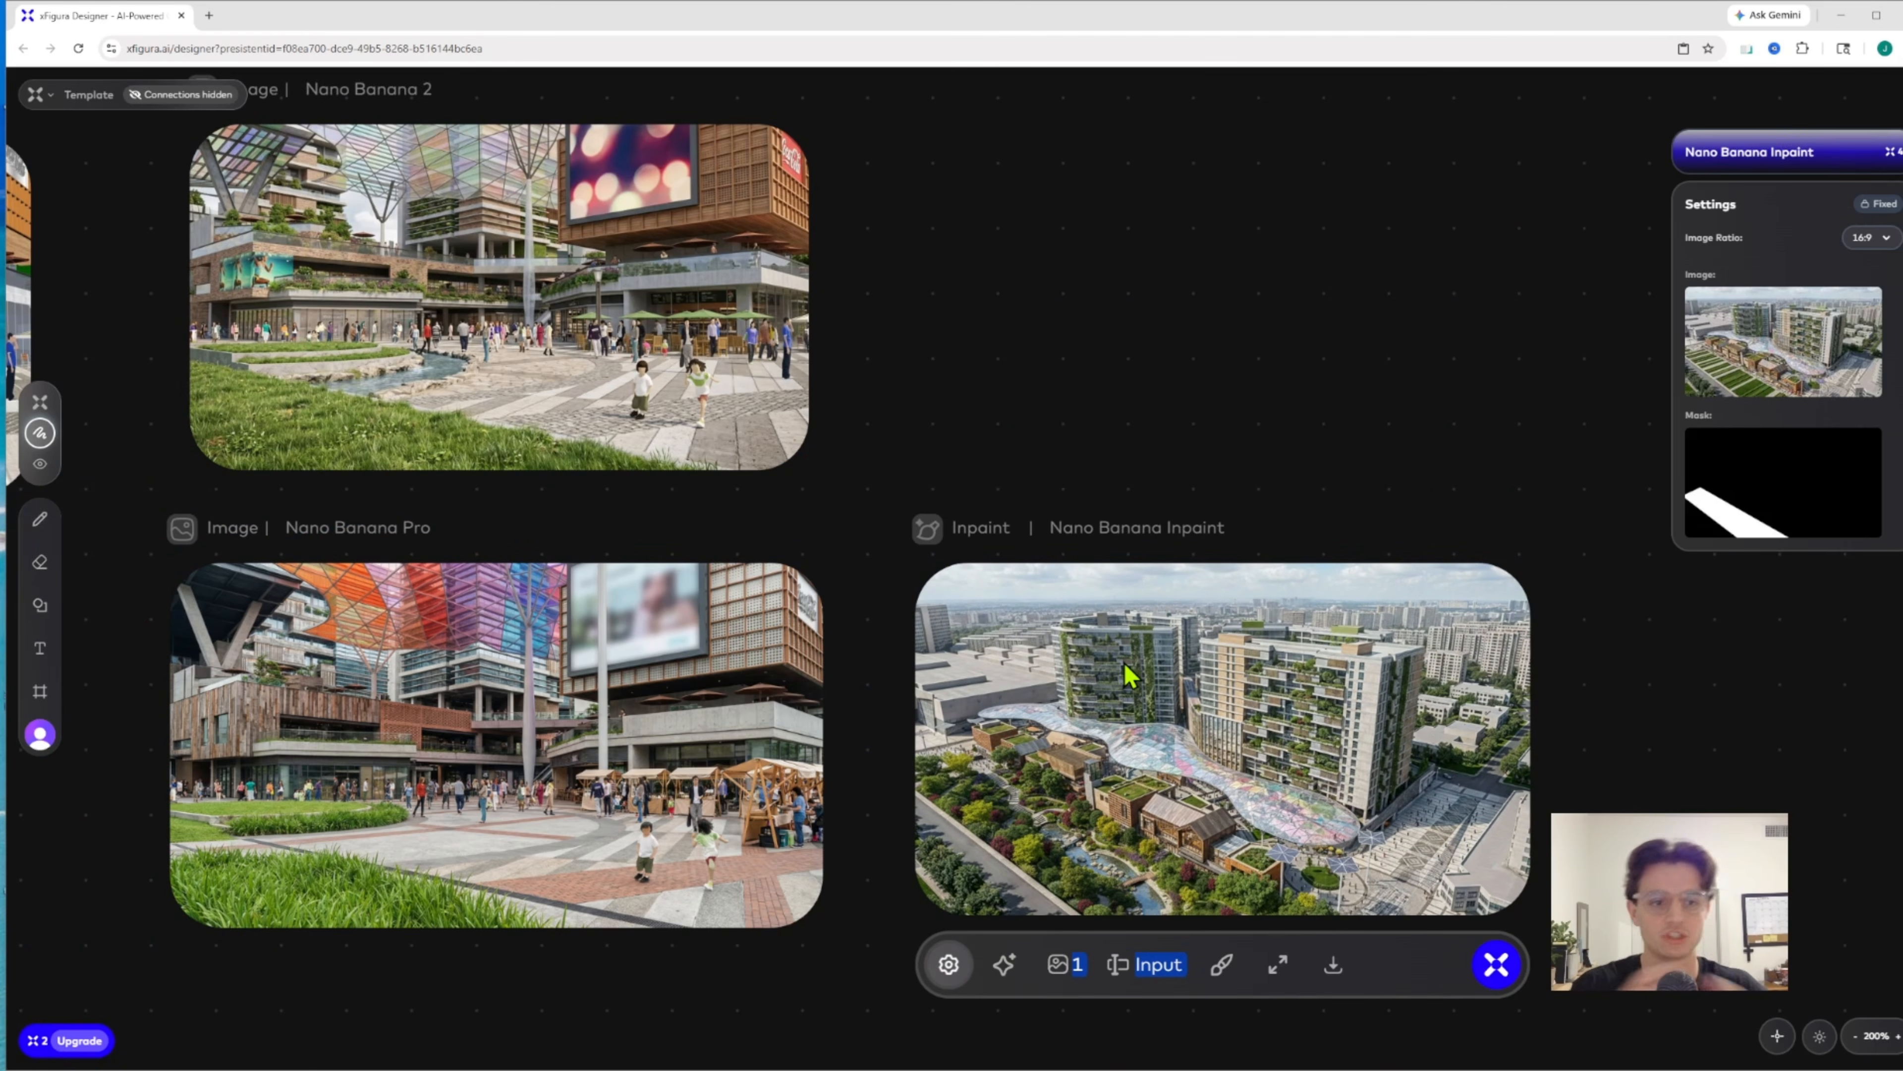
Put the lower inpainting result back under the upper one and go to the empty Image to Video Generation area
scroll(1130, 677, "down", 5)
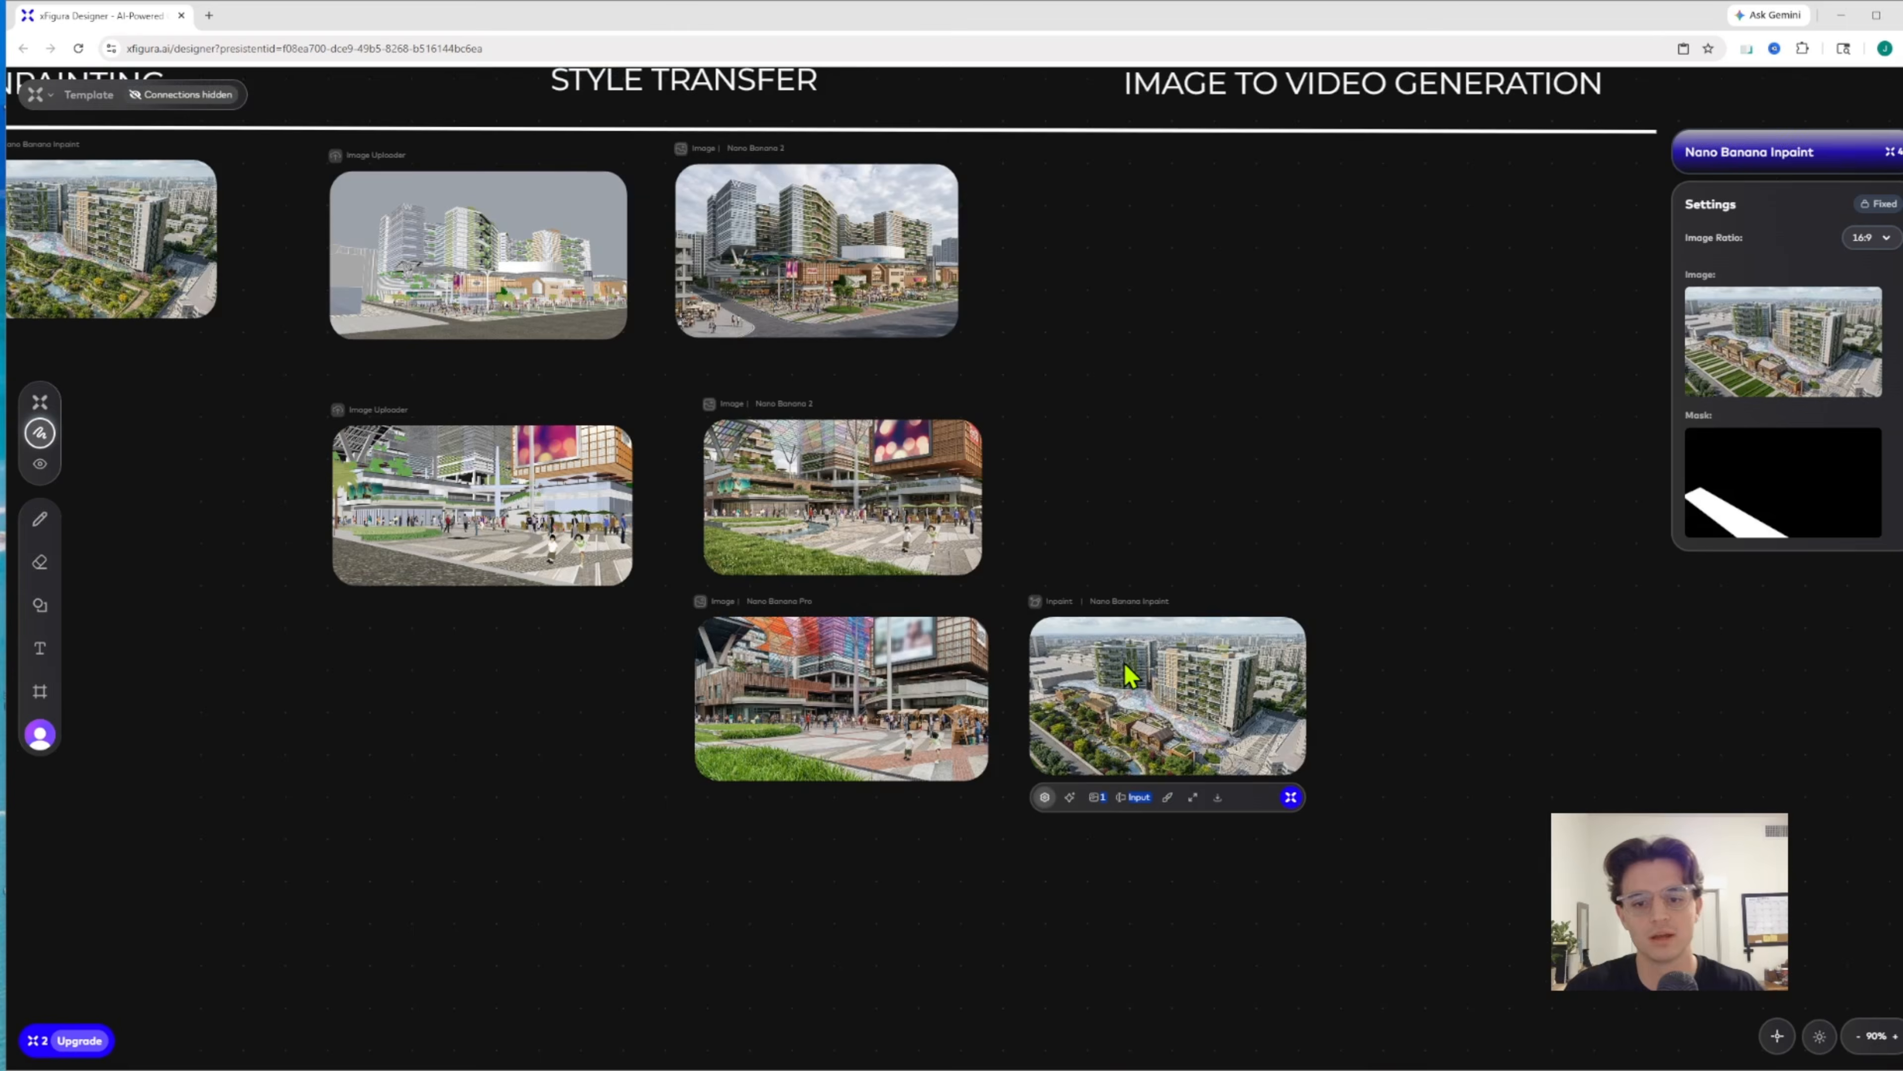
left_click_drag(1130, 677, 1138, 258)
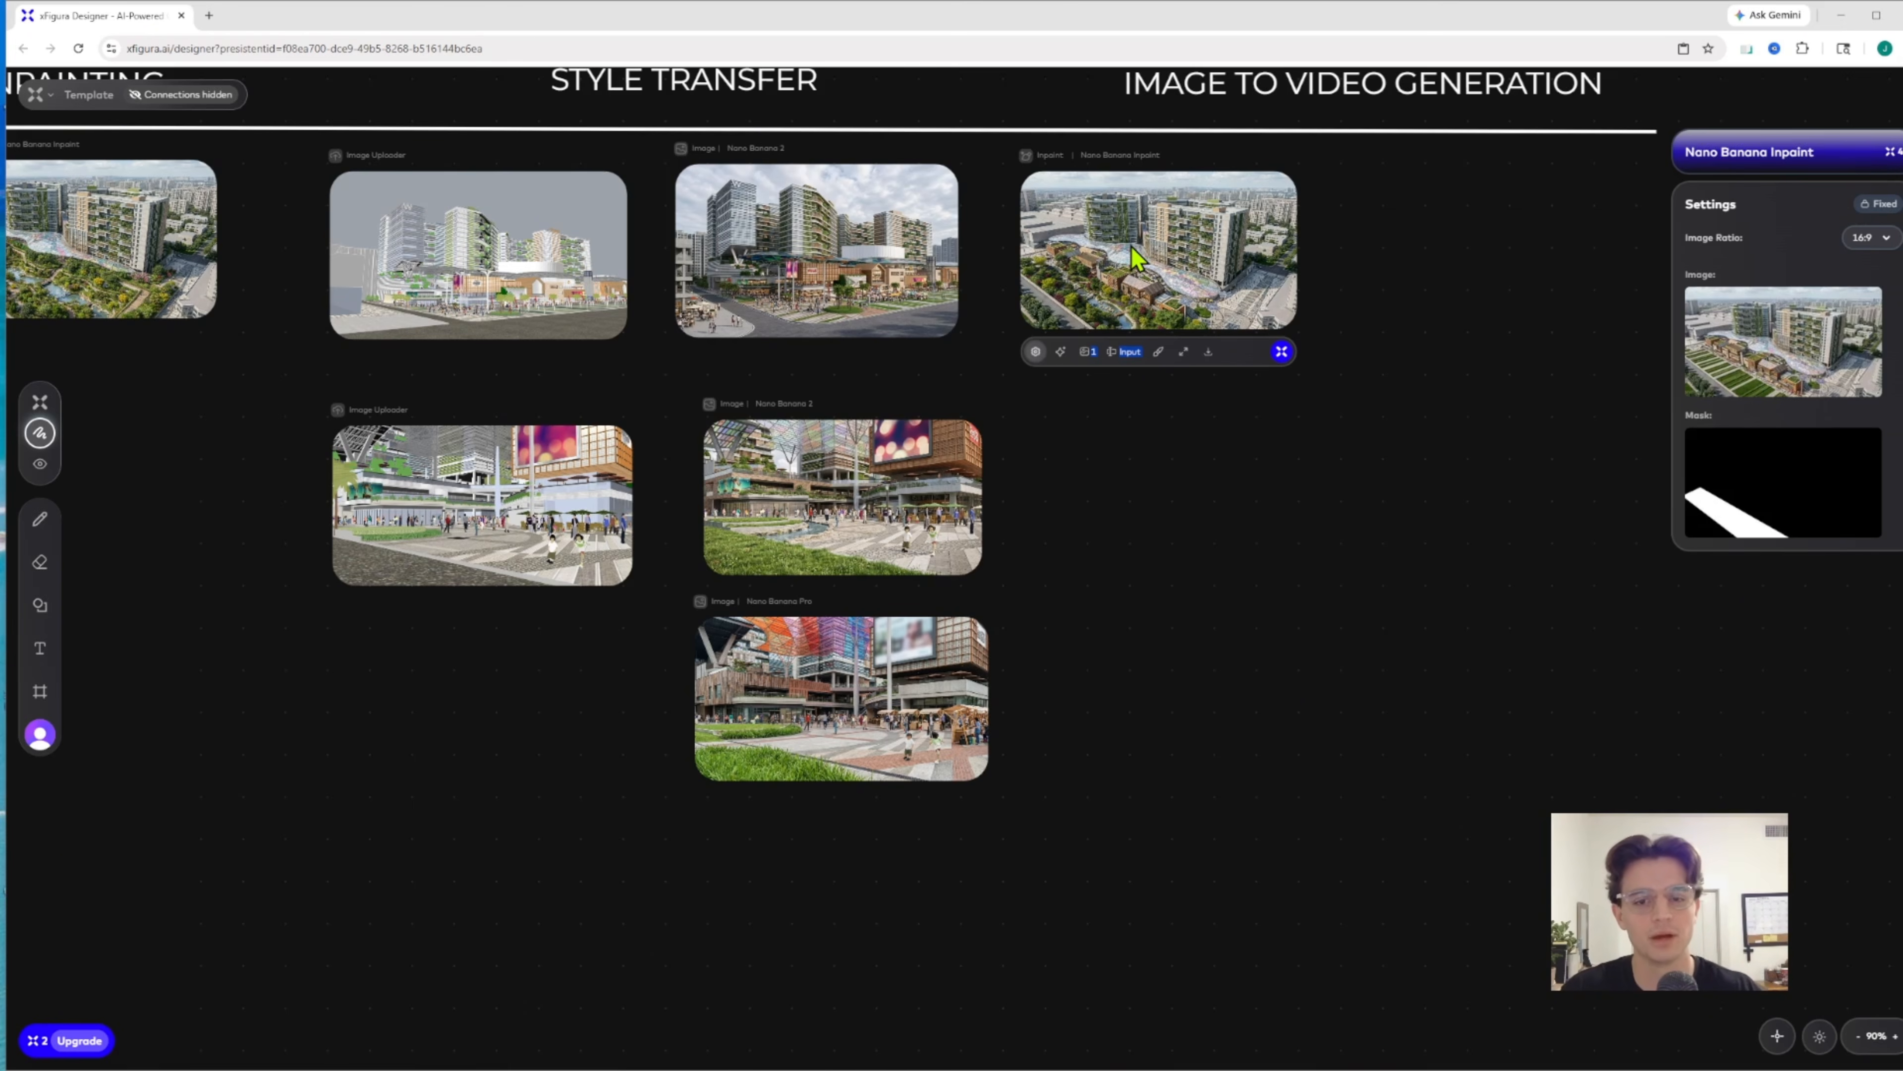
left_click_drag(1137, 259, 439, 706)
left_click_drag(1143, 452, 1353, 457)
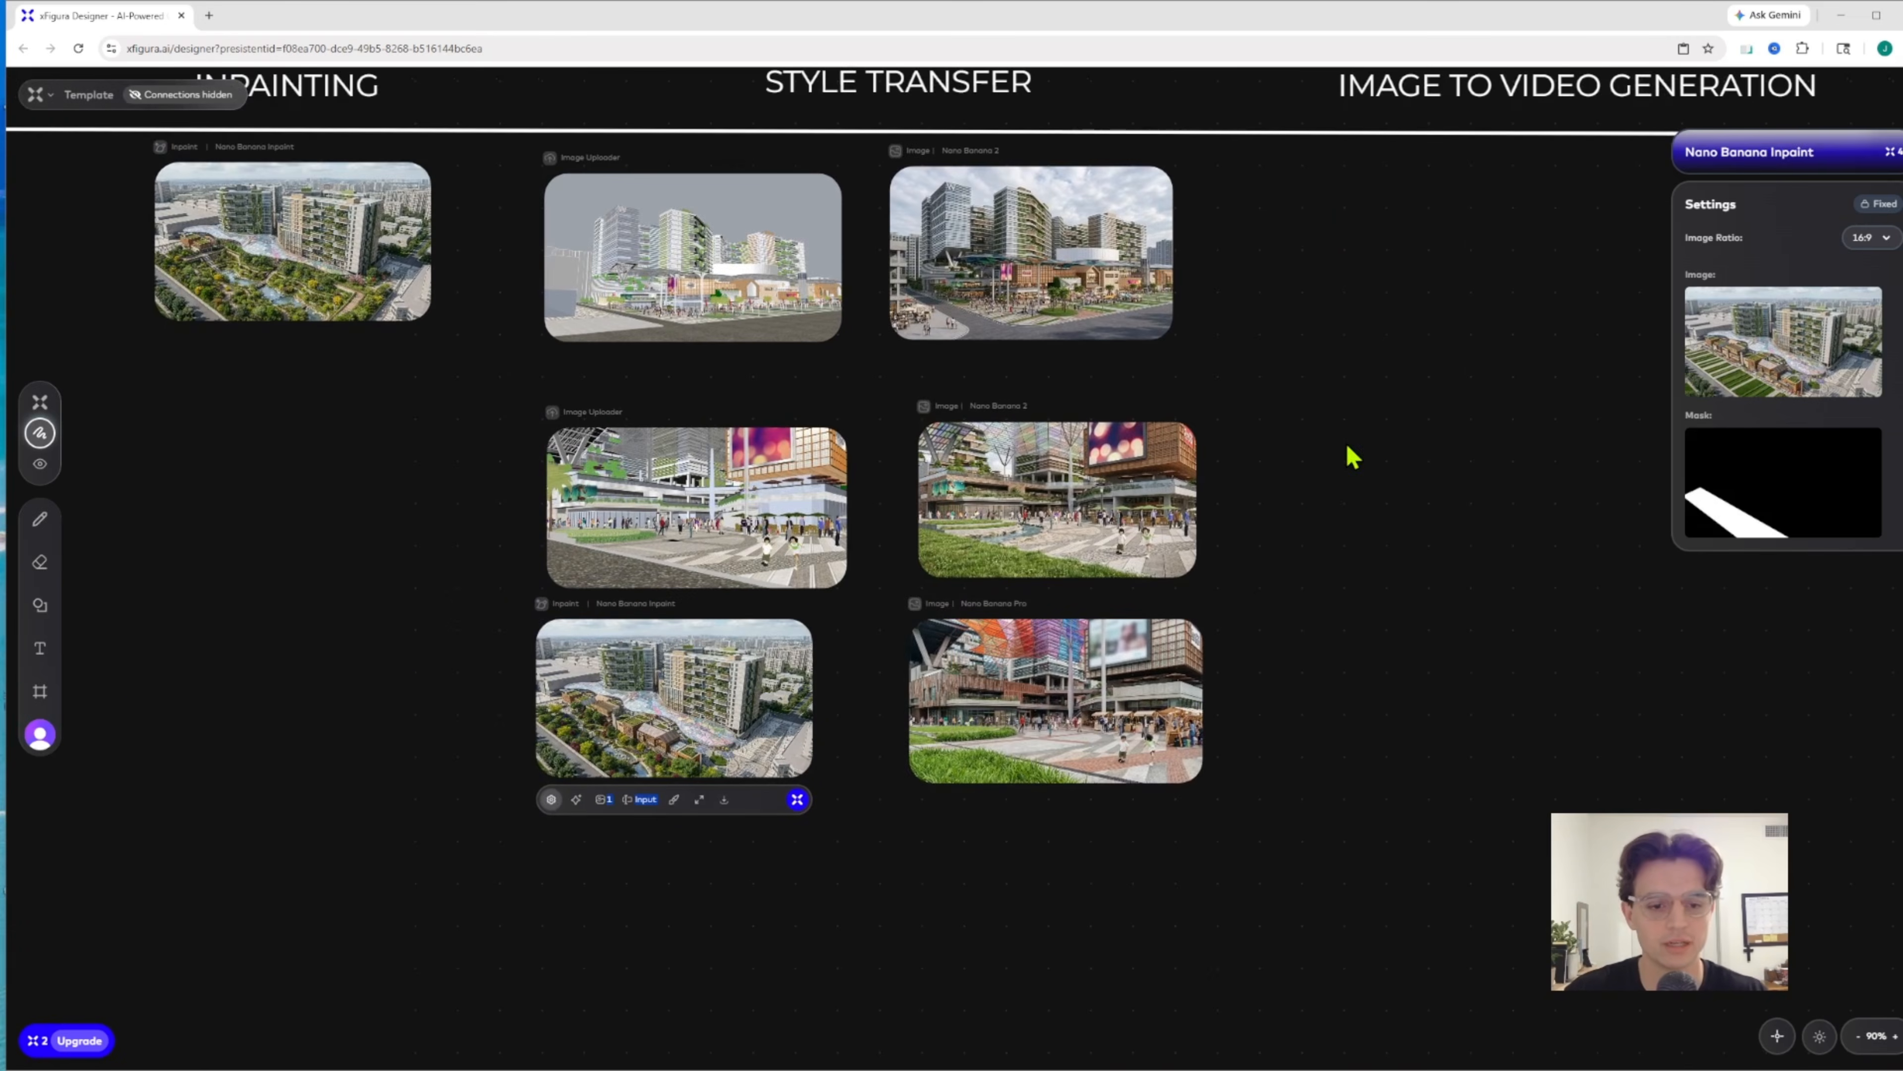
left_click_drag(733, 716, 354, 431)
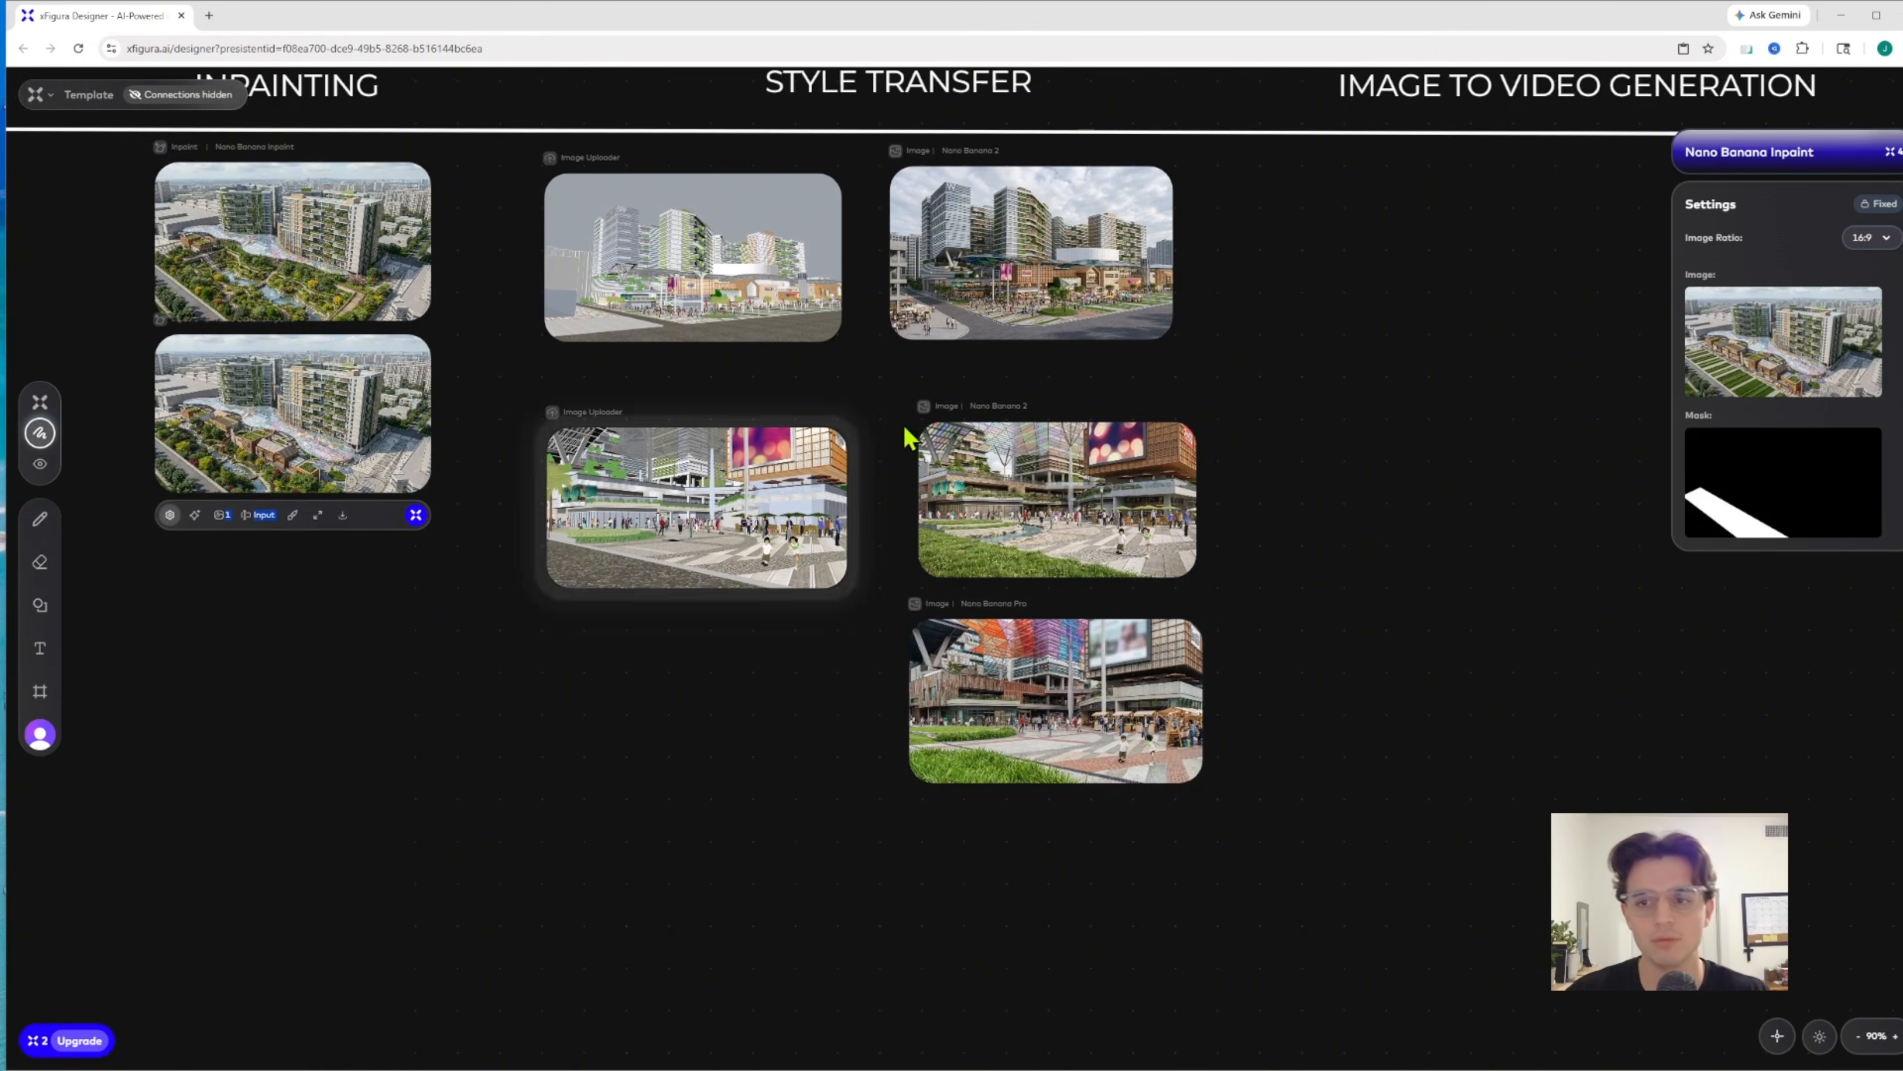
left_click_drag(1342, 396, 880, 472)
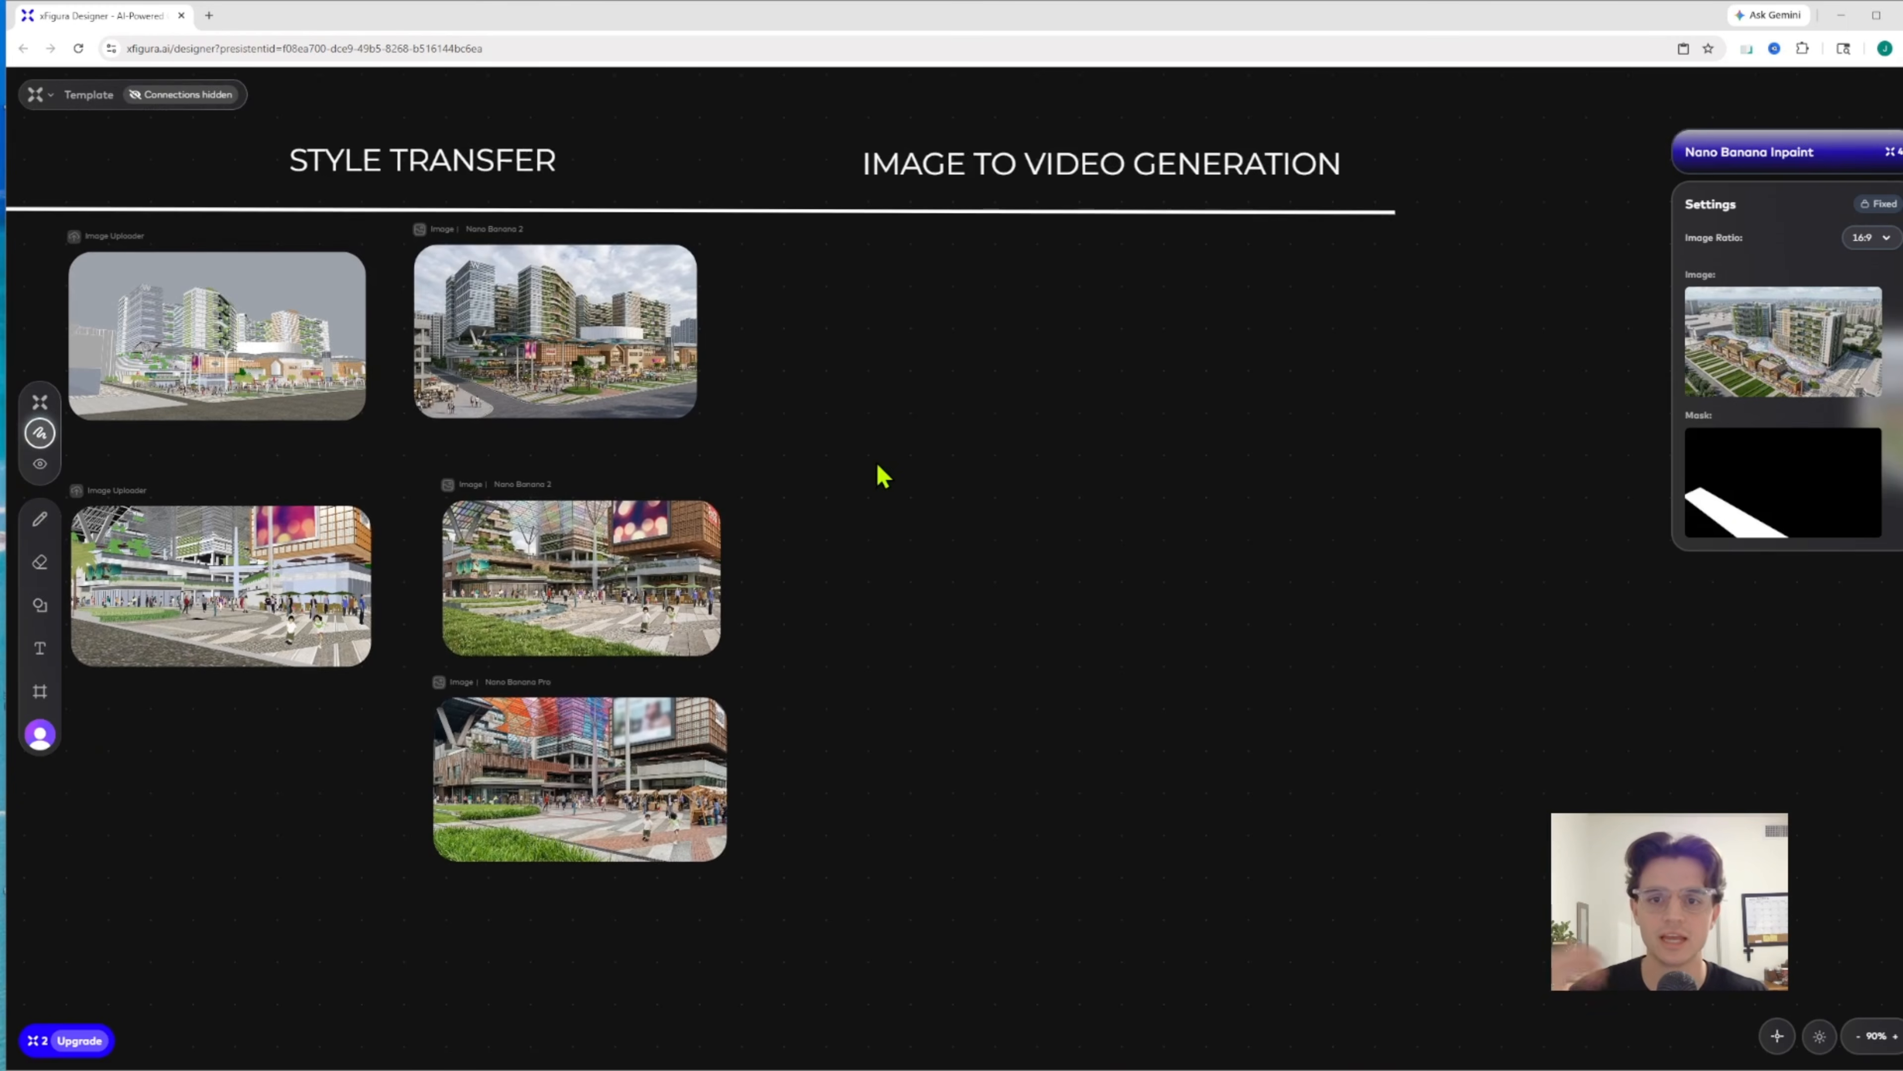
scroll(985, 265, "up", 5)
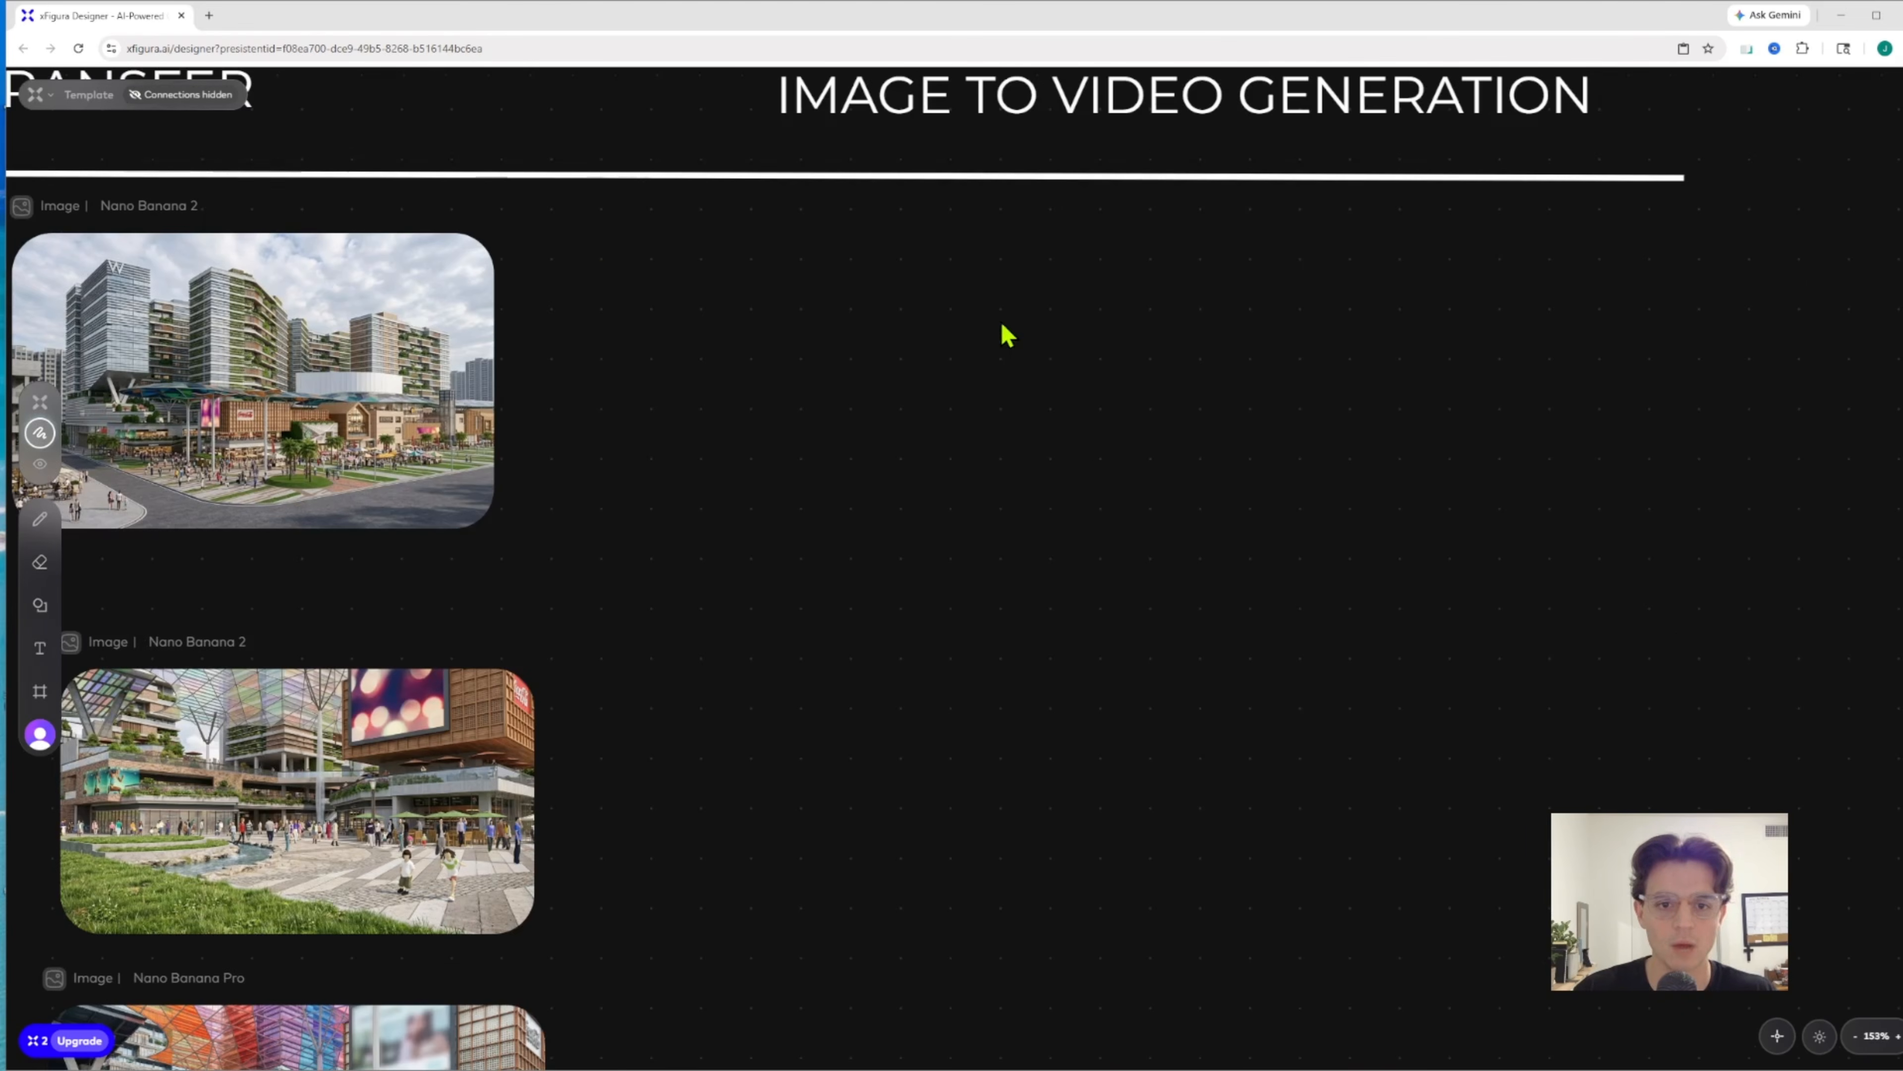
Add a Video node to the empty canvas area under the Image to Video Generation heading, beside the Nano Banana 2 renderings
right_click(1017, 343)
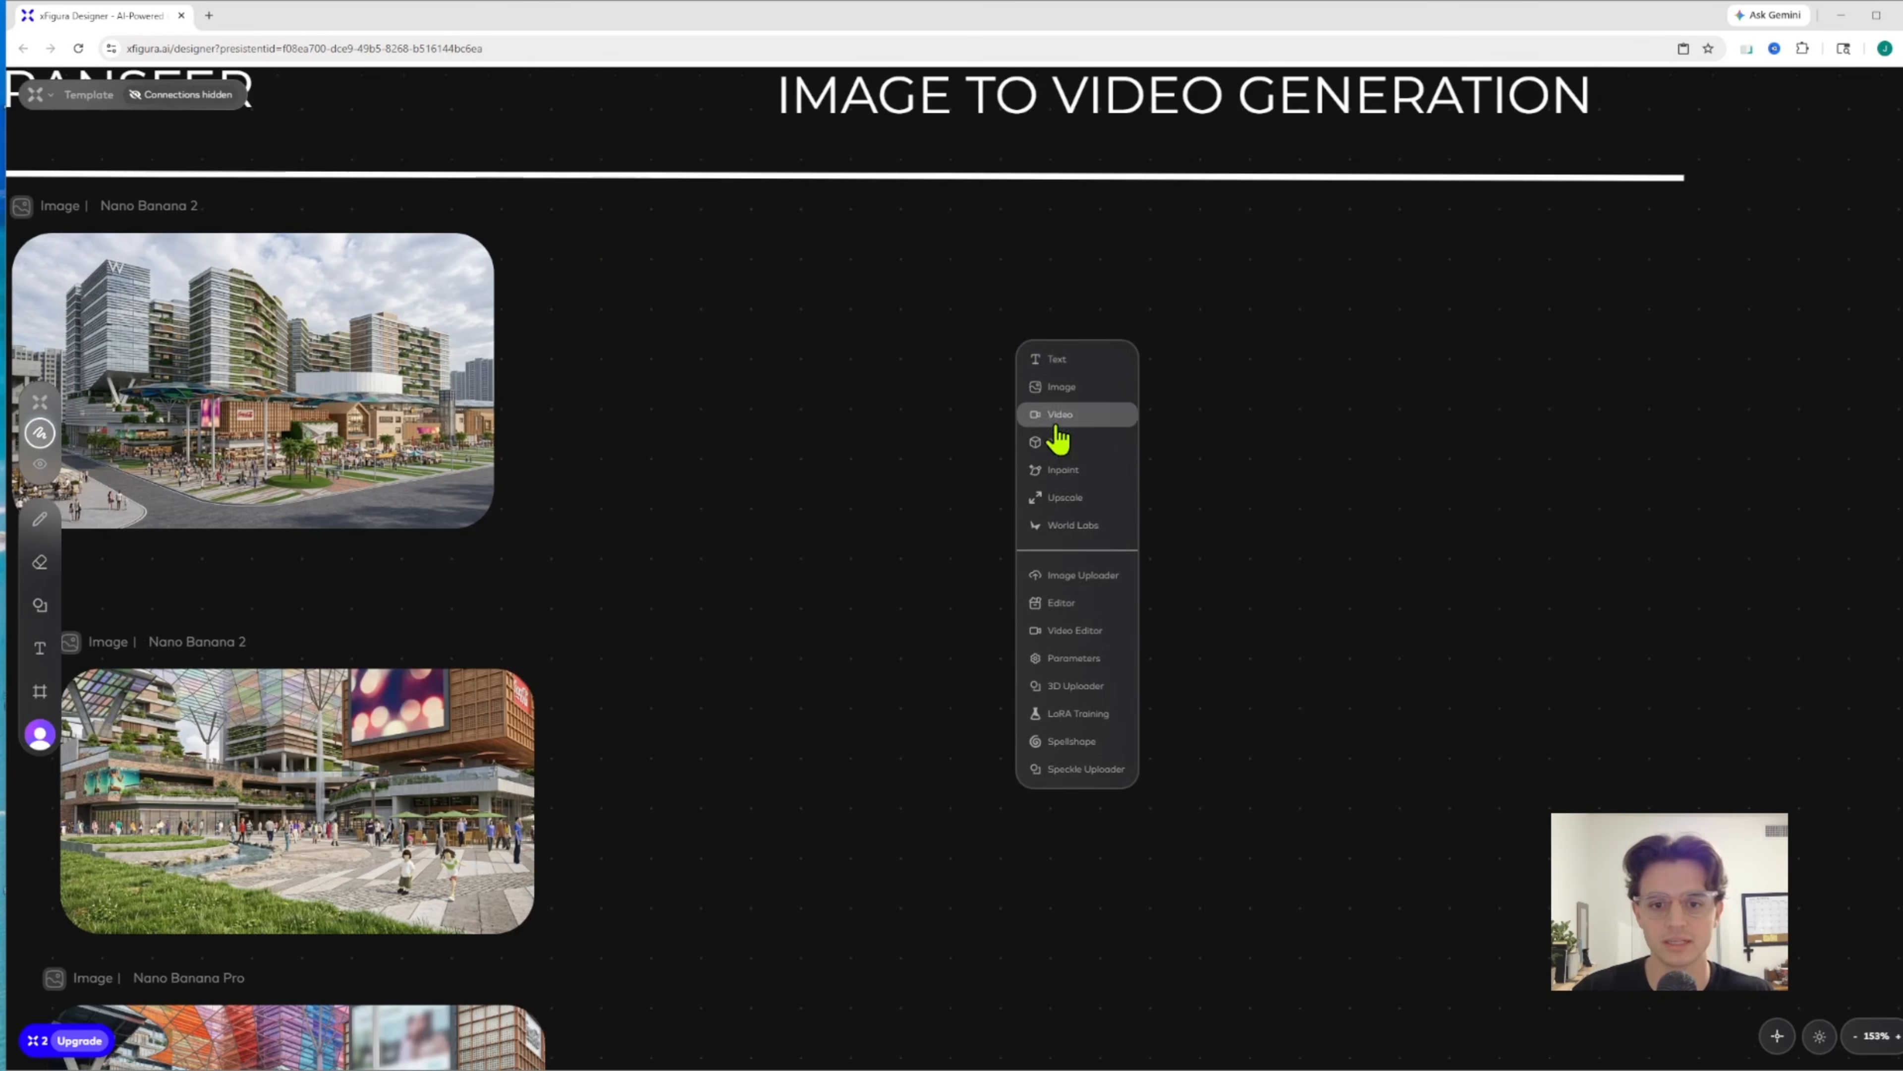
left_click(1081, 416)
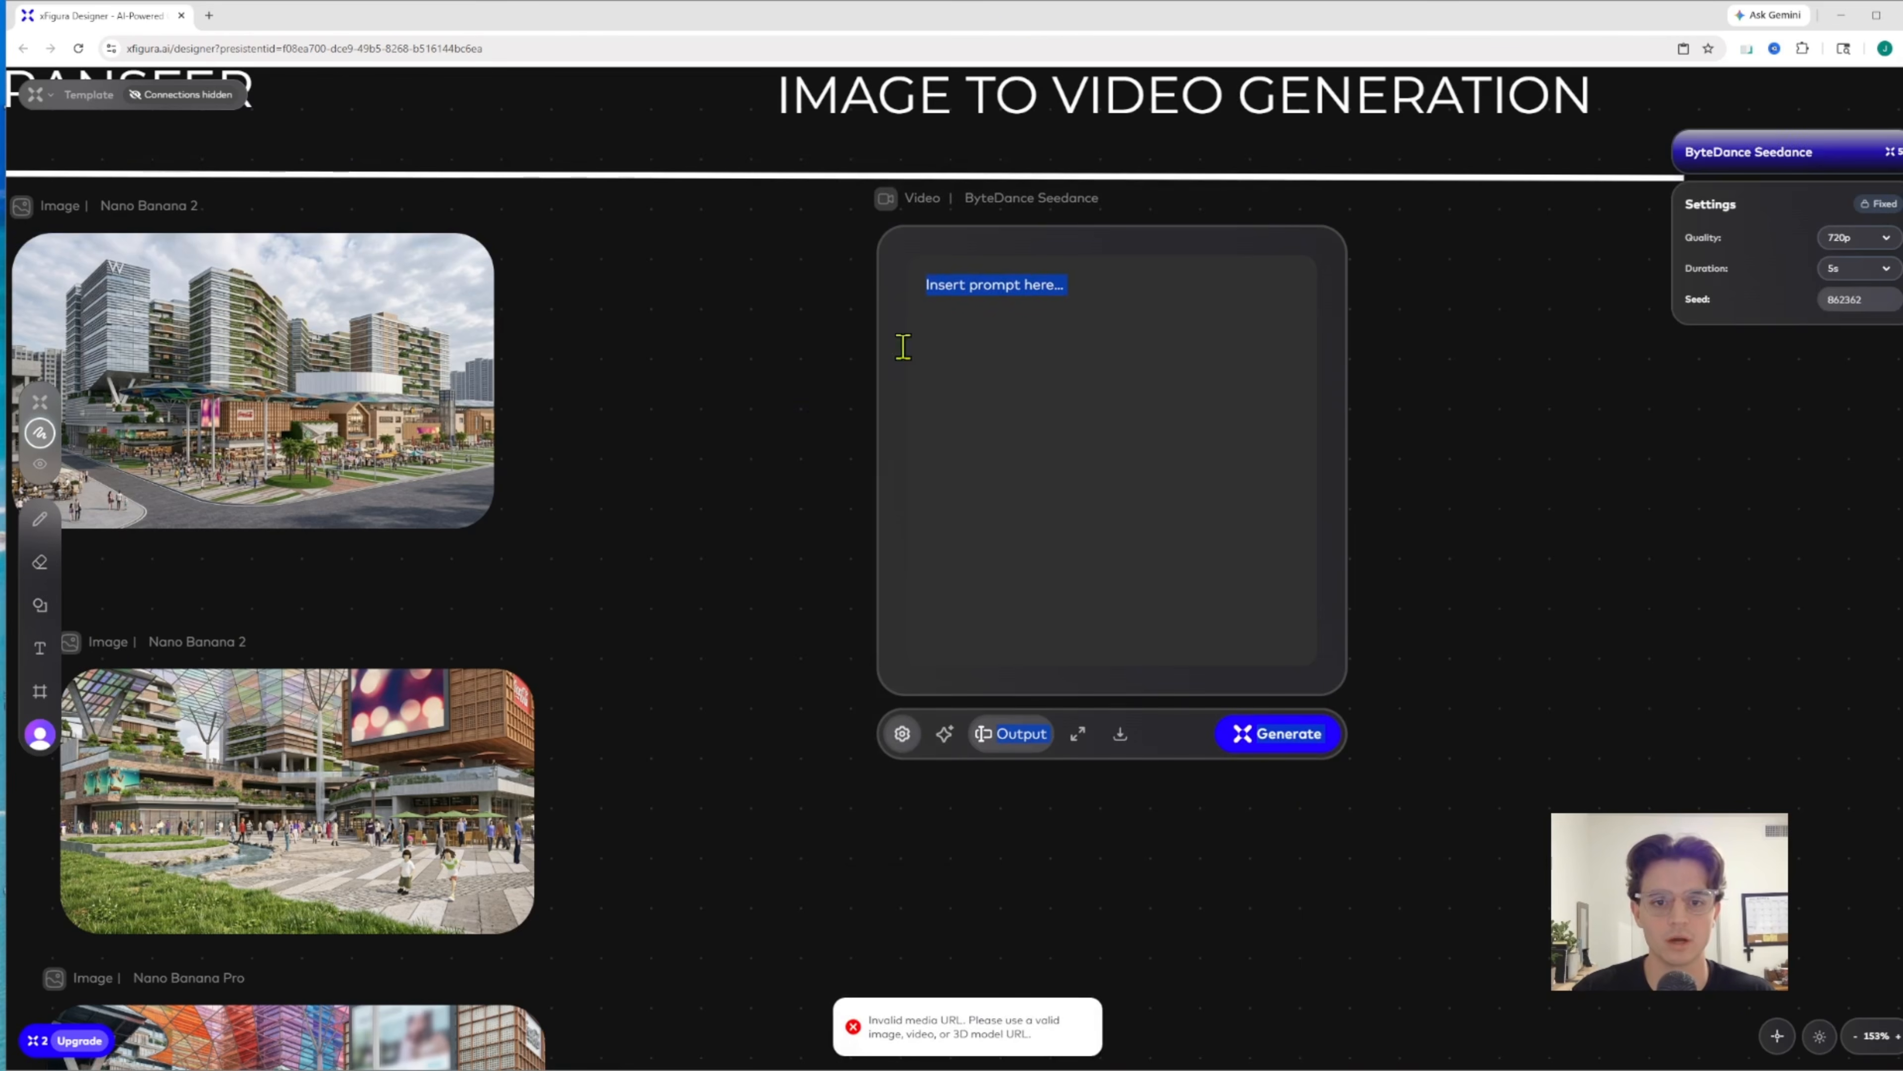
left_click(825, 324)
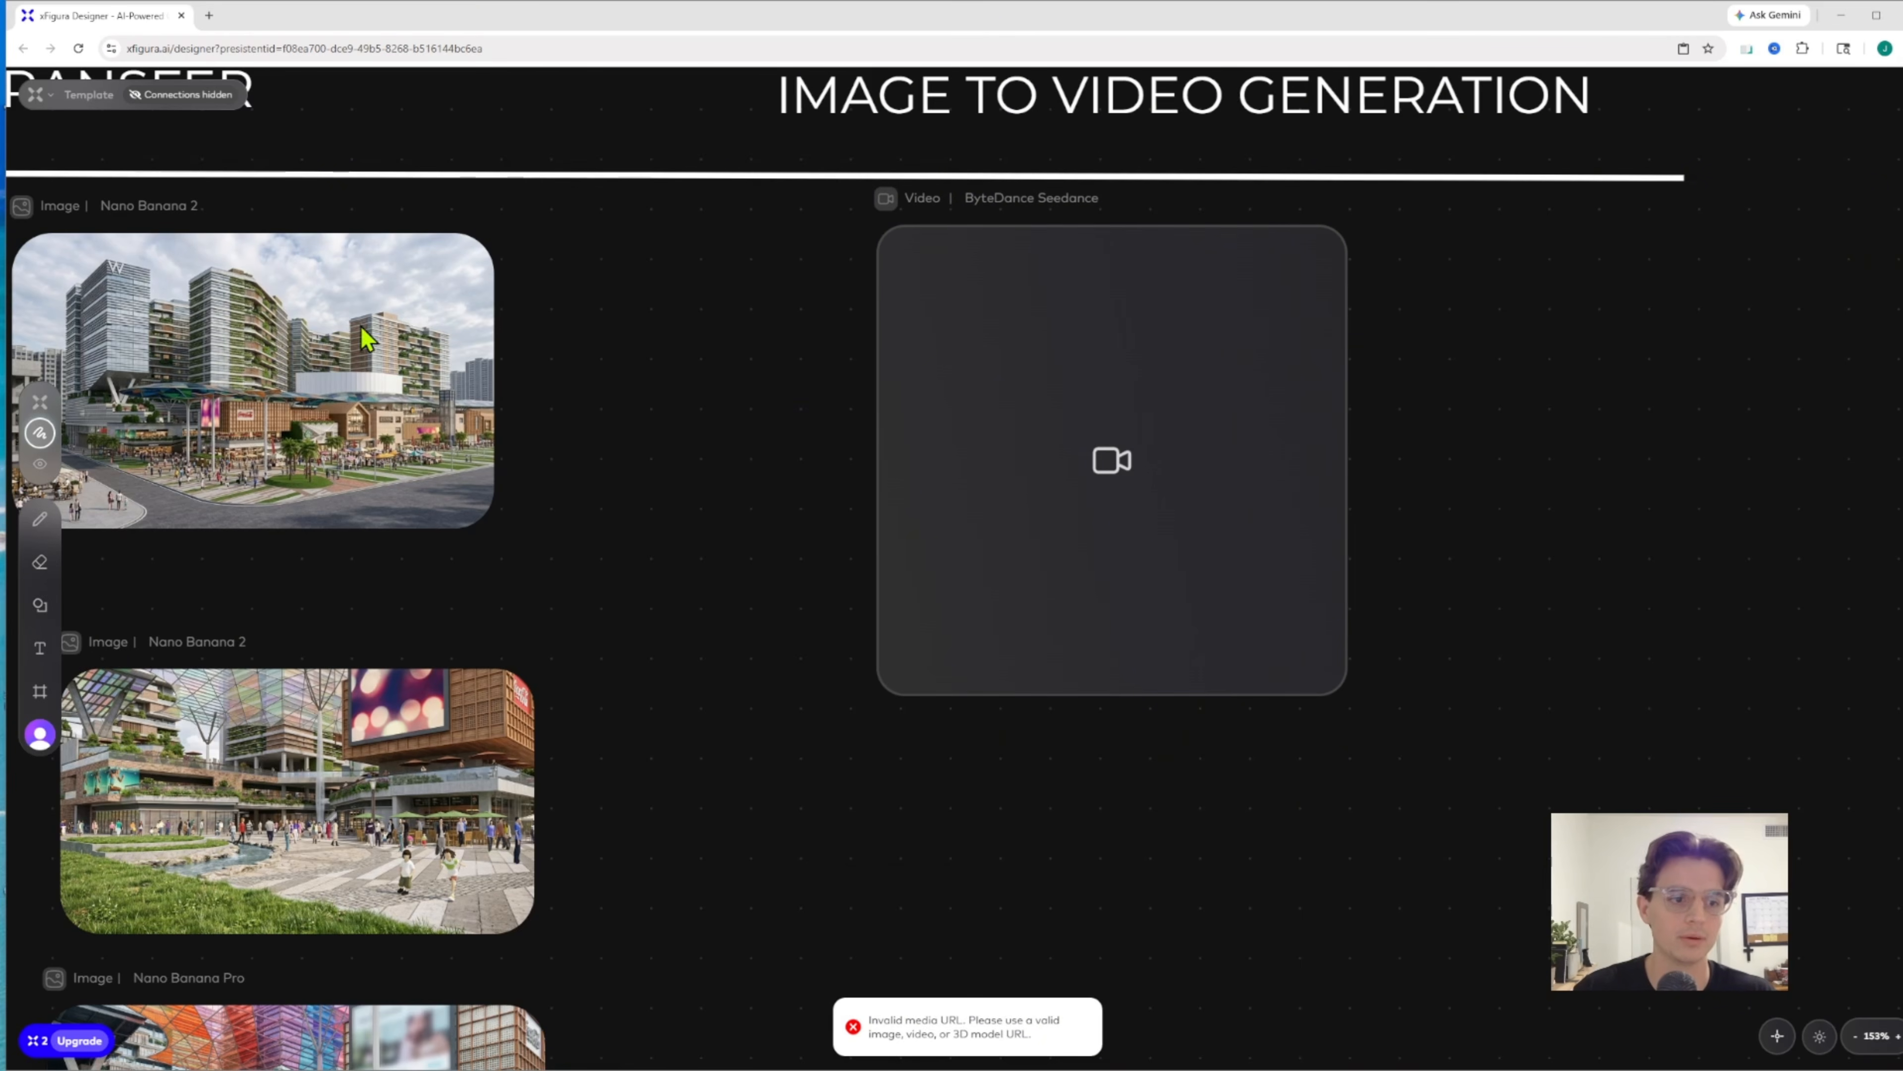
left_click_drag(573, 502, 710, 446)
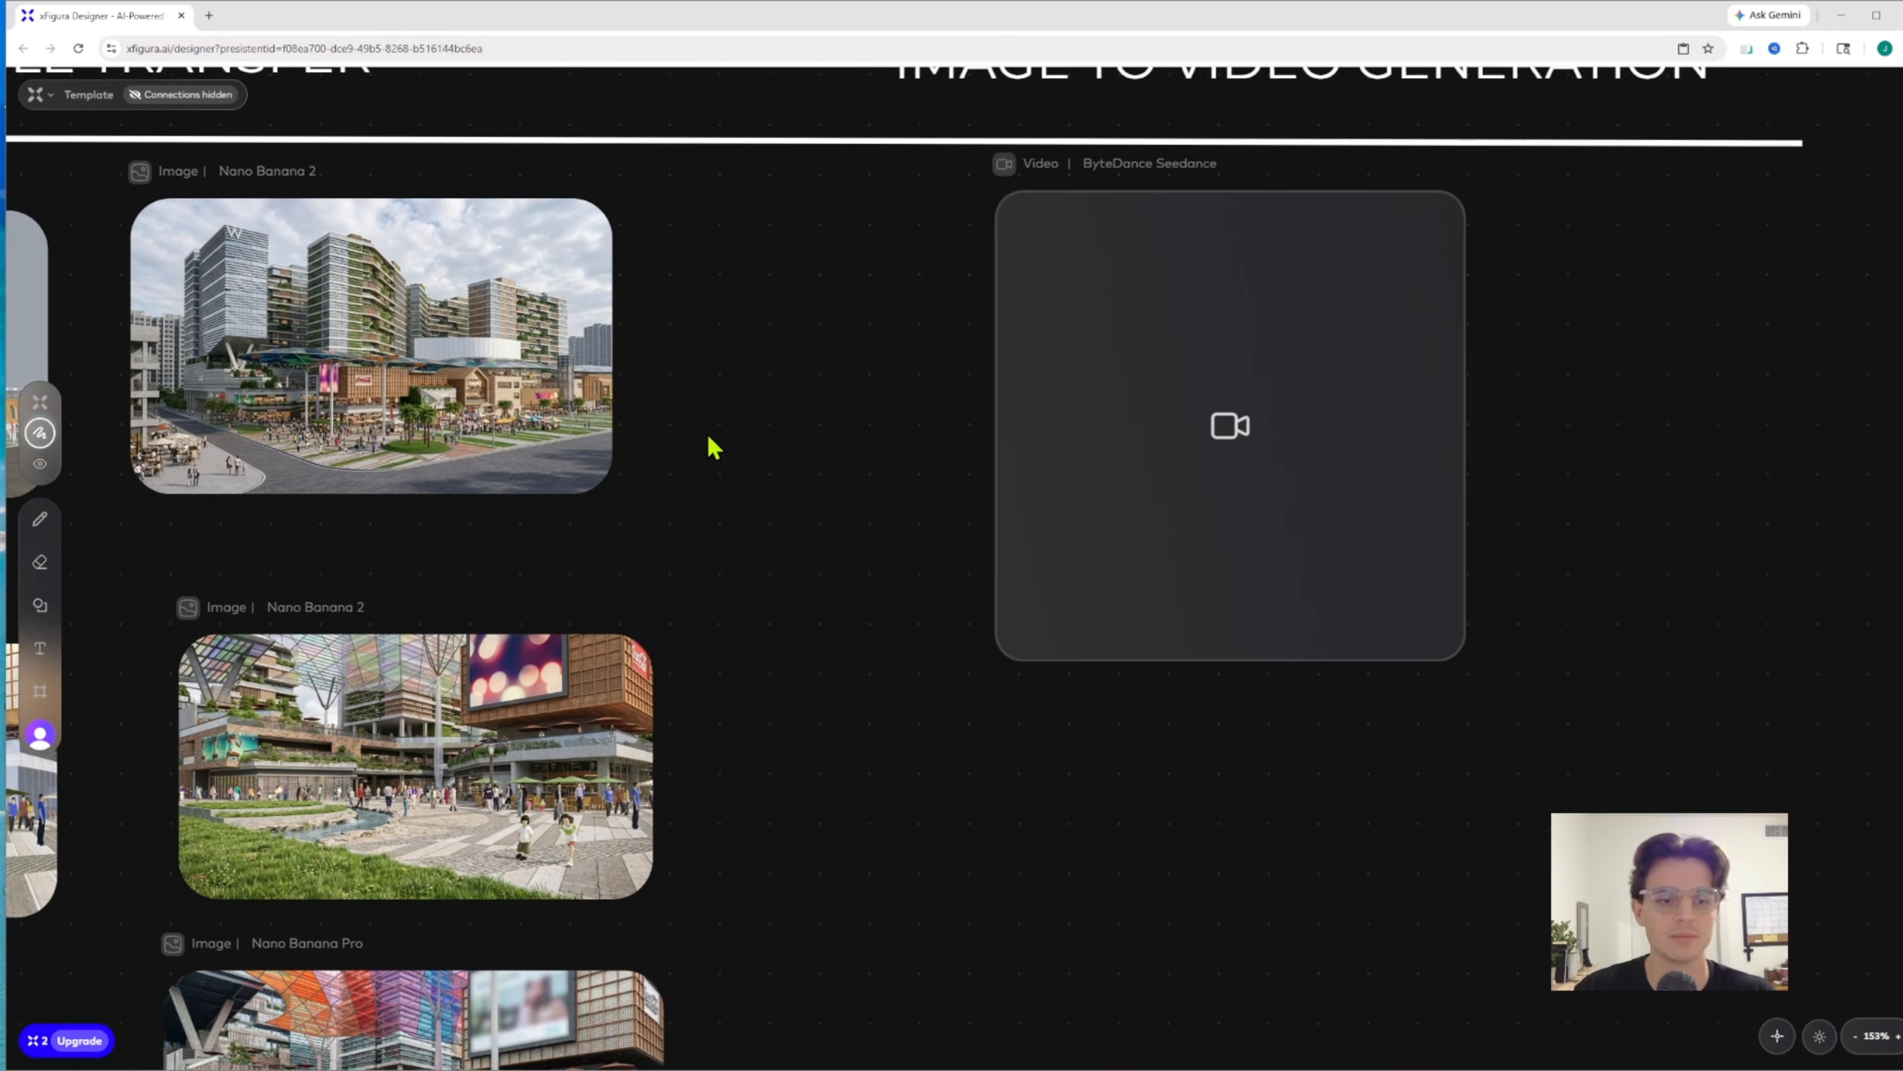
Switch the video node's model to Google Veo and check its available quality options
left_click(1195, 221)
left_click(1062, 699)
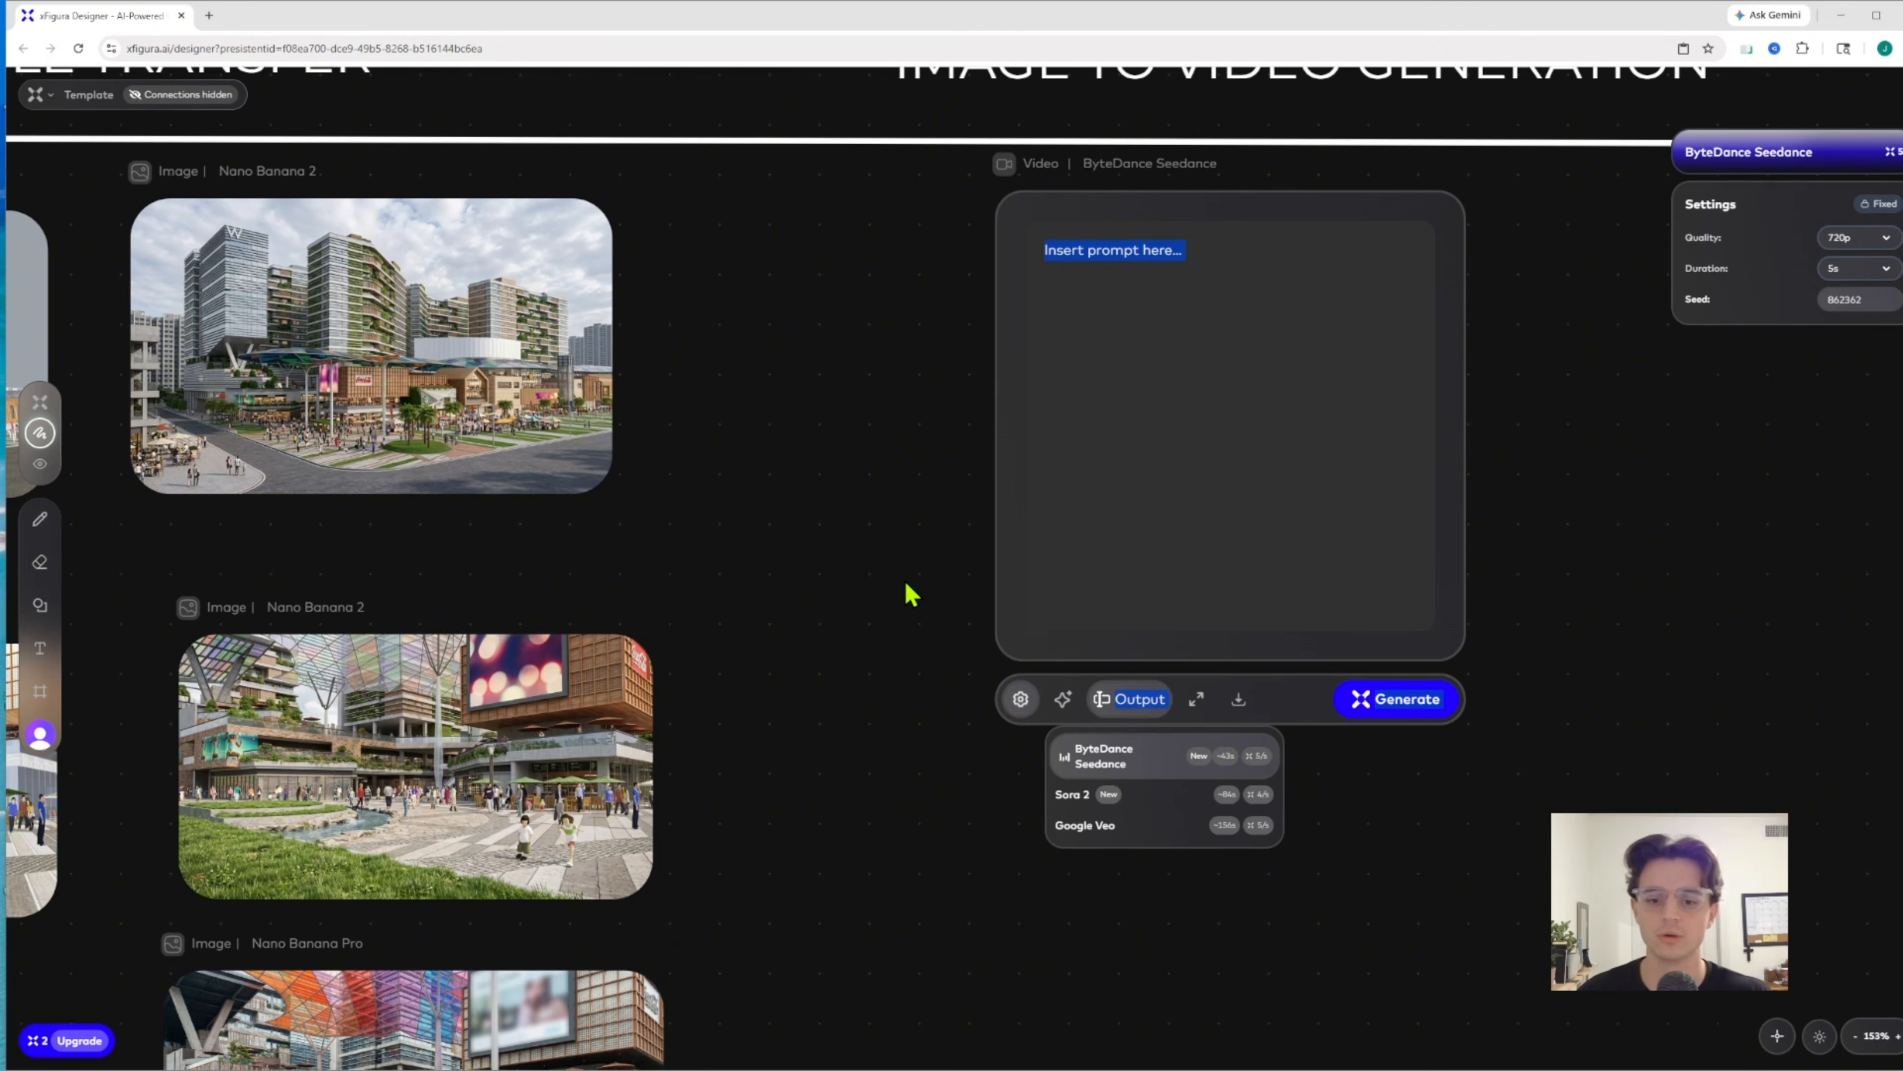
left_click(1127, 828)
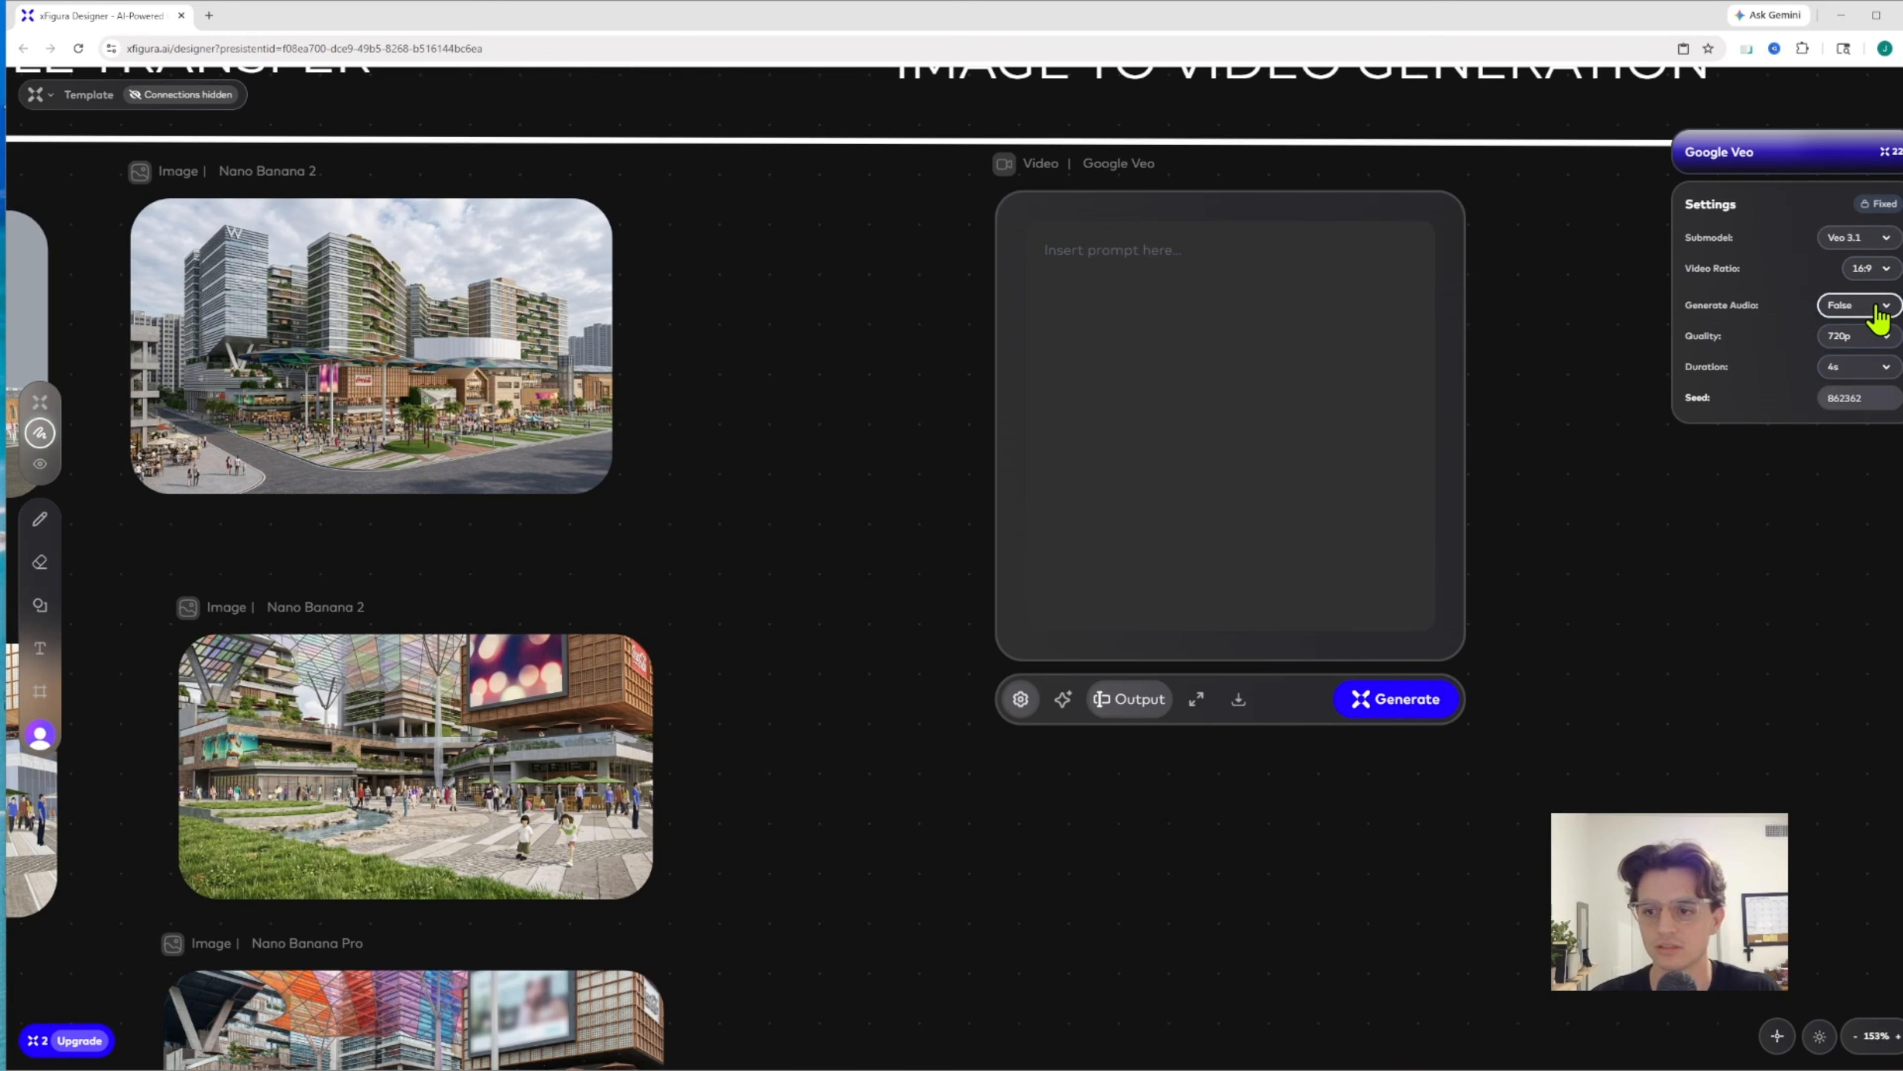
left_click(1854, 338)
left_click(1853, 340)
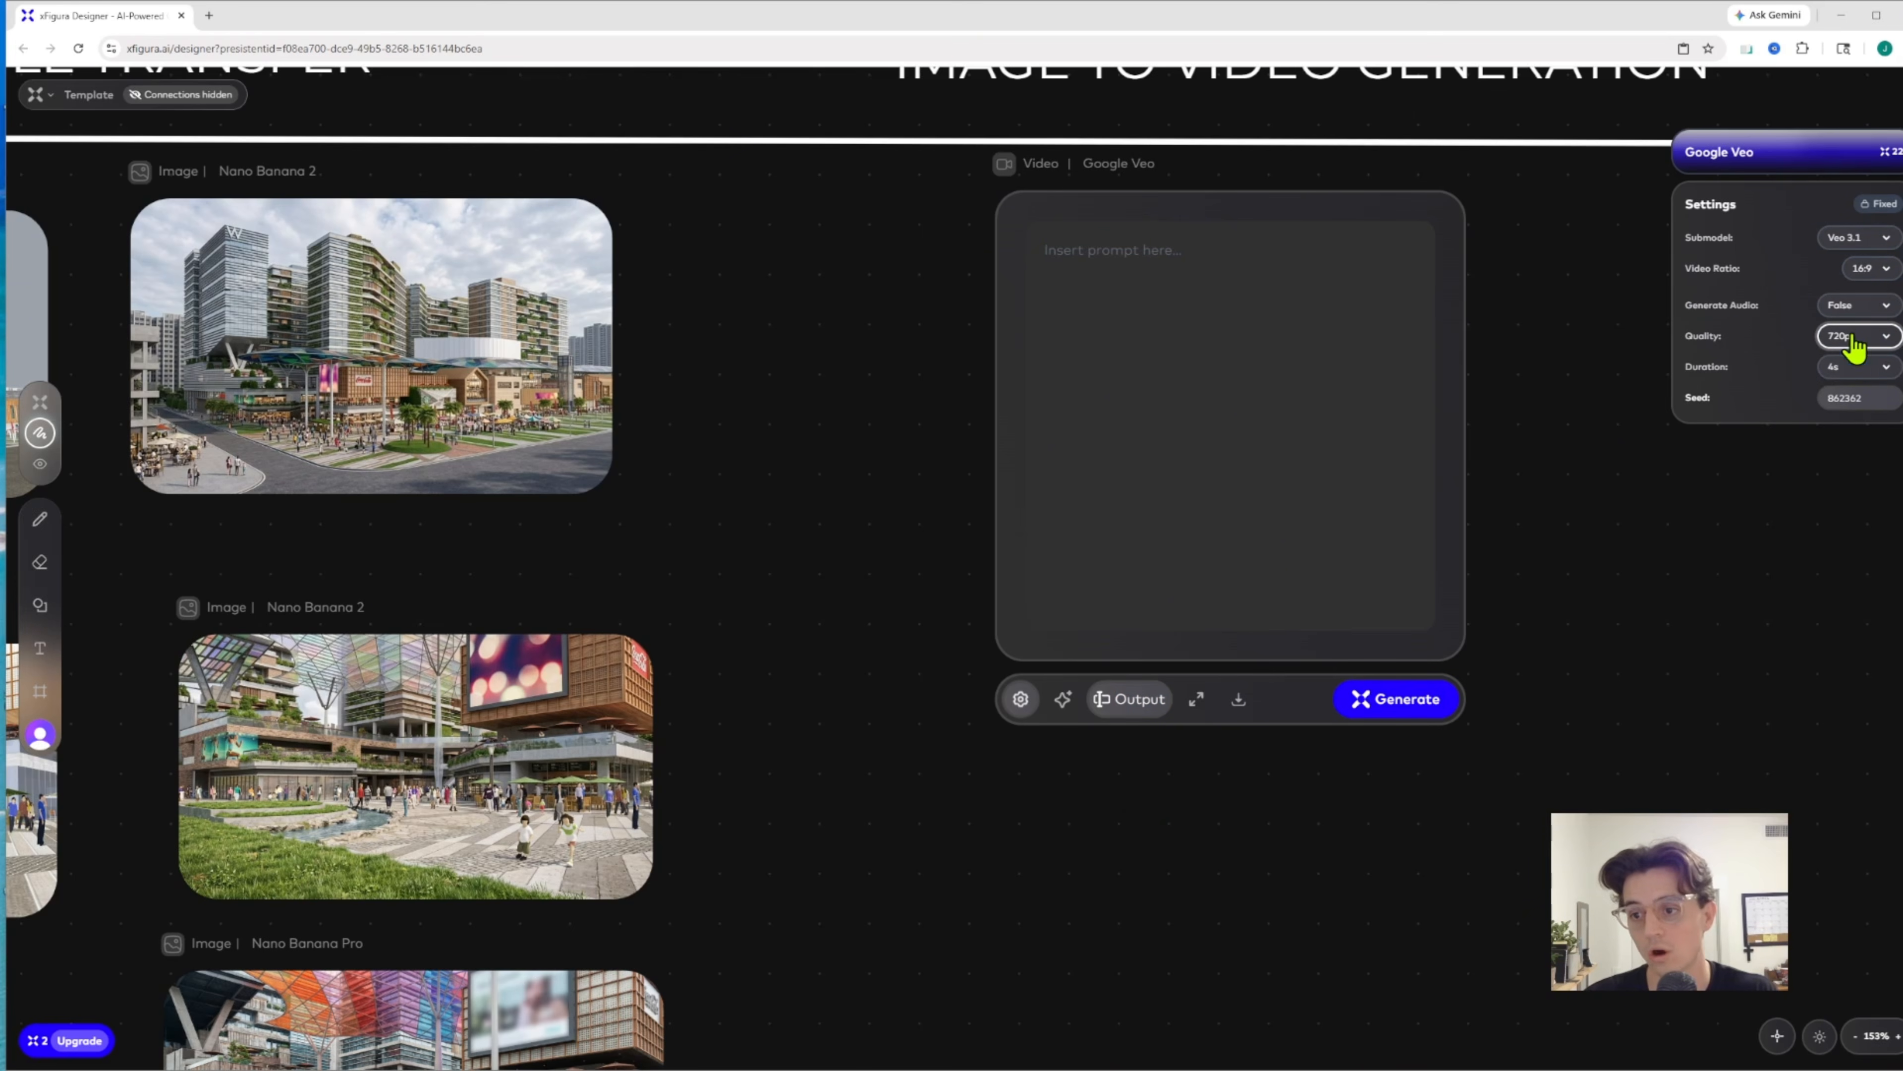